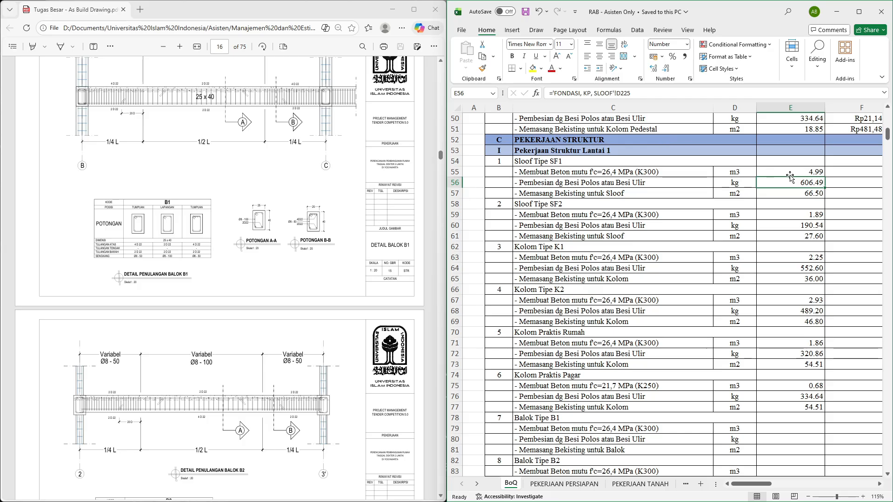
# Review the Lantai 1 quantities in the BoQ from Sloof Tipe SF1 through Kolom Praktis Pagar
pyautogui.click(788, 172)
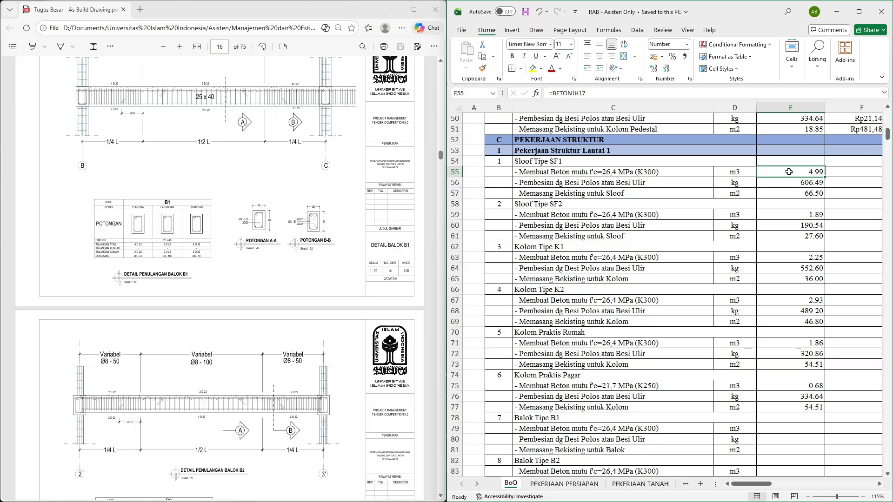
pyautogui.click(576, 160)
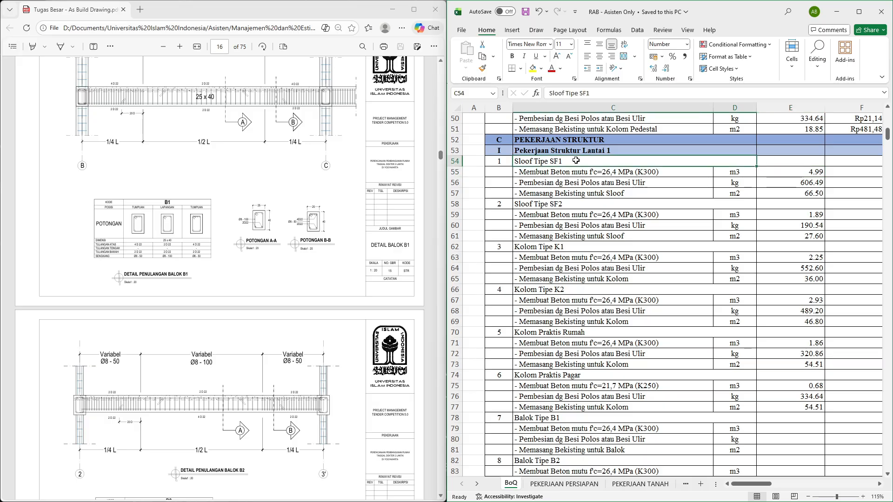
pyautogui.click(587, 375)
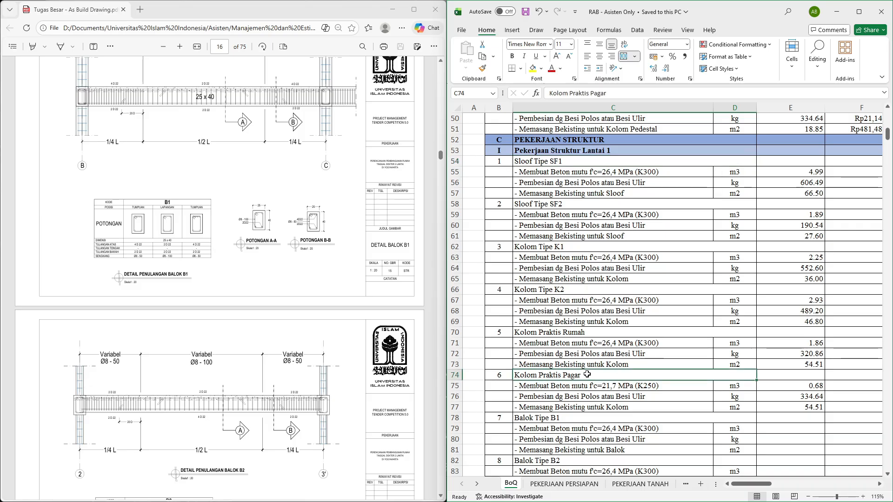
pyautogui.moveTo(805, 173); pyautogui.dragTo(794, 403)
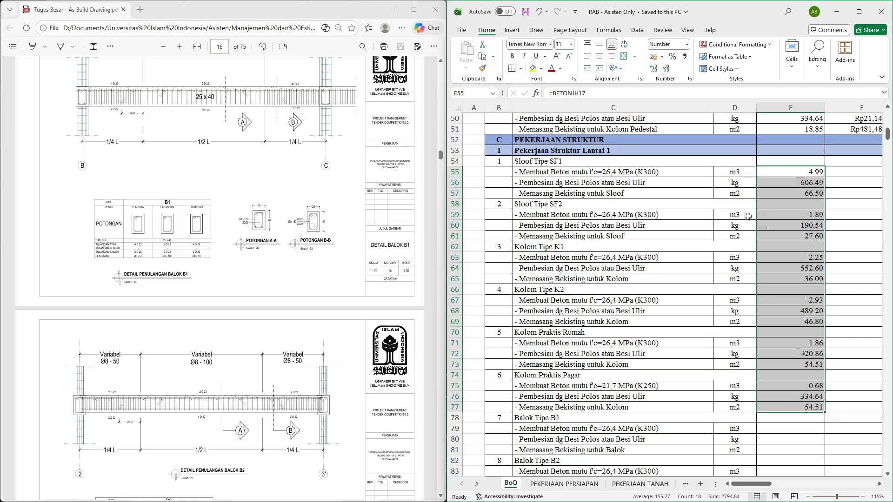
pyautogui.click(643, 165)
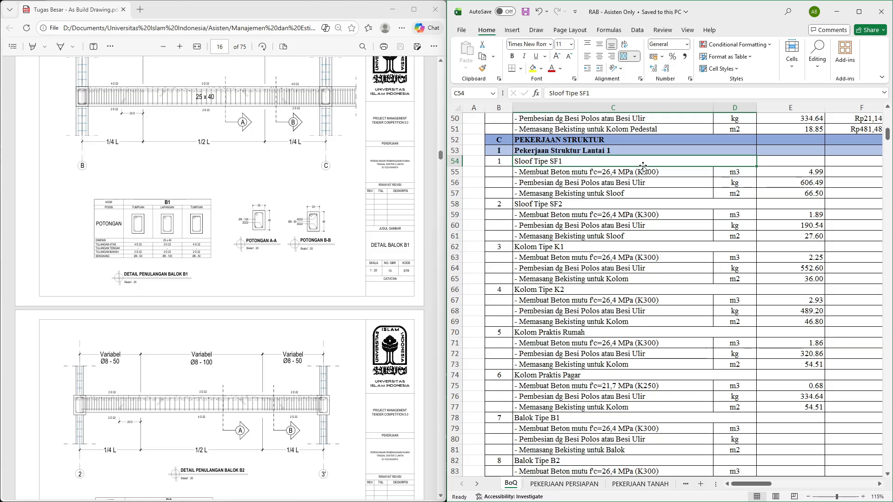
# Search the as-built drawing PDF for "sloof" and step back through the matches to the SF2 sloof detail
pyautogui.scroll(10, 343, 105)
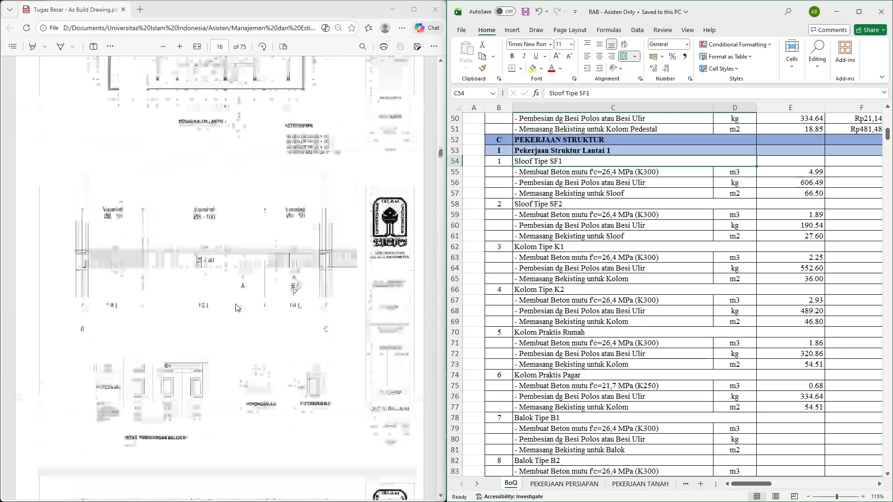
pyautogui.keyDown('ctrl'); pyautogui.scroll(3, 281, 210); pyautogui.keyUp('ctrl')
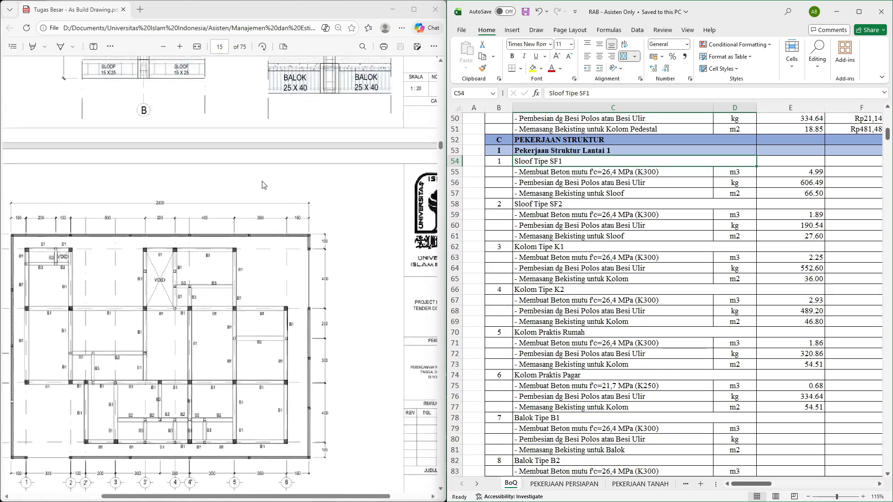
pyautogui.hscroll(-2, 280, 209)
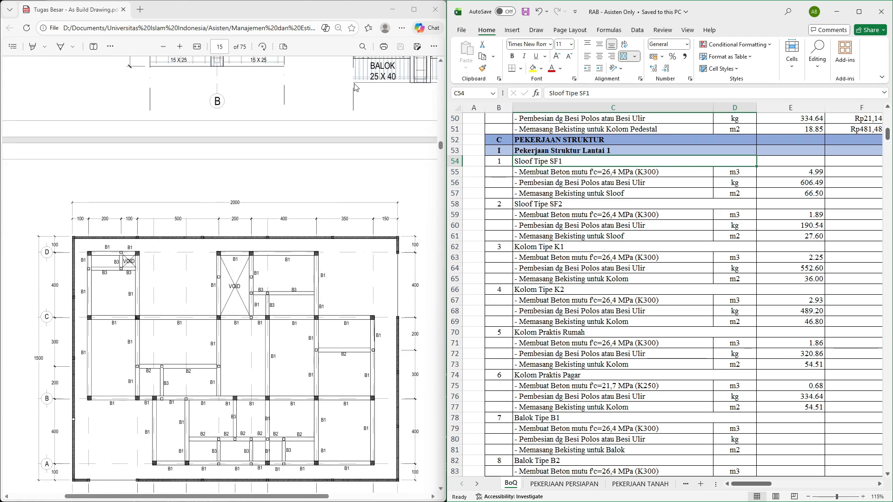
pyautogui.click(363, 47)
pyautogui.write('sloof')
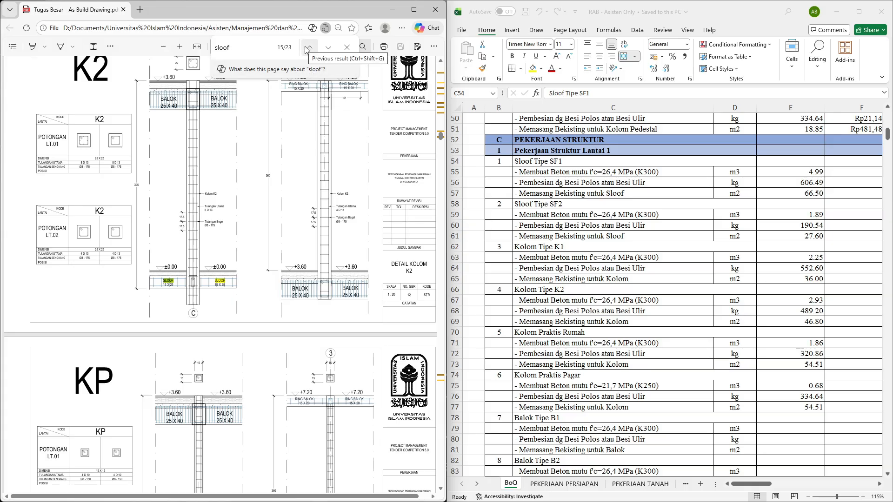
pyautogui.click(307, 47)
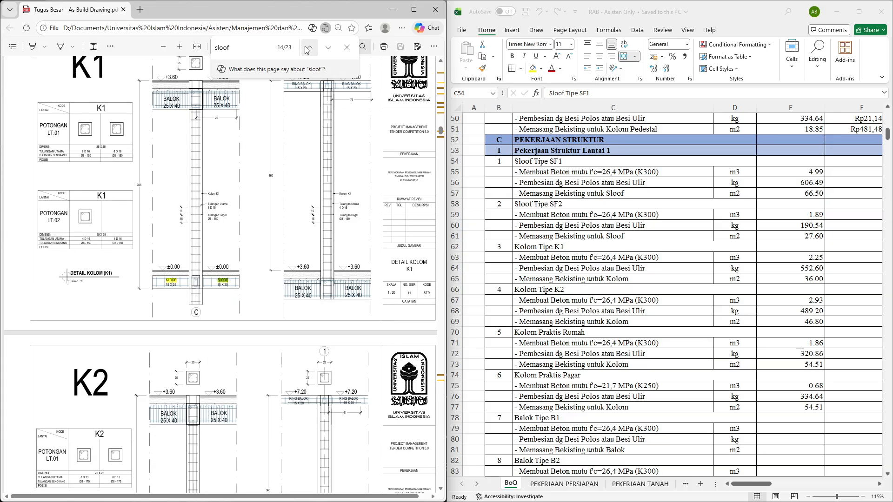
pyautogui.click(306, 49)
pyautogui.click(306, 49)
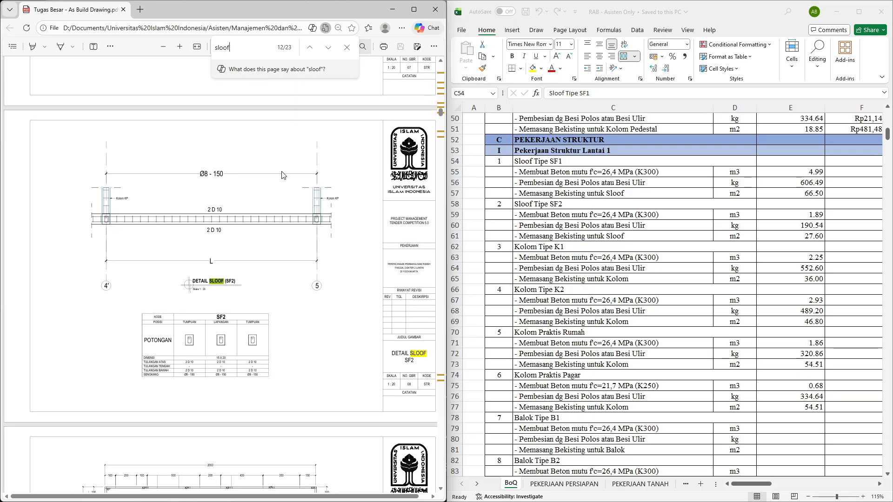
# Examine the SF1 sloof detail and its reinforcement table in the drawing, then close the search
pyautogui.scroll(4, 282, 175)
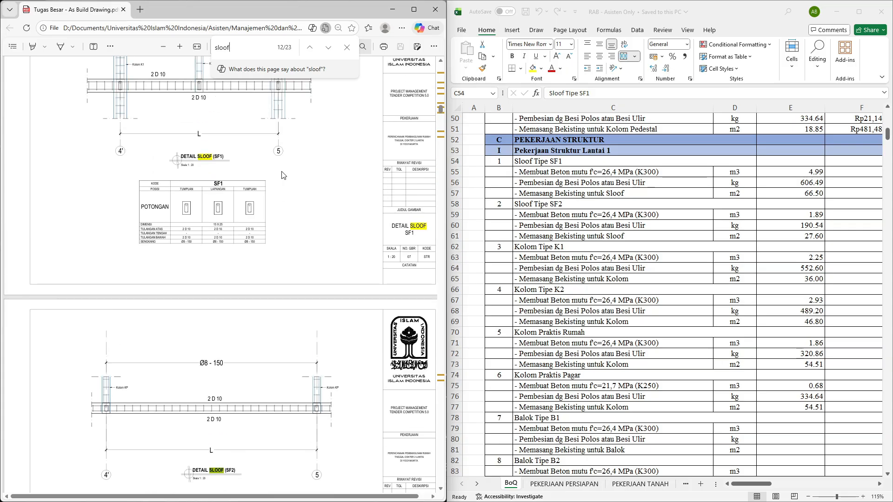
pyautogui.scroll(1, 282, 176)
pyautogui.scroll(2, 268, 259)
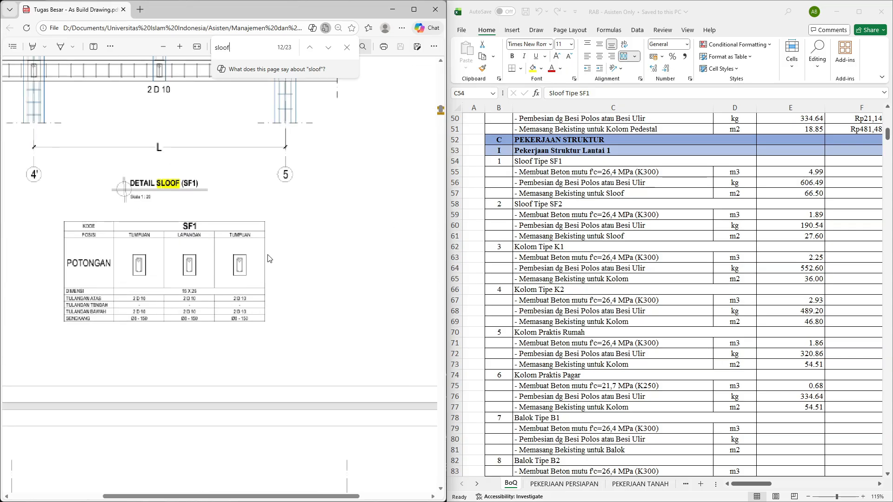
pyautogui.scroll(3, 268, 259)
pyautogui.hscroll(-2, 268, 259)
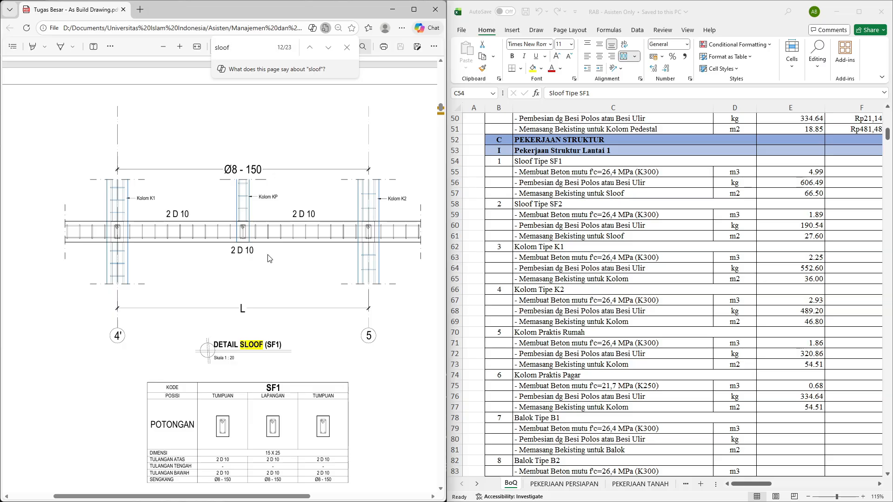
pyautogui.scroll(-1, 268, 258)
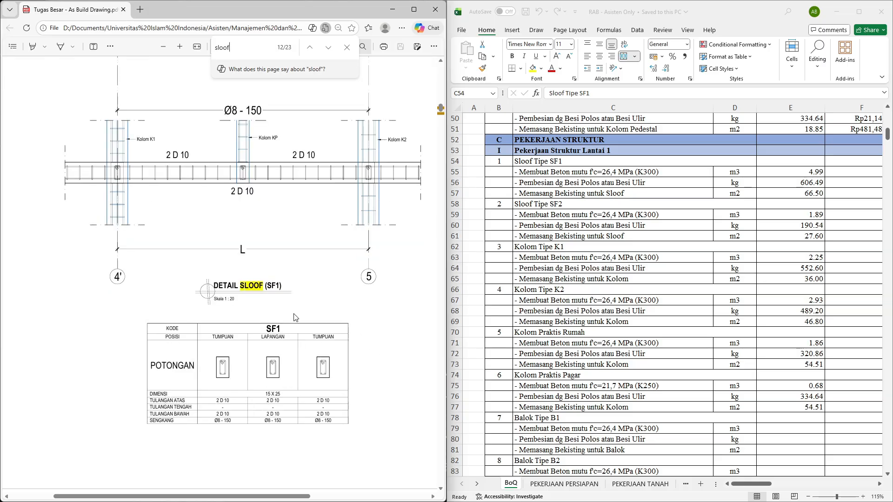
pyautogui.hscroll(-1, 294, 317)
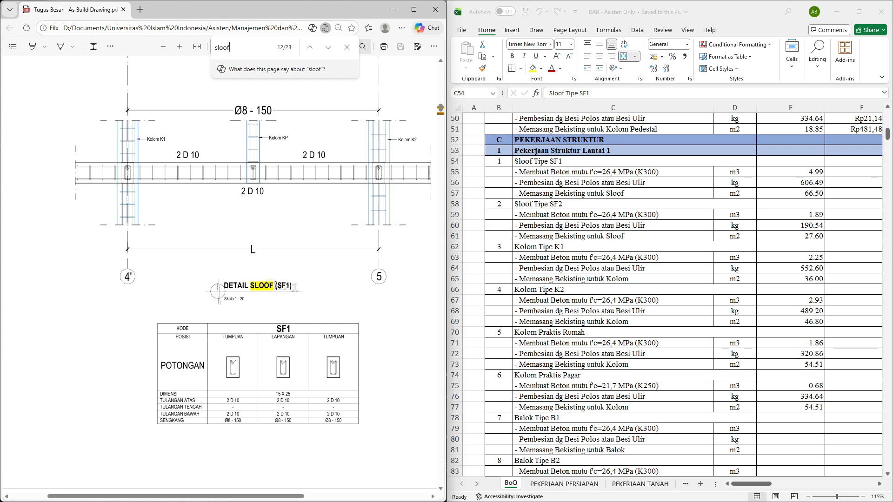
pyautogui.click(346, 47)
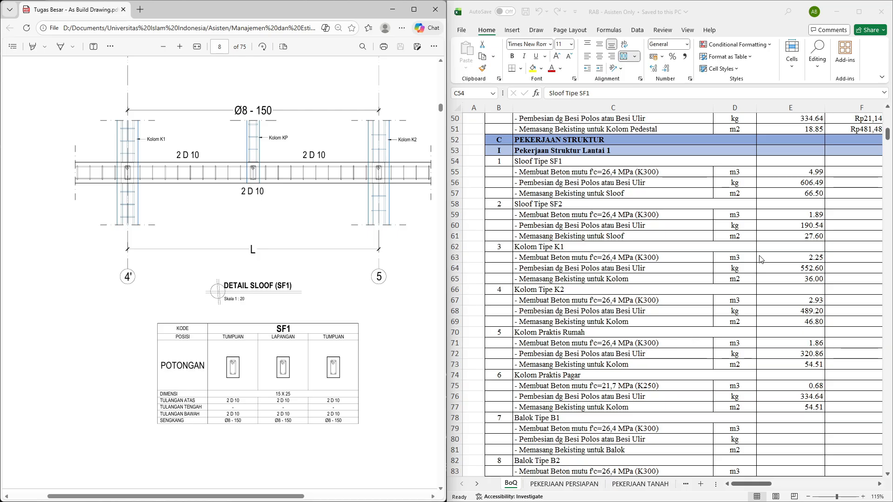
# Check in the BoQ which cells feed the SF1 concrete volume and the SF2 formwork area
pyautogui.click(778, 174)
pyautogui.click(779, 174)
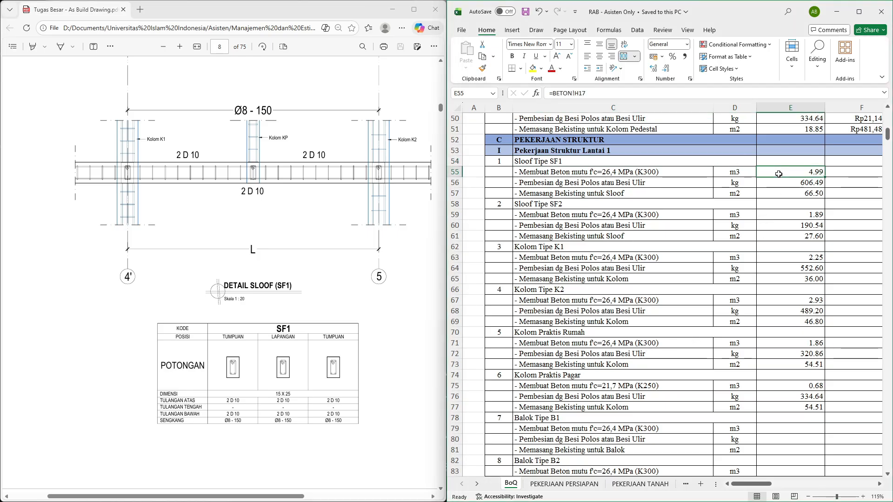
pyautogui.click(557, 161)
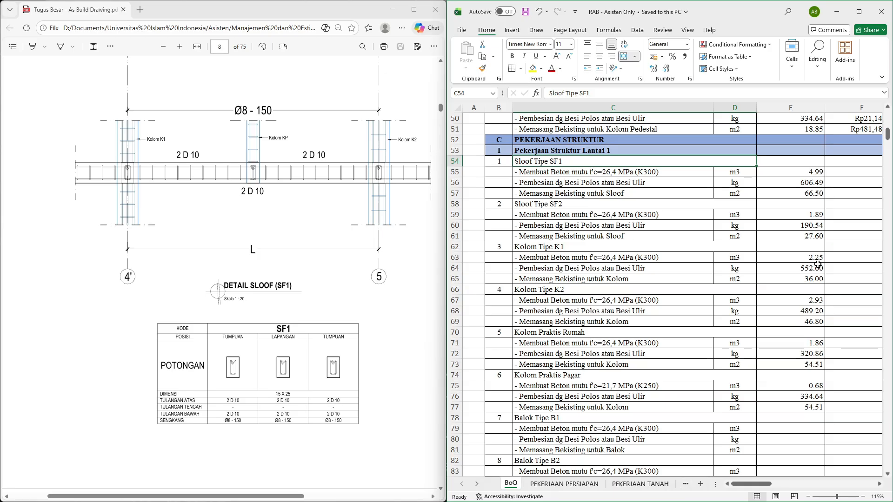
pyautogui.click(781, 235)
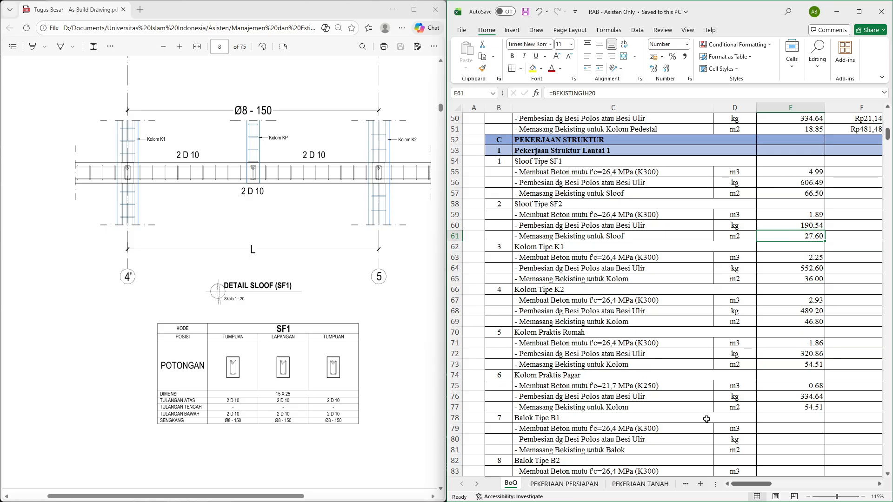
# Open the BETON sheet and enlarge the Sloof rows of the concrete volume calculation
pyautogui.click(688, 486)
pyautogui.click(687, 486)
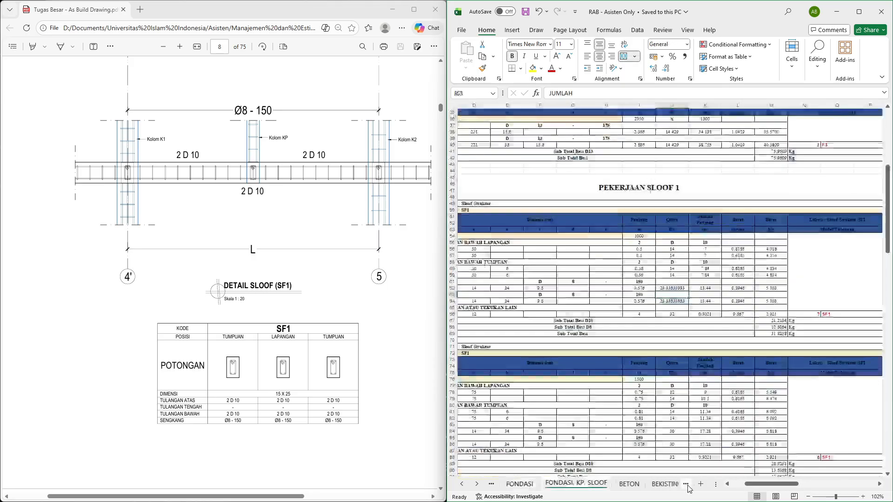
pyautogui.click(687, 486)
pyautogui.click(589, 484)
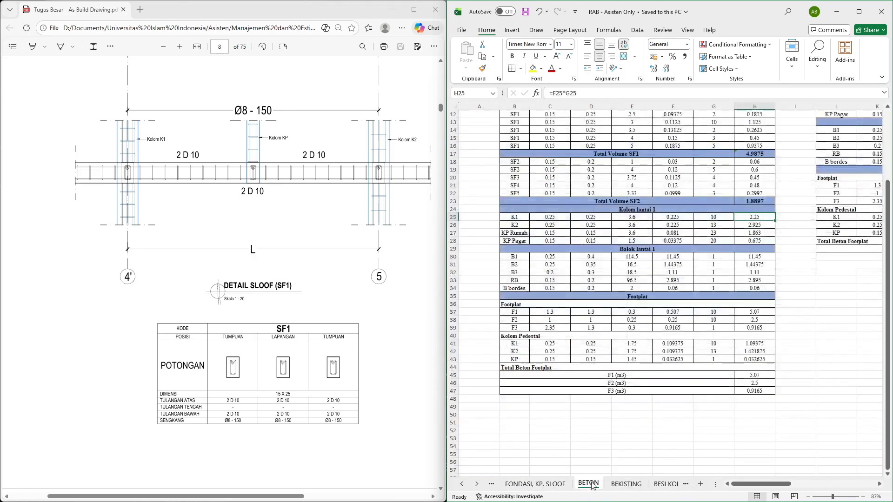
pyautogui.scroll(4, 702, 291)
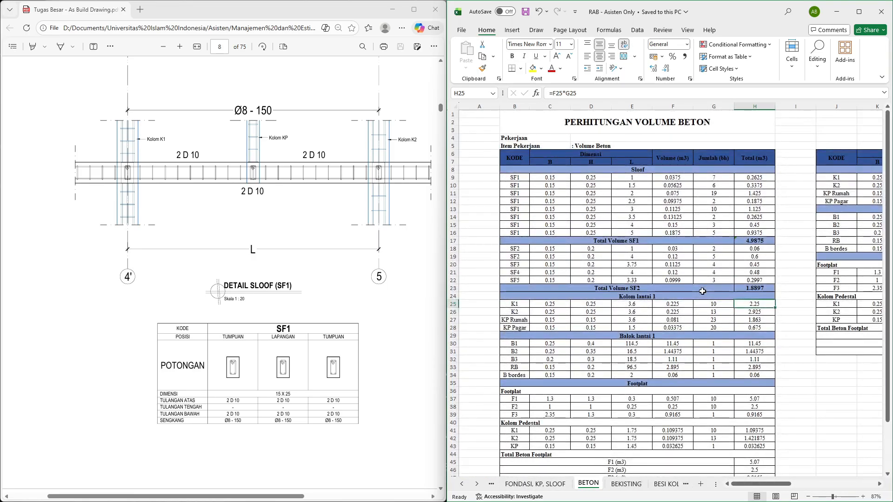
pyautogui.keyDown('ctrl'); pyautogui.scroll(6, 603, 202); pyautogui.keyUp('ctrl')
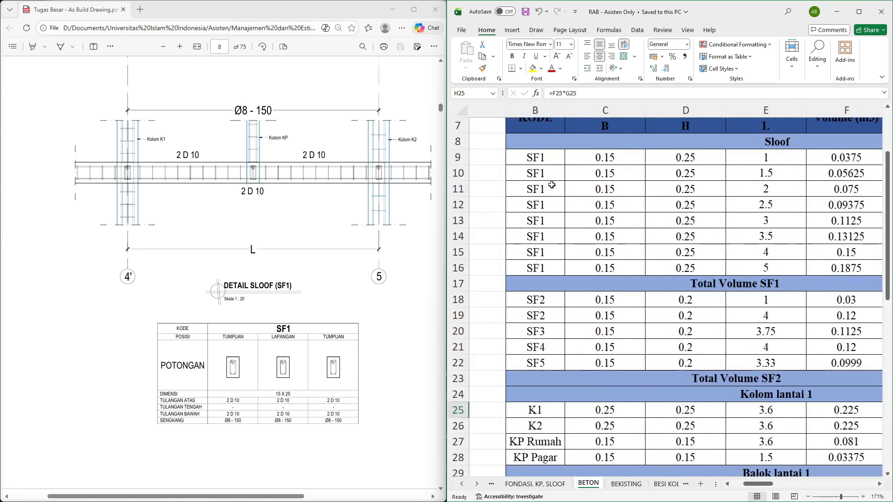
# Compare the B and H dimensions of the first SF1 row with the DIMENSI entry in the drawing's SF1 table
pyautogui.click(637, 210)
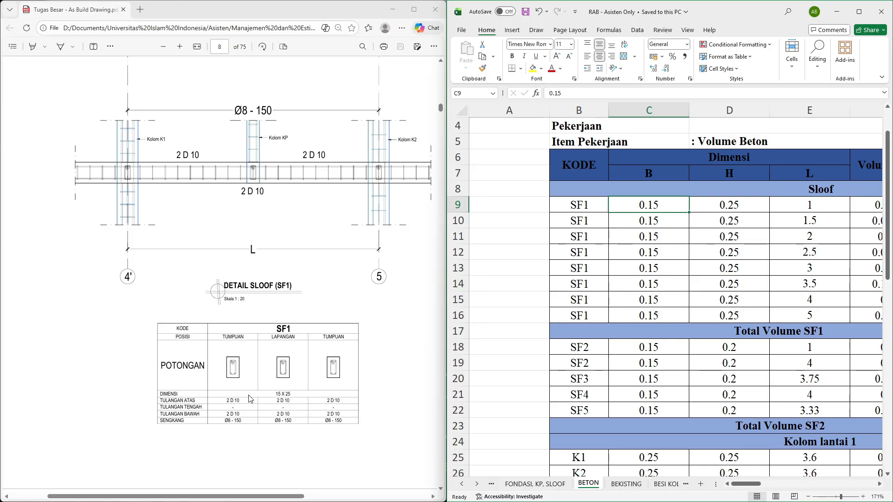
pyautogui.keyDown('ctrl'); pyautogui.scroll(2, 250, 399); pyautogui.keyUp('ctrl')
pyautogui.keyDown('ctrl'); pyautogui.scroll(1, 249, 398); pyautogui.keyUp('ctrl')
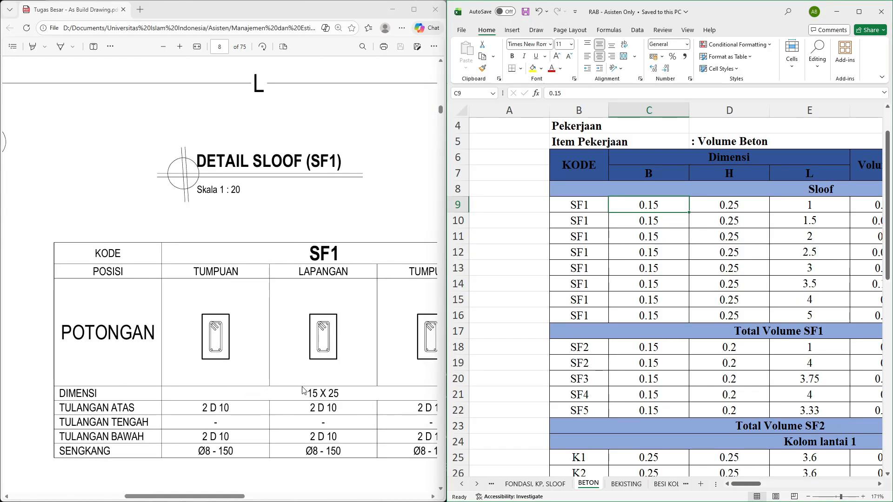
pyautogui.moveTo(318, 394); pyautogui.dragTo(306, 397)
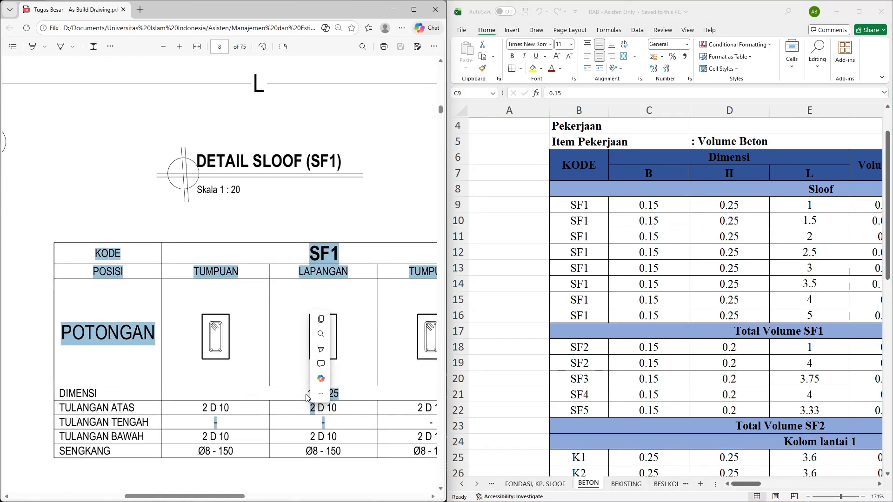
pyautogui.rightClick(305, 407)
pyautogui.click(370, 415)
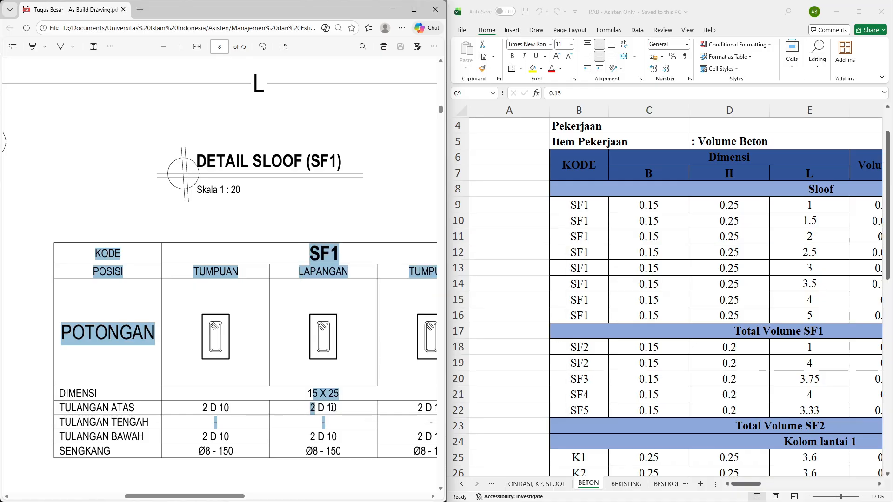
pyautogui.click(320, 395)
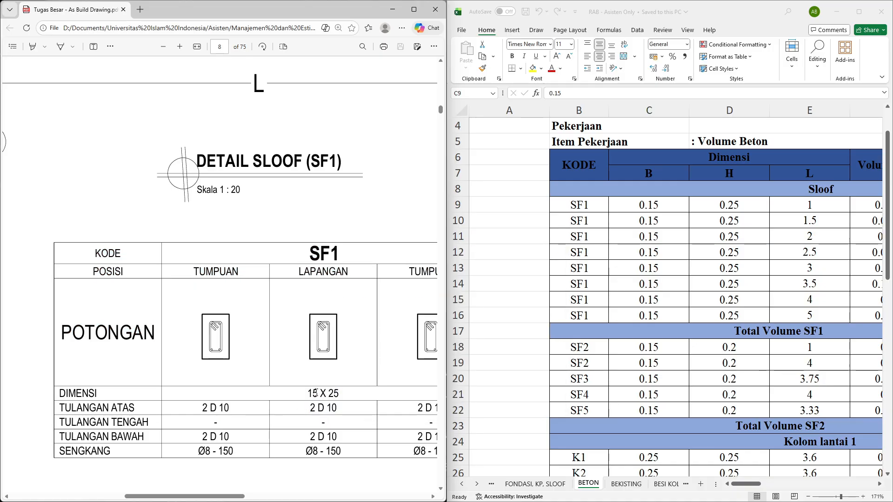
pyautogui.click(651, 205)
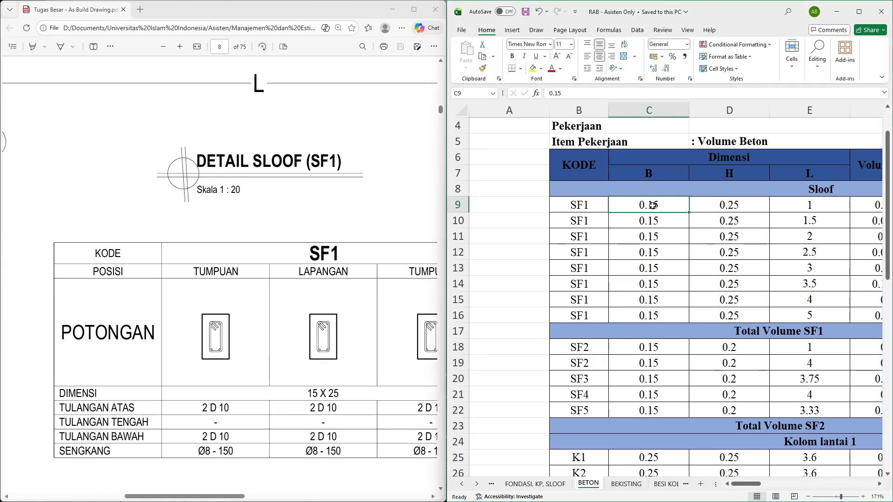
pyautogui.hscroll(2, 666, 216)
pyautogui.hscroll(-2, 666, 217)
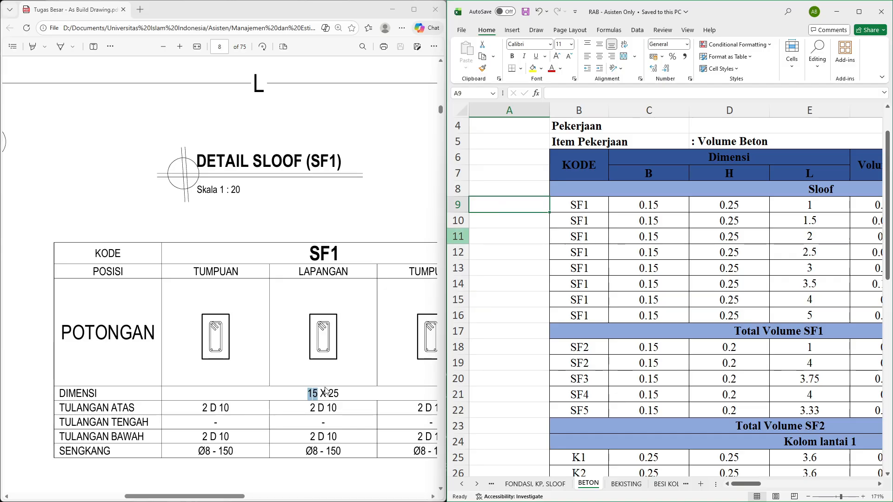
pyautogui.click(363, 393)
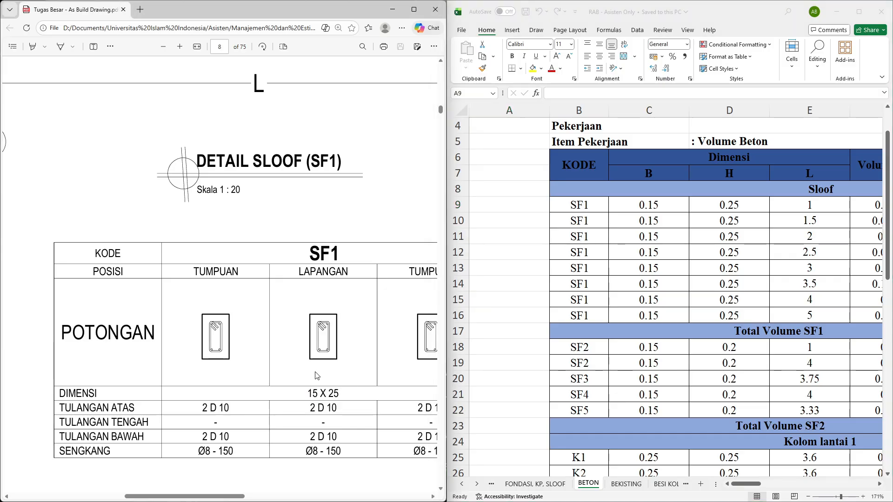
# Draw a freehand width dimension mark beneath the LAPANGAN cross-section in the drawing's SF1 table
pyautogui.hscroll(3, 317, 376)
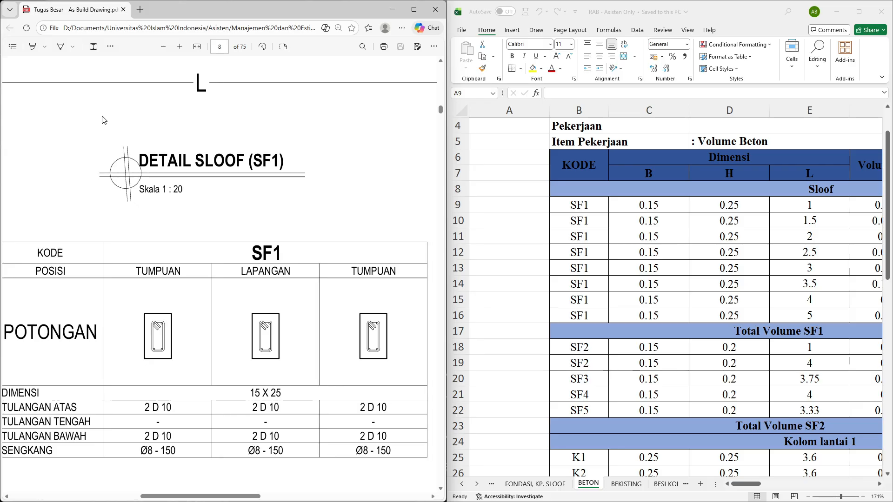
pyautogui.click(60, 47)
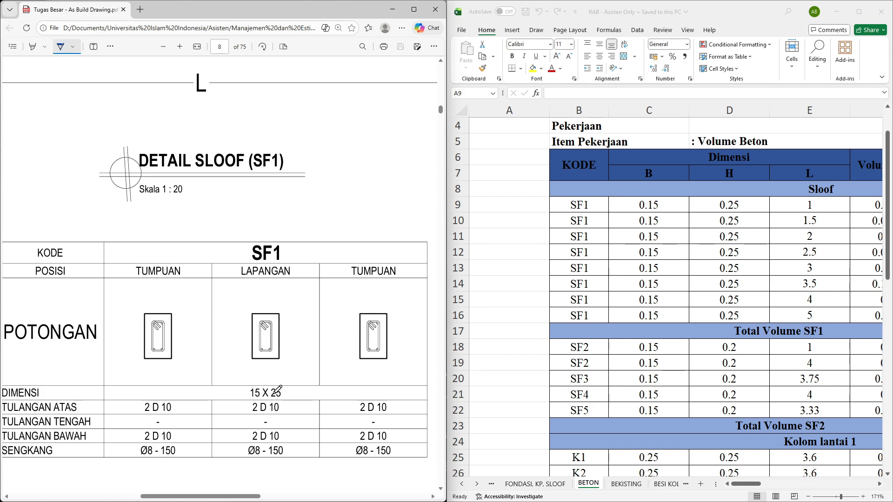
pyautogui.moveTo(253, 363)
pyautogui.mouseDown()
pyautogui.moveTo(280, 366)
pyautogui.moveTo(280, 380)
pyautogui.mouseUp()
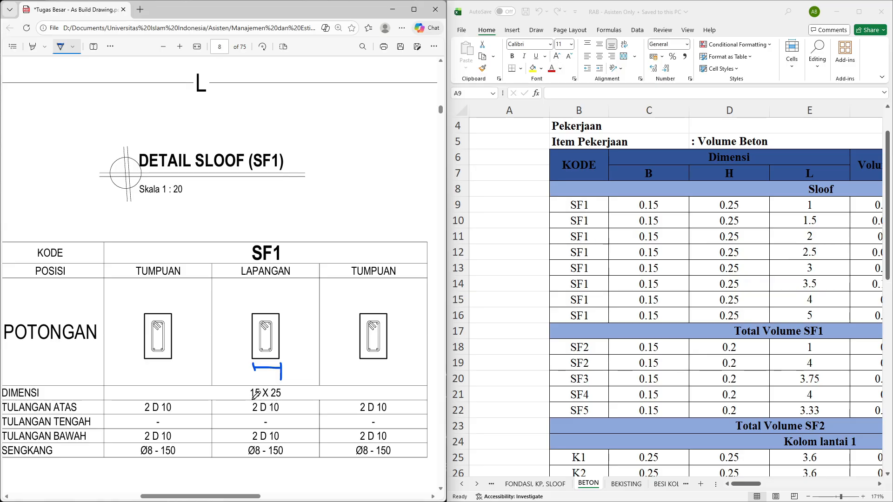
# Underline the 15 in the drawing's SF1 DIMENSI entry and check it against the B value of the first SF1 row
pyautogui.moveTo(252, 398); pyautogui.dragTo(261, 399)
pyautogui.click(644, 205)
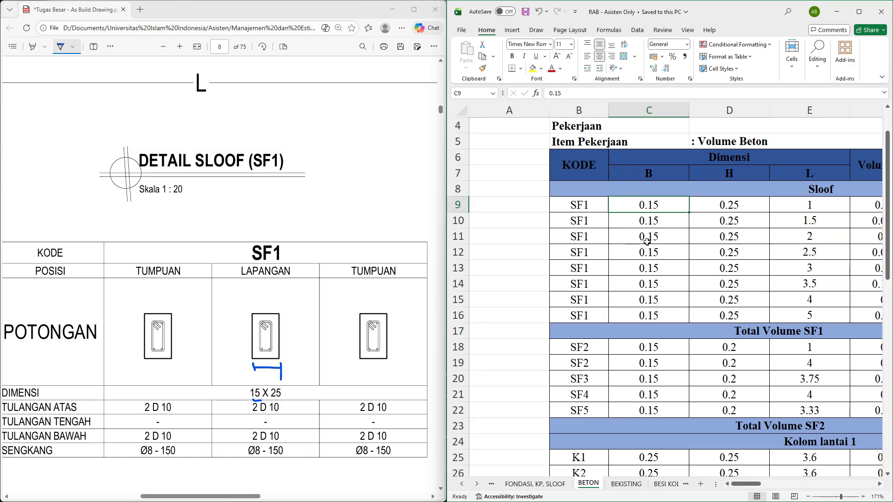
pyautogui.scroll(-4, 647, 240)
pyautogui.scroll(4, 647, 241)
pyautogui.click(570, 94)
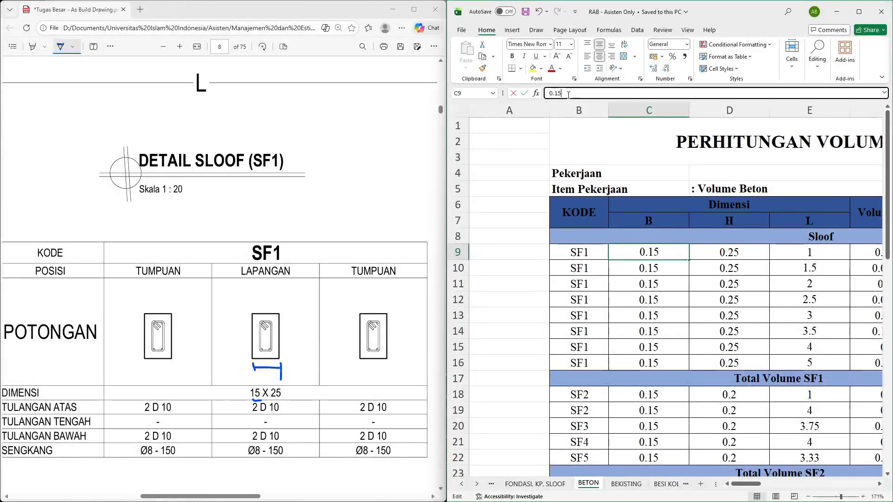
pyautogui.hscroll(1, 595, 217)
pyautogui.hscroll(2, 594, 218)
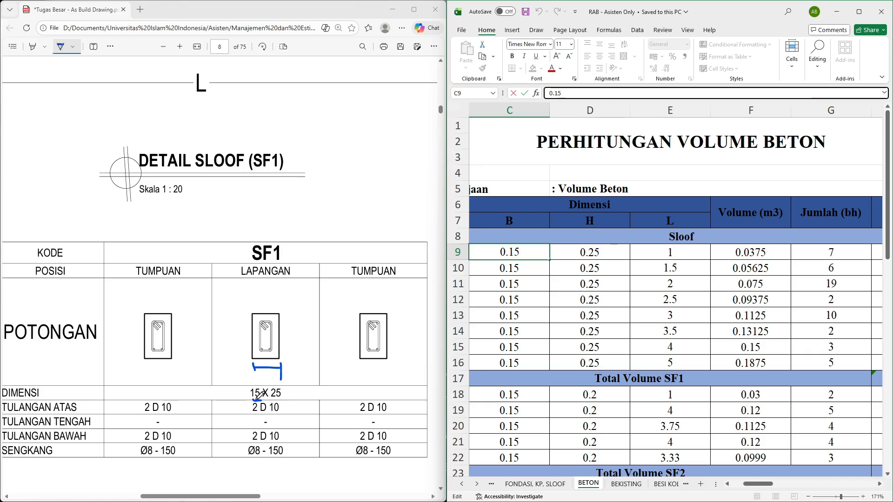
# Check the first SF1 row's H value and go through the length L of every SF1 row in the Sloof table
pyautogui.click(595, 249)
pyautogui.click(677, 251)
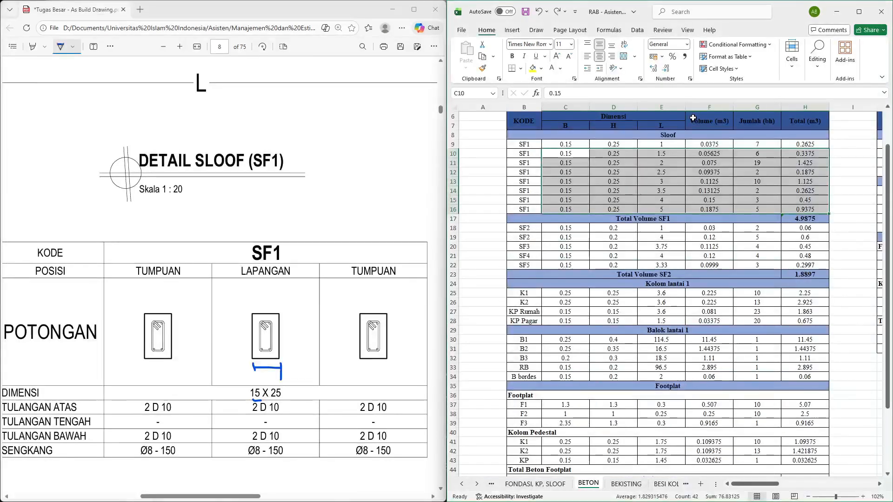
pyautogui.keyDown('ctrl'); pyautogui.scroll(-5, 677, 252); pyautogui.keyUp('ctrl')
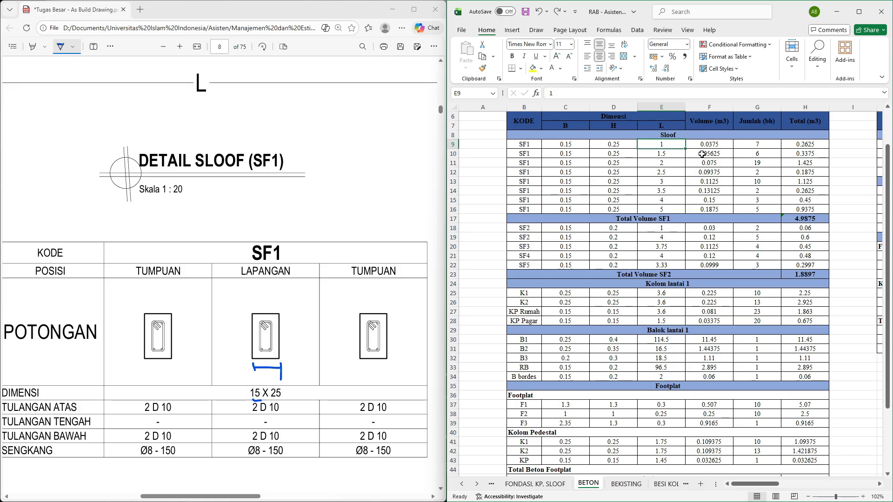
pyautogui.click(674, 155)
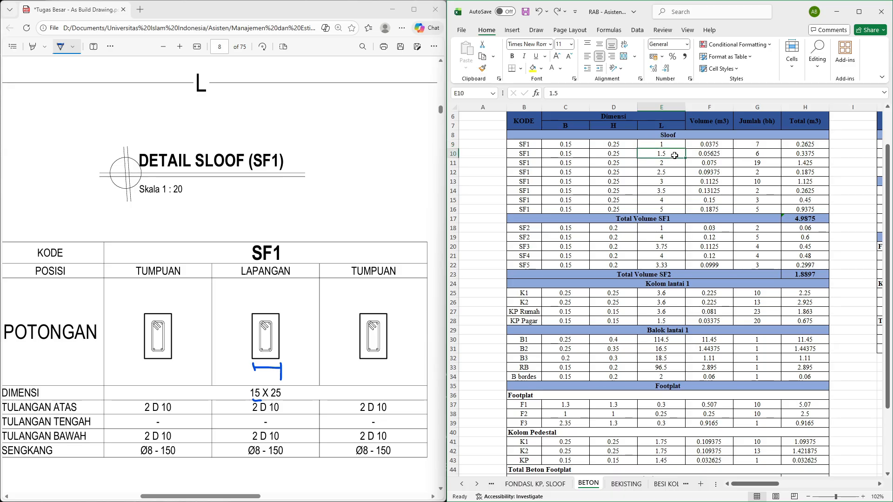
pyautogui.press('Down')
pyautogui.press('Down')
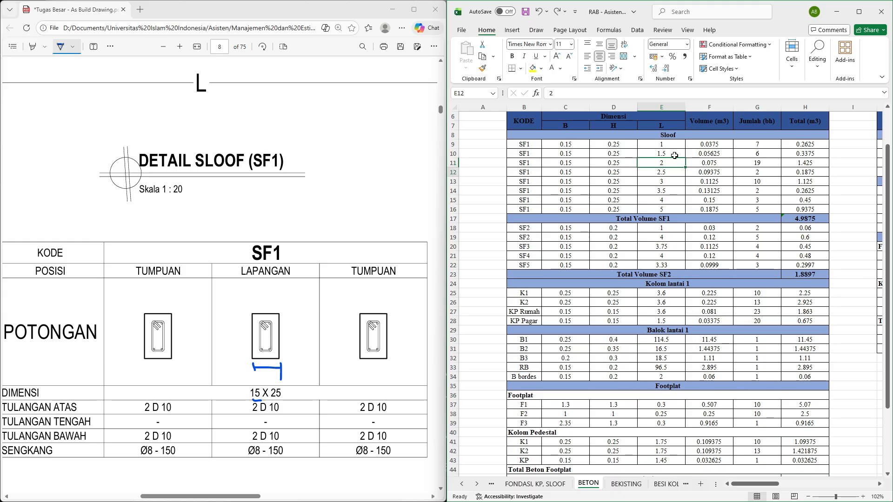
pyautogui.press('Down')
pyautogui.press('Down')
pyautogui.press('Down')
pyautogui.press('Down')
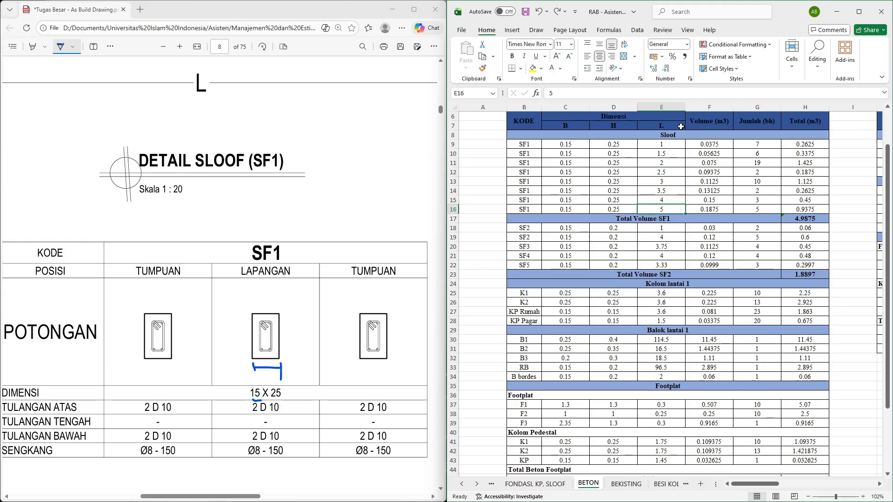
pyautogui.click(663, 145)
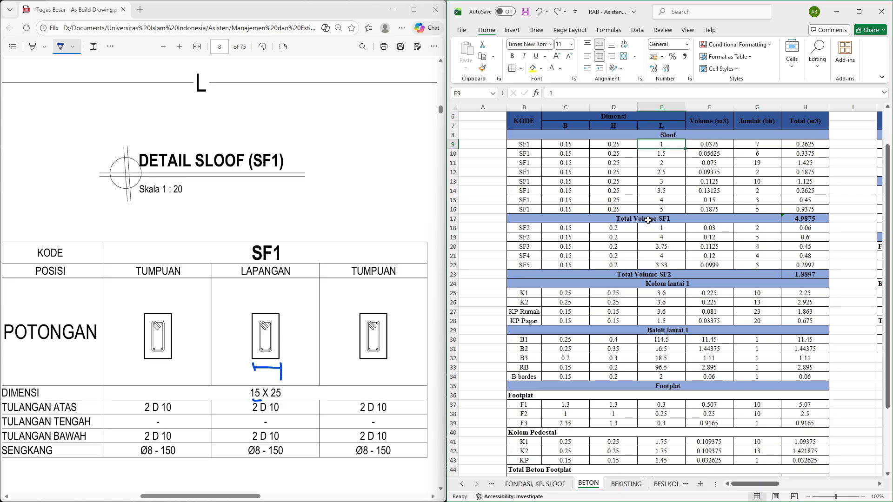
# Mark the length of the short vertical SF1 sloof just below grid line D with a freehand dimension in the DENAH SLOOF plan
pyautogui.click(754, 148)
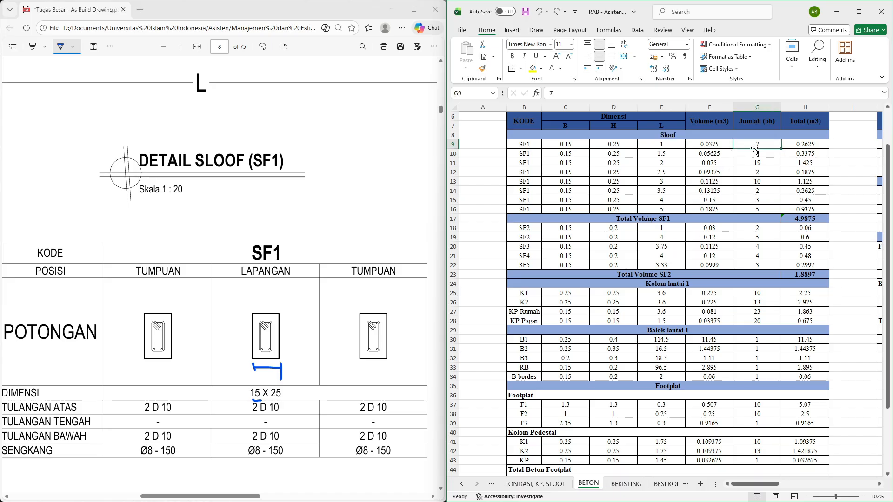
pyautogui.click(662, 143)
pyautogui.click(745, 143)
pyautogui.scroll(10, 275, 289)
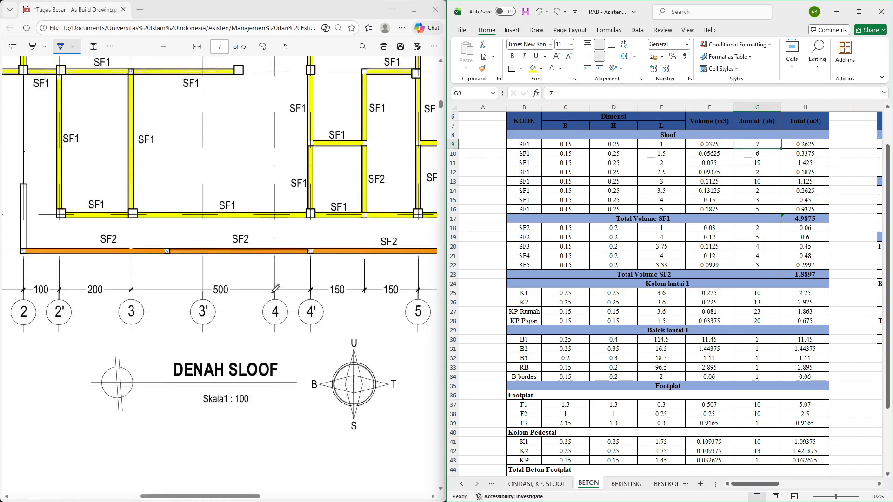
pyautogui.scroll(-3, 276, 289)
pyautogui.scroll(3, 180, 214)
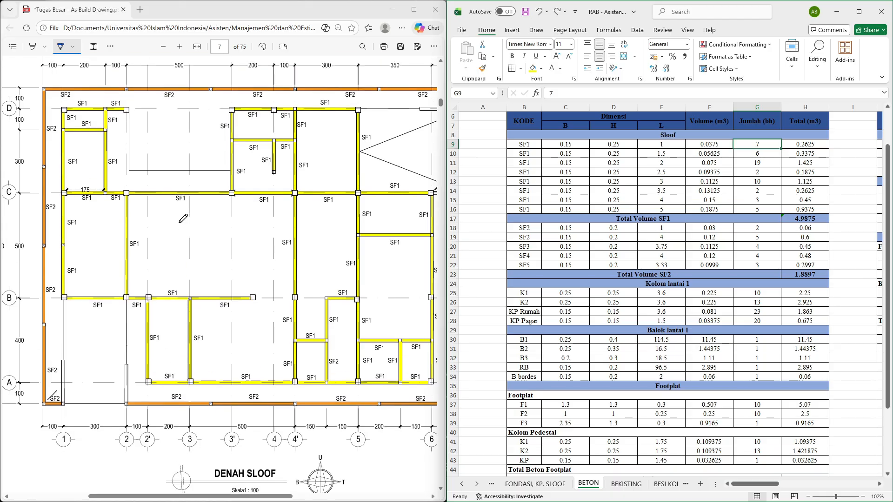
pyautogui.scroll(1, 180, 221)
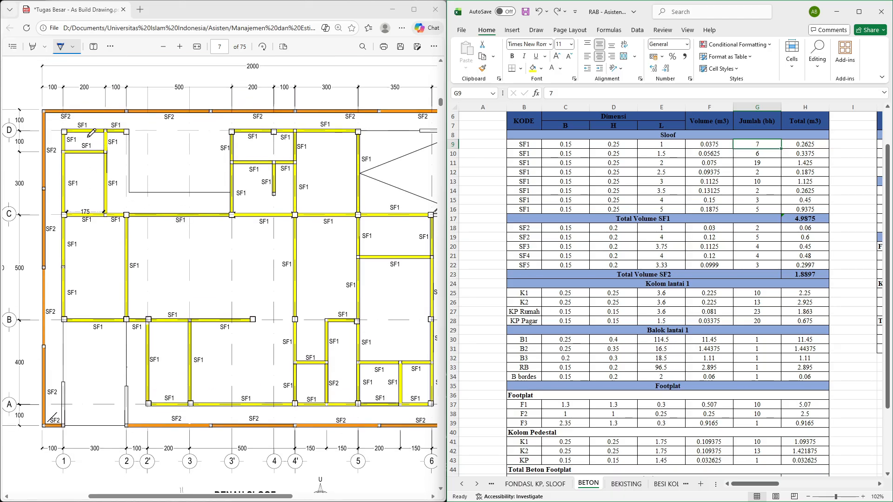
pyautogui.scroll(5, 50, 128)
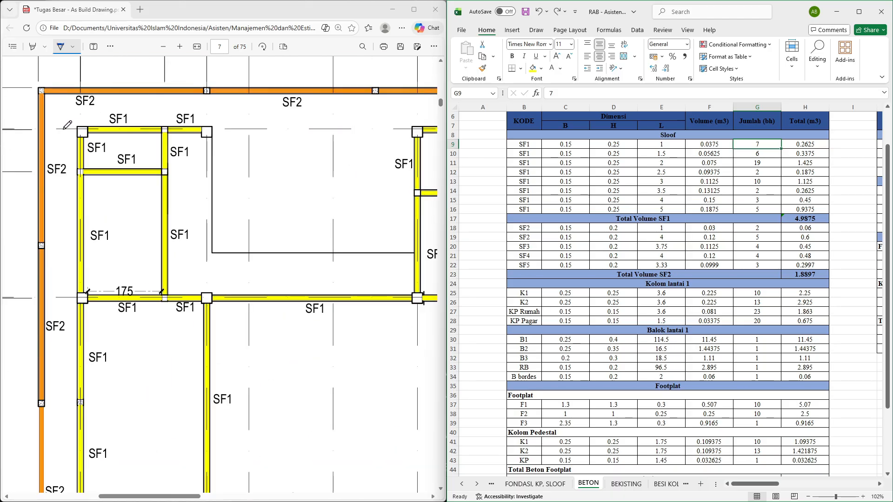
pyautogui.click(63, 129)
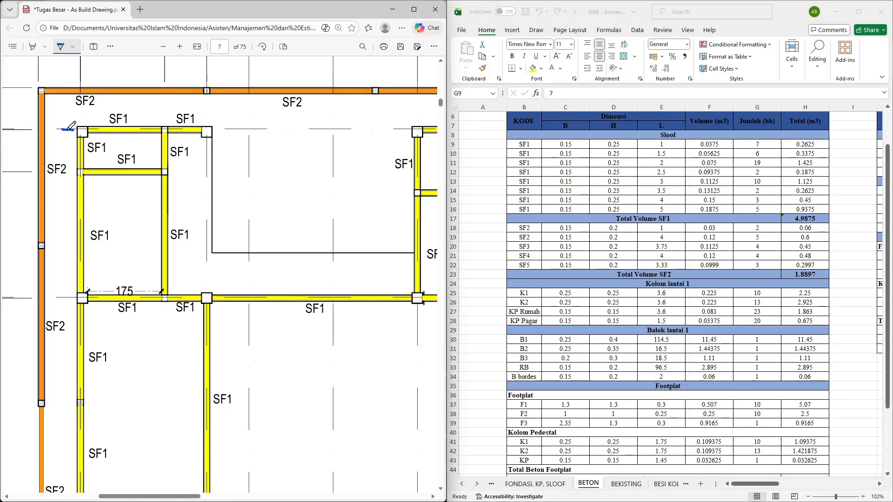
pyautogui.moveTo(69, 131); pyautogui.dragTo(74, 172)
pyautogui.hscroll(-3, 158, 196)
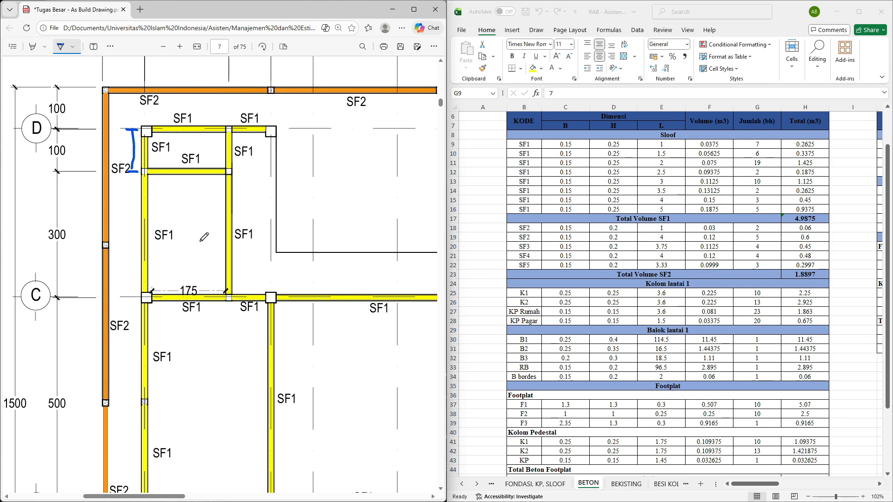
# Compare length L with the Jumlah count for the 1, 5 and 3 m SF1 rows and review the whole SF1 count column
pyautogui.click(671, 145)
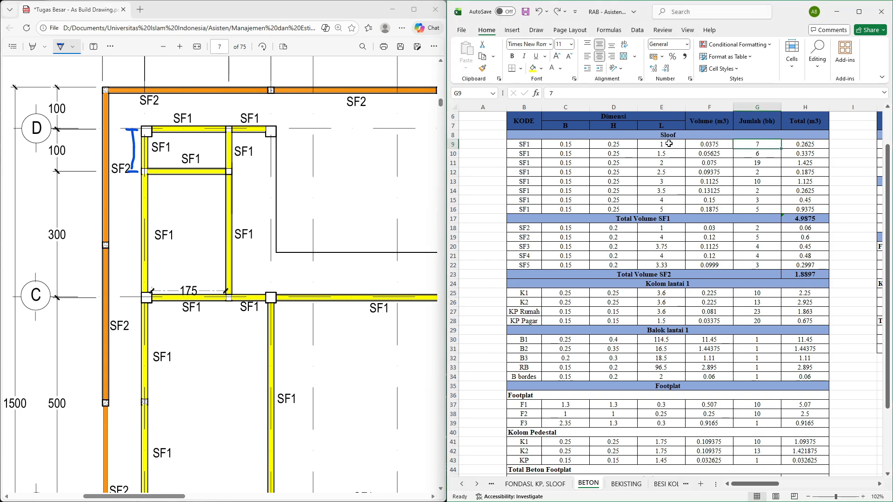
pyautogui.click(752, 150)
pyautogui.click(667, 213)
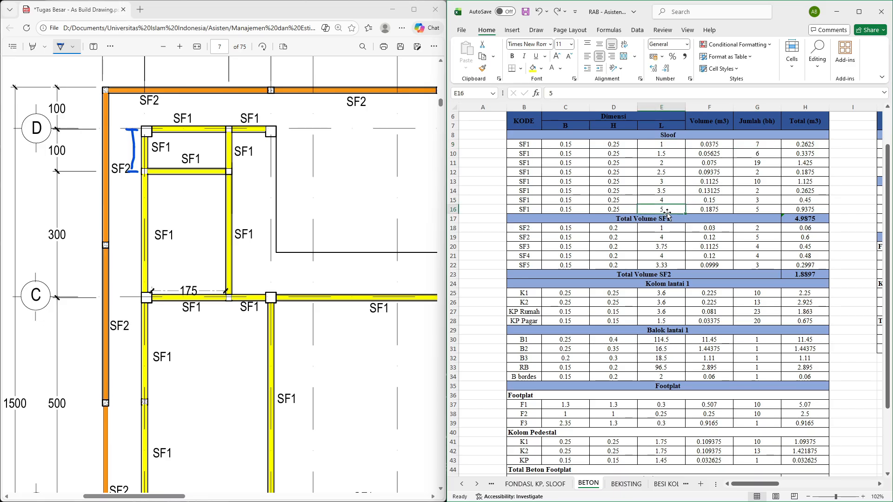
pyautogui.click(754, 213)
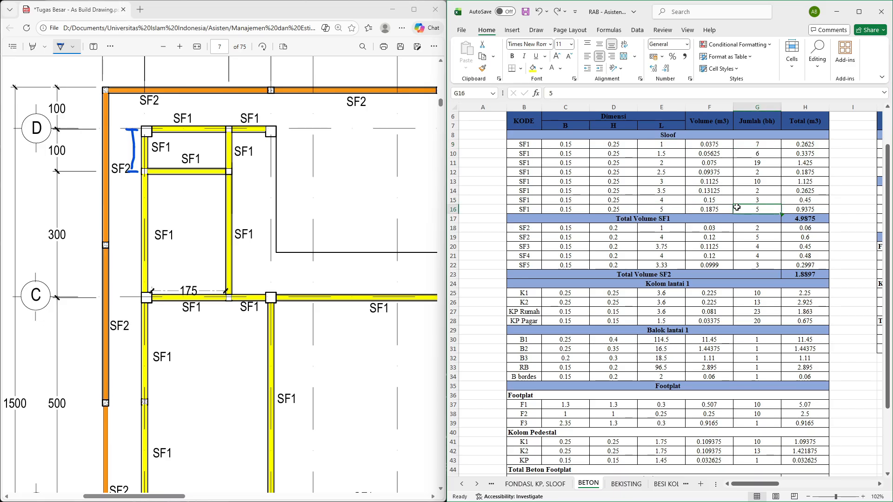
pyautogui.click(661, 181)
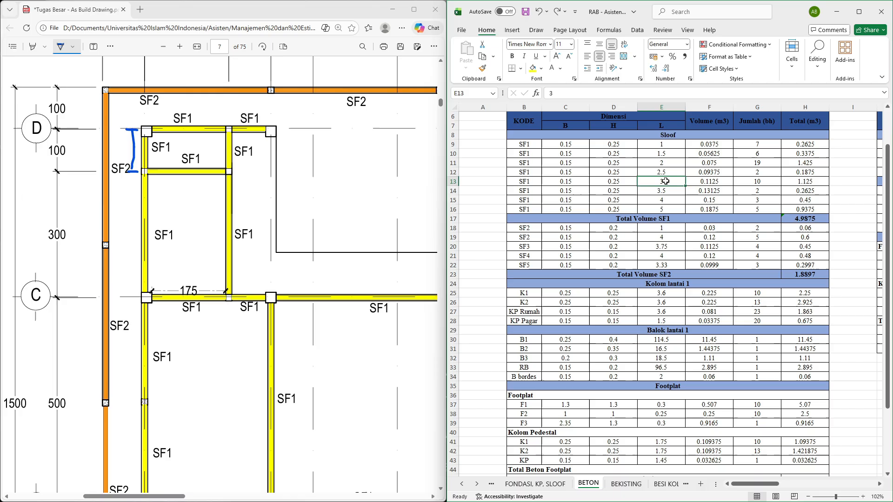
pyautogui.click(753, 182)
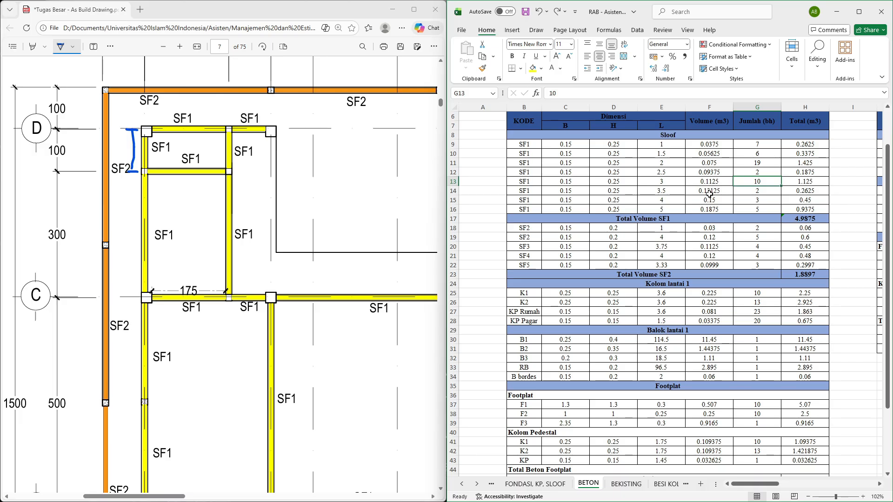
pyautogui.moveTo(760, 144); pyautogui.dragTo(758, 209)
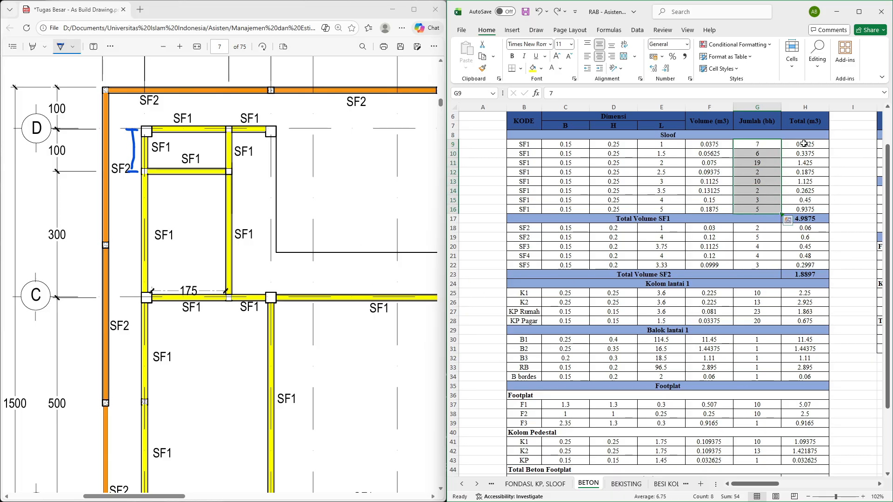
# Inspect the Volume and Total formulas of the first SF1 row
pyautogui.click(716, 145)
pyautogui.click(636, 94)
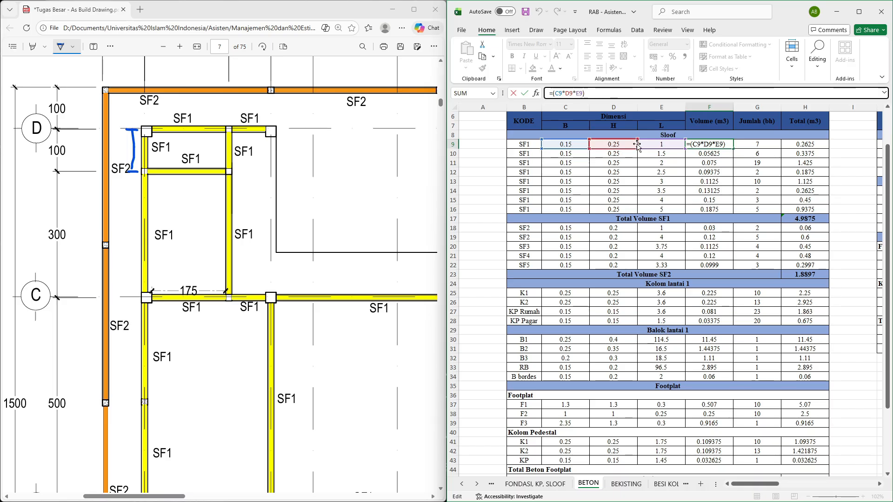
pyautogui.press('Tab')
pyautogui.press('Tab')
pyautogui.press('Tab')
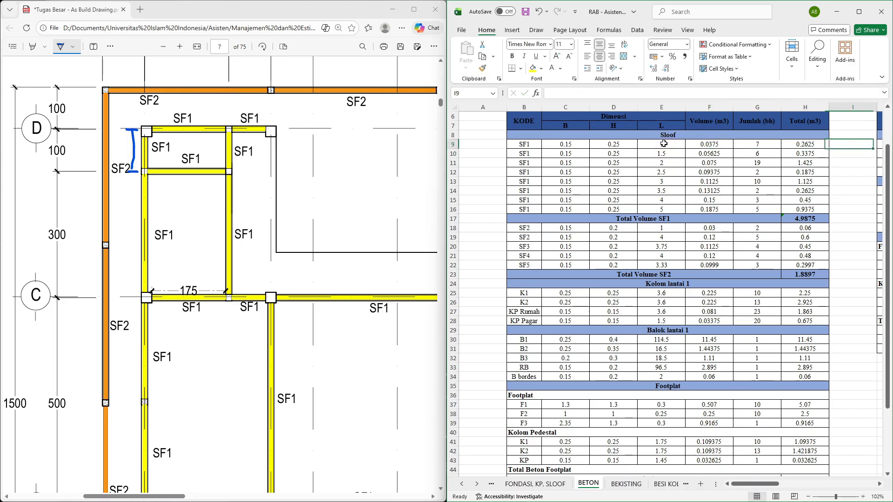
pyautogui.press('Left')
pyautogui.click(651, 89)
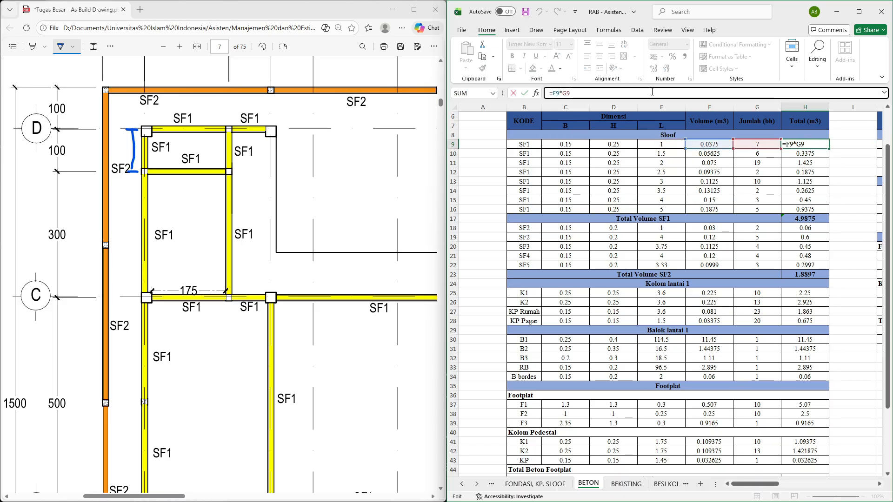
pyautogui.press('Escape')
# Go through the Total formulas of the remaining SF1 rows and inspect the Total Volume SF1 formula
pyautogui.hotkey('shift', 'Down')
pyautogui.hotkey('shift', 'Down')
pyautogui.hotkey('shift', 'Down')
pyautogui.hotkey('shift', 'Down')
pyautogui.hotkey('shift', 'Down')
pyautogui.hotkey('shift', 'Down')
pyautogui.hotkey('shift', 'Down')
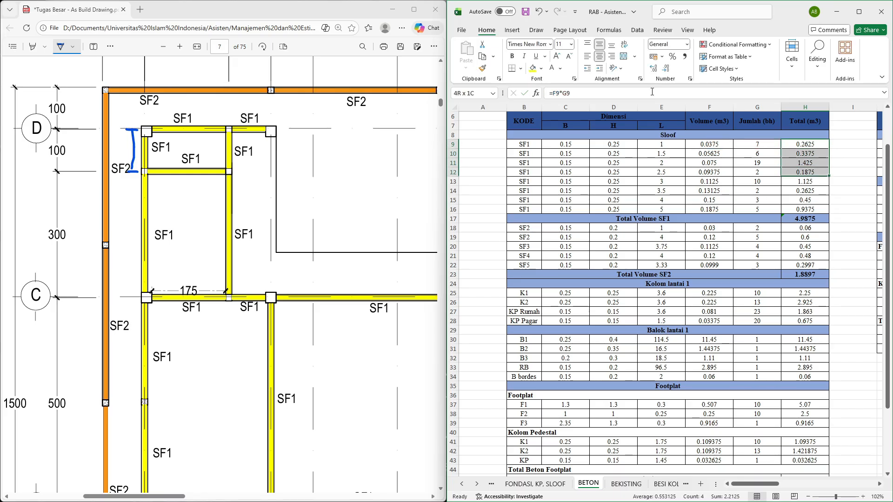
pyautogui.hotkey('ctrl', 'd')
pyautogui.press('Down')
pyautogui.press('Down')
pyautogui.press('Down')
pyautogui.press('Down')
pyautogui.press('Down')
pyautogui.press('Down')
pyautogui.press('Down')
pyautogui.press('Down')
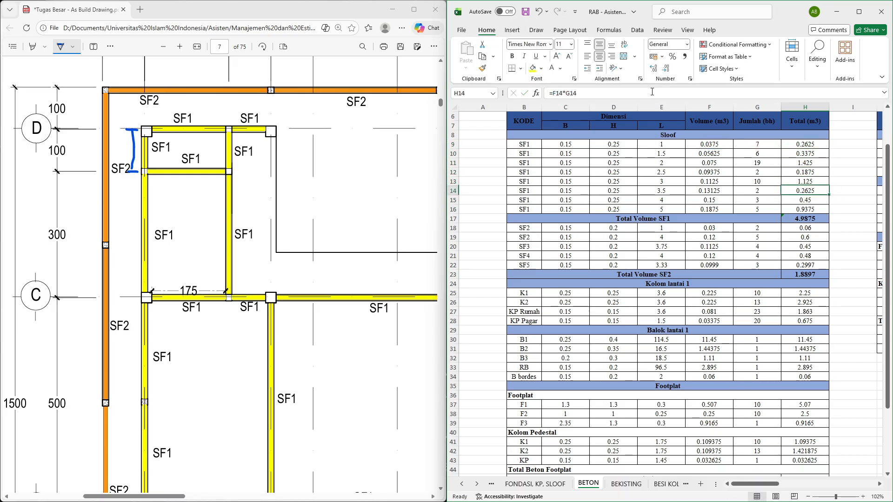
pyautogui.click(667, 93)
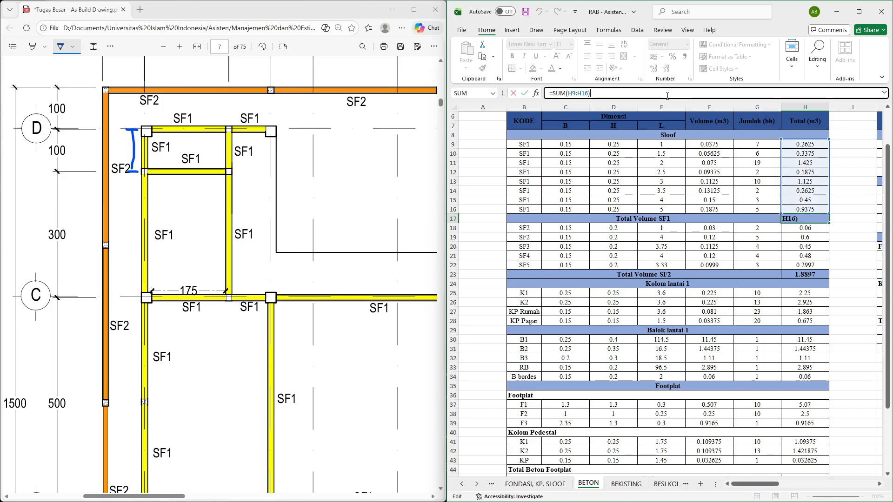
pyautogui.press('Return')
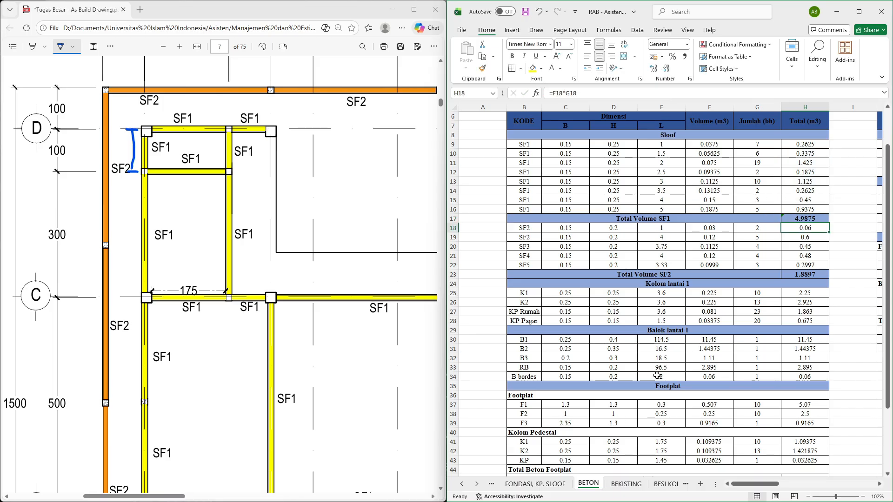
# Return to the BoQ sheet and check the source references of the SF1 concrete and reinforcement quantities
pyautogui.click(491, 484)
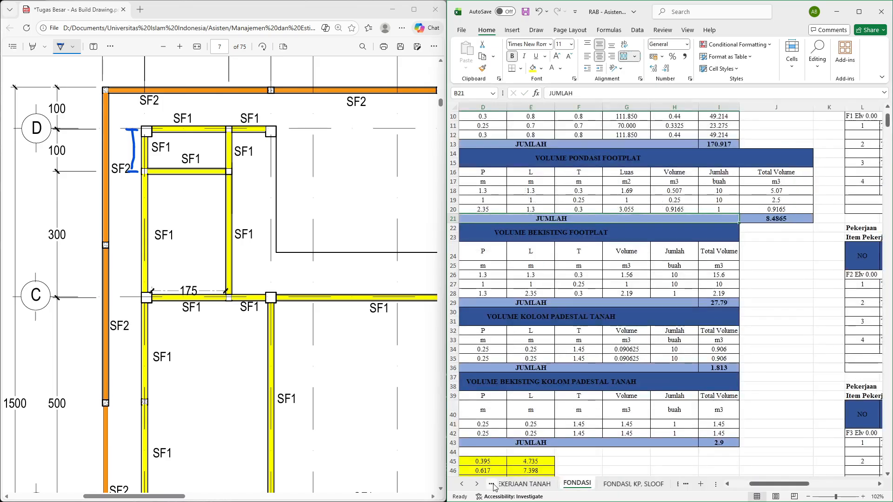
pyautogui.click(491, 484)
pyautogui.click(491, 484)
pyautogui.click(492, 484)
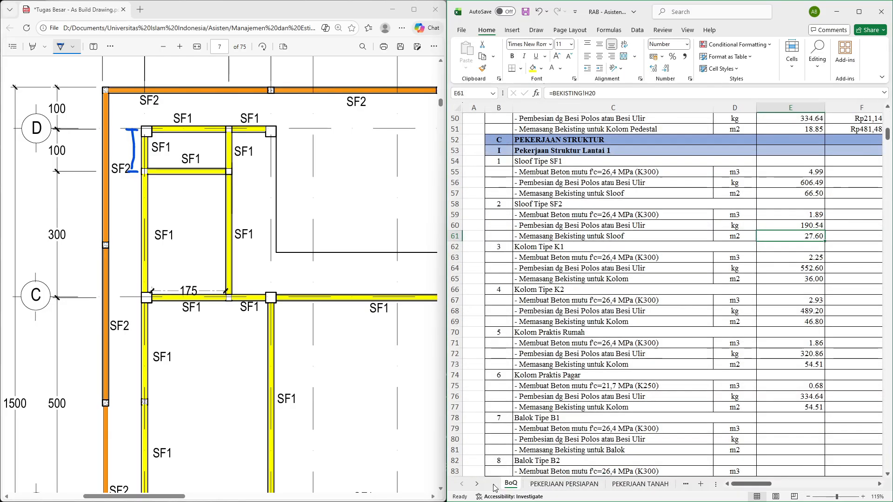
pyautogui.click(774, 172)
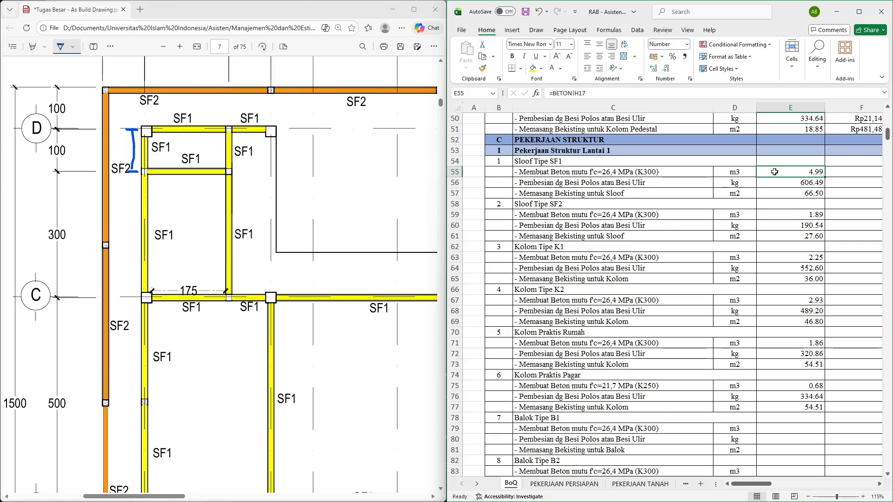
pyautogui.press('Down')
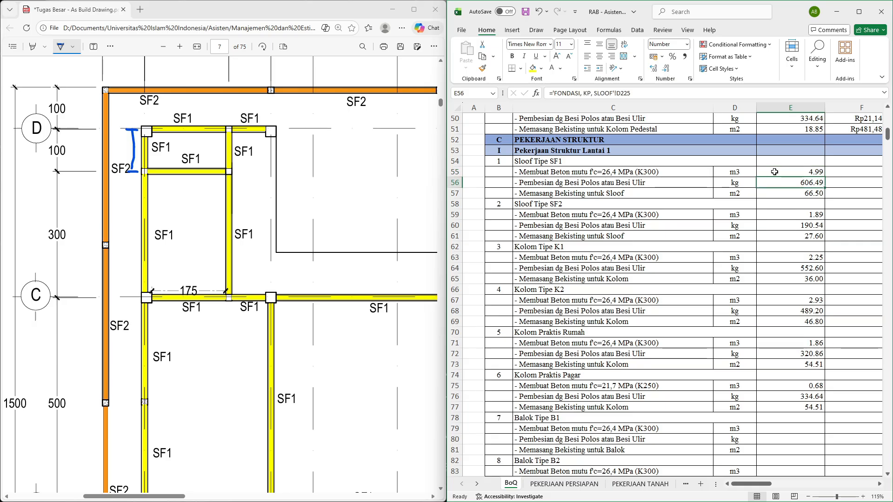
# Look through the workbook's sheets for the SF1 reinforcement calculation and open the FONDASI, KP, SLOOF sheet
pyautogui.click(683, 487)
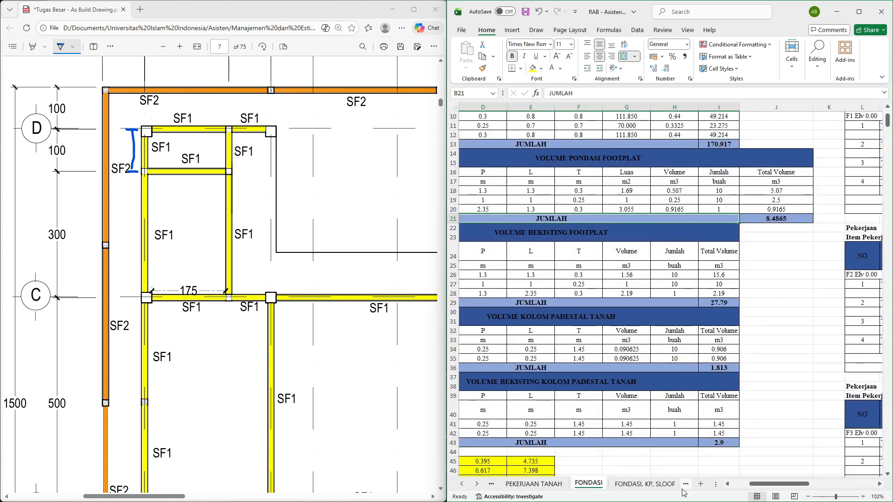
pyautogui.click(683, 487)
pyautogui.click(683, 487)
pyautogui.click(684, 487)
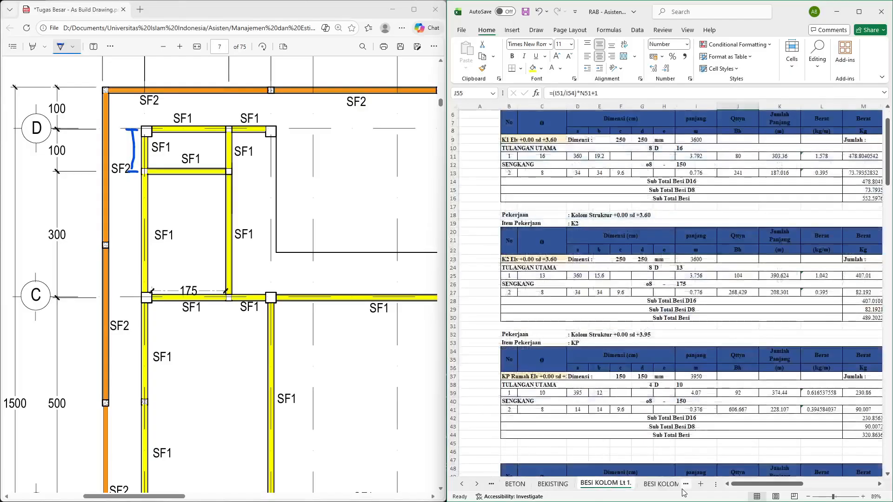
pyautogui.click(684, 488)
pyautogui.click(684, 487)
pyautogui.click(683, 488)
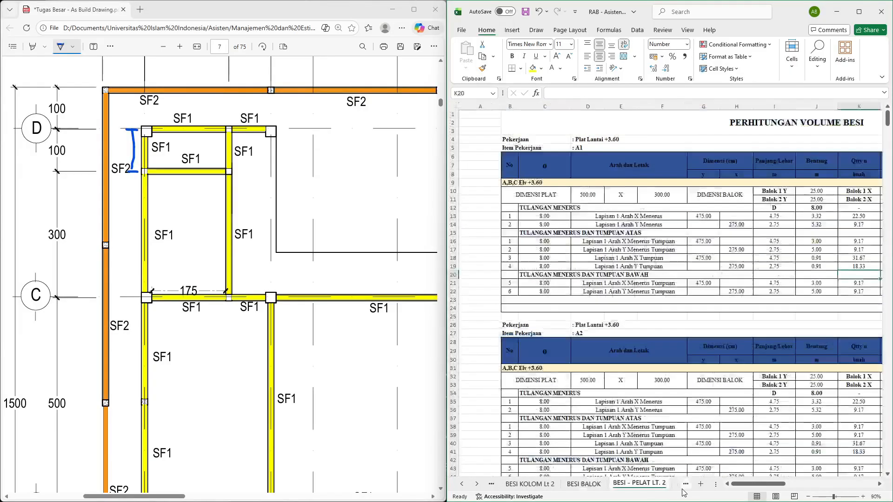
pyautogui.click(684, 485)
pyautogui.click(493, 486)
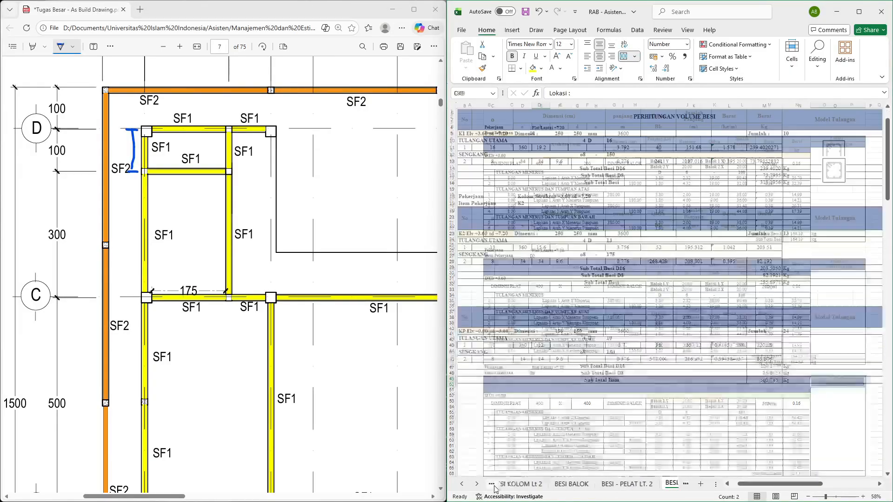
pyautogui.click(494, 486)
pyautogui.click(494, 486)
pyautogui.click(492, 486)
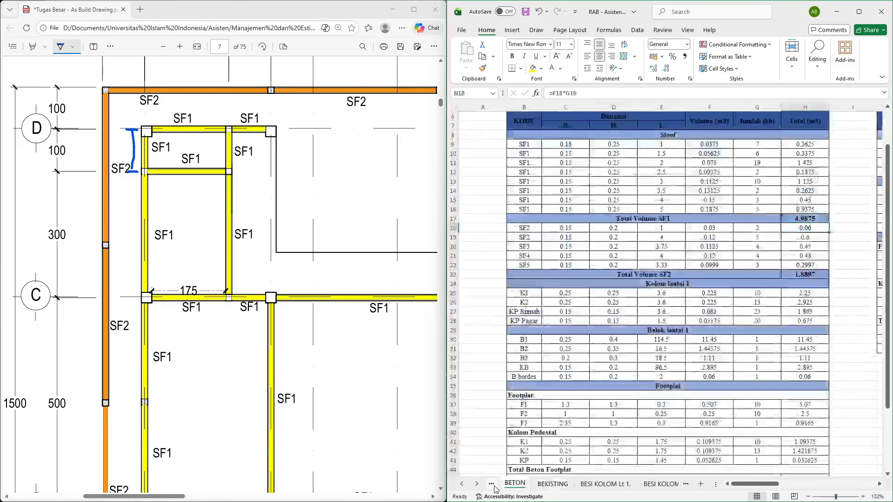
pyautogui.click(492, 486)
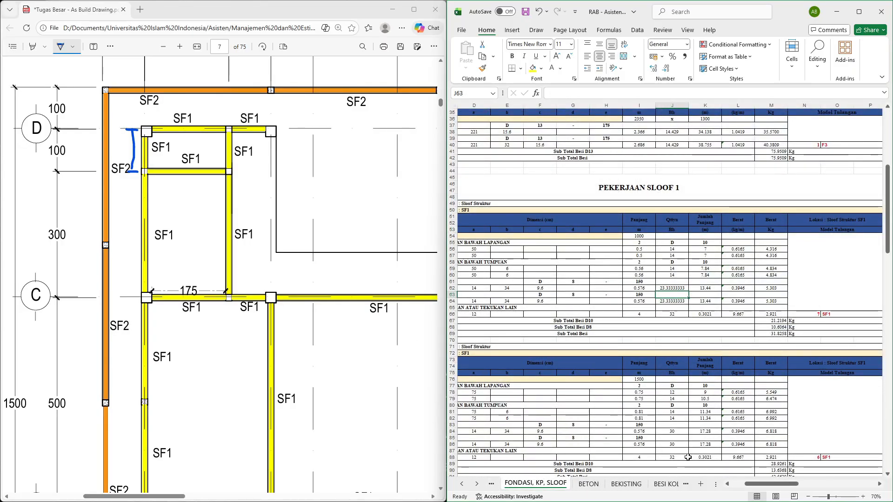
# Review the SF1 reinforcement tables for the different sloof lengths under PEKERJAAN SLOOF 1 and return to the first table
pyautogui.hscroll(-1, 539, 286)
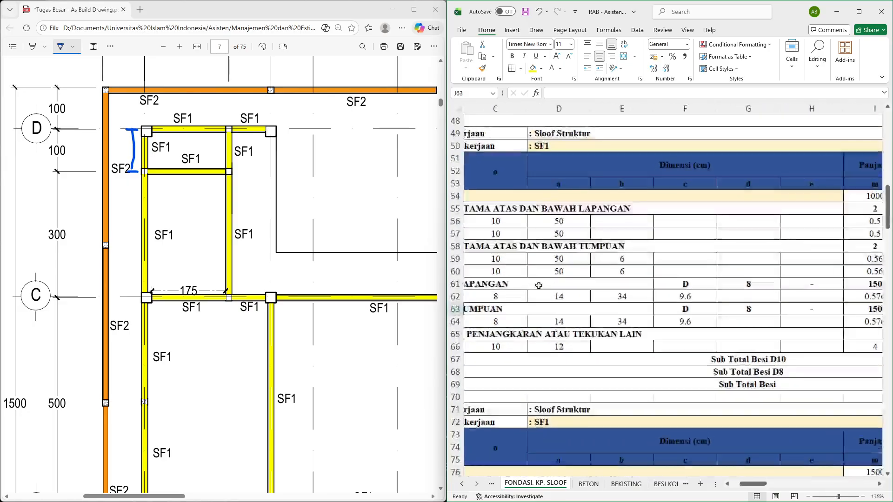
pyautogui.scroll(-3, 592, 256)
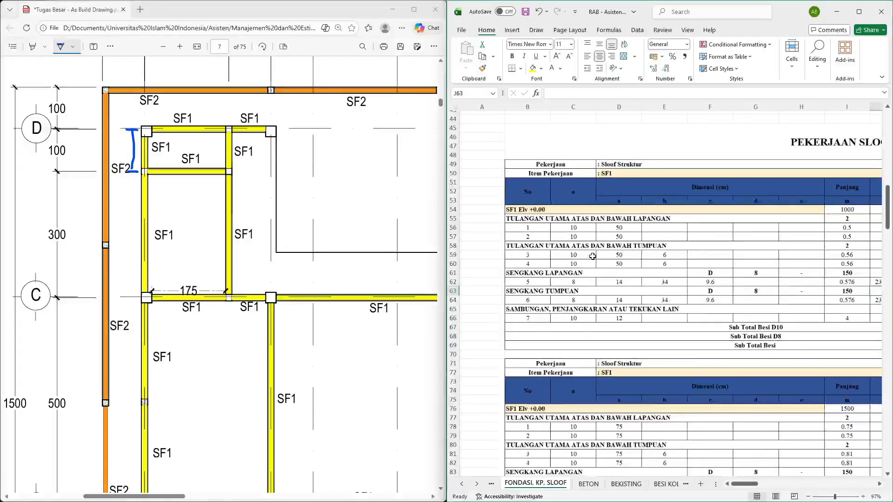
pyautogui.hscroll(2, 657, 265)
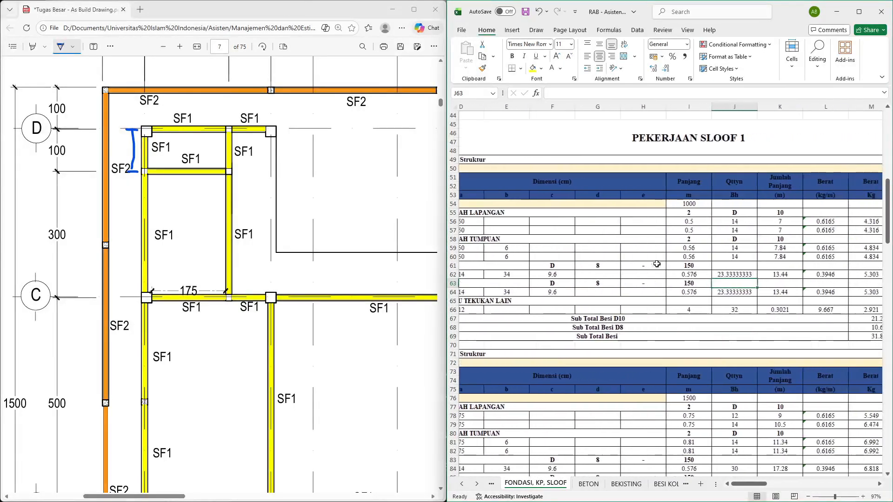
pyautogui.scroll(-13, 656, 264)
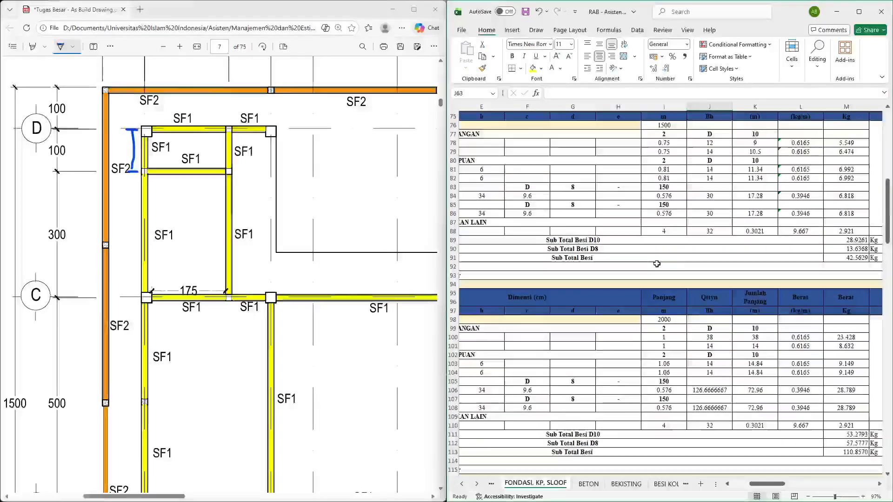
pyautogui.scroll(-3, 656, 264)
pyautogui.scroll(-2, 657, 264)
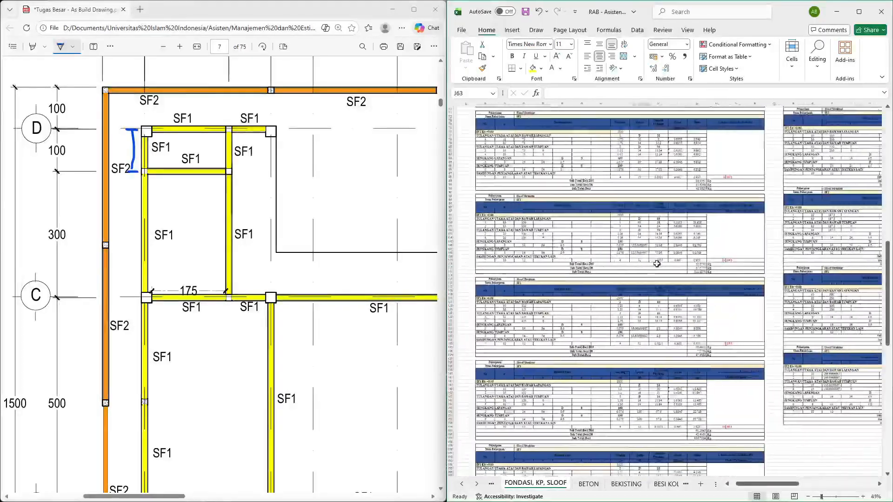
pyautogui.scroll(15, 656, 264)
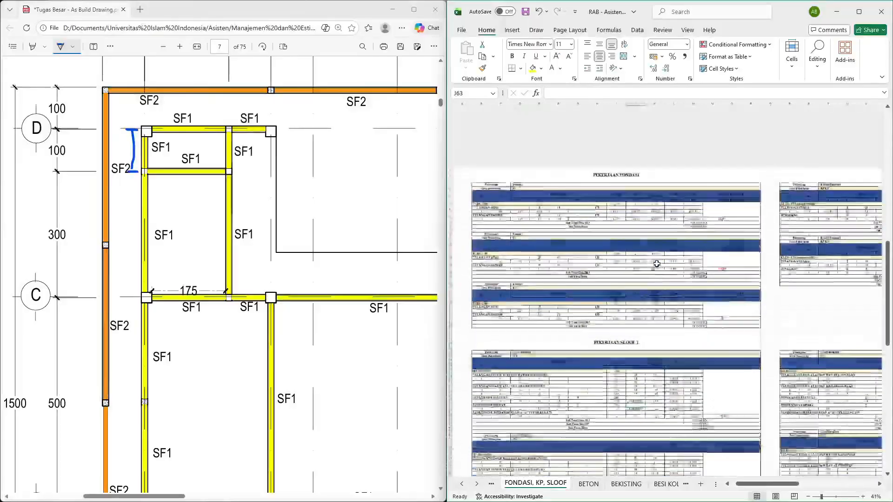
pyautogui.scroll(6, 473, 186)
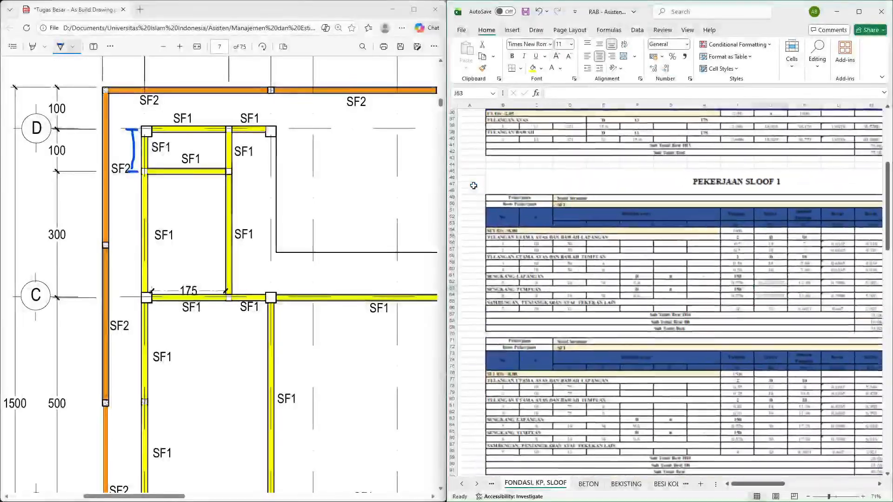
pyautogui.scroll(-2, 579, 255)
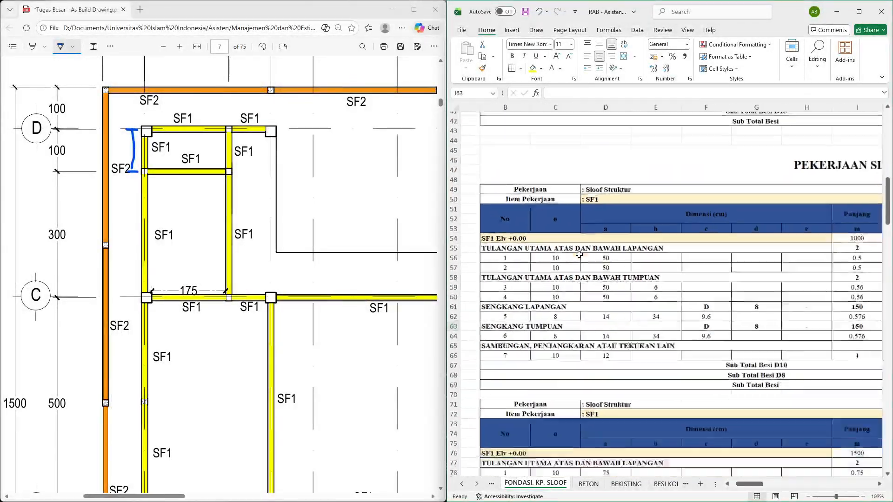
pyautogui.click(511, 195)
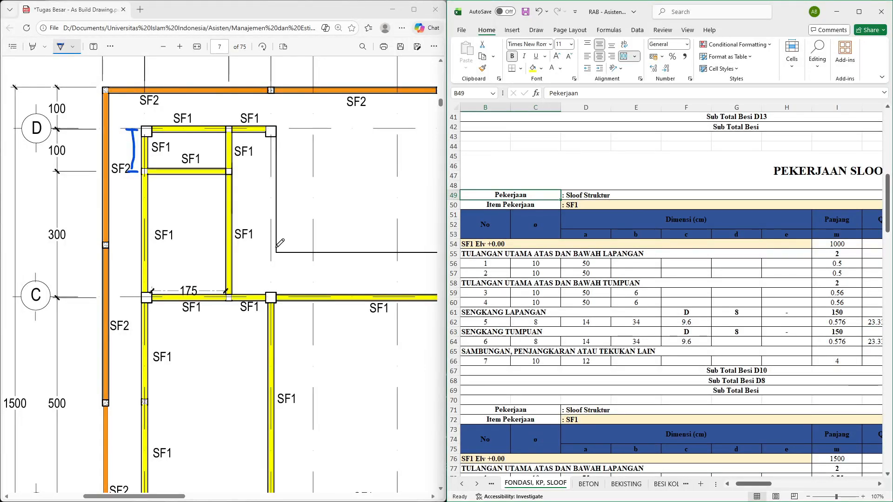
# Find the DETAIL SLOOF (SF1) drawing on page 8 of the as-built PDF and examine its reinforcement layout
pyautogui.keyDown('ctrl'); pyautogui.scroll(-2, 279, 243); pyautogui.keyUp('ctrl')
pyautogui.scroll(-10, 279, 243)
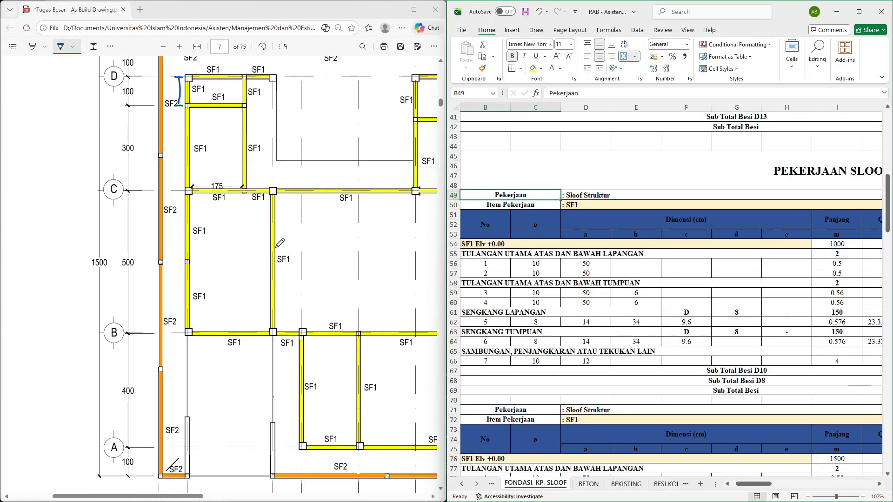
pyautogui.scroll(-12, 280, 243)
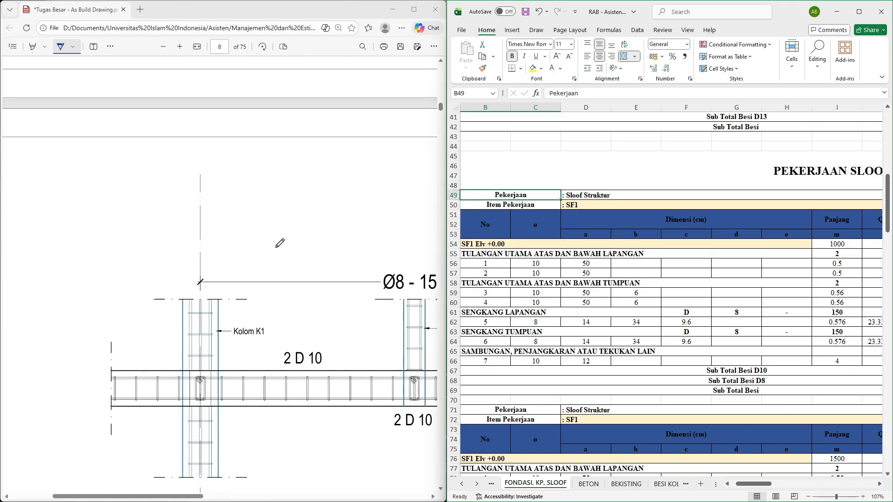
pyautogui.hscroll(4, 312, 261)
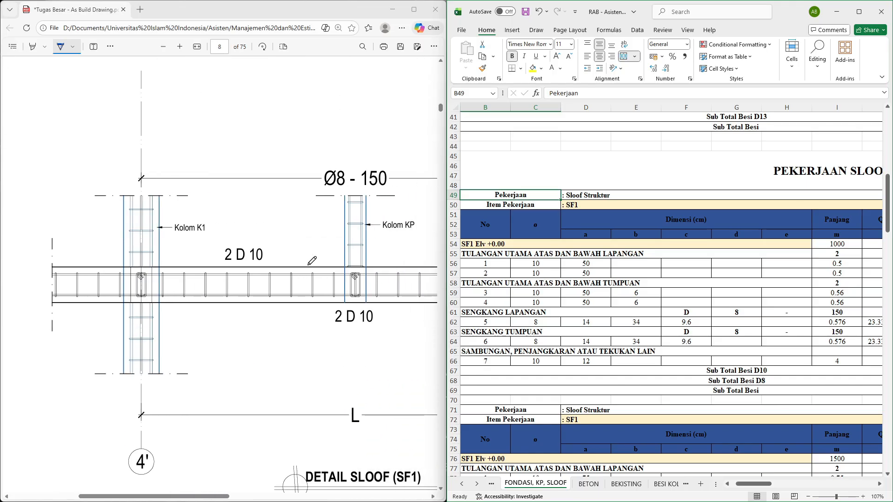
pyautogui.keyDown('ctrl'); pyautogui.scroll(-3, 319, 317); pyautogui.keyUp('ctrl')
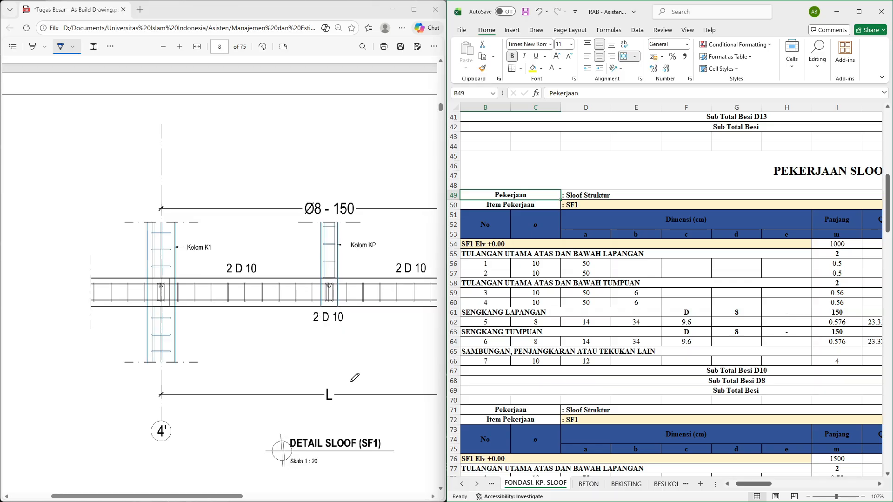
pyautogui.hscroll(-2, 354, 377)
pyautogui.scroll(1, 355, 378)
# Inspect the diameter reference of the first SF1 Lapangan bar and examine the SF1 section table below the sloof detail
pyautogui.click(556, 262)
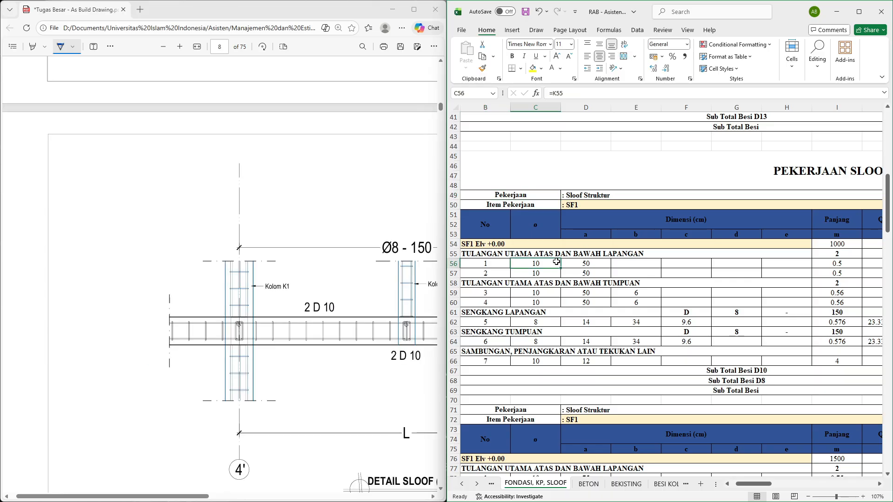
pyautogui.scroll(-3, 352, 333)
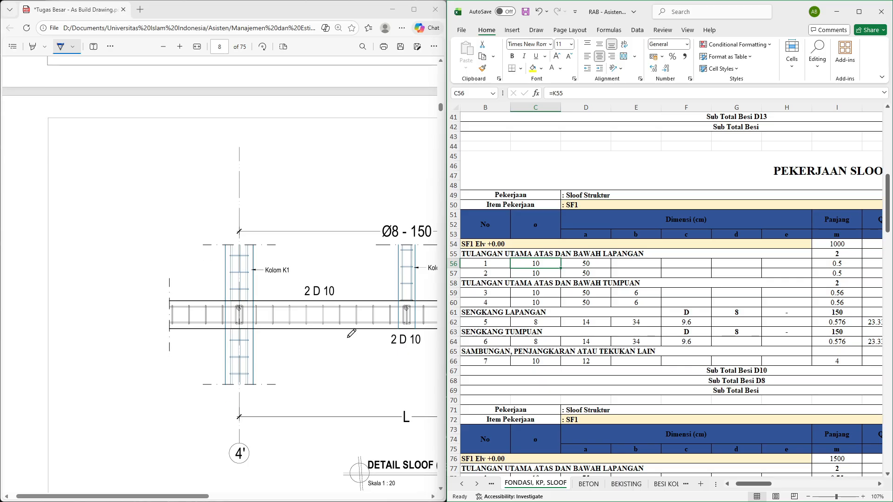
pyautogui.scroll(-3, 351, 333)
pyautogui.hscroll(3, 260, 345)
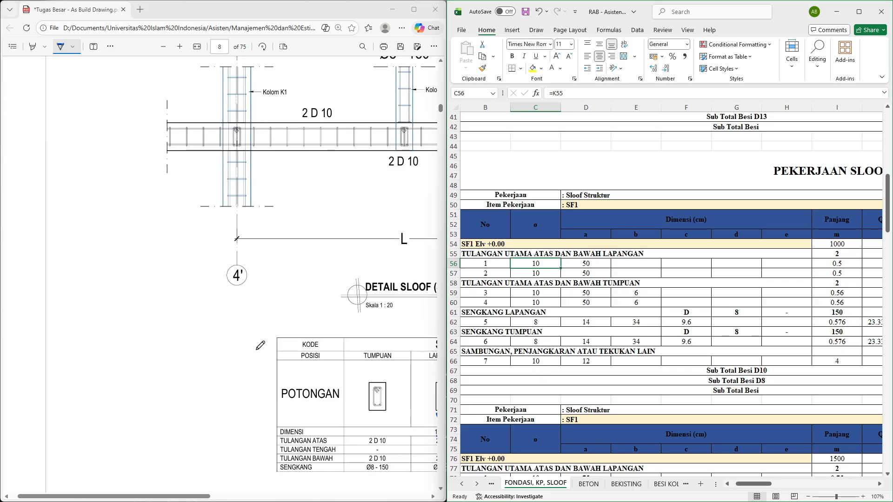
pyautogui.scroll(-3, 261, 345)
pyautogui.scroll(5, 217, 384)
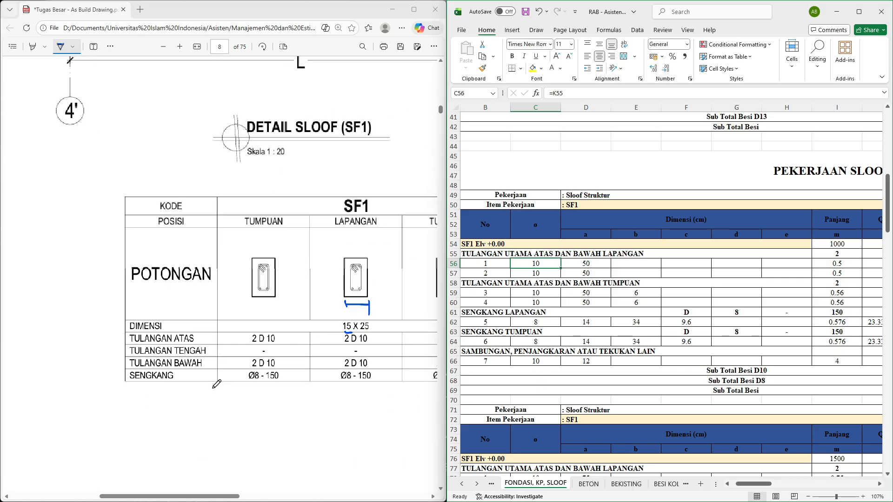
pyautogui.hscroll(4, 314, 352)
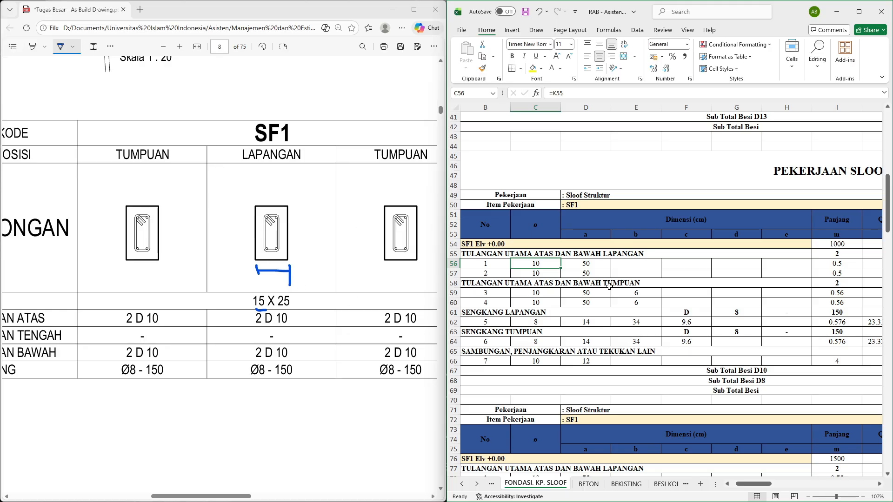
# Underline the 10 in the Tumpuan top reinforcement 2 D 10 and inspect the diameter formula of the second Lapangan bar
pyautogui.press('Down')
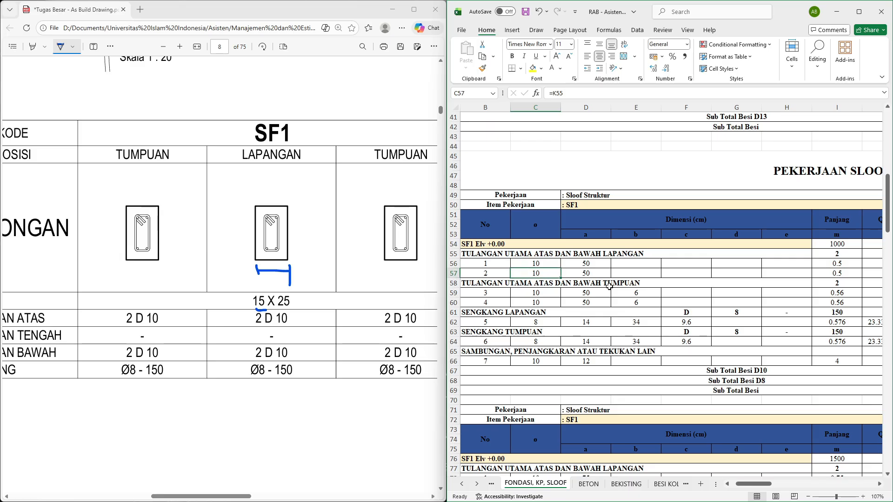
pyautogui.hscroll(-1, 609, 286)
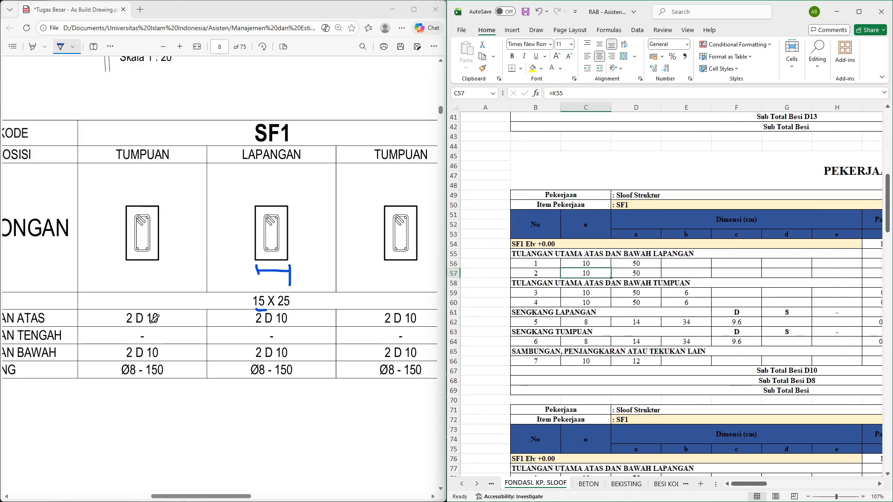
pyautogui.hscroll(-1, 168, 313)
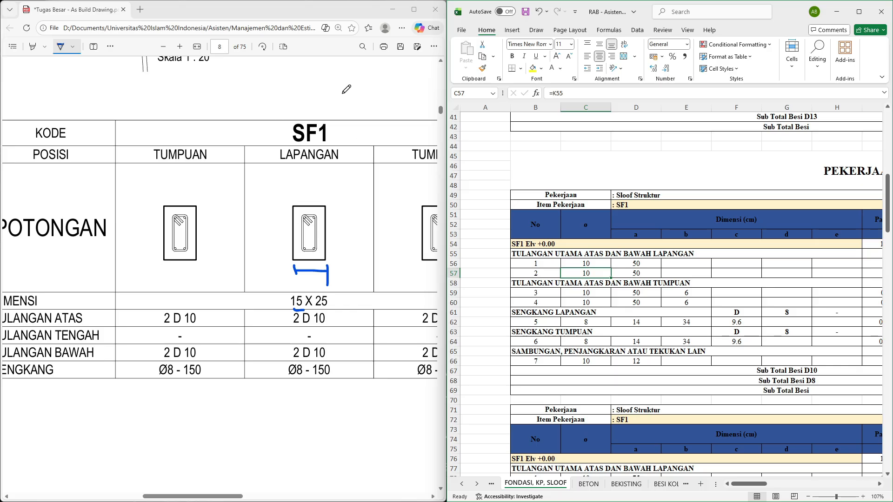
pyautogui.click(186, 325)
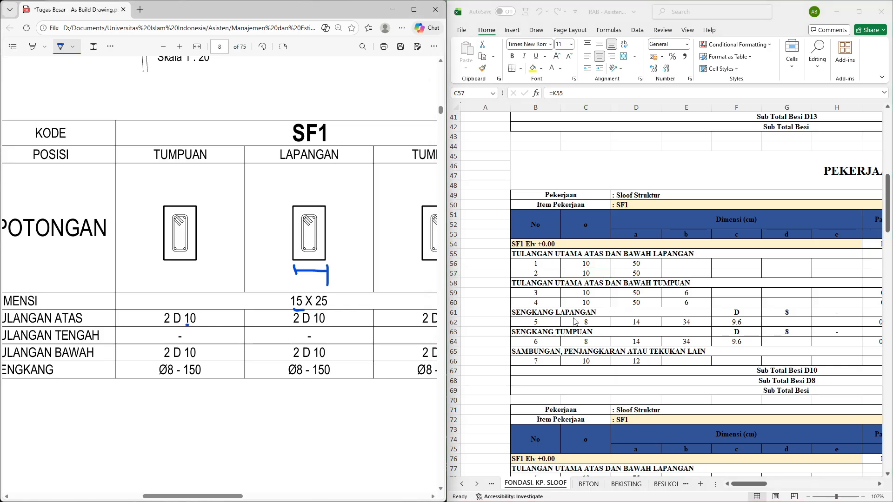
pyautogui.hotkey('alt', 'Tab')
pyautogui.press('F2')
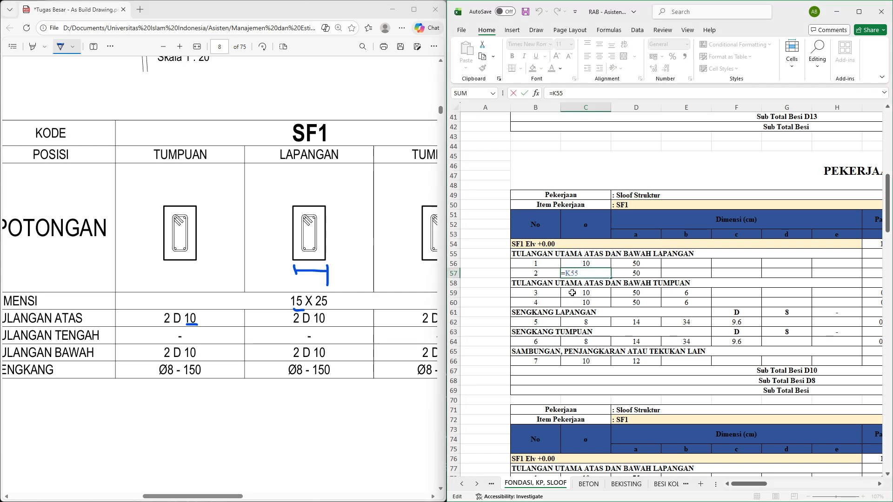
pyautogui.press('Escape')
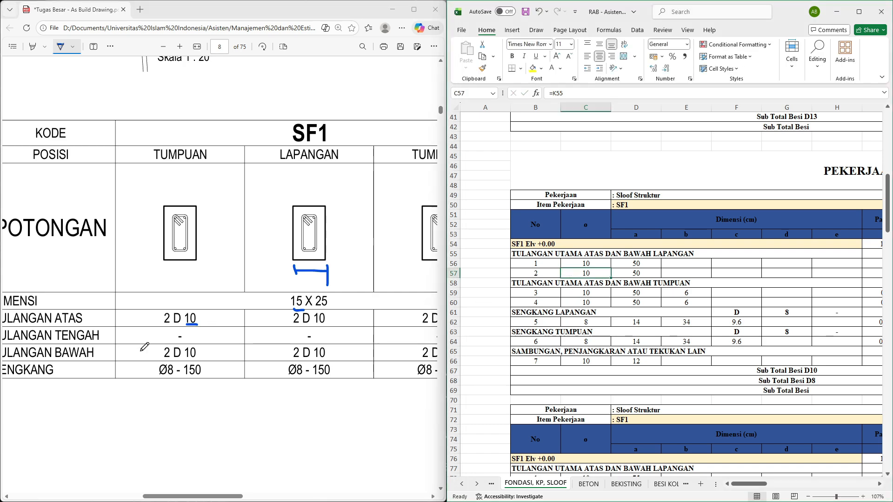
# Inspect the diameter formula of the first Tumpuan main bar and compare it with the SF1 section table
pyautogui.click(563, 286)
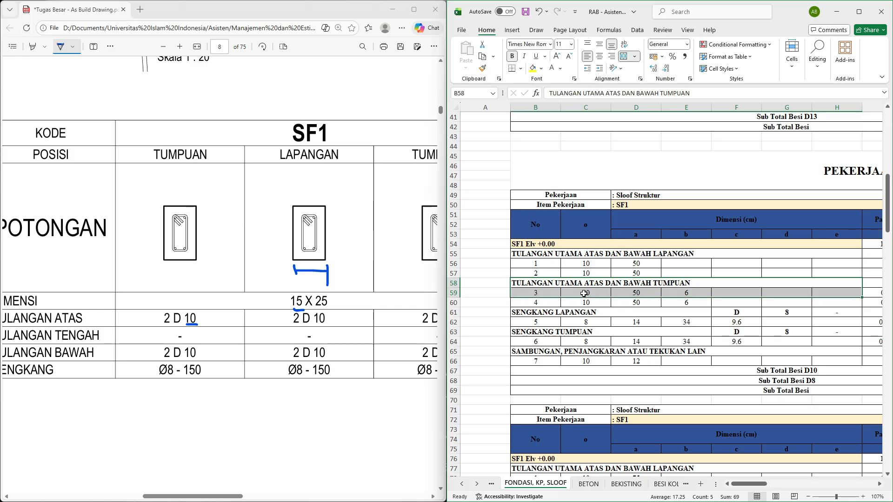
pyautogui.click(583, 293)
pyautogui.hscroll(3, 280, 348)
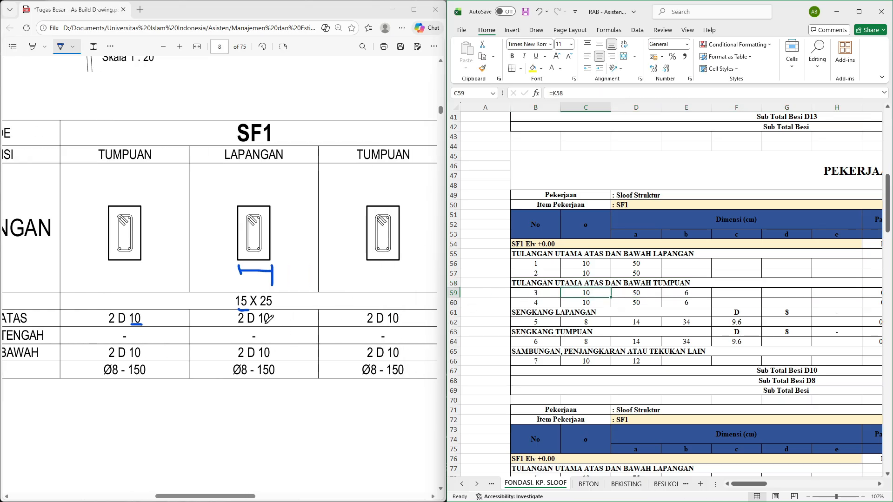
pyautogui.hscroll(-2, 219, 341)
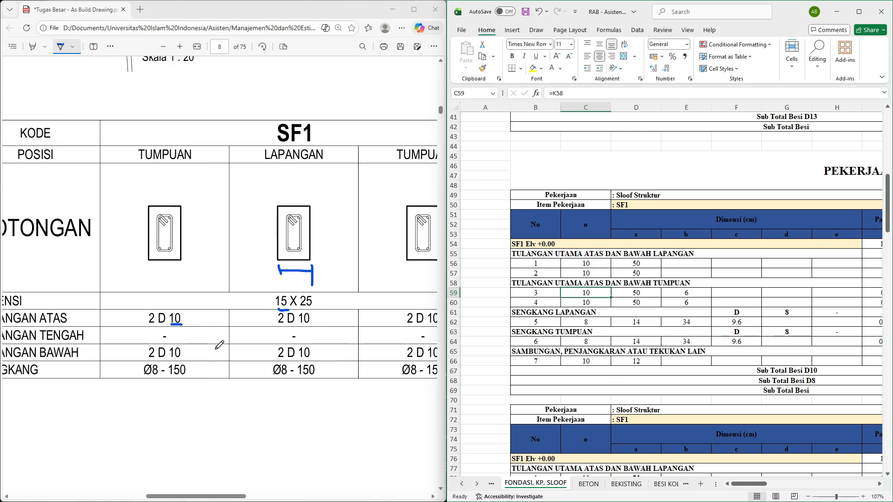
# Inspect the dimension a formula of the first Lapangan bar in relation to the sloof length in the Panjang column
pyautogui.click(657, 263)
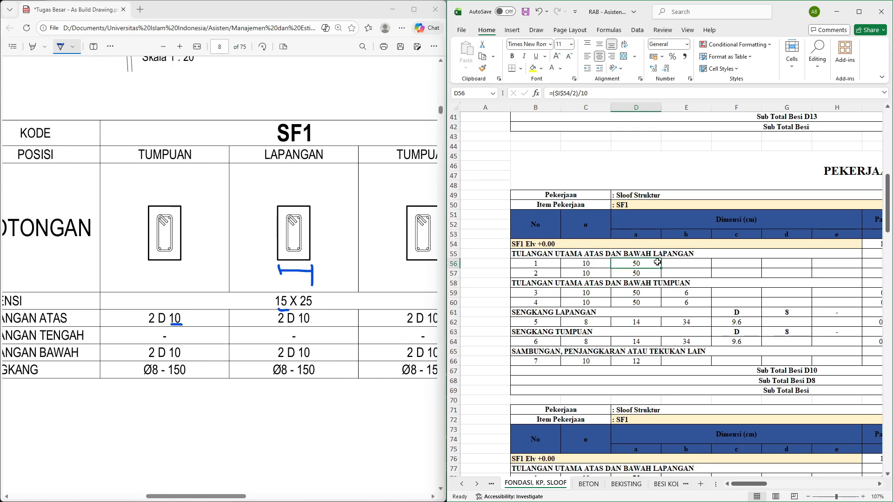
pyautogui.hscroll(2, 657, 262)
pyautogui.scroll(-2, 658, 262)
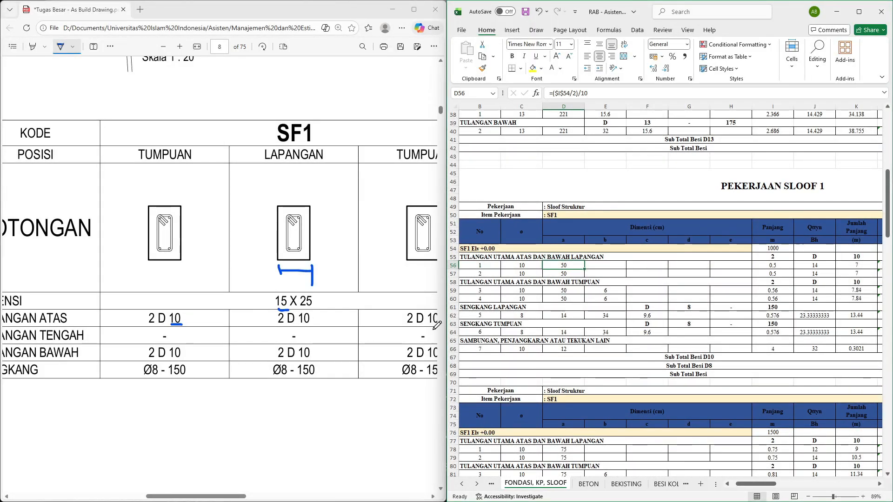
# Draw two vertical division ticks on the L dimension line of the SF1 sloof detail, splitting it into three segments
pyautogui.scroll(-4, 365, 321)
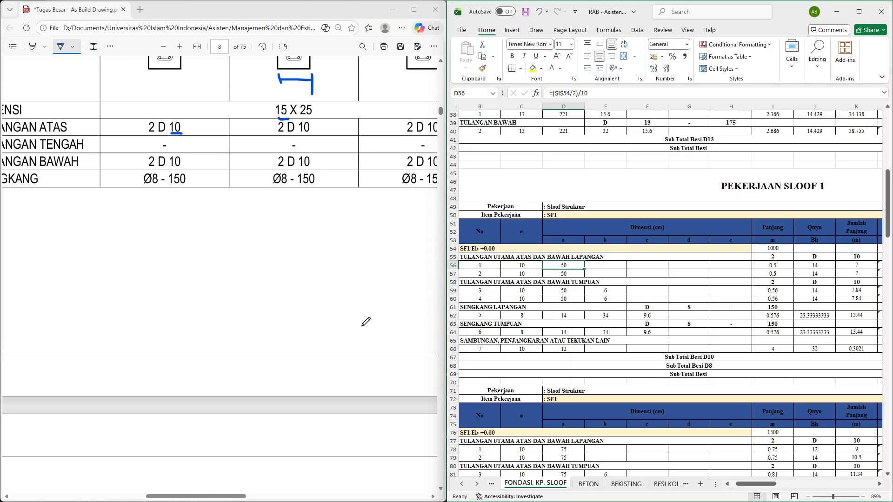
pyautogui.scroll(-3, 365, 321)
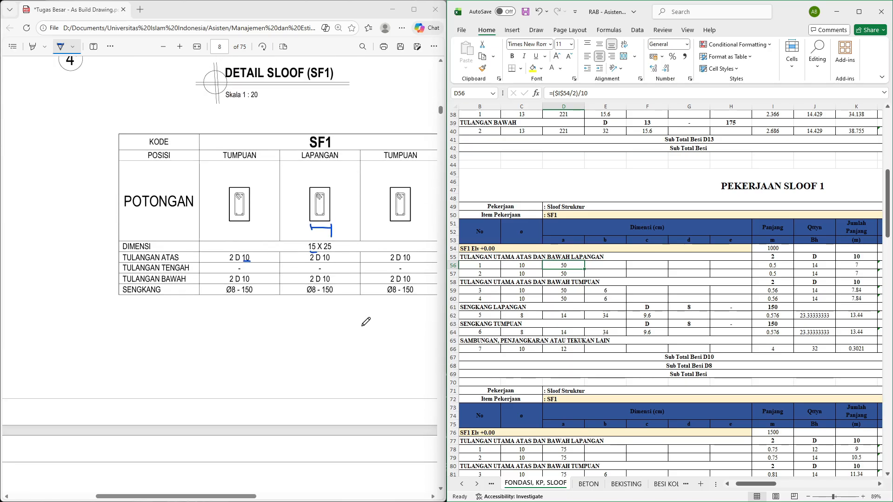
pyautogui.scroll(2, 365, 320)
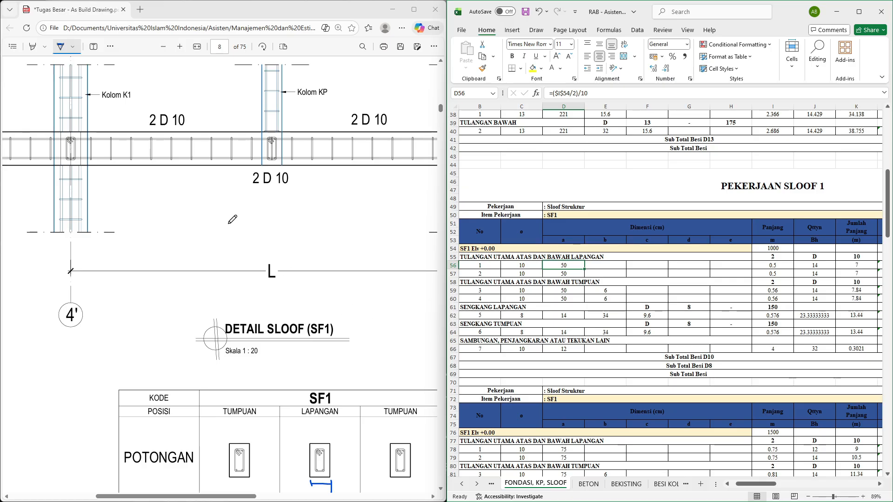
pyautogui.click(199, 251)
pyautogui.moveTo(196, 255); pyautogui.dragTo(196, 282)
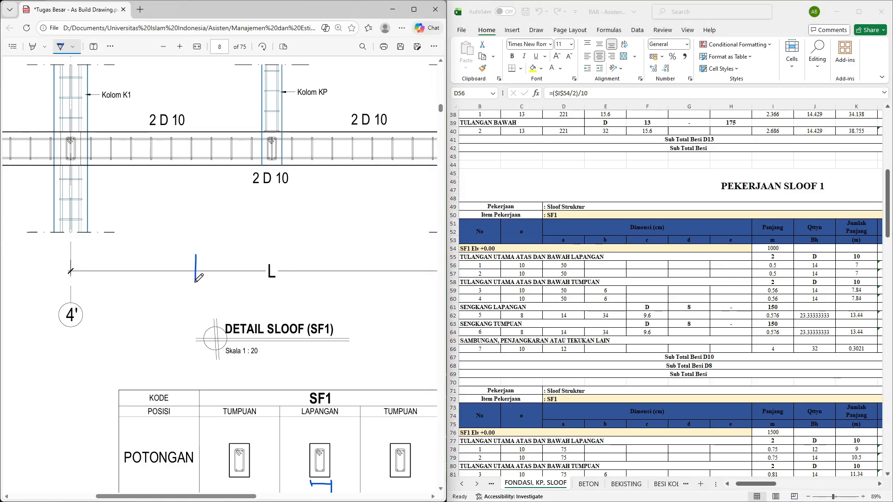
pyautogui.hscroll(3, 391, 260)
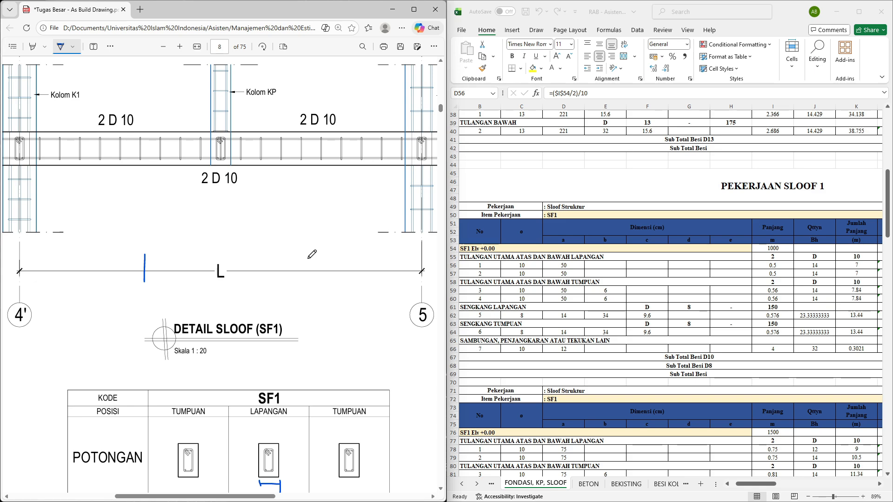
pyautogui.moveTo(308, 259); pyautogui.dragTo(309, 282)
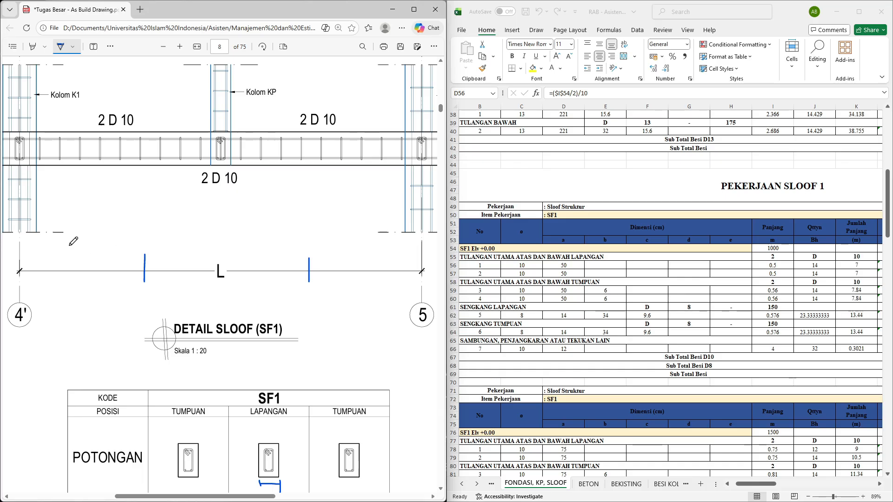
# Handwrite the fractions 1/4, 1/2 and 1/4 above the three segments of the SF1 length line
pyautogui.moveTo(69, 246)
pyautogui.mouseDown()
pyautogui.moveTo(71, 264)
pyautogui.moveTo(88, 264)
pyautogui.mouseUp()
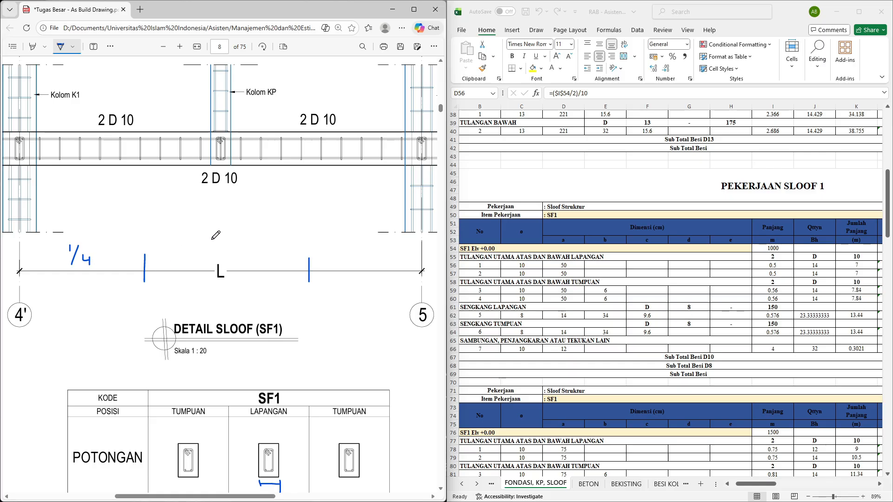
pyautogui.moveTo(224, 240)
pyautogui.mouseDown()
pyautogui.moveTo(215, 259)
pyautogui.moveTo(241, 259)
pyautogui.mouseUp()
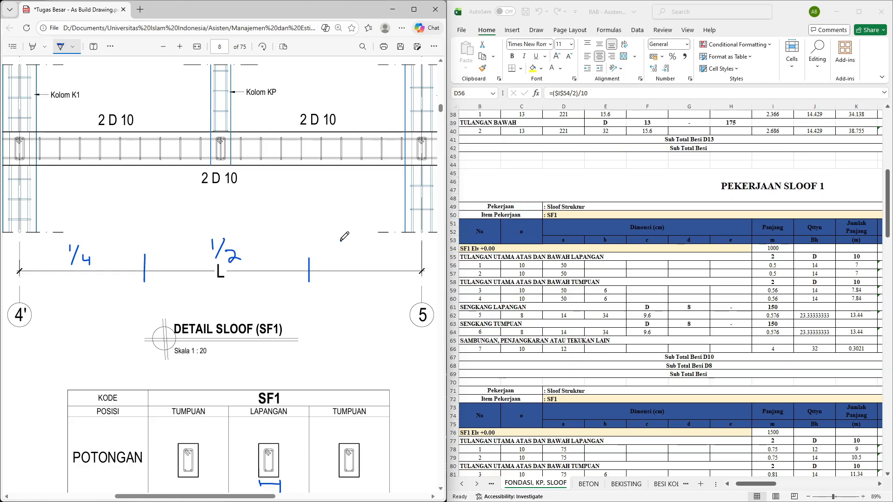
pyautogui.moveTo(340, 240)
pyautogui.mouseDown()
pyautogui.moveTo(347, 263)
pyautogui.moveTo(365, 265)
pyautogui.mouseUp()
# Change the dimension a formula of the first SF1 Lapangan bar to =(I54/2)/10 with relative references
pyautogui.click(573, 265)
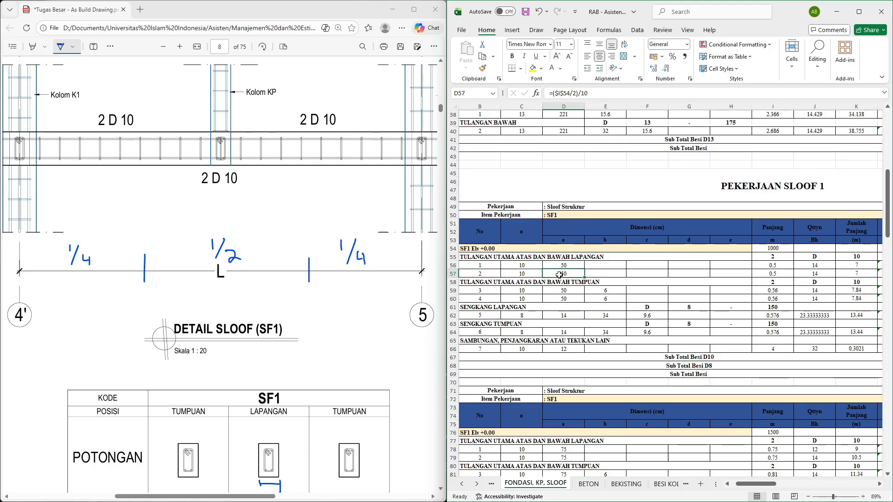
pyautogui.click(783, 248)
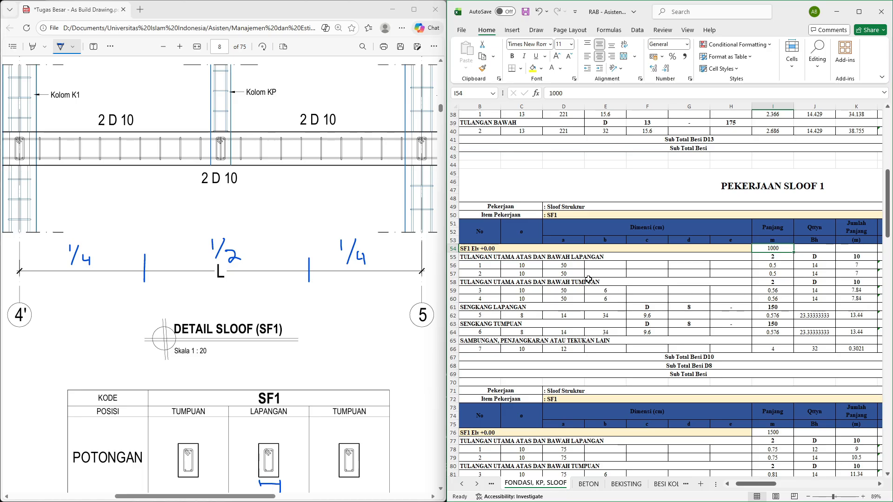
pyautogui.click(565, 266)
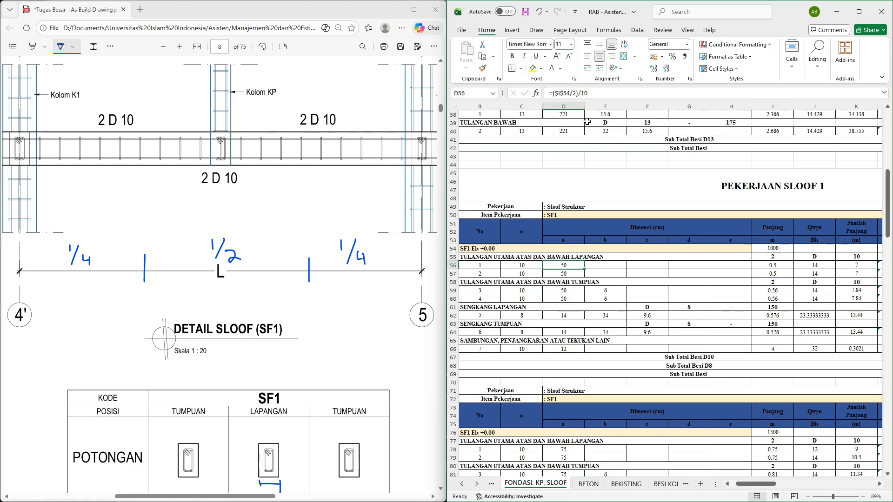
pyautogui.click(588, 88)
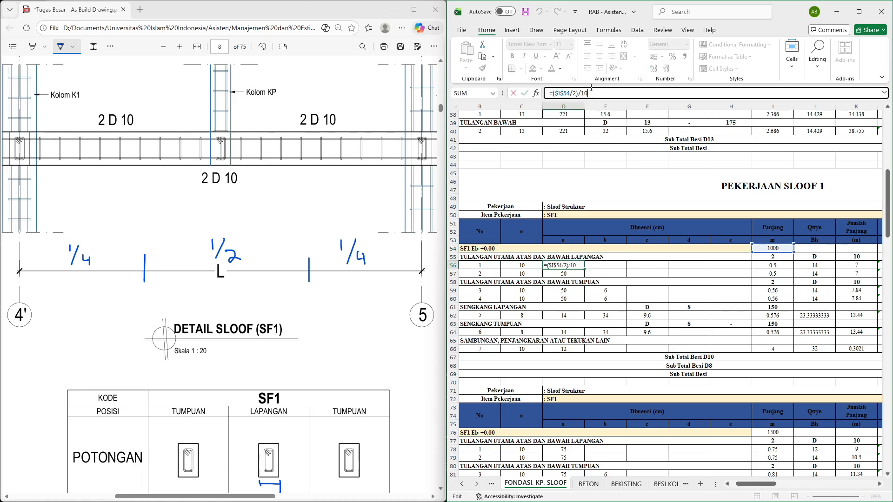
pyautogui.click(558, 93)
pyautogui.press('BackSpace')
pyautogui.click(561, 93)
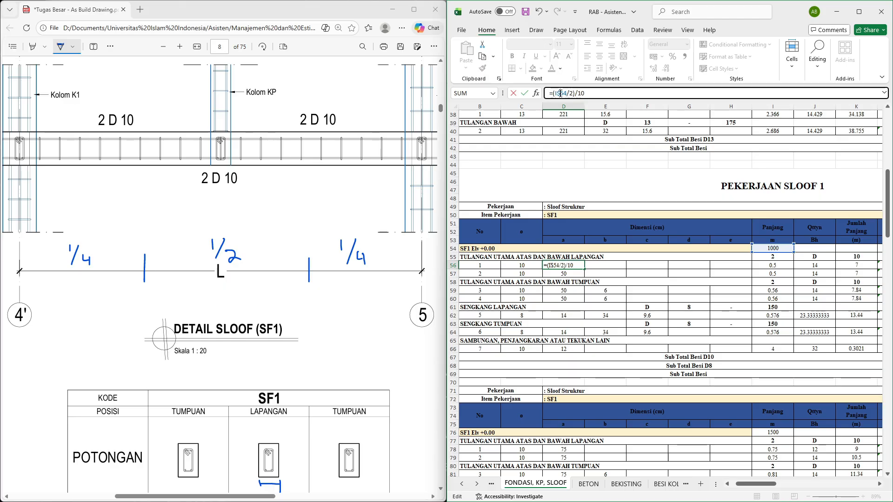
pyautogui.press('BackSpace')
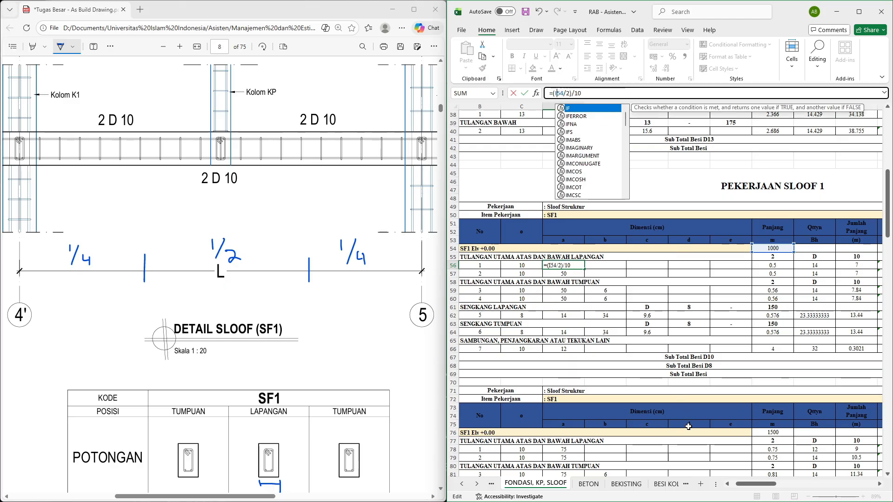
pyautogui.scroll(-2, 716, 412)
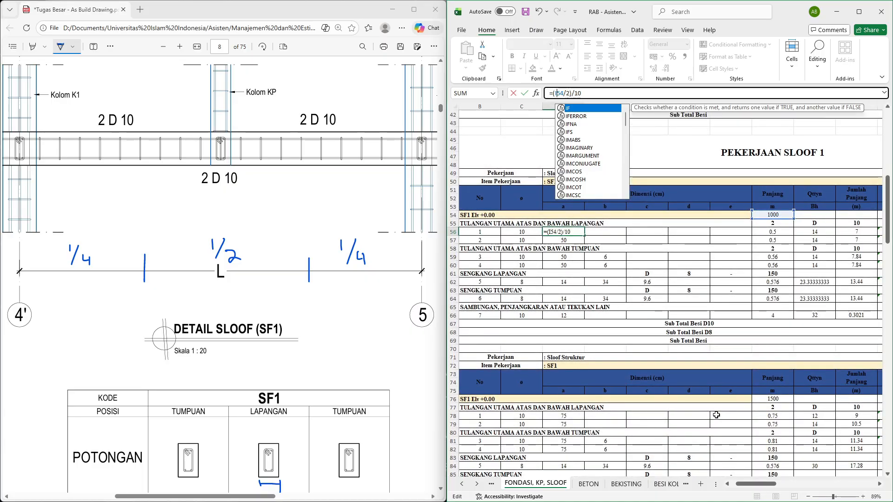
pyautogui.click(583, 93)
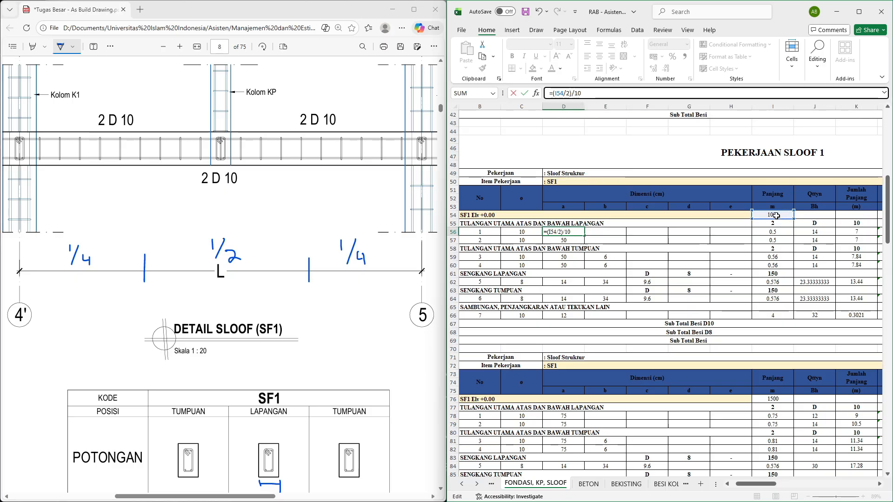
pyautogui.press('Return')
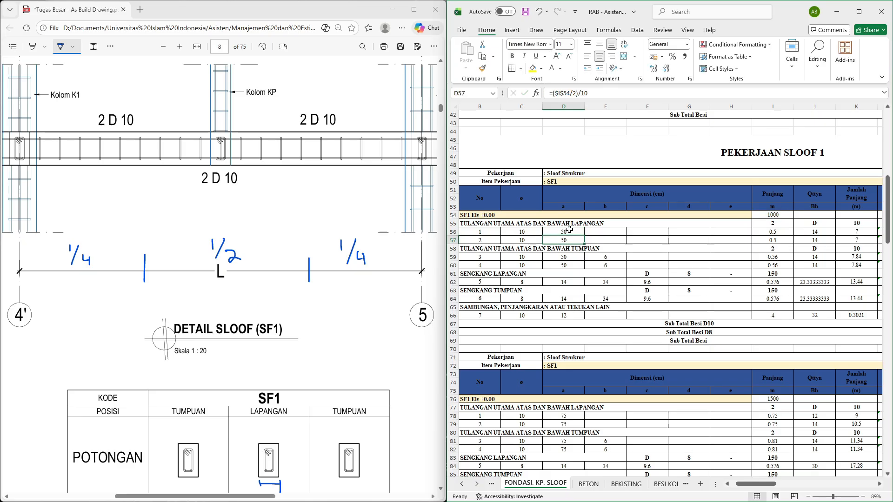
# Highlight the SF1 sloof length cell I54 in yellow
pyautogui.click(780, 218)
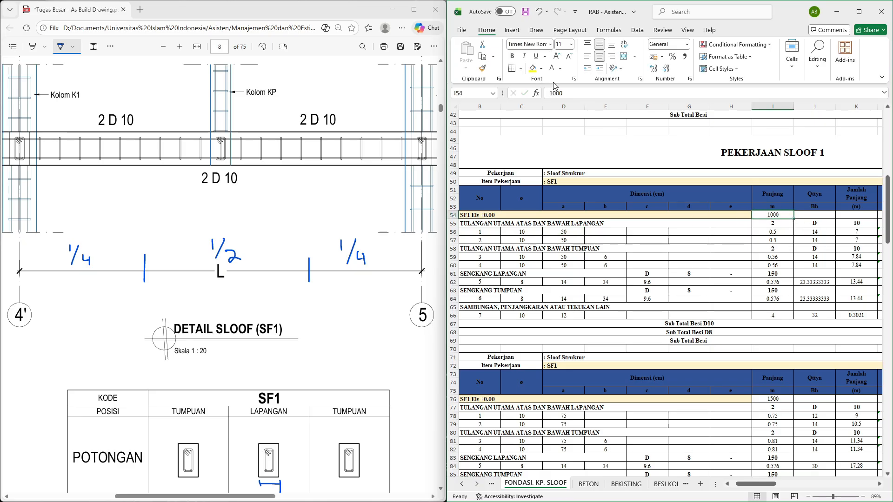
pyautogui.click(532, 69)
pyautogui.hscroll(2, 675, 262)
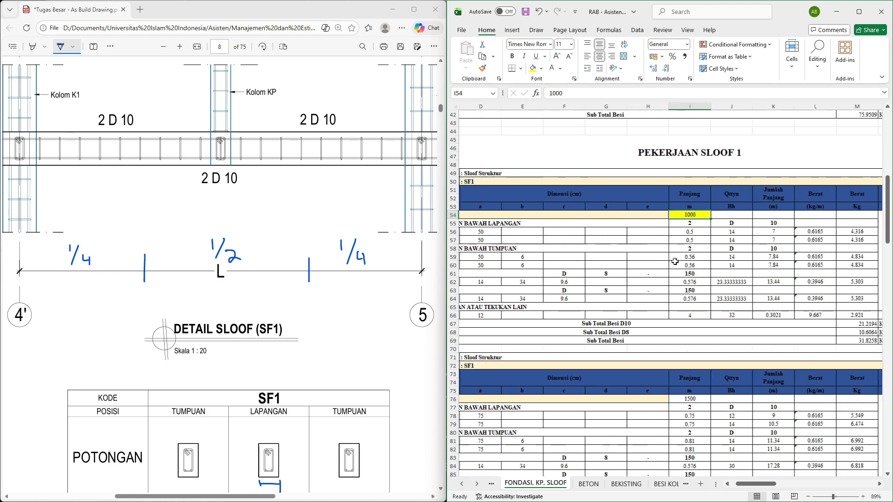
pyautogui.hscroll(-2, 675, 261)
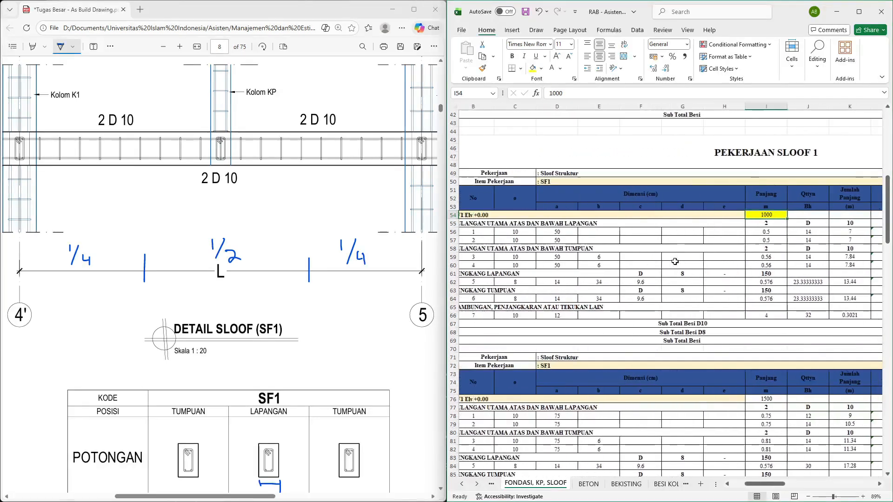
# Compare the dimension a formulas of the two SF1 Lapangan bars
pyautogui.moveTo(563, 232); pyautogui.dragTo(567, 240)
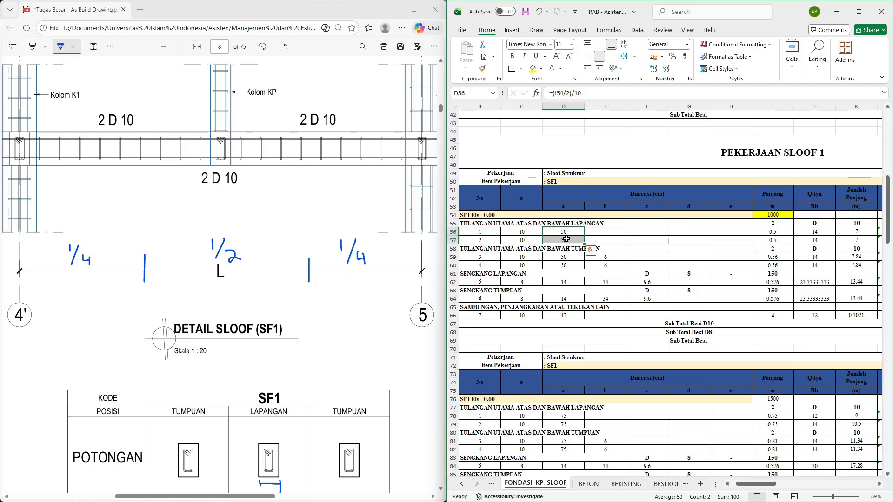
pyautogui.press('Down')
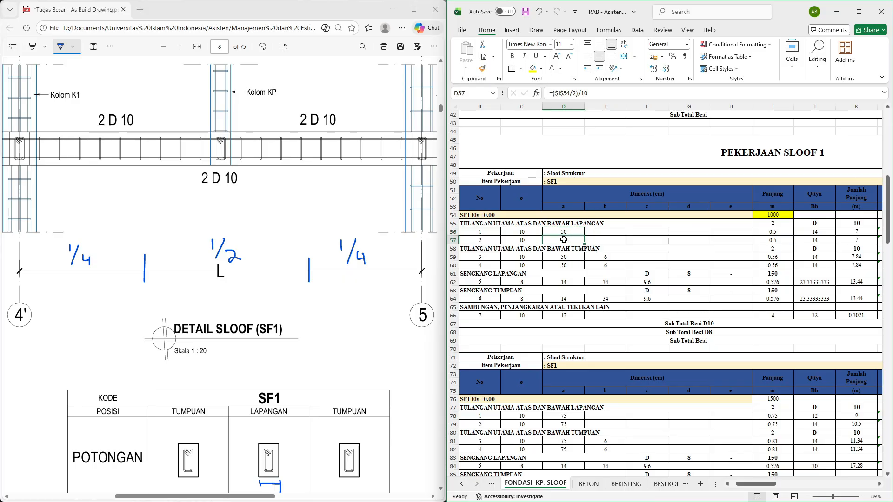
pyautogui.press('Up')
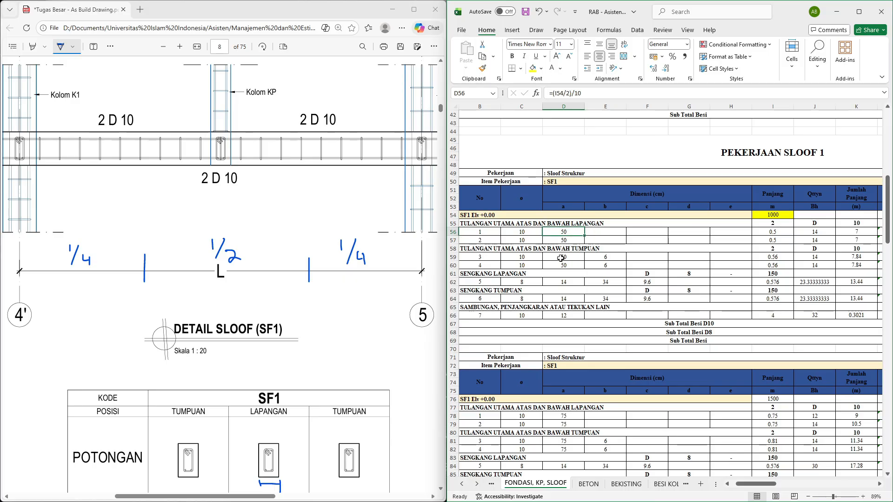
# Inspect the first Tumpuan bar's dimension a formula and mark a dashed vertical line across the sloof below the first 2 D 10 label
pyautogui.click(561, 259)
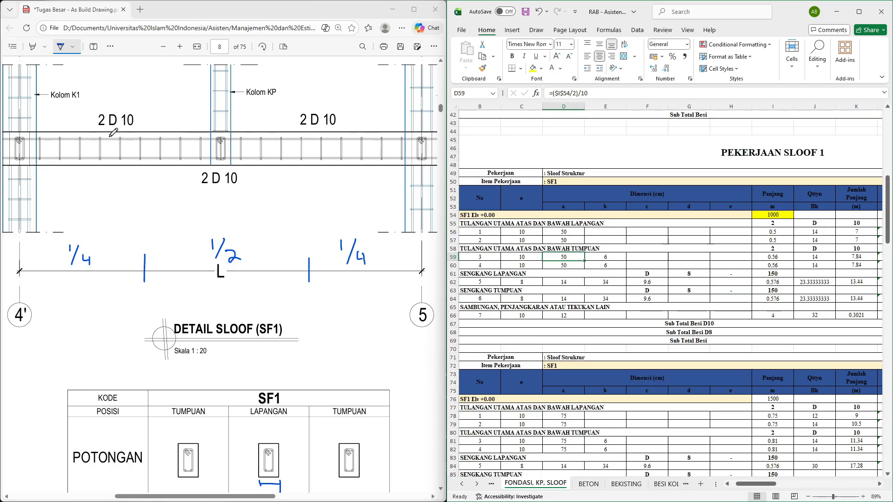
pyautogui.moveTo(111, 136); pyautogui.dragTo(110, 141)
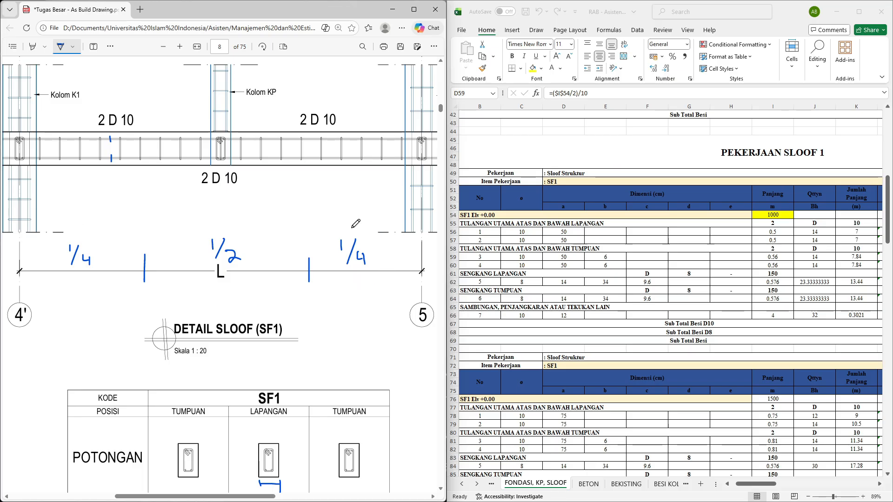
# Change the dimension a formula of the first SF1 Tumpuan bar to =(I54/2)/10
pyautogui.click(575, 259)
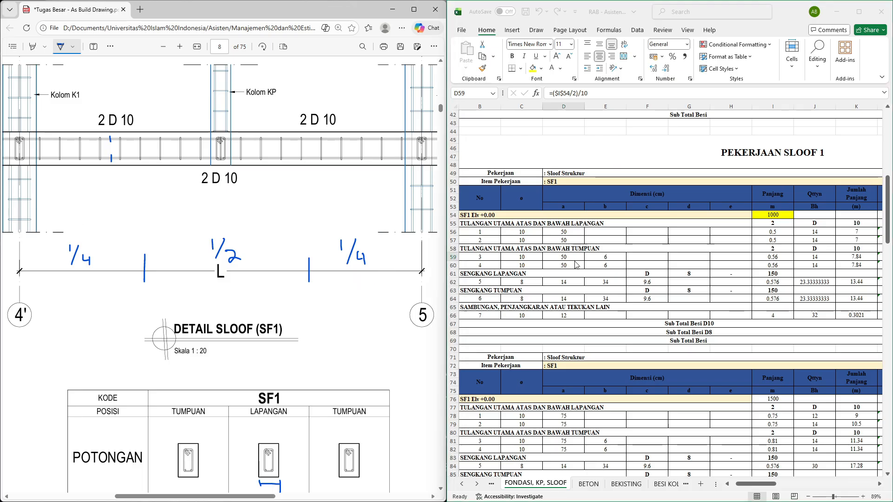
pyautogui.click(596, 92)
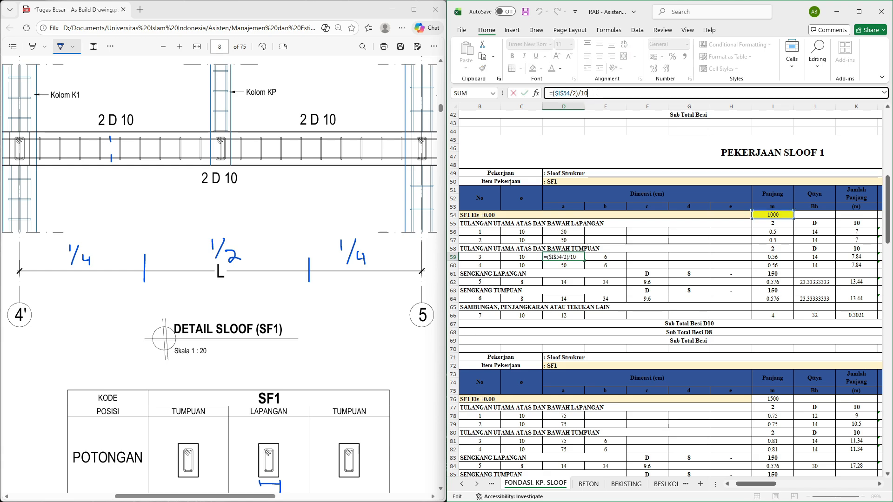
pyautogui.click(556, 95)
pyautogui.press('BackSpace')
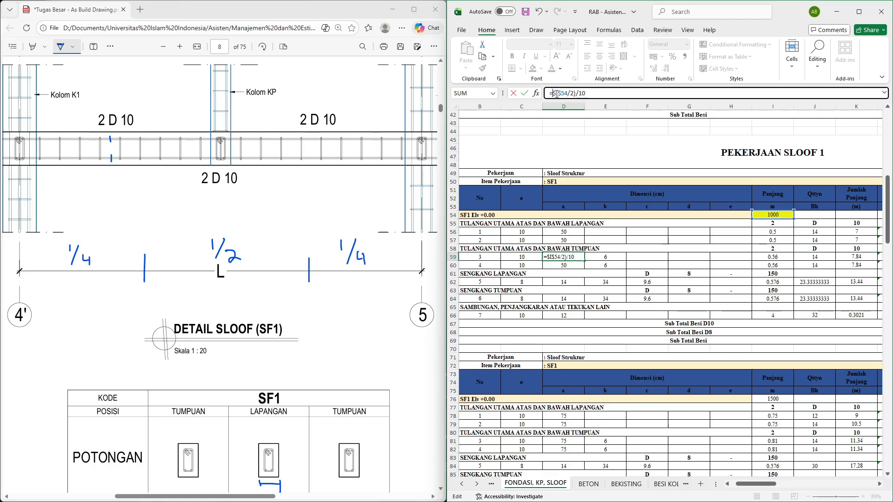
pyautogui.click(561, 95)
pyautogui.press('BackSpace')
pyautogui.press('Left')
pyautogui.press('BackSpace')
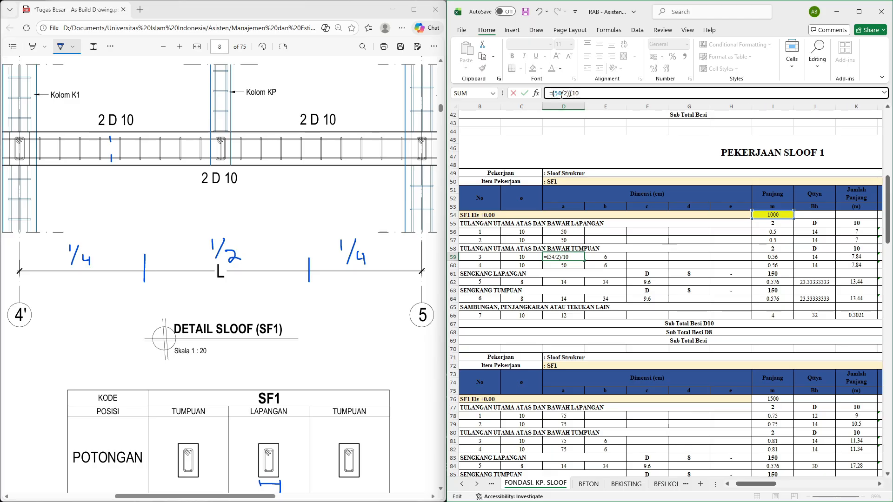
pyautogui.write('(')
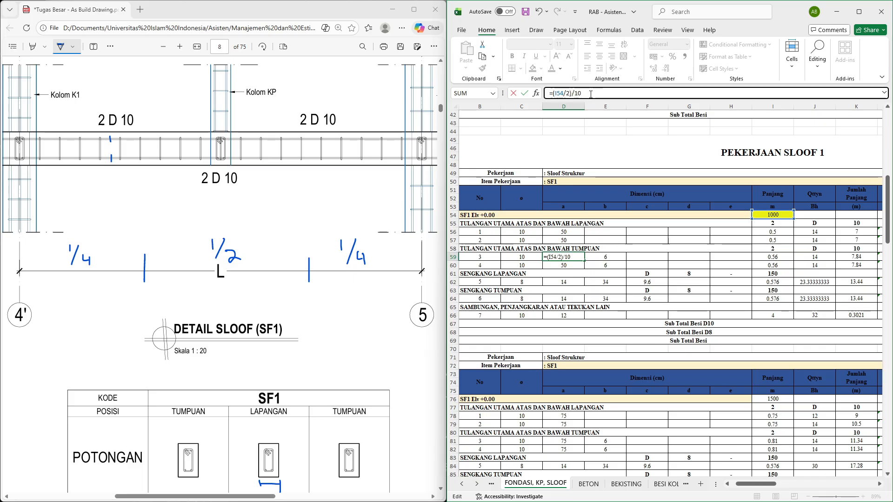
pyautogui.press('Return')
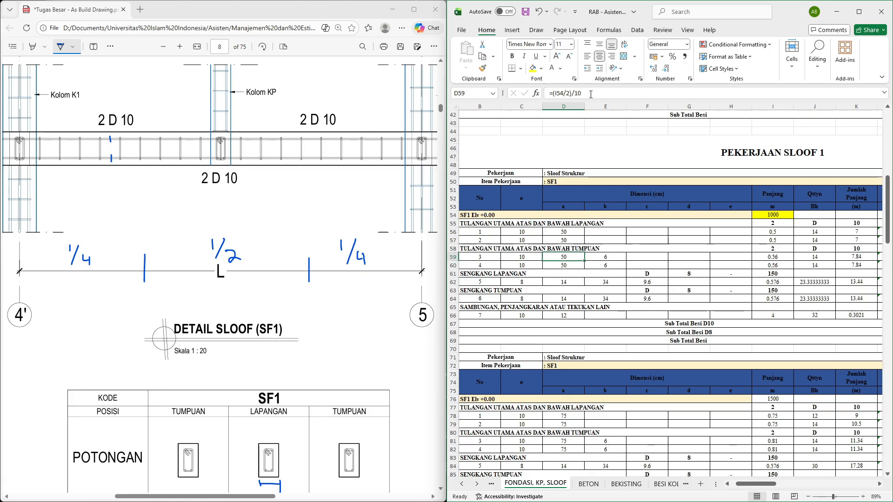
# Link dimension a of the second SF1 Tumpuan bar to the first Tumpuan bar's dimension a
pyautogui.write('=')
pyautogui.press('Up')
pyautogui.press('Return')
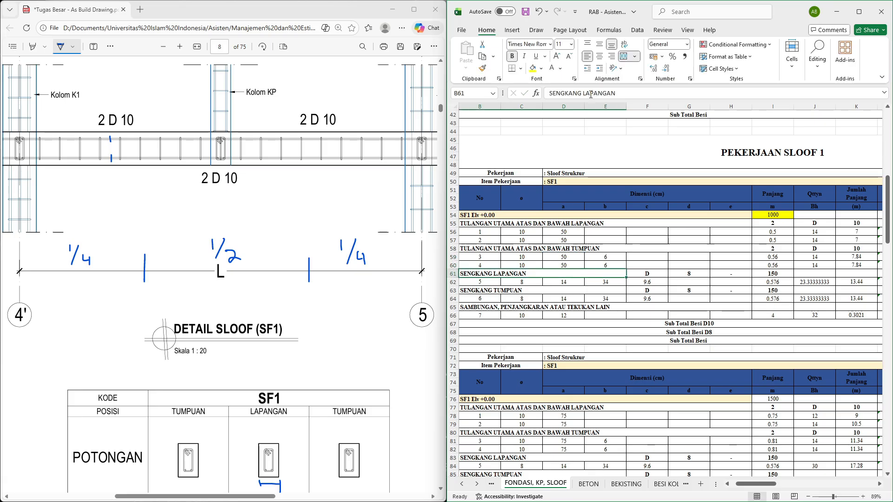
# Inspect the dimension b formula of the first SF1 Tumpuan bar and examine the sloof detail drawing around Kolom K1
pyautogui.press('Up')
pyautogui.press('Right')
pyautogui.press('Up')
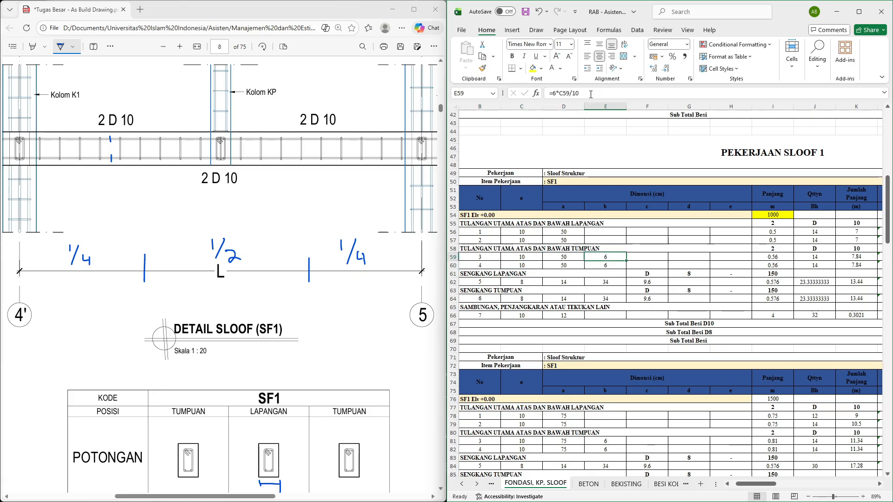
pyautogui.scroll(-3, 230, 344)
pyautogui.scroll(4, 230, 343)
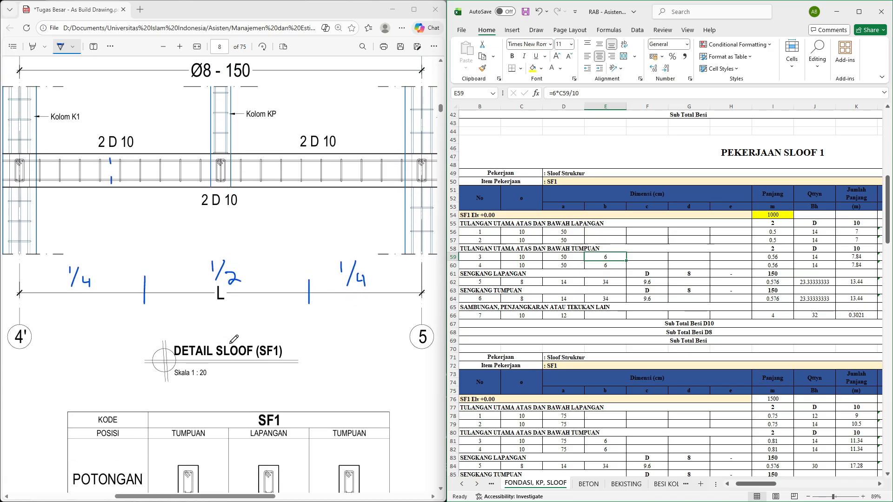
pyautogui.hscroll(-2, 104, 275)
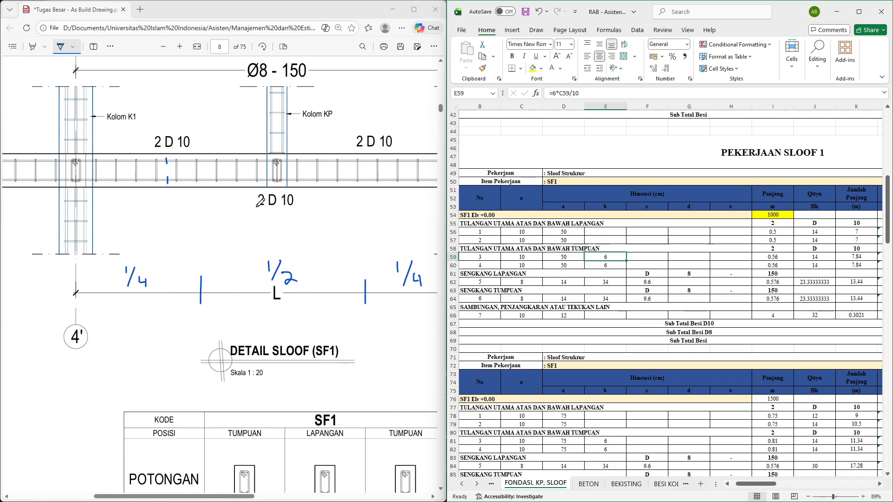
# Draw hook marks on the upper and lower sloof bars where they end inside Kolom K1
pyautogui.keyDown('ctrl'); pyautogui.scroll(1, 93, 157); pyautogui.keyUp('ctrl')
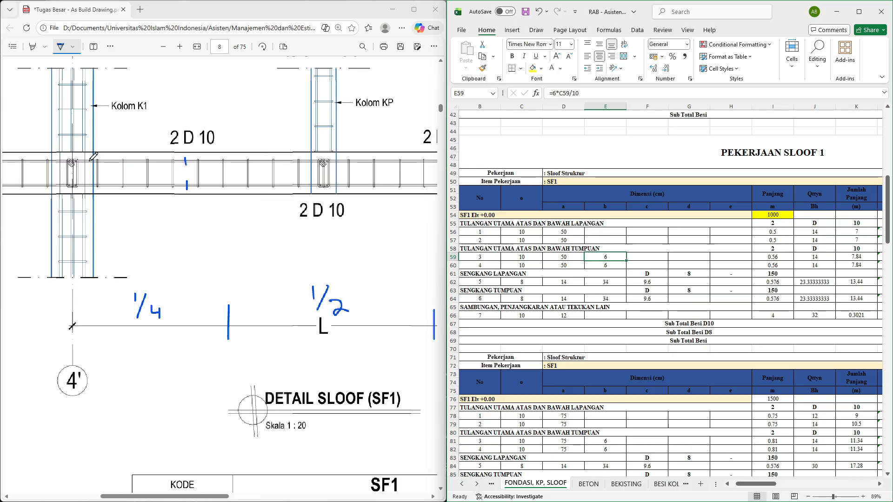
pyautogui.keyDown('ctrl'); pyautogui.scroll(2, 93, 156); pyautogui.keyUp('ctrl')
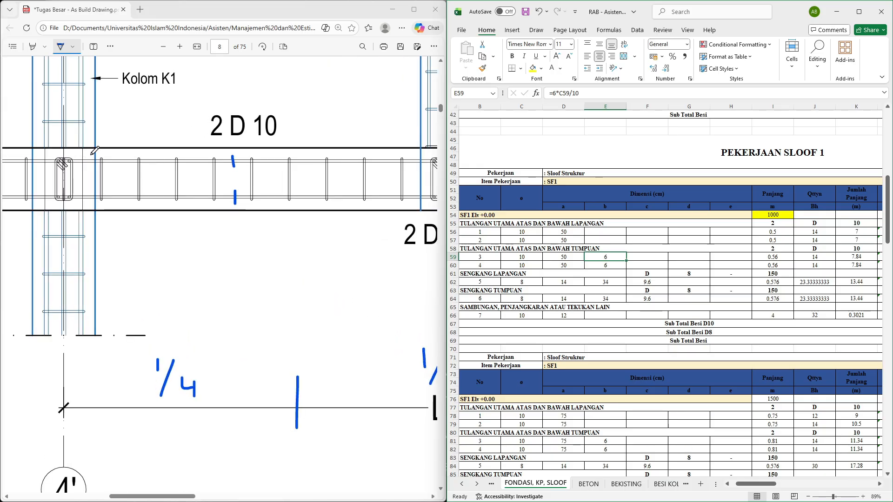
pyautogui.click(81, 157)
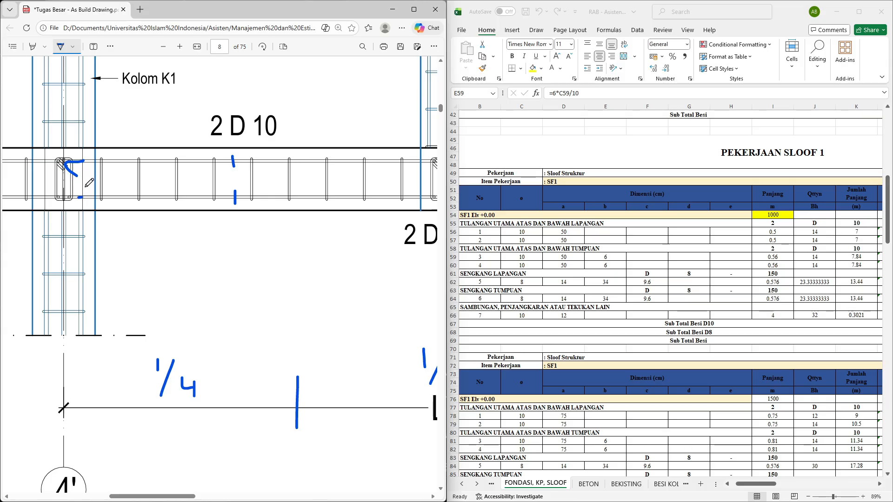
pyautogui.moveTo(87, 187); pyautogui.dragTo(83, 196)
# Examine the dimension b formula of the first SF1 Tumpuan bar and its link to the bar diameter
pyautogui.click(608, 258)
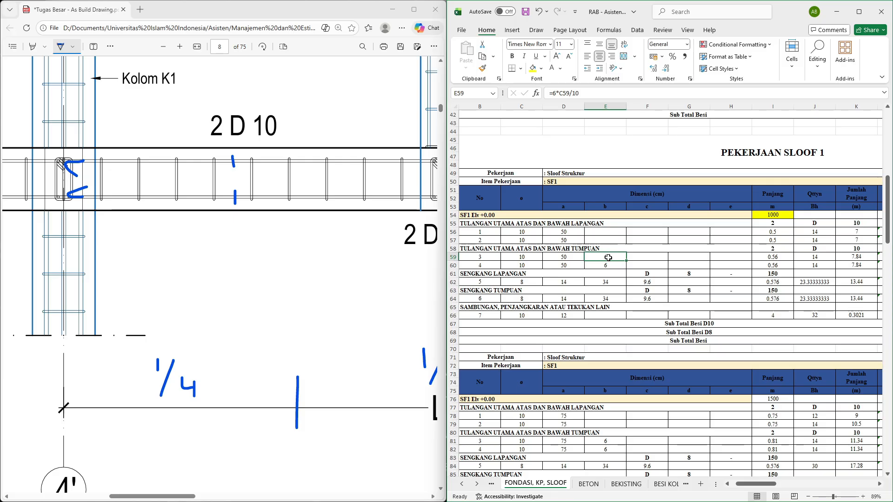
pyautogui.click(595, 89)
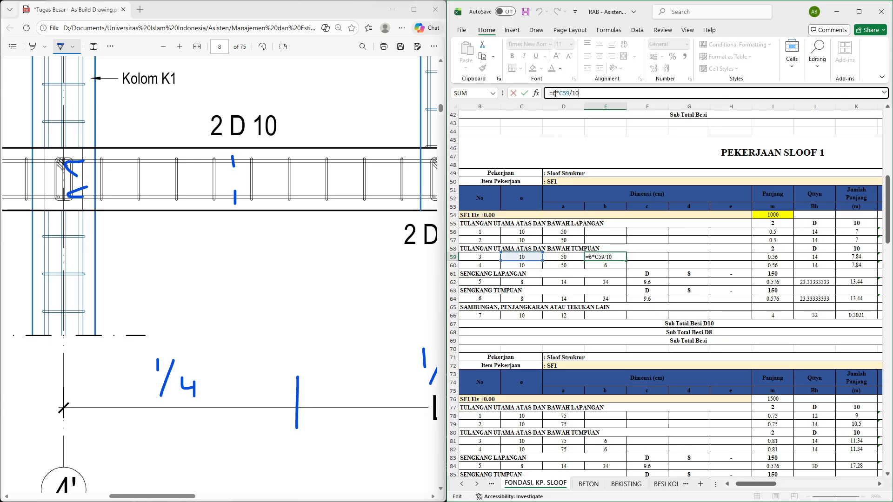
pyautogui.hotkey('ctrl', 'Return')
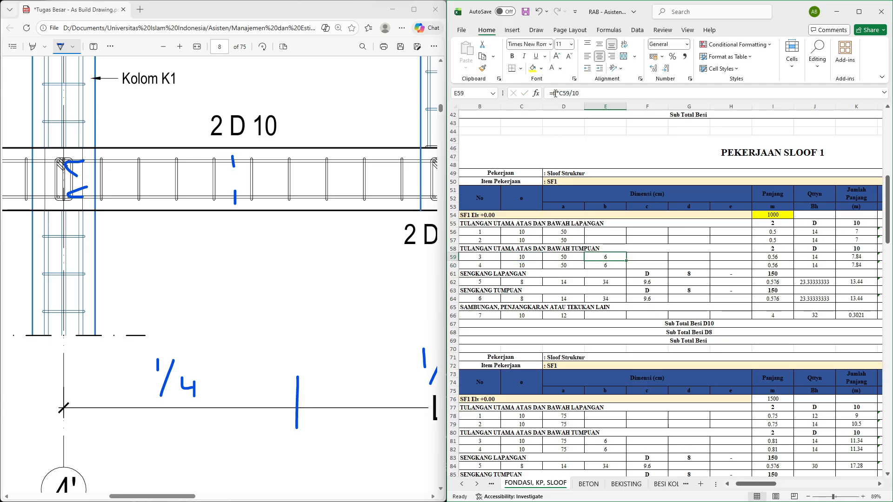
# Link dimension b of the second SF1 Tumpuan bar to the first bar's dimension b and check both dimension a formulas
pyautogui.press('Down')
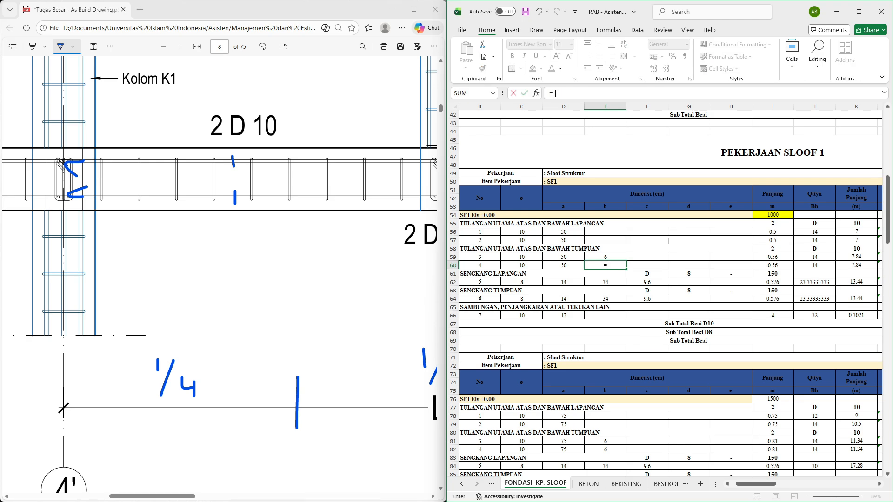
pyautogui.moveTo(563, 265); pyautogui.dragTo(604, 265)
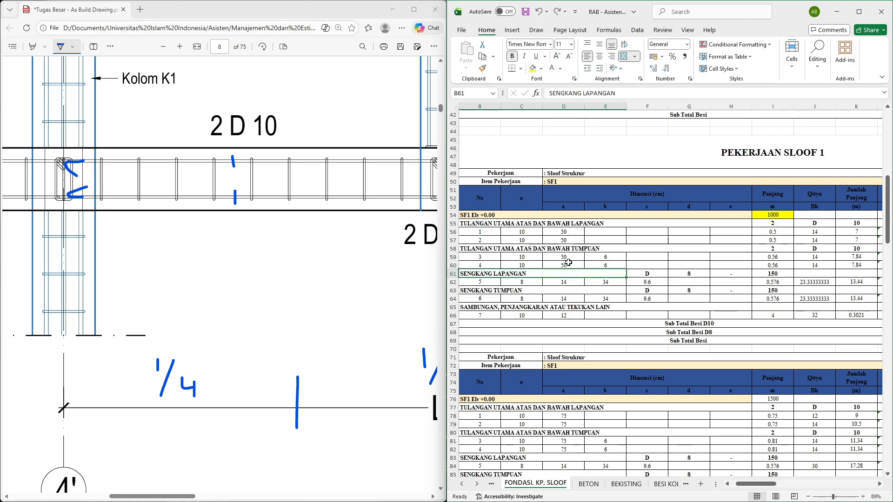
pyautogui.click(568, 264)
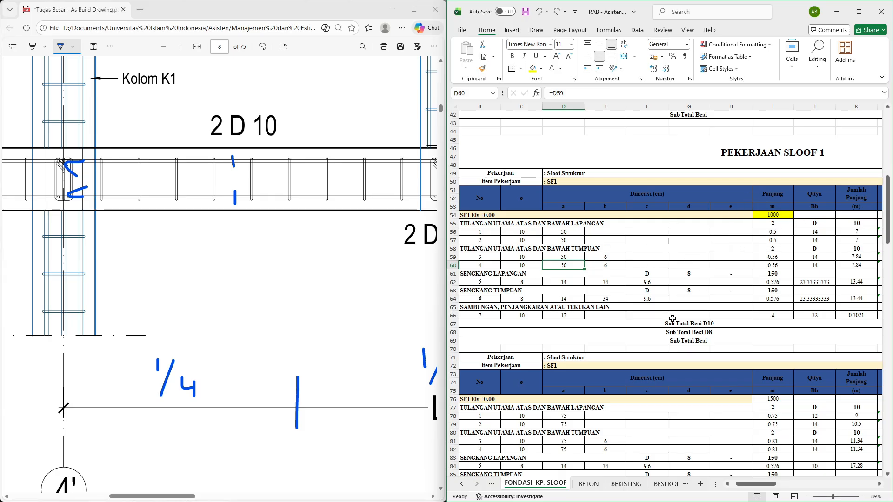
pyautogui.press('Up')
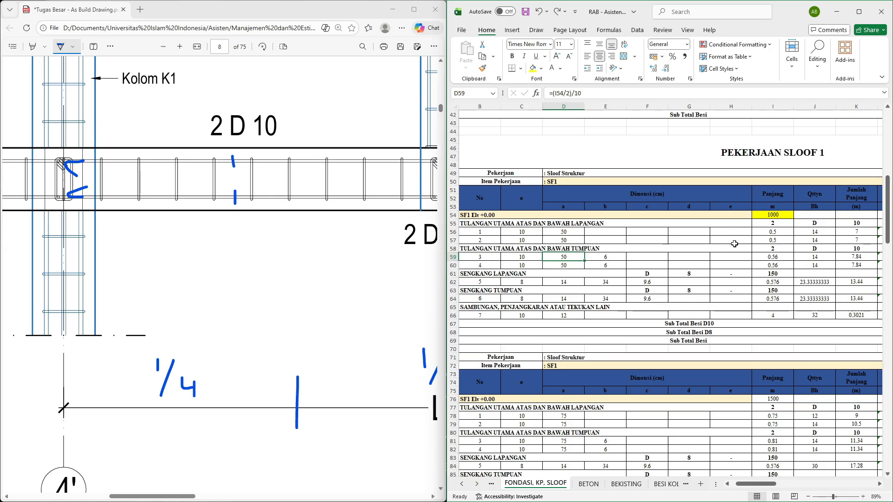
# Highlight the diameter 8 and the spacing 150 of the SF1 Sengkang Lapangan heading in yellow
pyautogui.click(524, 284)
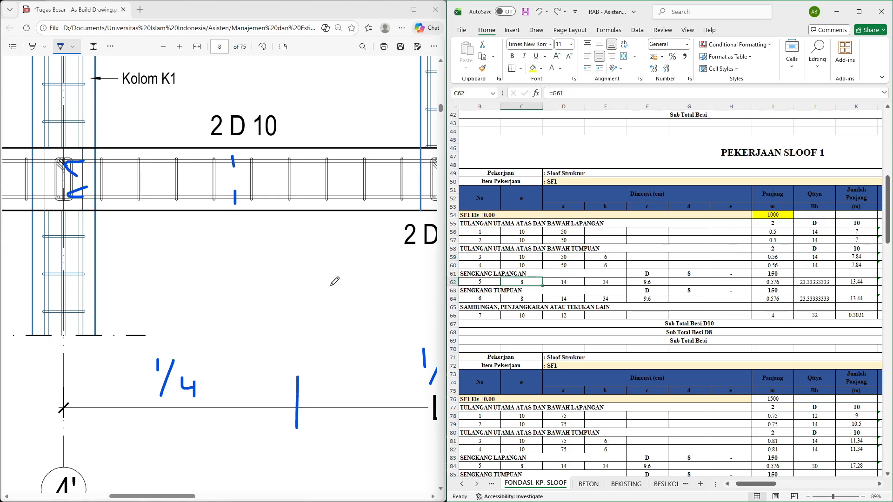
pyautogui.scroll(-10, 334, 281)
pyautogui.hscroll(2, 334, 281)
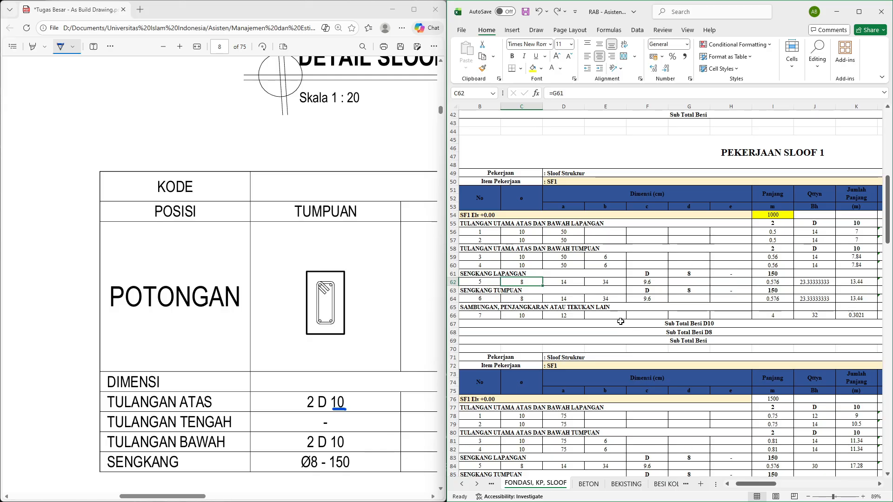
pyautogui.press('Right')
pyautogui.press('Right')
pyautogui.press('Up')
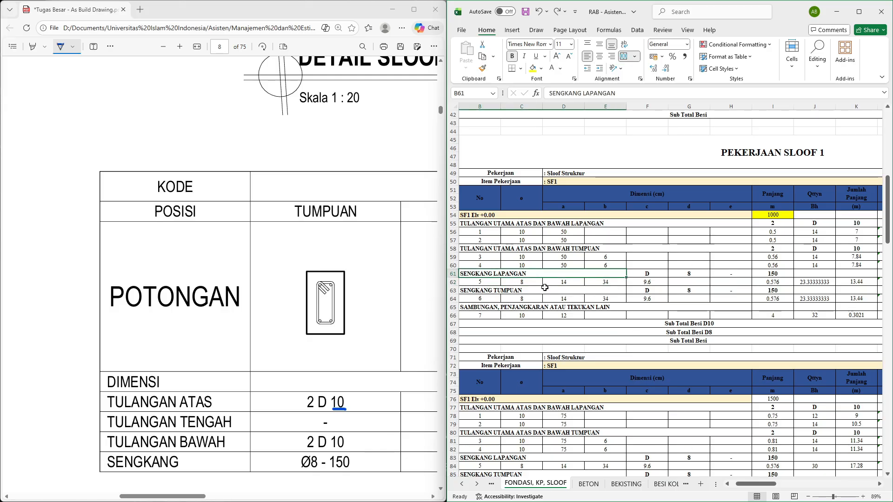
pyautogui.press('Right')
pyautogui.press('Right')
pyautogui.press('Right')
pyautogui.press('Left')
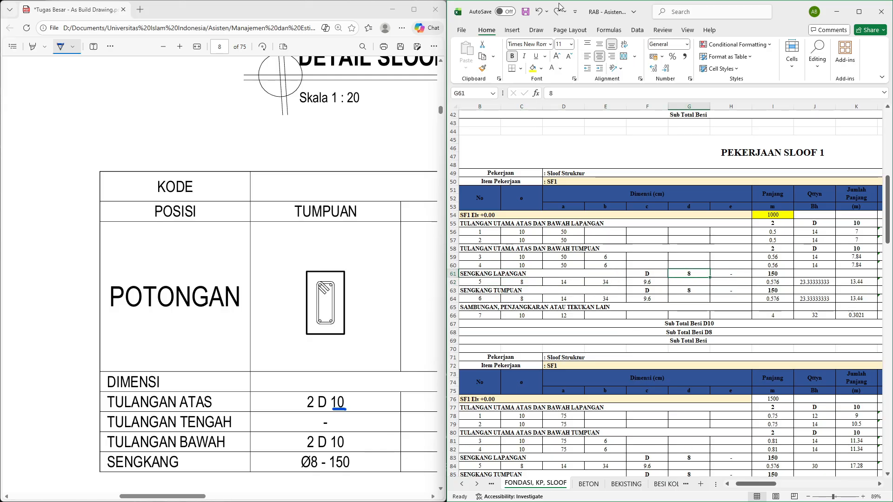
pyautogui.click(534, 68)
pyautogui.press('Right')
pyautogui.press('Right')
pyautogui.click(537, 68)
# Highlight the diameter 8 and the spacing 150 of the SF1 Sengkang Tumpuan heading in yellow
pyautogui.press('Down')
pyautogui.press('Down')
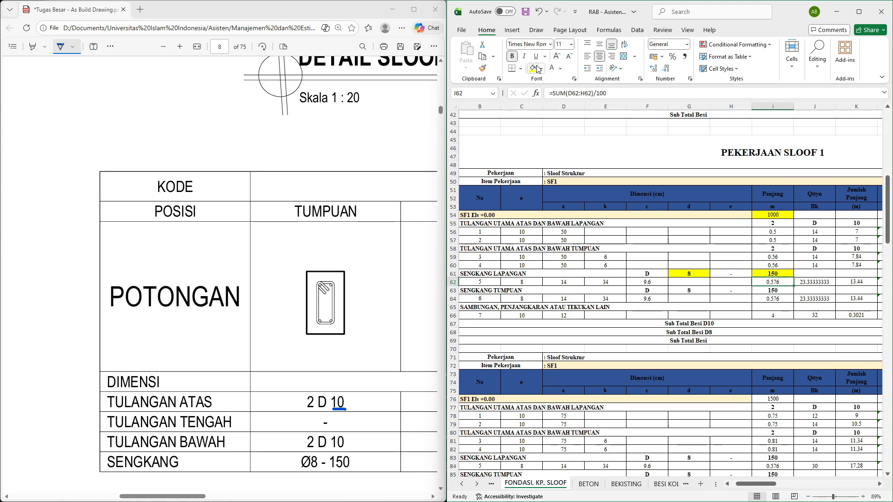
pyautogui.press('Left')
pyautogui.press('Left')
pyautogui.click(537, 68)
pyautogui.press('Right')
pyautogui.press('Right')
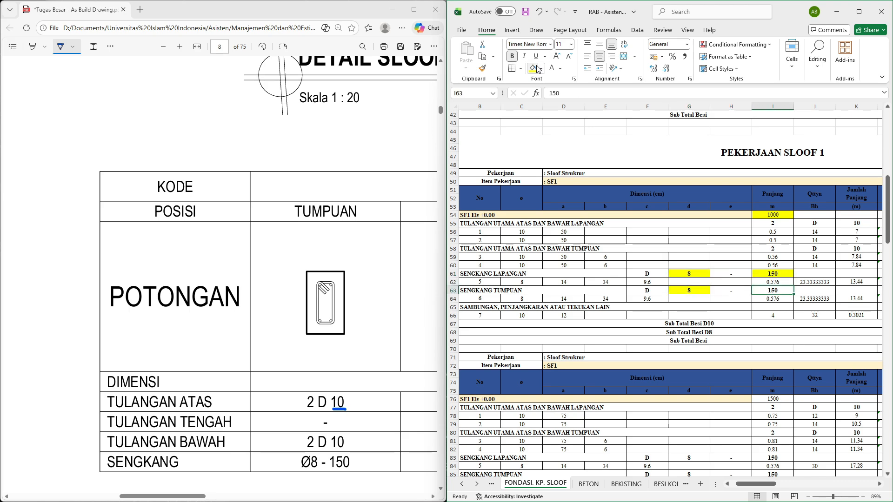
pyautogui.click(537, 68)
# Compare the drawing's Sengkang specification for SF1 with both stirrup rows and trace their diameters to the heading cells
pyautogui.hscroll(5, 371, 371)
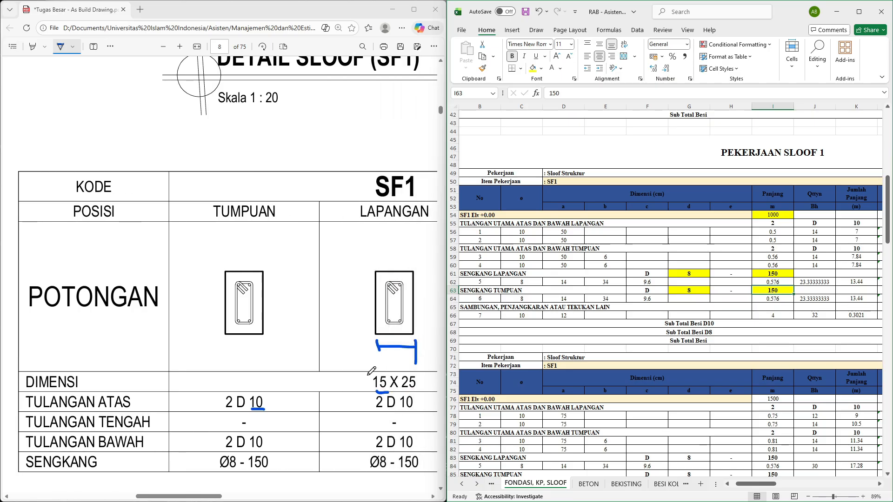
pyautogui.scroll(-1, 316, 440)
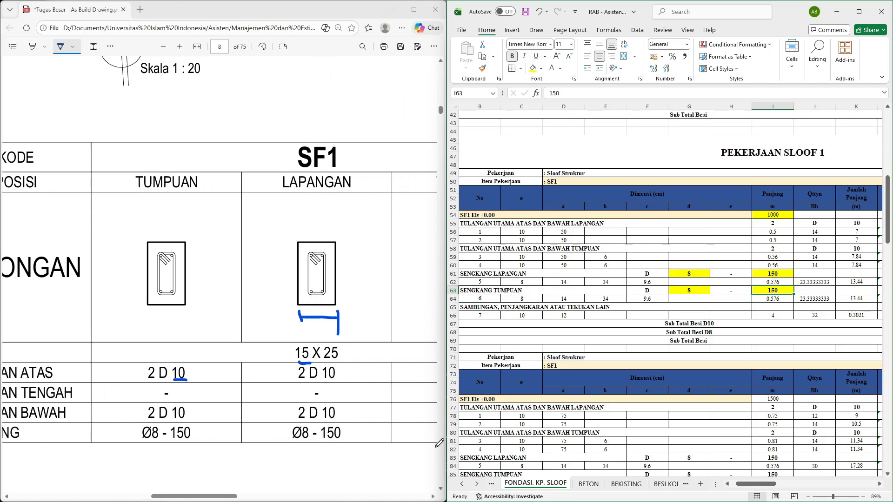
pyautogui.click(522, 282)
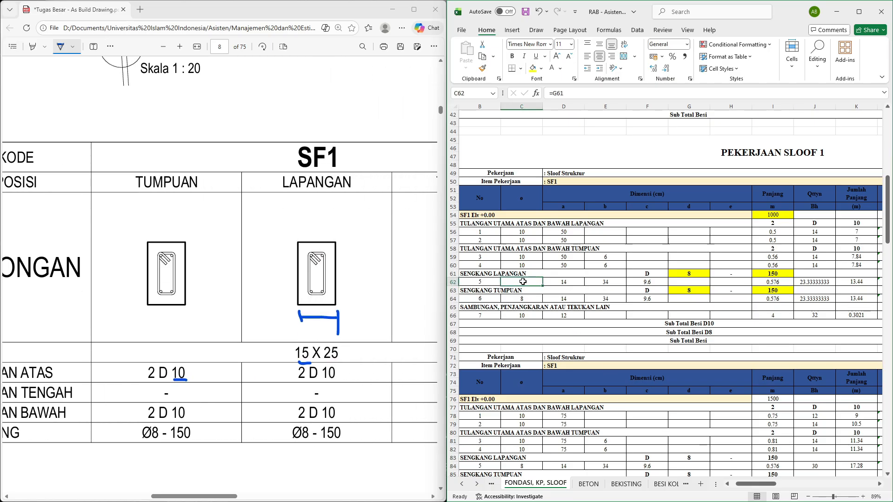
pyautogui.click(701, 272)
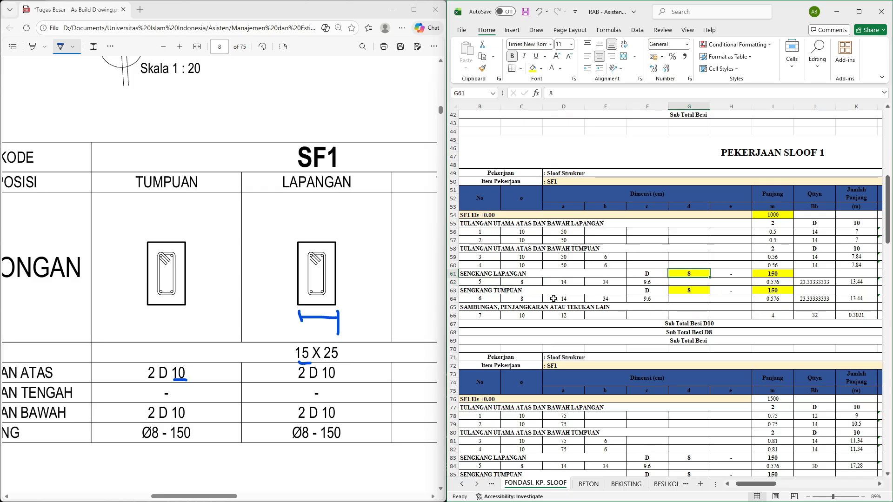
pyautogui.click(531, 297)
pyautogui.click(678, 291)
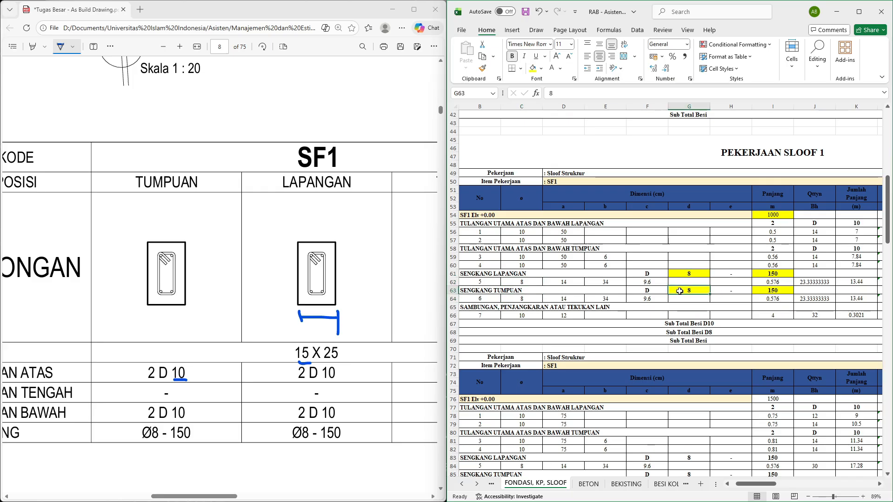
# Inspect the dimension a formula of the Sengkang Lapangan stirrup and draw a line below the stirrup in the Tumpuan section
pyautogui.click(566, 281)
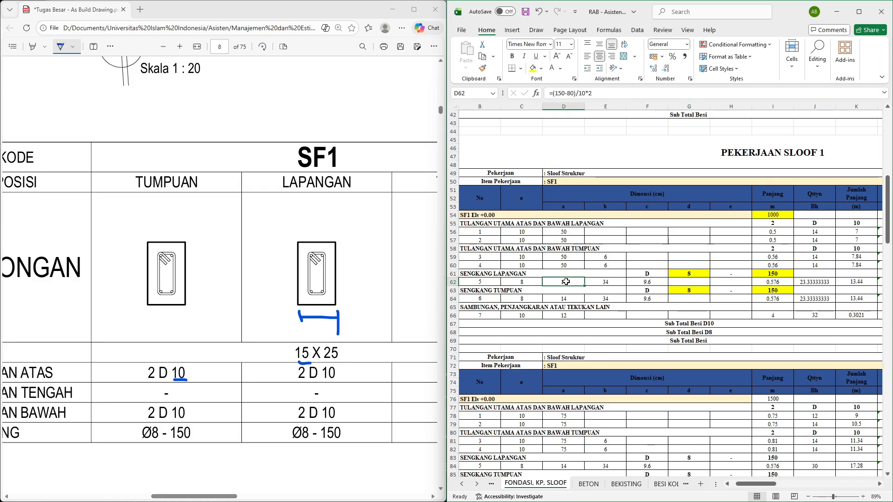
pyautogui.click(602, 93)
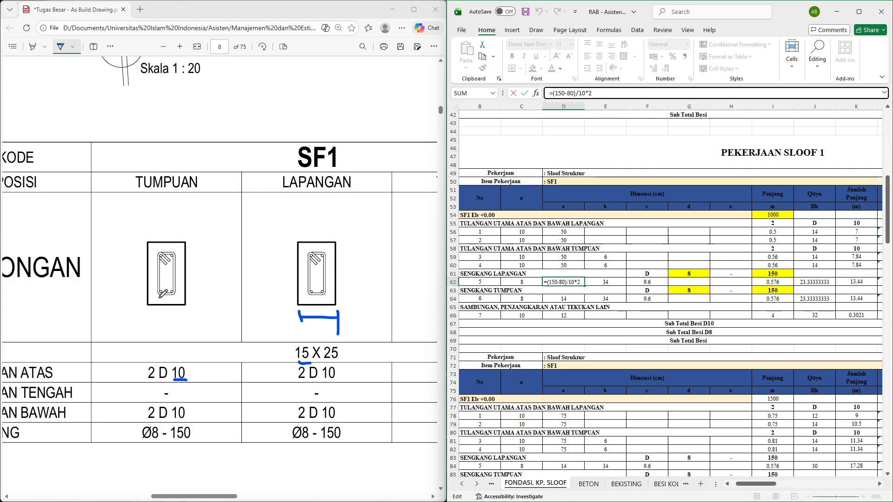
pyautogui.click(160, 298)
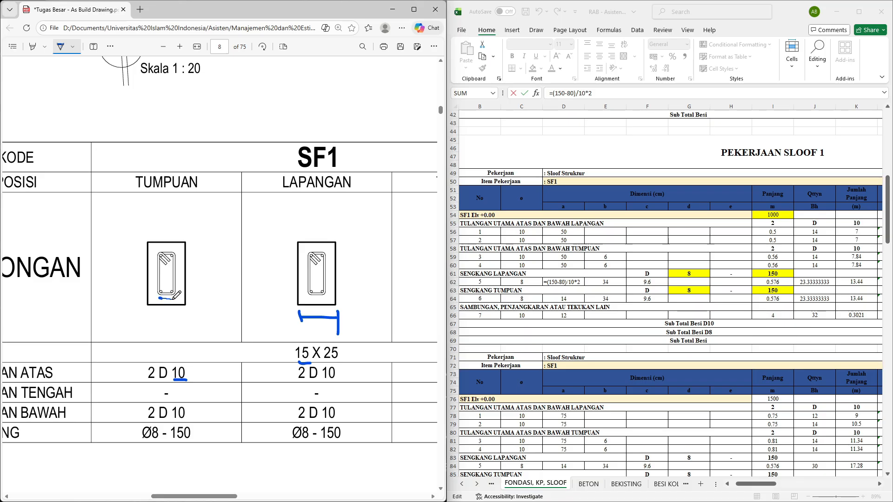
pyautogui.moveTo(173, 298); pyautogui.dragTo(175, 299)
# Examine the 80 subtracted in the dimension a formula and mark the concrete cover beside the stirrup in the Tumpuan section
pyautogui.click(577, 93)
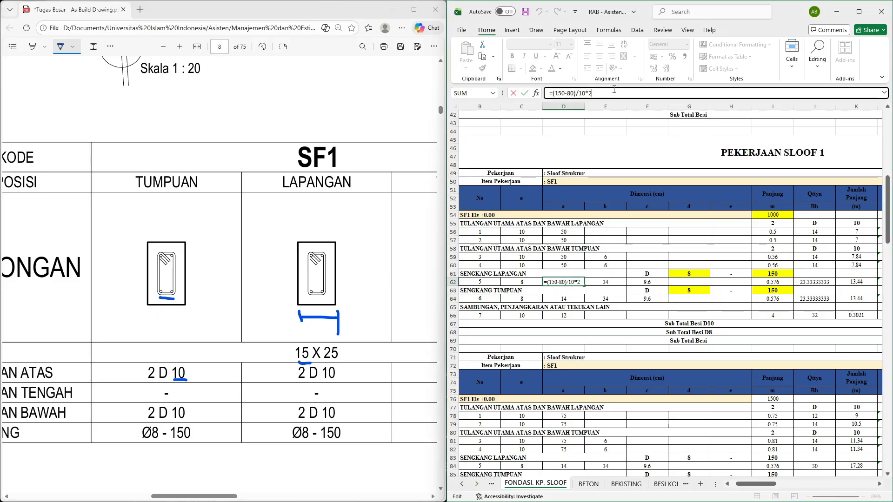
pyautogui.doubleClick(571, 94)
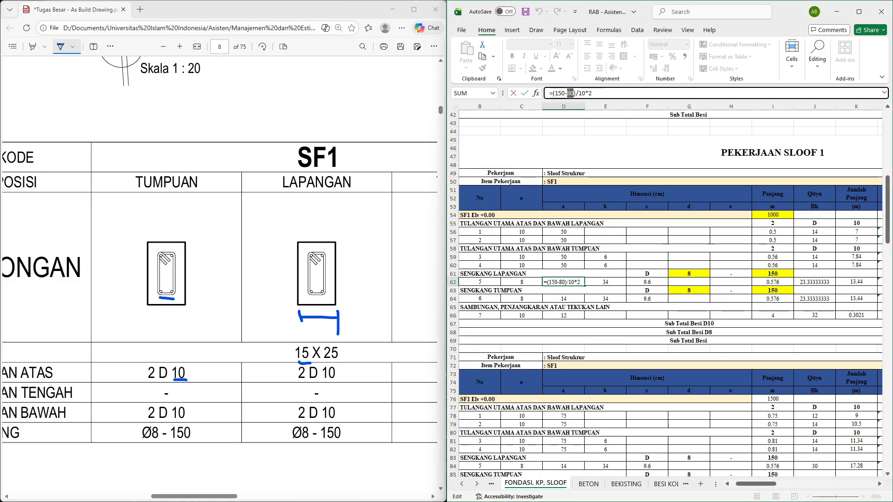
pyautogui.click(175, 281)
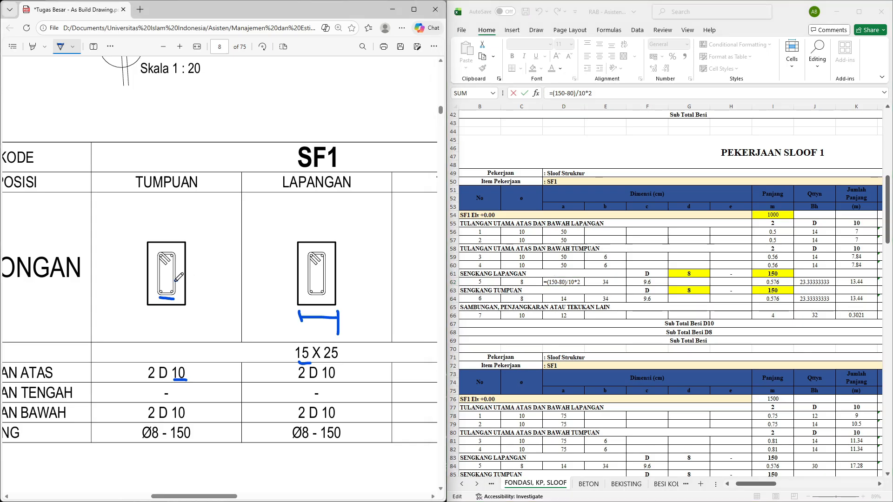
pyautogui.moveTo(172, 279); pyautogui.dragTo(177, 279)
pyautogui.moveTo(186, 277); pyautogui.dragTo(186, 283)
# Draw a line above the stirrup in the Tumpuan section and finish reviewing the Sengkang Lapangan dimension a formula
pyautogui.click(551, 92)
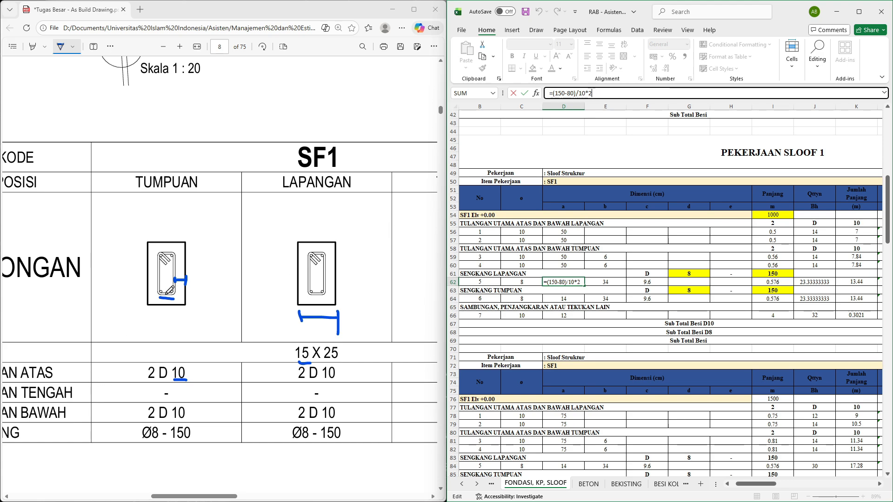
pyautogui.click(160, 249)
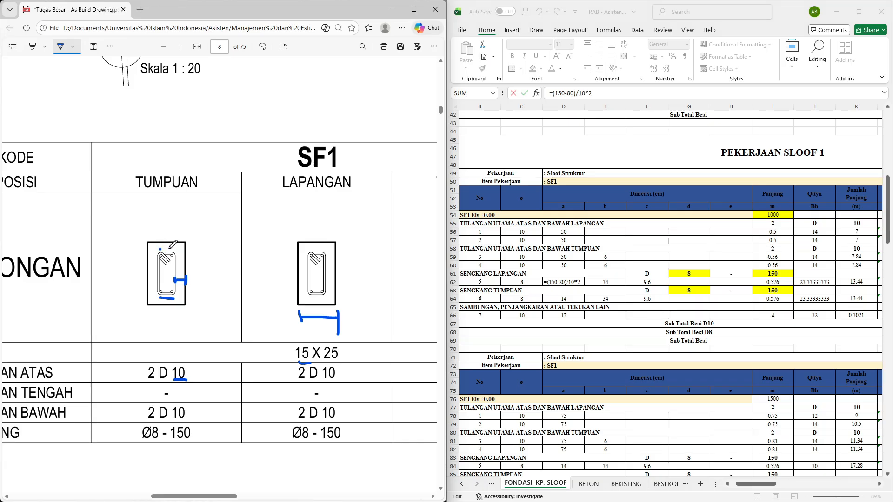
pyautogui.moveTo(160, 249); pyautogui.dragTo(170, 248)
pyautogui.click(568, 93)
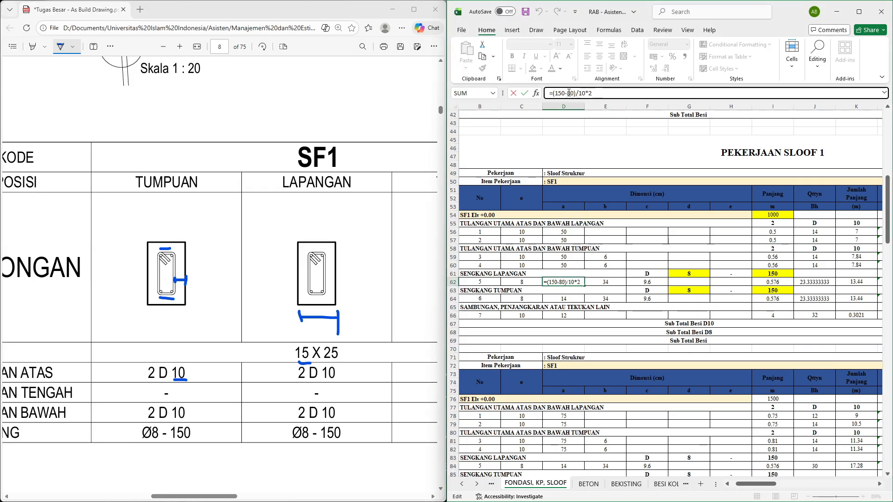
pyautogui.press('Tab')
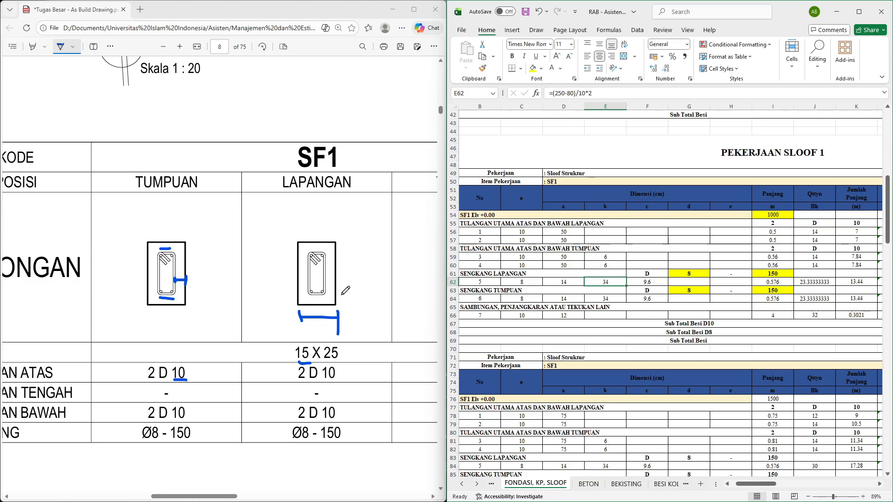
# Examine the dimension b and c formulas of the Sengkang Lapangan stirrup and highlight the matching Sengkang Tumpuan diameter and dimensions
pyautogui.click(594, 93)
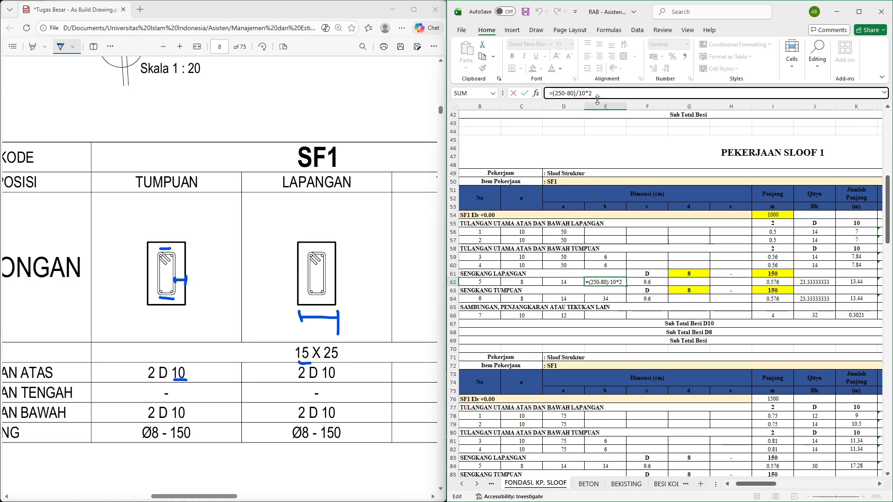
pyautogui.press('Tab')
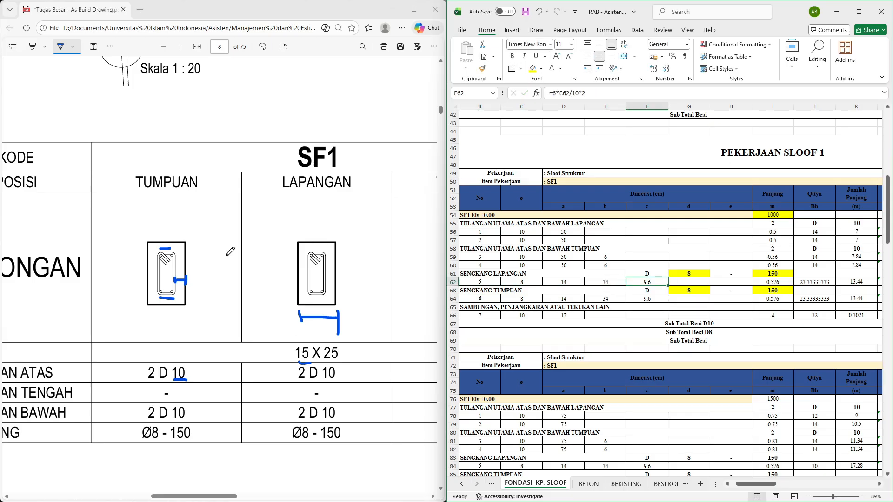
pyautogui.moveTo(160, 248); pyautogui.dragTo(170, 249)
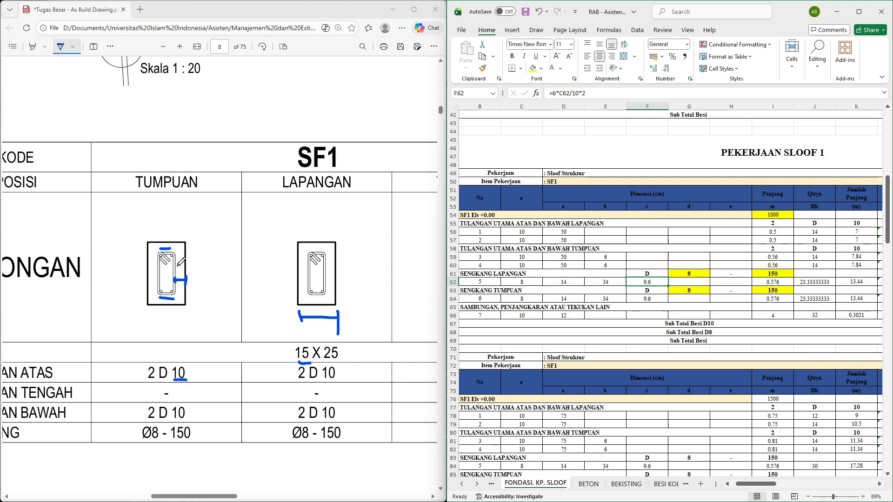
pyautogui.click(602, 94)
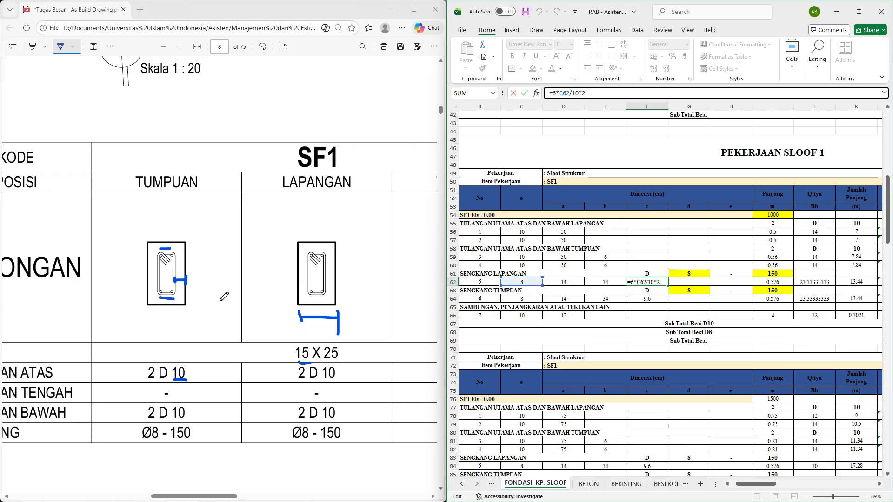
pyautogui.press('Return')
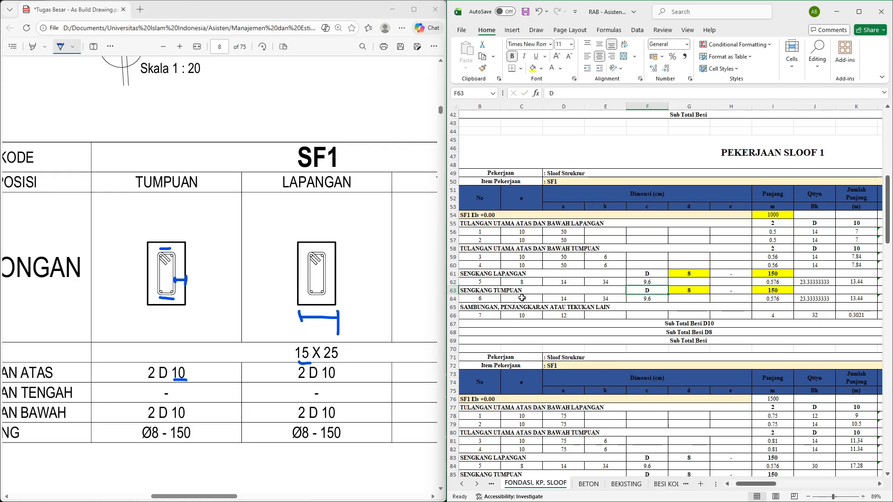
pyautogui.moveTo(522, 298); pyautogui.dragTo(644, 299)
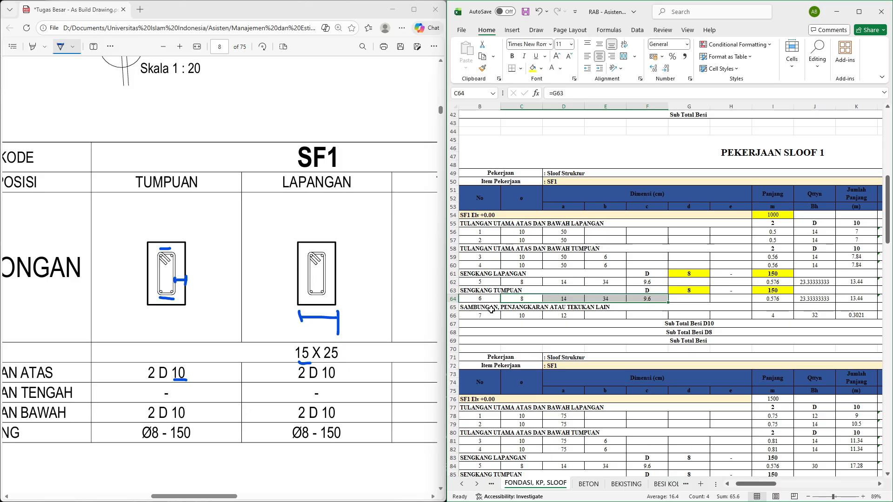
# Check the first SF1 table's beam length and beam count inputs against the SF1 segments on the Denah Sloof plan
pyautogui.click(783, 238)
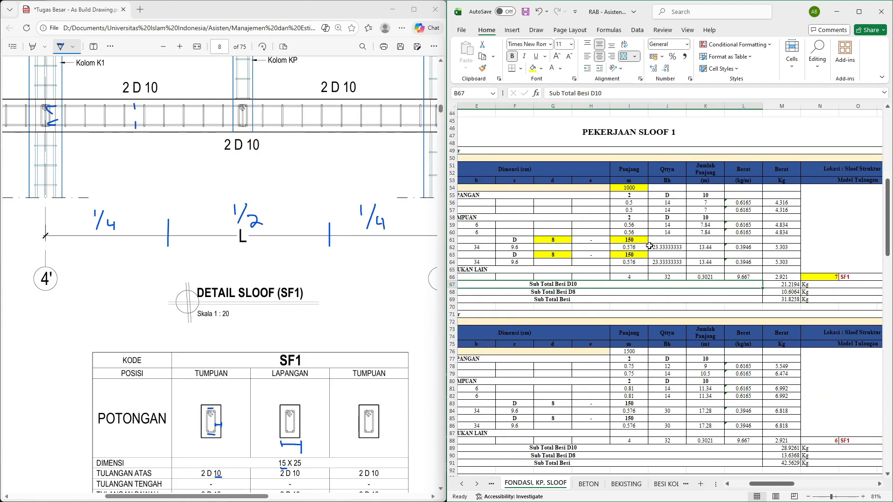
pyautogui.click(643, 187)
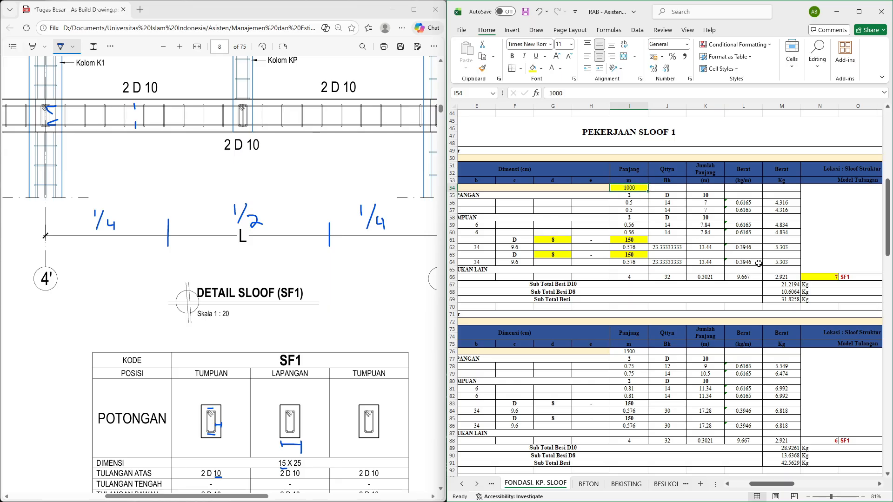
pyautogui.click(810, 277)
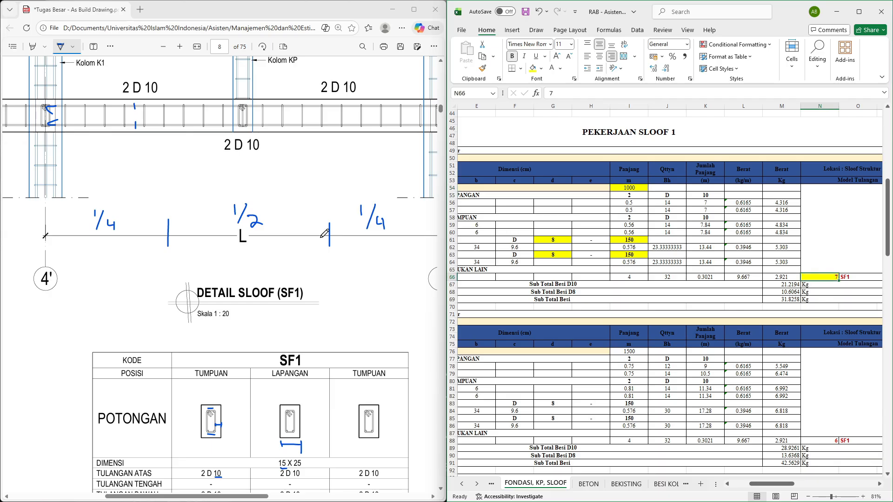
pyautogui.scroll(15, 324, 234)
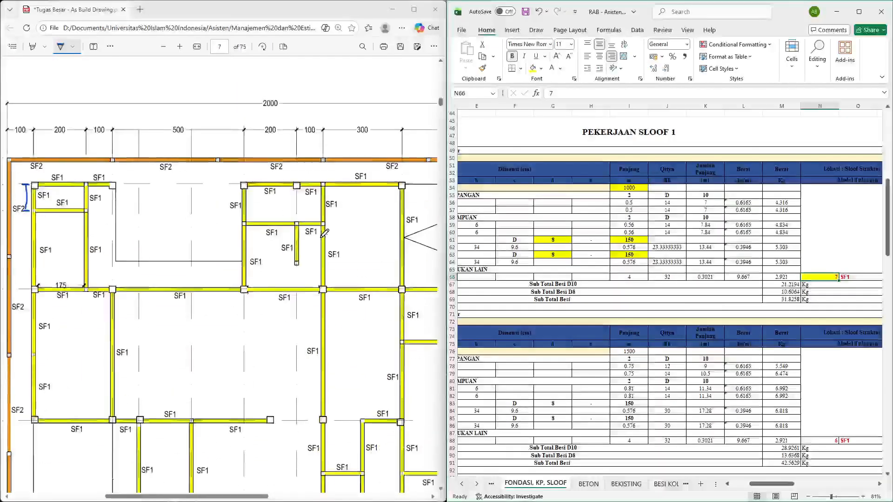
pyautogui.scroll(-3, 324, 233)
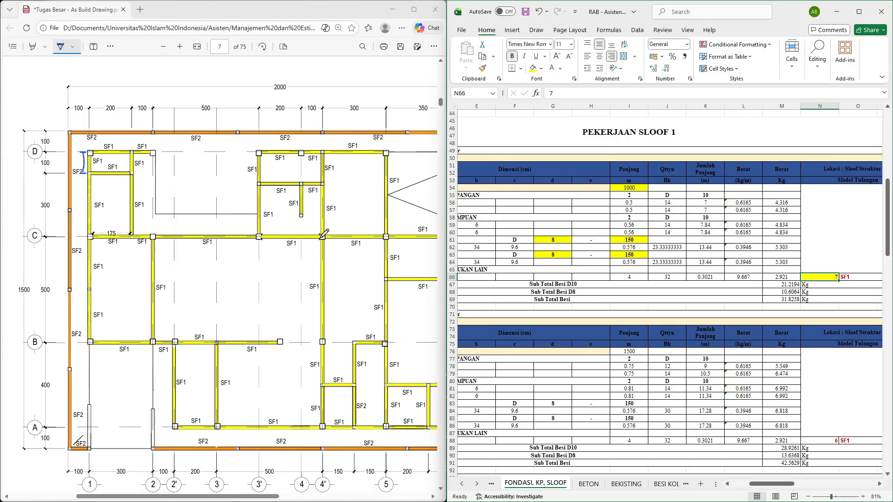
pyautogui.scroll(-2, 324, 233)
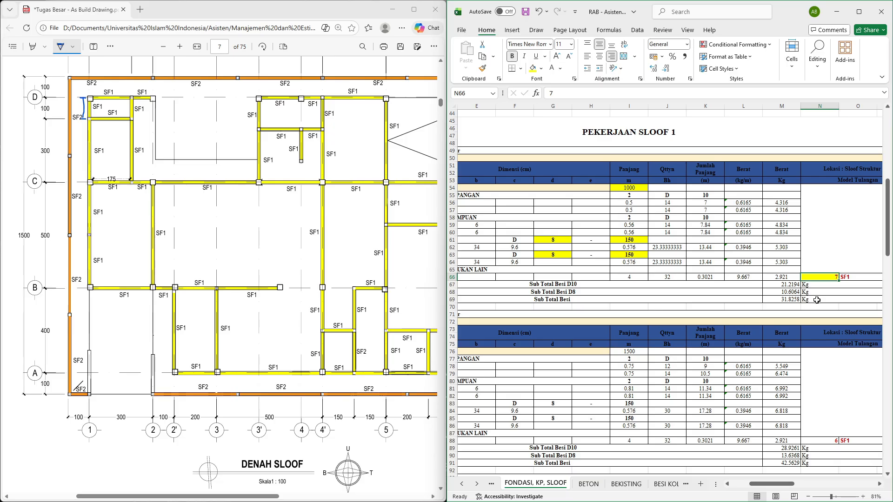
# Trace the length and quantity formulas of the first Lapangan main bar, enlarging the workbook window to view all referenced cells
pyautogui.click(637, 204)
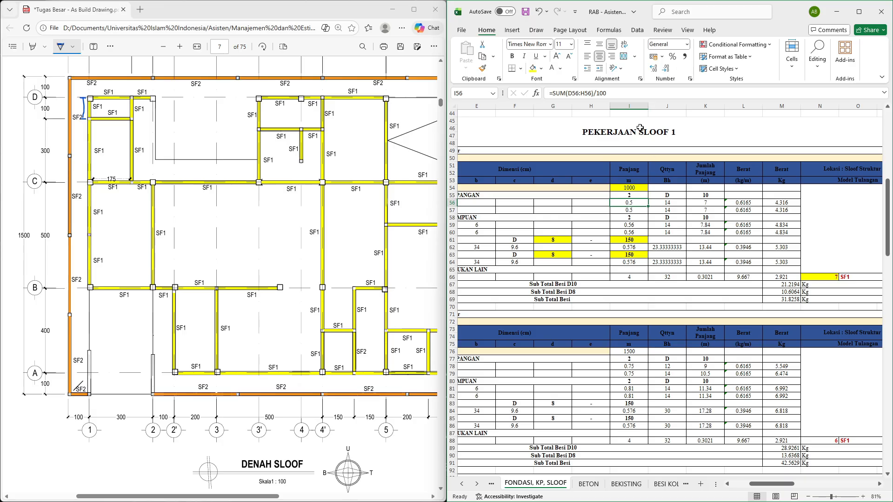
pyautogui.press('F2')
pyautogui.hscroll(-2, 647, 165)
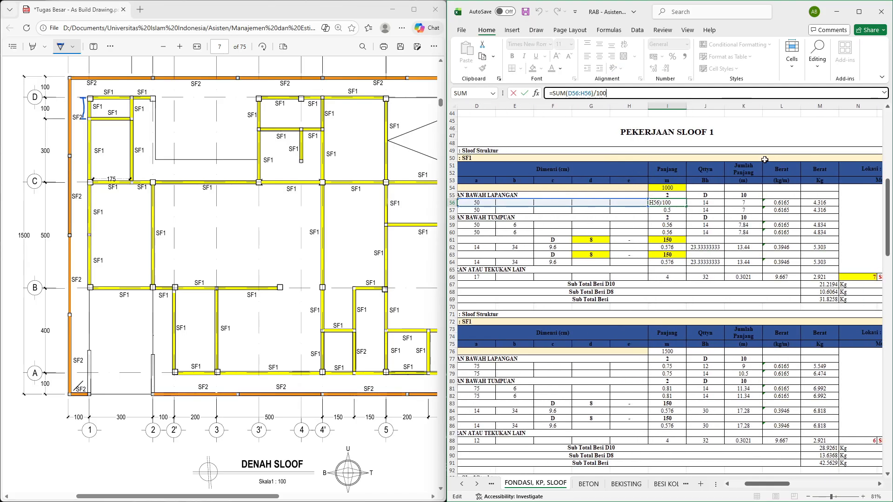
pyautogui.click(715, 205)
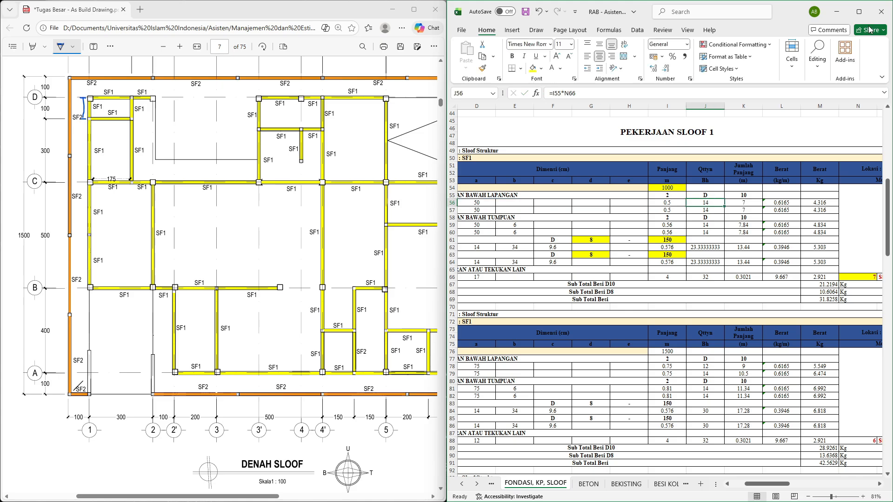
pyautogui.click(860, 13)
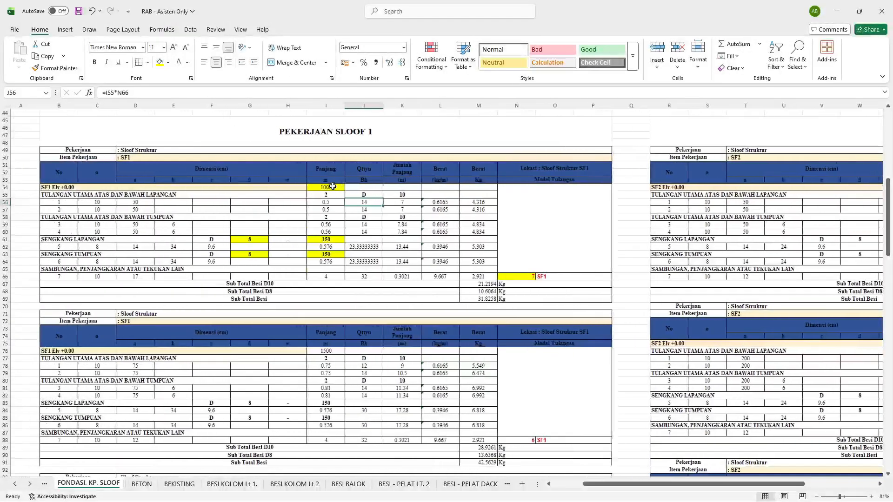
pyautogui.press('F2')
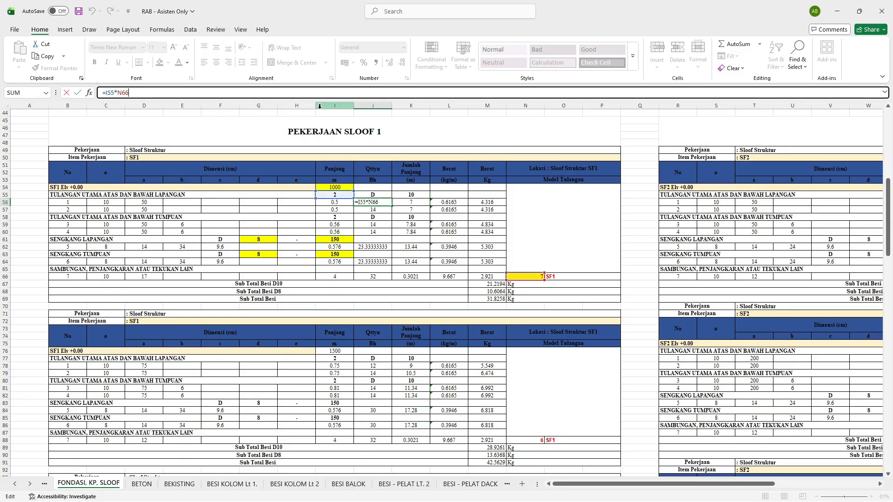
pyautogui.press('Tab')
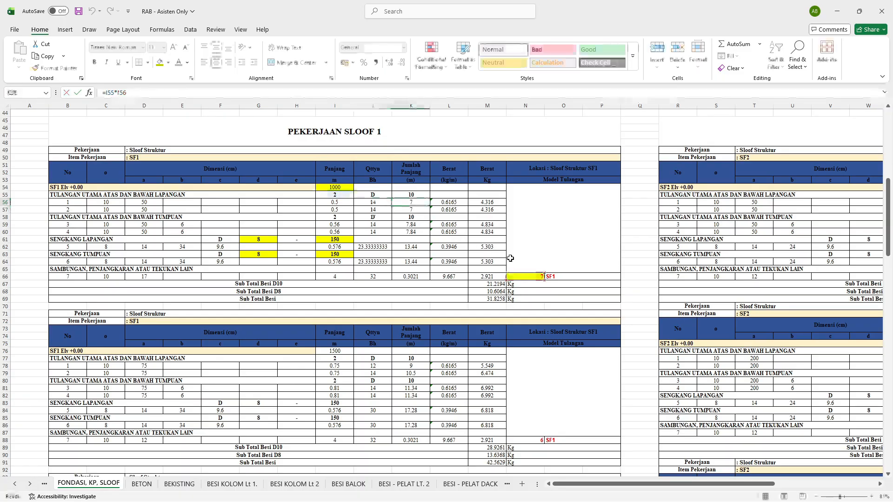
# Examine the total length, unit weight and total weight formulas of the first Lapangan main bar, including the conversion in the weight formula
pyautogui.click(255, 93)
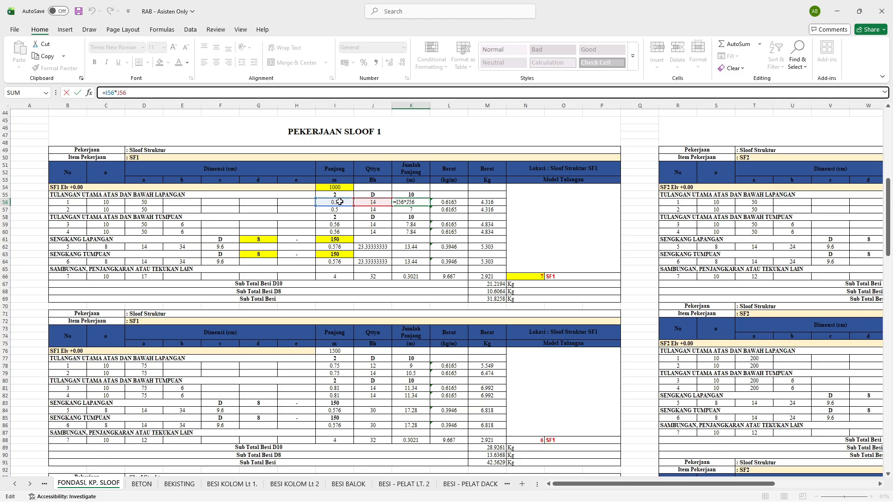
pyautogui.press('Tab')
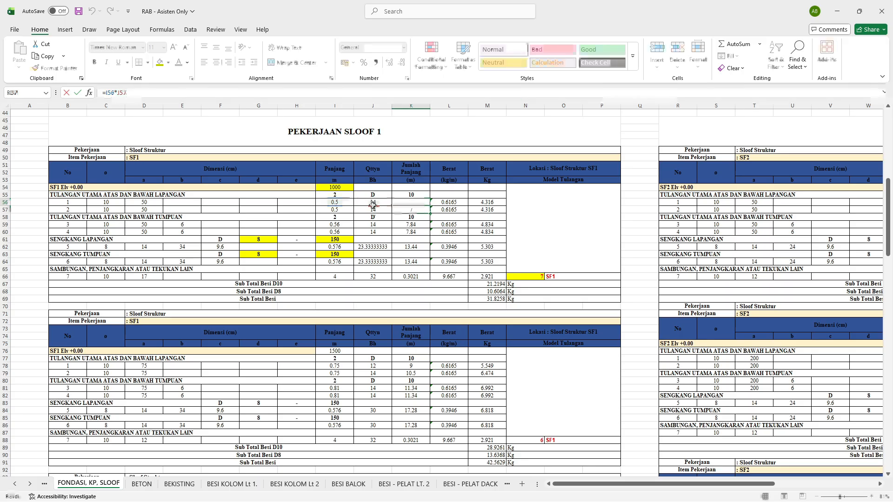
pyautogui.click(204, 95)
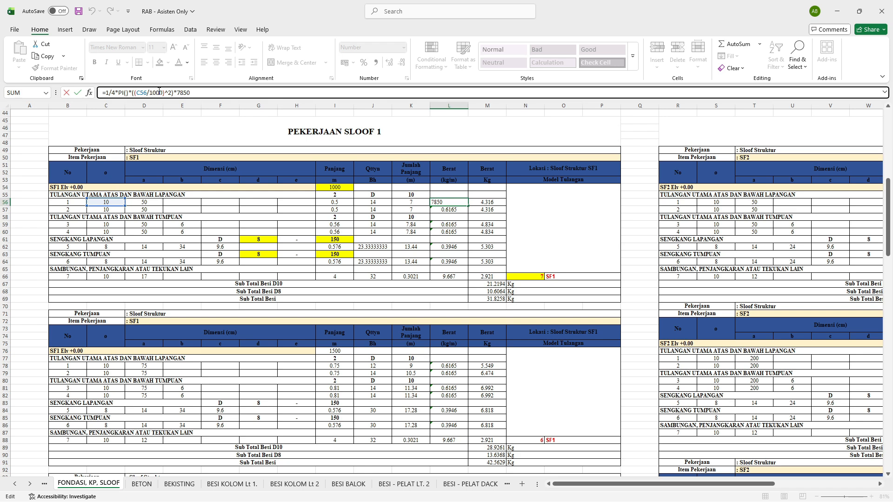
pyautogui.moveTo(163, 93)
pyautogui.mouseDown()
pyautogui.moveTo(149, 94)
pyautogui.moveTo(198, 94)
pyautogui.moveTo(178, 93)
pyautogui.mouseUp()
pyautogui.press('Tab')
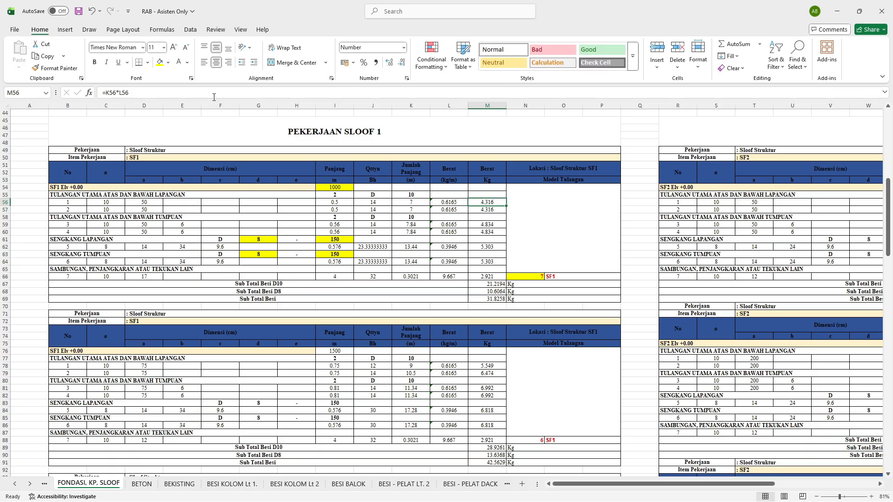
pyautogui.doubleClick(484, 203)
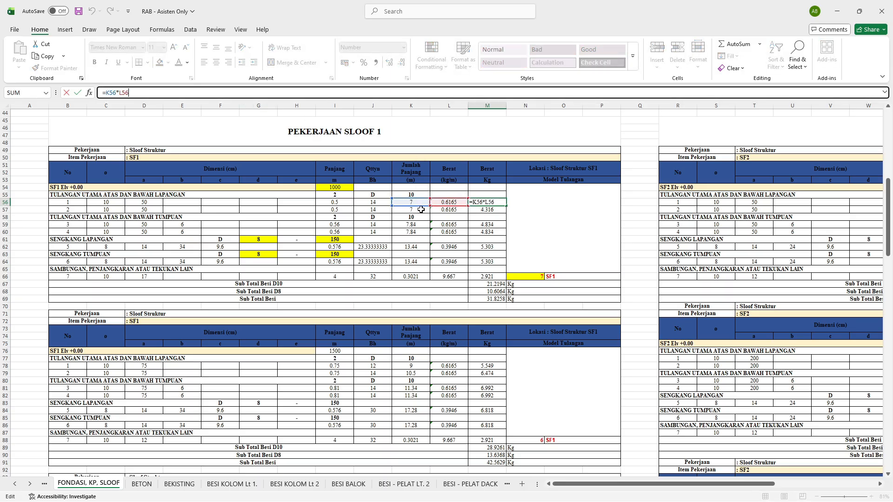
pyautogui.press('Return')
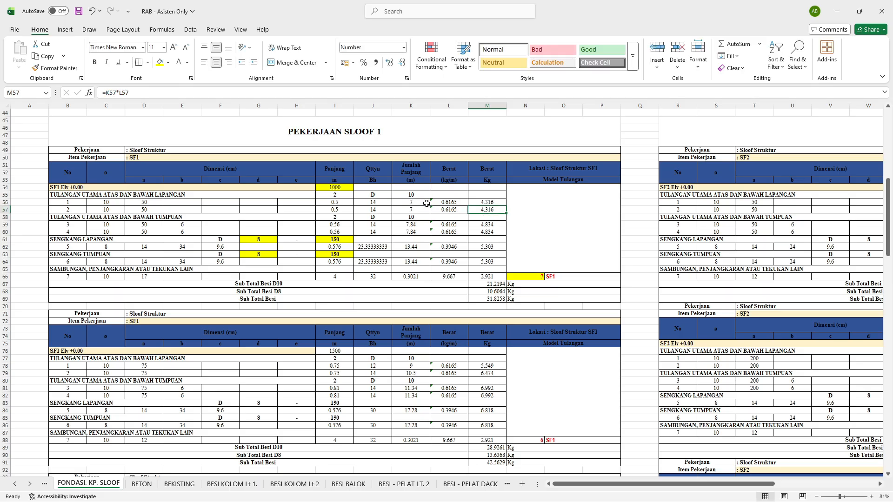
# Review the second Lapangan main bar's calculated columns and highlight the whole first SF1 table
pyautogui.press('Left')
pyautogui.press('Left')
pyautogui.press('Left')
pyautogui.press('Left')
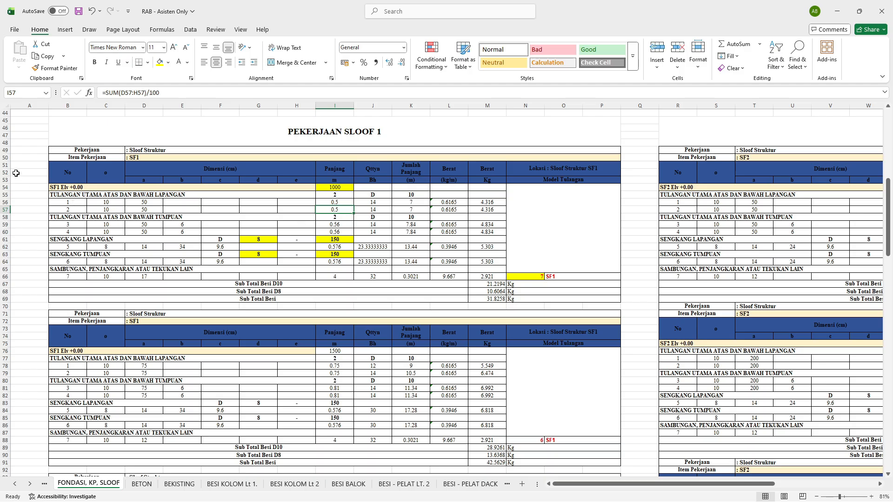
pyautogui.moveTo(67, 151); pyautogui.dragTo(538, 297)
pyautogui.click(372, 210)
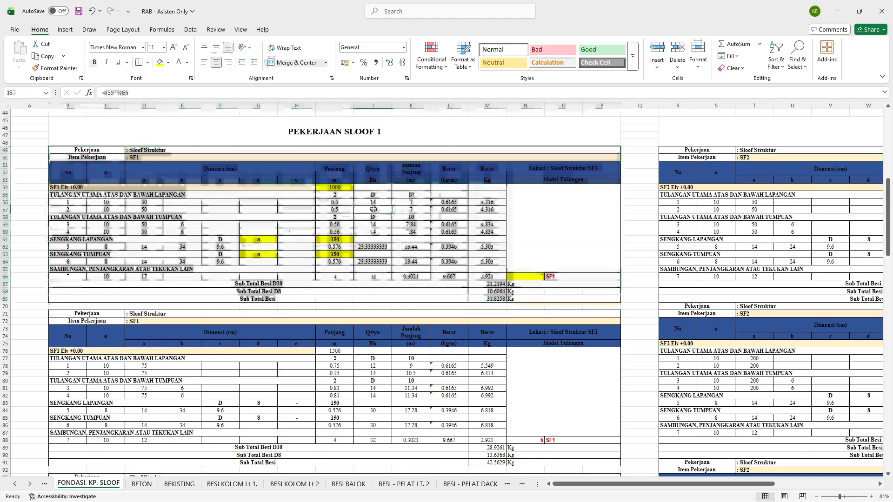
# Inspect the dimension a formula of the second Lapangan main bar, briefly starting and cancelling a new formula there
pyautogui.press('Left')
pyautogui.press('Left')
pyautogui.press('Left')
pyautogui.press('Left')
pyautogui.press('Left')
pyautogui.press('Left')
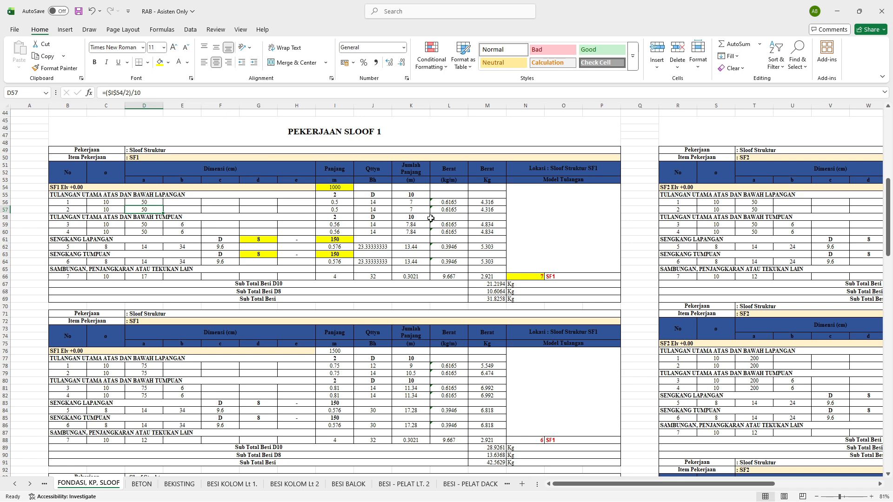
pyautogui.write('=')
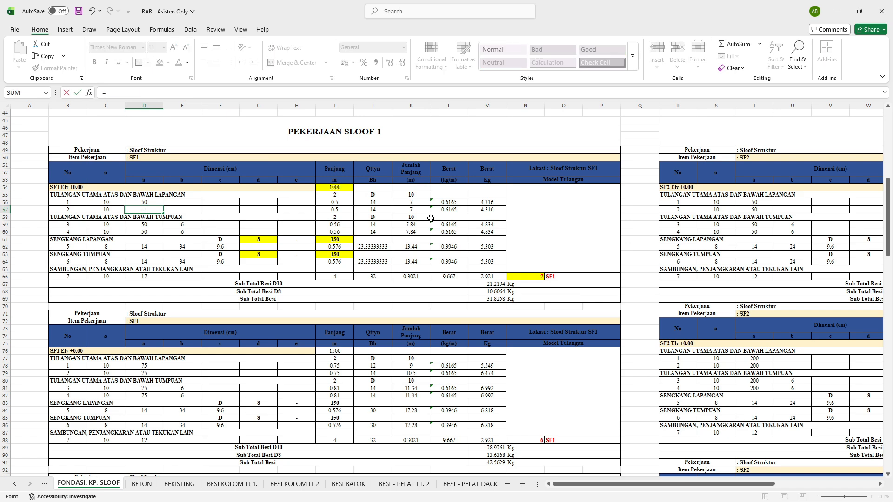
pyautogui.press('Escape')
# Inspect the length formula of the first Tumpuan main bar and highlight the first SF1 table again
pyautogui.press('Right')
pyautogui.press('Right')
pyautogui.press('Right')
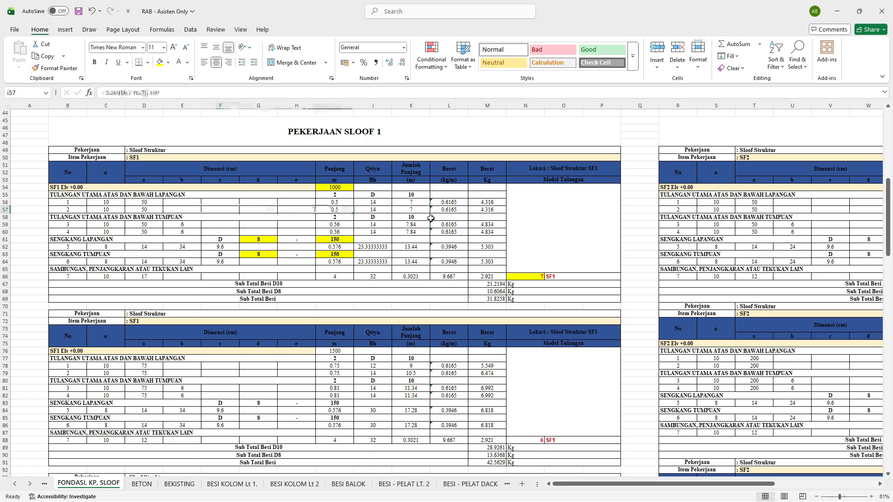
pyautogui.press('Down')
pyautogui.press('Down')
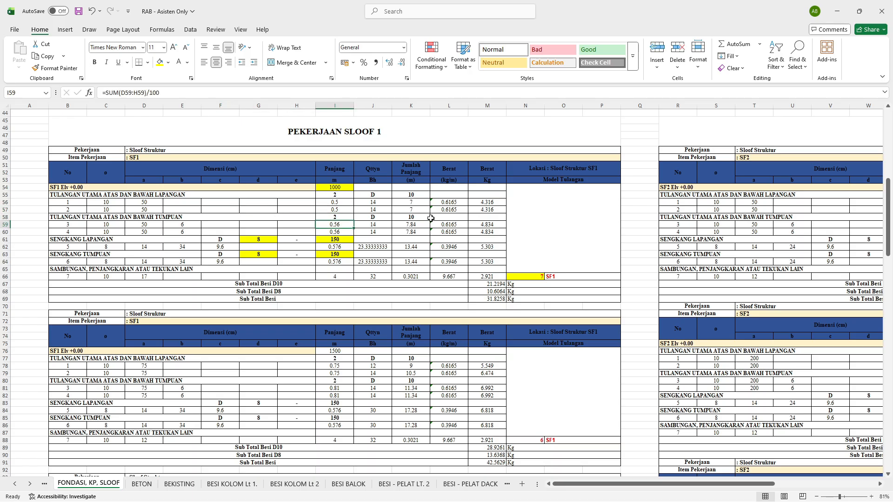
pyautogui.moveTo(86, 149); pyautogui.dragTo(451, 298)
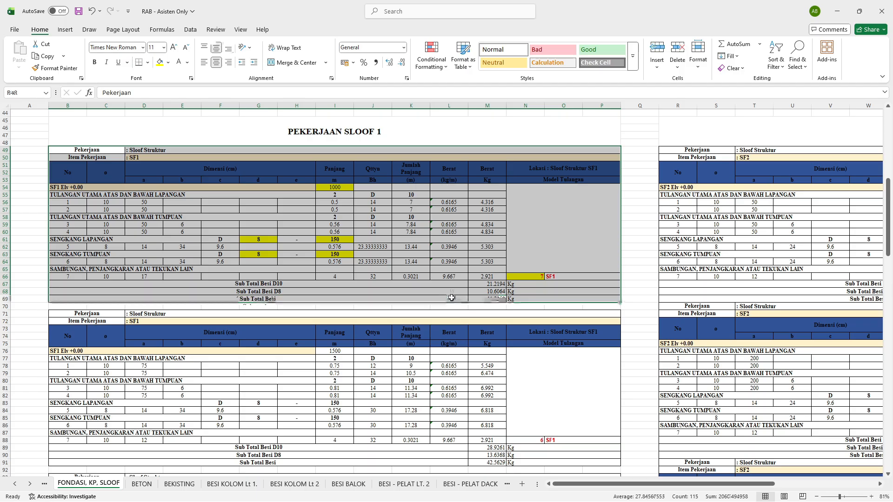
# Review the first Tumpuan main bar's formulas from length through total weight
pyautogui.click(372, 200)
pyautogui.press('Down')
pyautogui.press('Down')
pyautogui.press('Down')
pyautogui.press('Left')
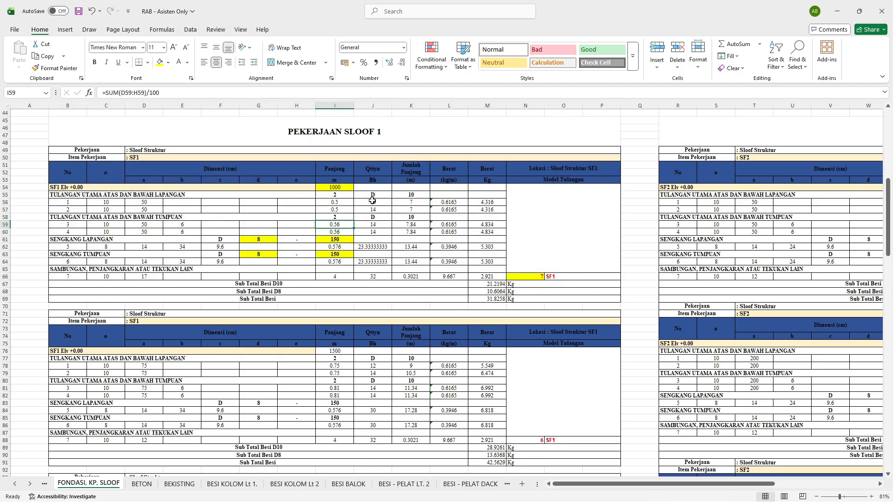
pyautogui.press('Right')
pyautogui.press('Right')
pyautogui.press('Right')
pyautogui.press('Right')
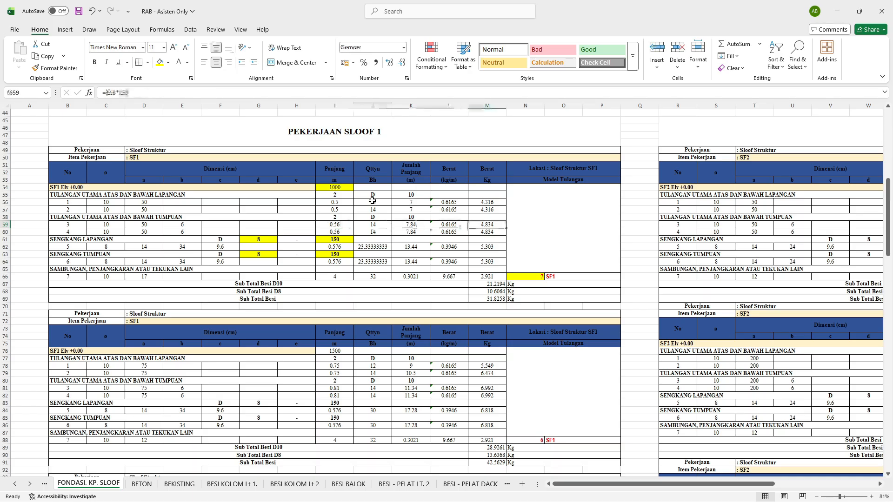
# Recheck the first Tumpuan bar's quantity formula and inspect the second Tumpuan bar's total weight formula
pyautogui.press('Left')
pyautogui.press('Left')
pyautogui.press('Left')
pyautogui.press('Left')
pyautogui.press('Right')
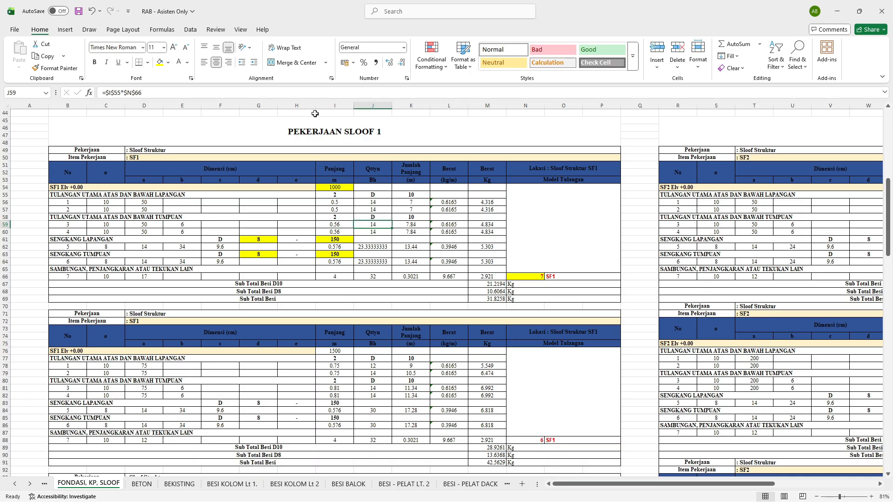
pyautogui.press('Right')
pyautogui.press('Right')
pyautogui.press('Right')
pyautogui.press('Down')
pyautogui.press('Down')
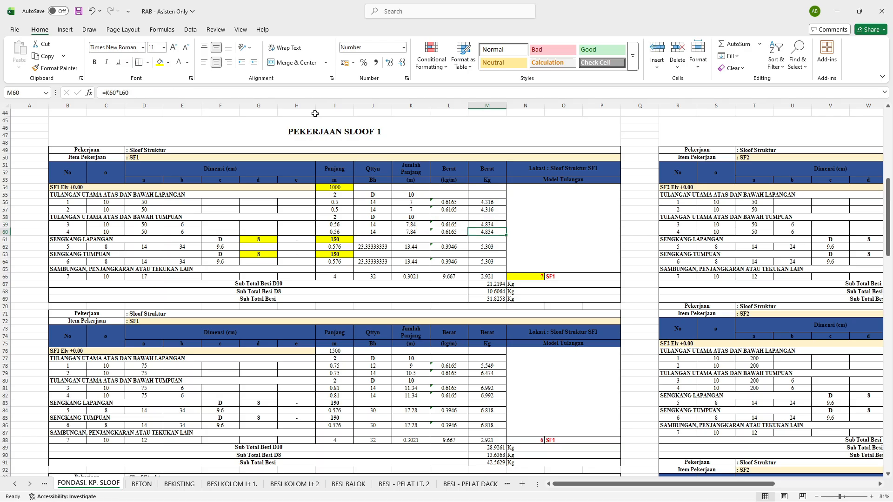
# Inspect the length formula of the Sengkang Lapangan stirrup in the first SF1 table
pyautogui.press('Left')
pyautogui.press('Left')
pyautogui.press('Down')
pyautogui.press('Left')
pyautogui.press('Left')
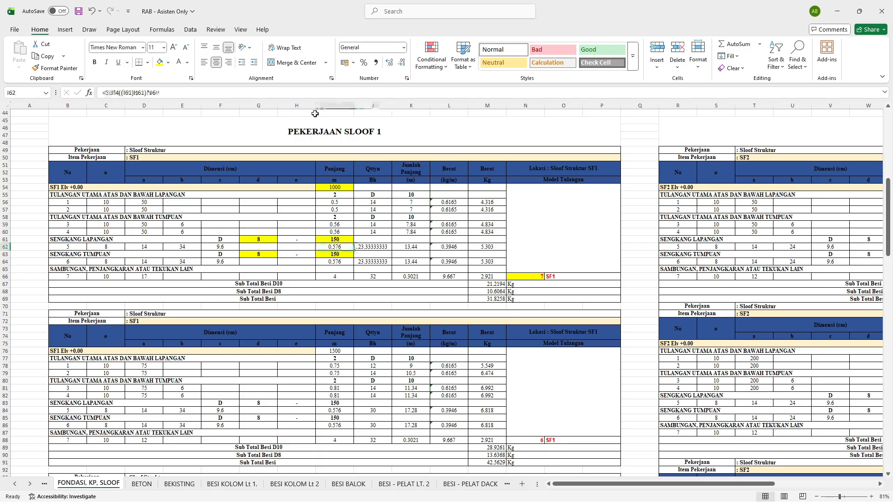
pyautogui.click(259, 91)
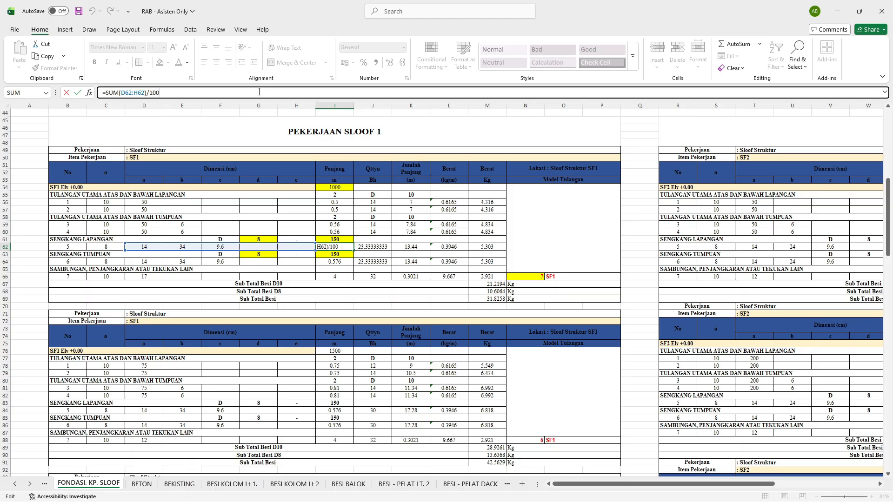
pyautogui.scroll(2, 258, 209)
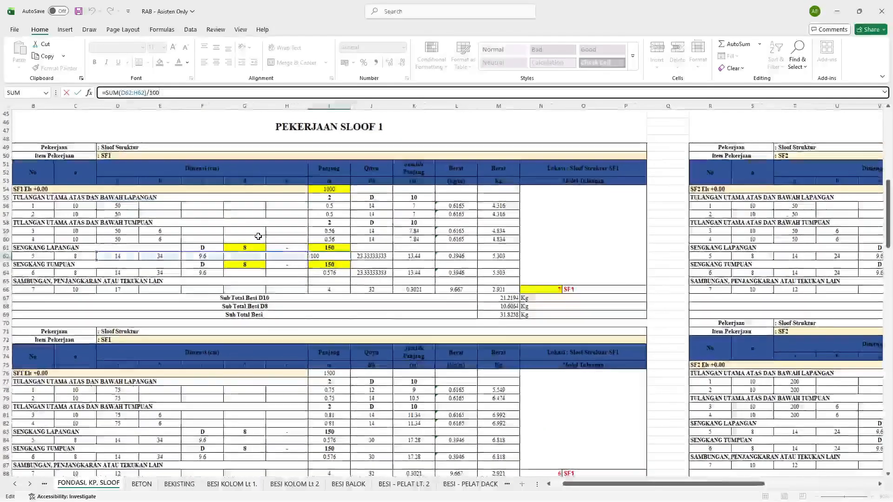
# Inspect the quantity formula of the Sengkang Lapangan stirrup and the cells it references
pyautogui.click(367, 256)
pyautogui.click(191, 94)
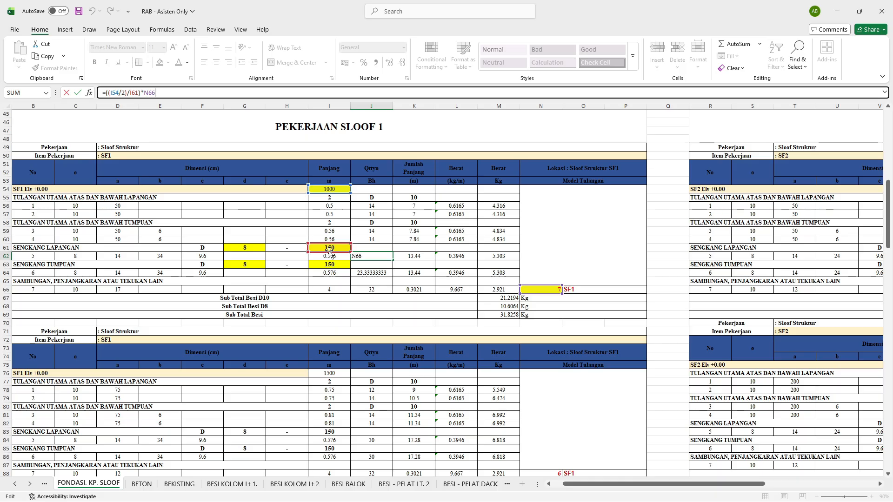
pyautogui.press('Tab')
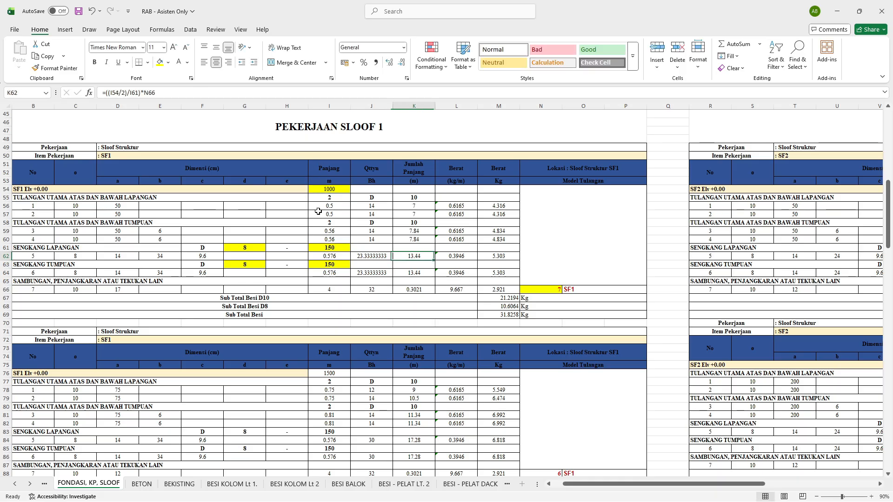
# Add one extra stirrup to the Sengkang Lapangan quantity, making its formula =((I54/2)/I61+1)*N66
pyautogui.press('Left')
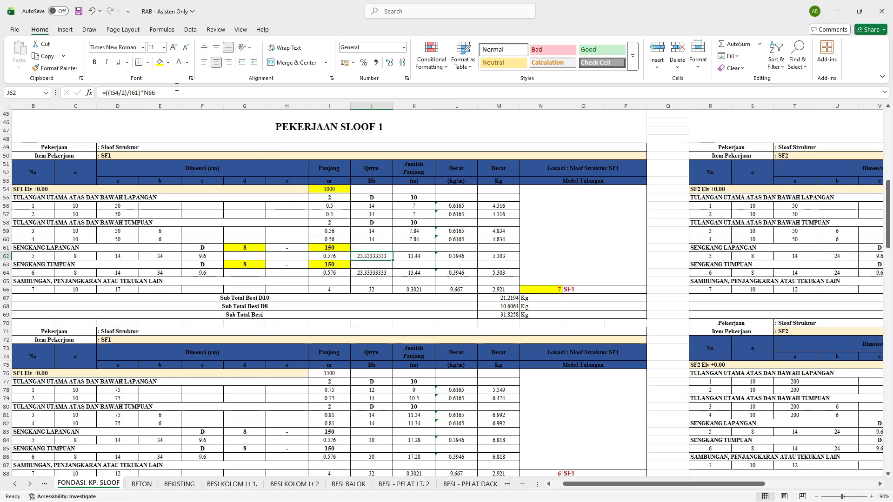
pyautogui.click(177, 87)
pyautogui.click(140, 92)
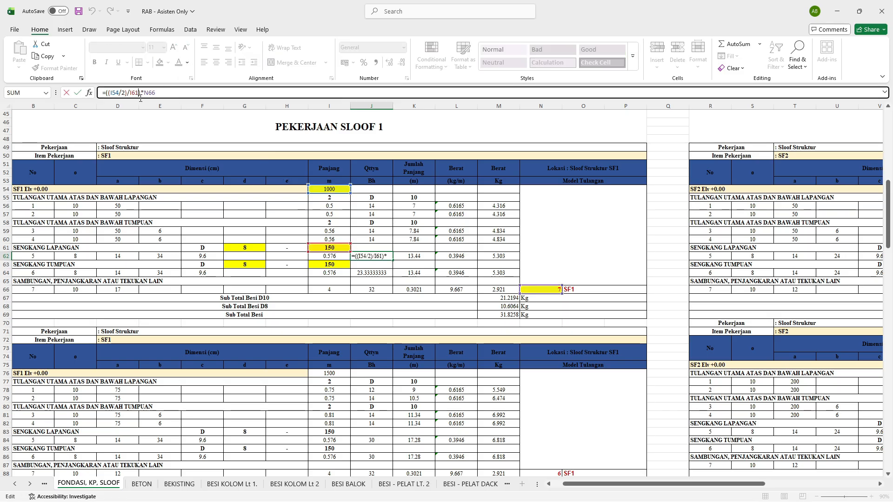
pyautogui.write('+1')
pyautogui.hotkey('ctrl', 'Return')
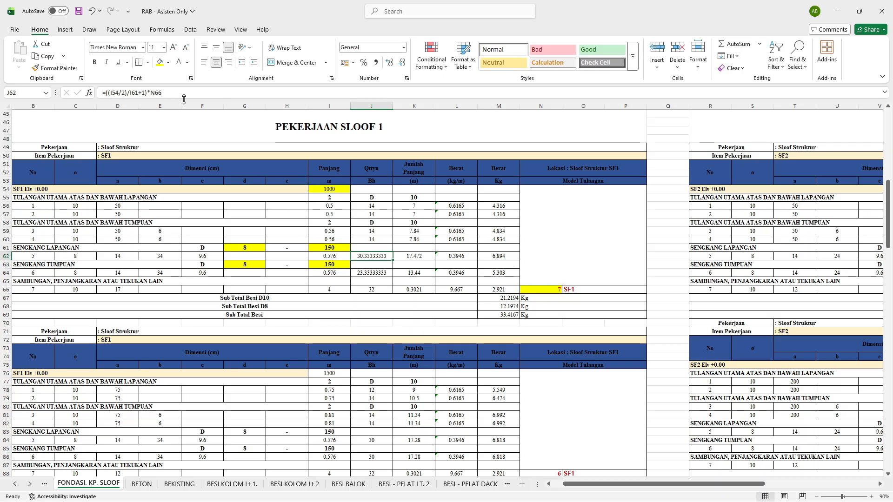
# Show the as-built drawing PDF beside the workbook and circle the stirrups at both ends of the SF1 sloof detail
pyautogui.click(144, 93)
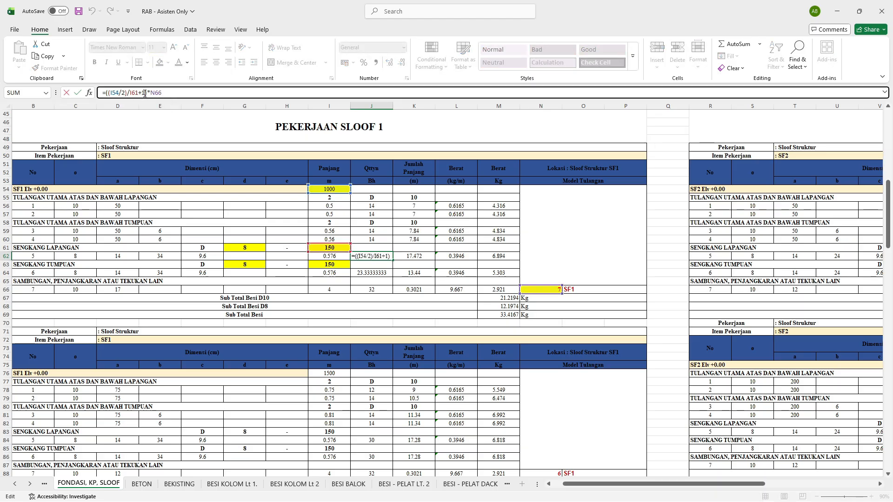
pyautogui.moveTo(859, 11)
pyautogui.click(773, 75)
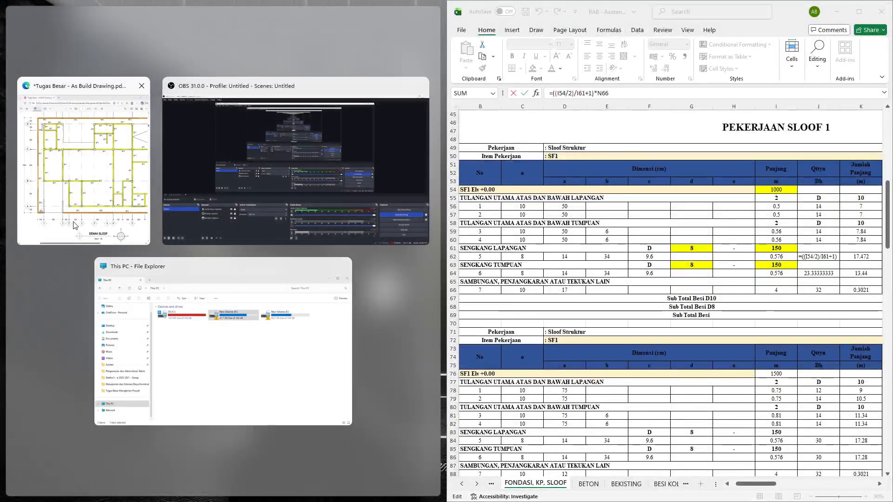
pyautogui.click(73, 225)
pyautogui.scroll(-6, 212, 320)
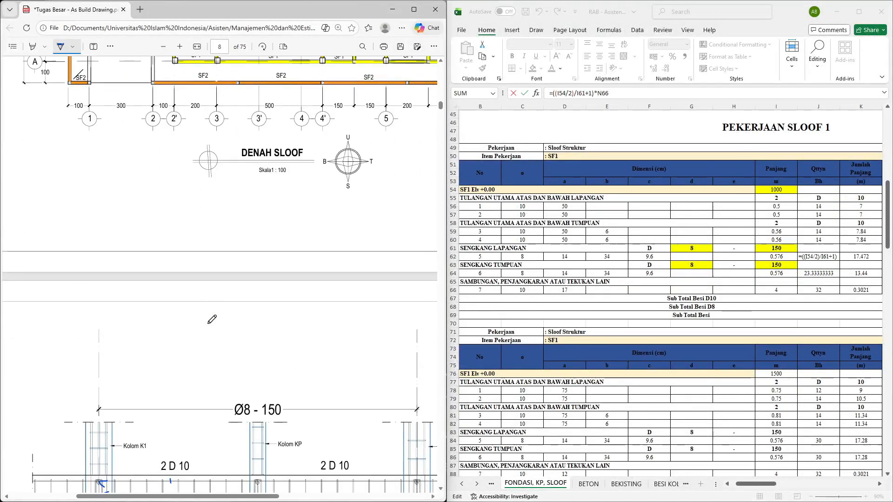
pyautogui.scroll(-5, 212, 320)
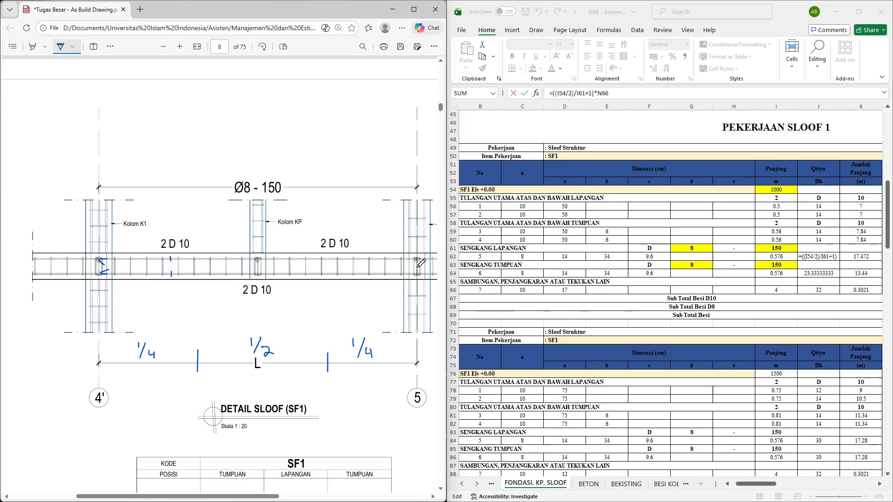
pyautogui.moveTo(413, 254)
pyautogui.mouseDown()
pyautogui.moveTo(420, 281)
pyautogui.moveTo(415, 253)
pyautogui.mouseUp()
pyautogui.moveTo(100, 250)
pyautogui.mouseDown()
pyautogui.moveTo(95, 282)
pyautogui.moveTo(100, 249)
pyautogui.mouseUp()
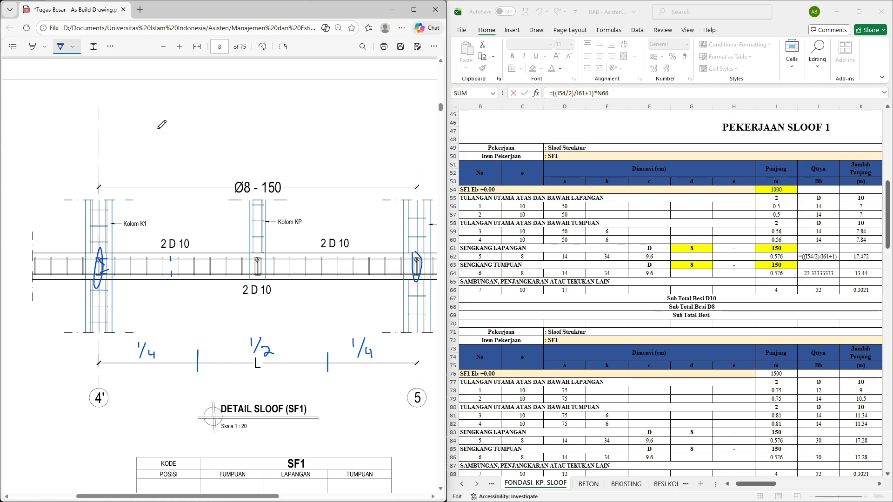
# Sketch a short beam line above the SF1 detail, write the spacing 150 beside it and dimension the line as 300
pyautogui.moveTo(158, 128); pyautogui.dragTo(238, 126)
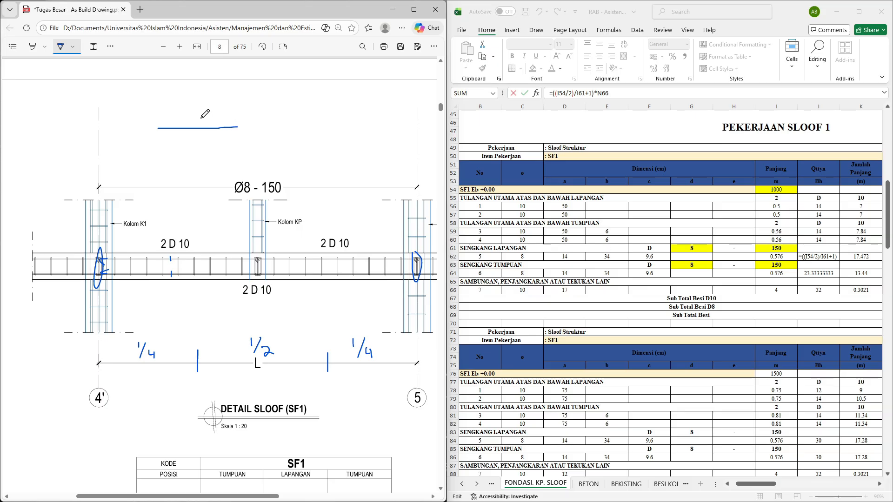
pyautogui.moveTo(298, 114); pyautogui.dragTo(297, 125)
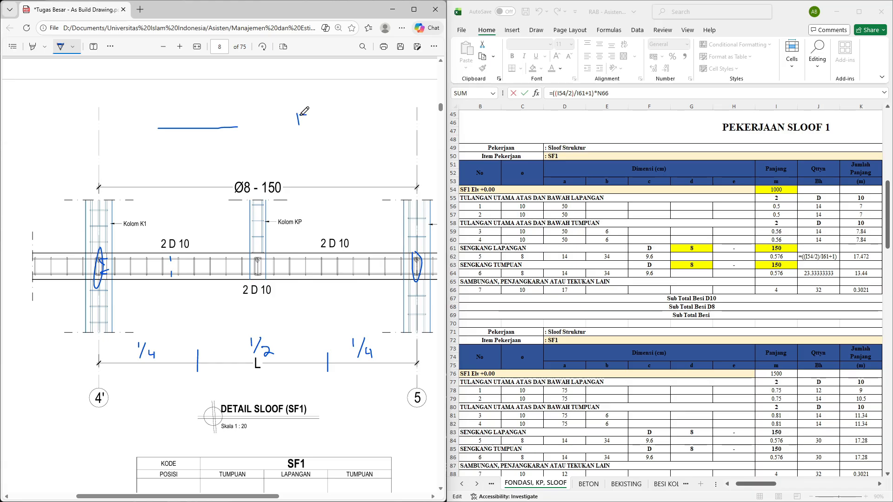
pyautogui.moveTo(300, 117)
pyautogui.mouseDown()
pyautogui.moveTo(320, 123)
pyautogui.moveTo(318, 113)
pyautogui.mouseUp()
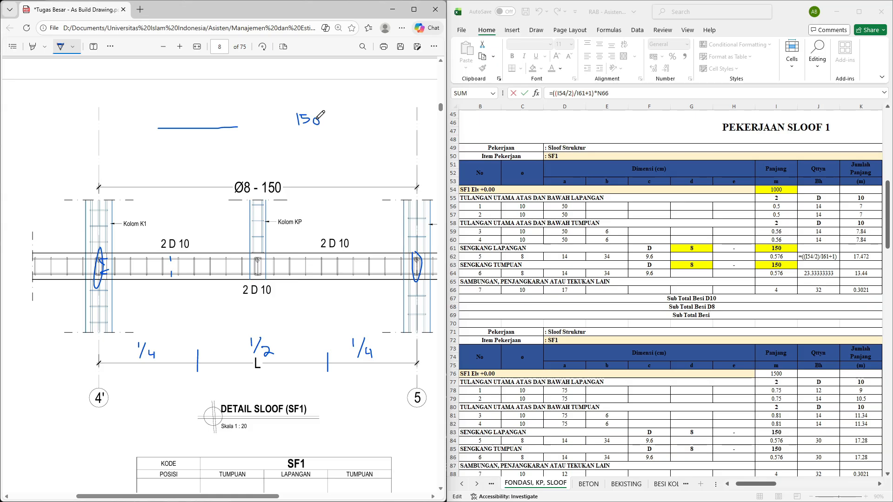
pyautogui.hotkey('ctrl', 'z')
pyautogui.moveTo(159, 136)
pyautogui.mouseDown()
pyautogui.moveTo(160, 149)
pyautogui.moveTo(237, 142)
pyautogui.moveTo(238, 150)
pyautogui.mouseUp()
pyautogui.moveTo(182, 149)
pyautogui.mouseDown()
pyautogui.moveTo(193, 161)
pyautogui.moveTo(184, 164)
pyautogui.moveTo(204, 151)
pyautogui.mouseUp()
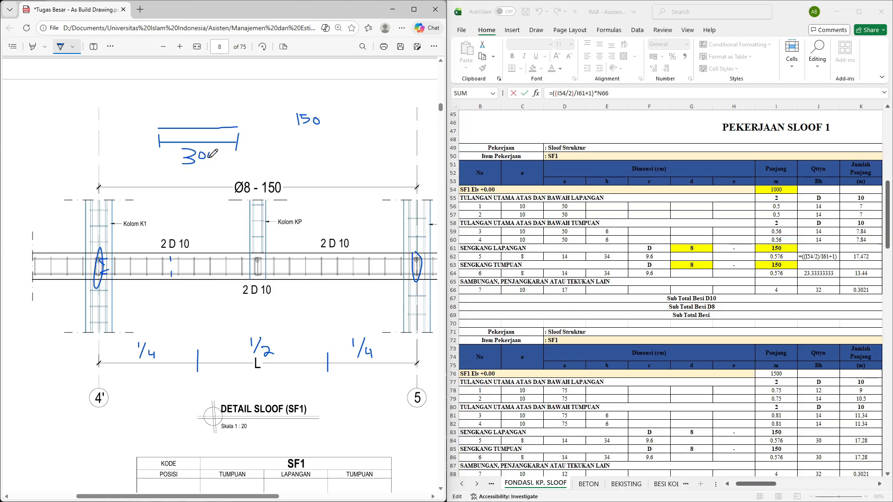
pyautogui.moveTo(212, 152); pyautogui.dragTo(208, 159)
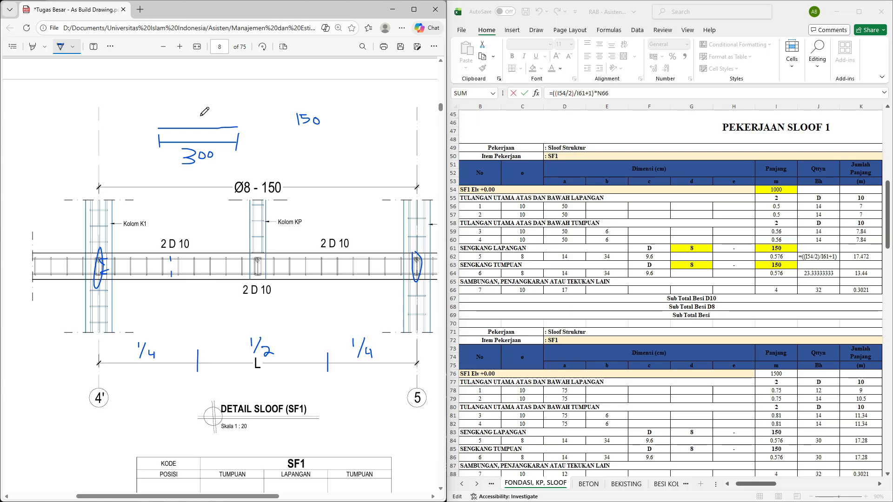
# Draw three vertical stirrup marks on the sketched beam line, one at each end and one in the middle
pyautogui.moveTo(158, 127); pyautogui.dragTo(160, 110)
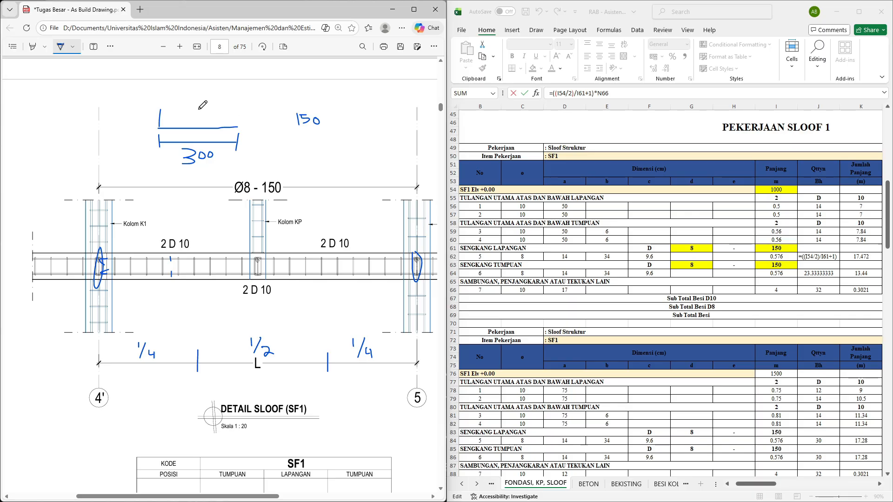
pyautogui.moveTo(199, 110); pyautogui.dragTo(199, 127)
pyautogui.click(592, 98)
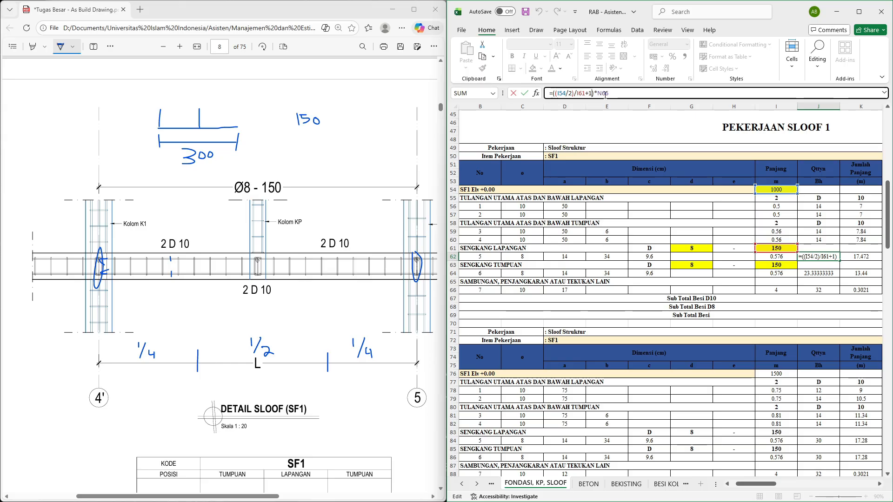
pyautogui.moveTo(237, 111); pyautogui.dragTo(238, 125)
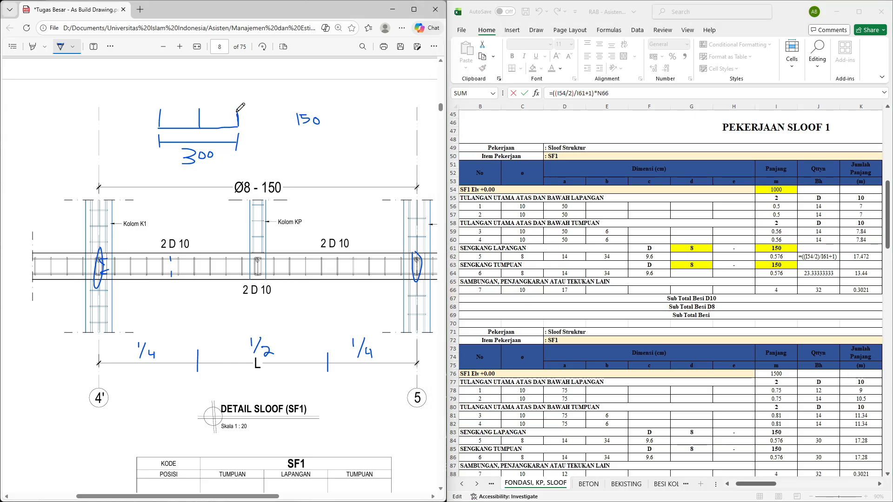
# Add one extra stirrup to the first SF1 table's Sengkang Tumpuan quantity, making its formula =((I54/2)/I63+1)*N66
pyautogui.click(618, 92)
pyautogui.press('Return')
pyautogui.hscroll(1, 693, 304)
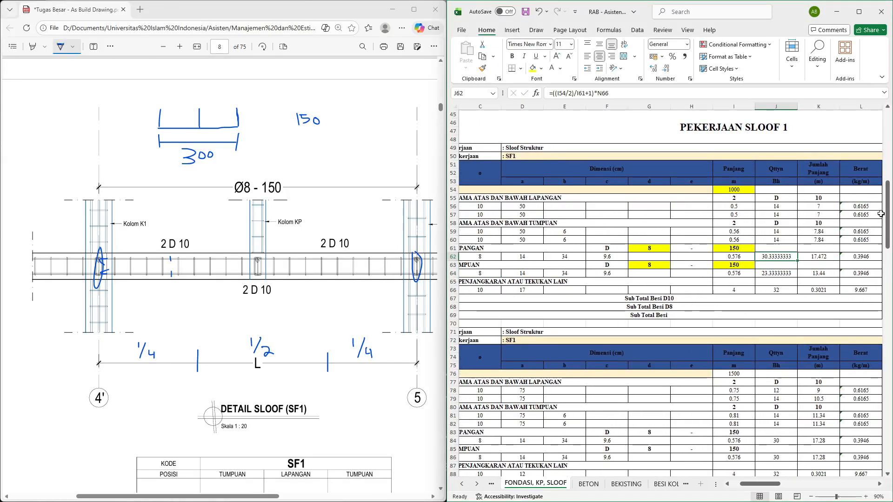
pyautogui.press('Down')
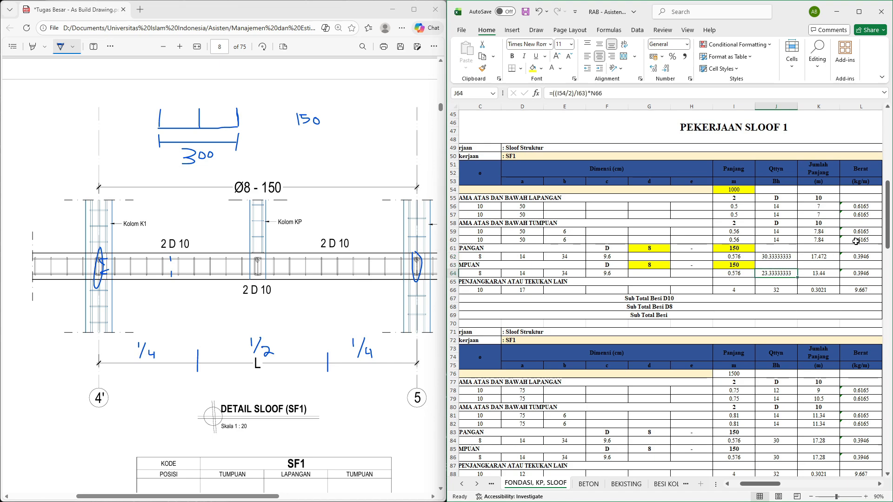
pyautogui.click(586, 93)
pyautogui.write('+1')
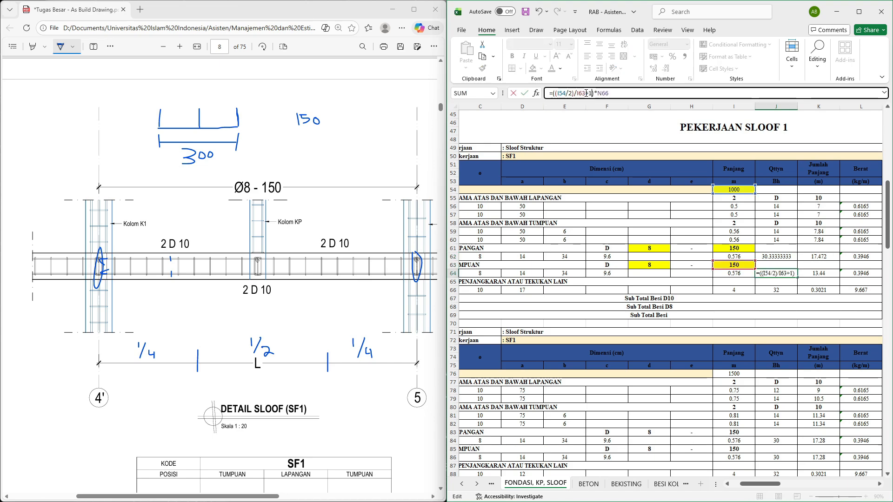
pyautogui.press('Return')
pyautogui.hscroll(1, 762, 309)
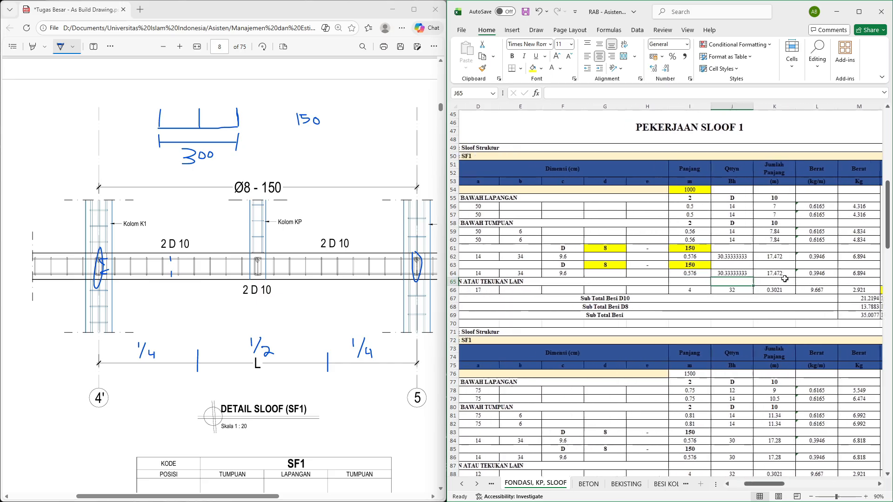
# Review the Sengkang Lapangan stirrup's formulas from total length through total weight
pyautogui.click(764, 256)
pyautogui.press('Right')
pyautogui.press('Right')
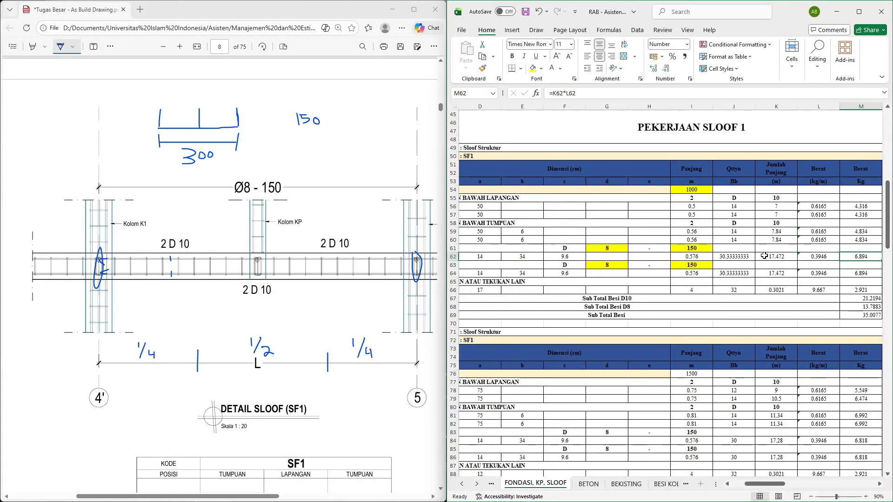
pyautogui.hscroll(-2, 764, 256)
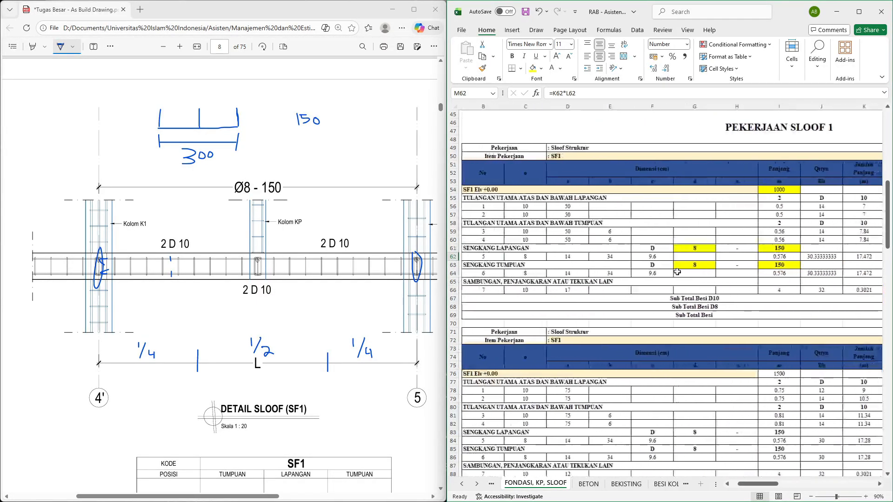
# Inspect the dimension a formula of the splice and anchorage bar with the workbook filling the screen
pyautogui.click(561, 292)
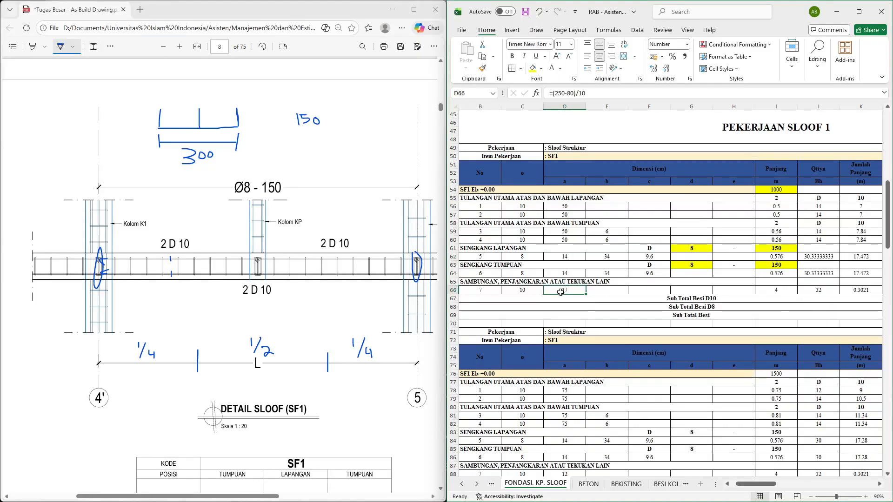
pyautogui.click(857, 12)
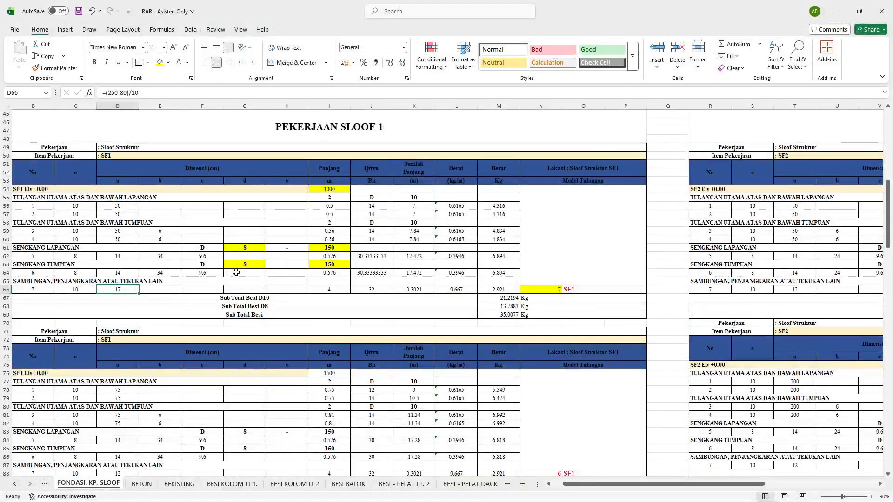
pyautogui.keyDown('ctrl'); pyautogui.scroll(3, 225, 275); pyautogui.keyUp('ctrl')
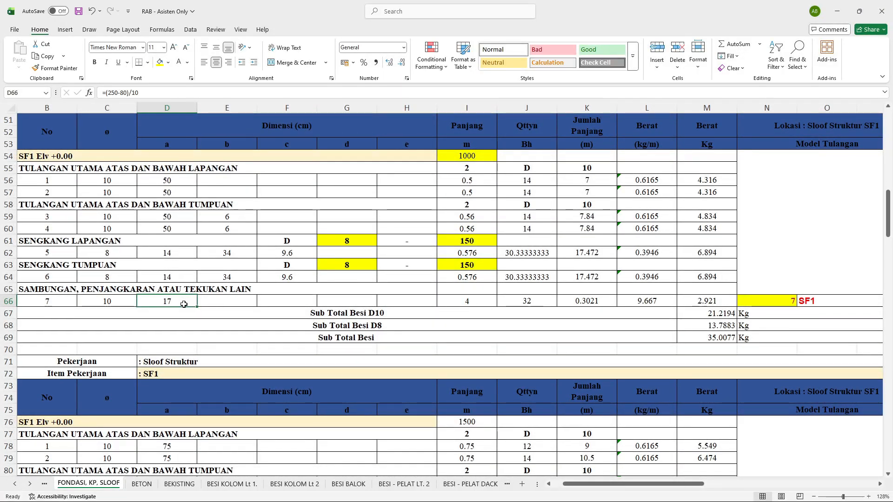
pyautogui.click(164, 94)
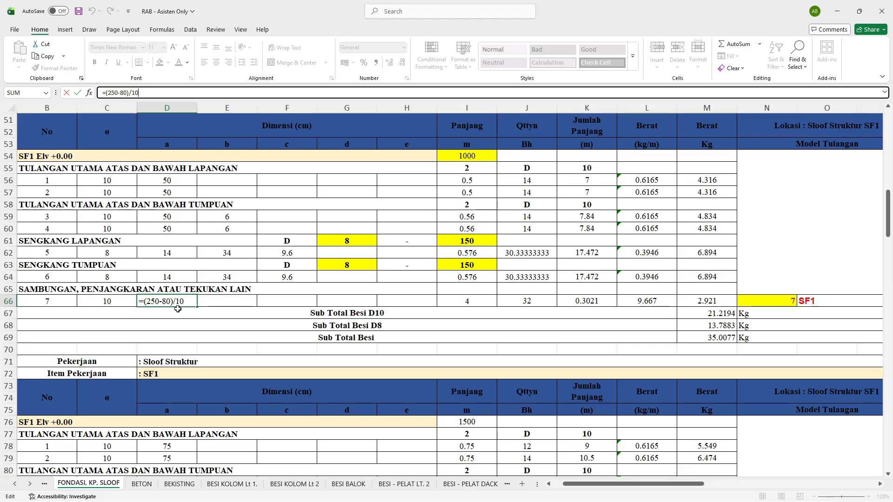
pyautogui.press('Return')
pyautogui.press('Up')
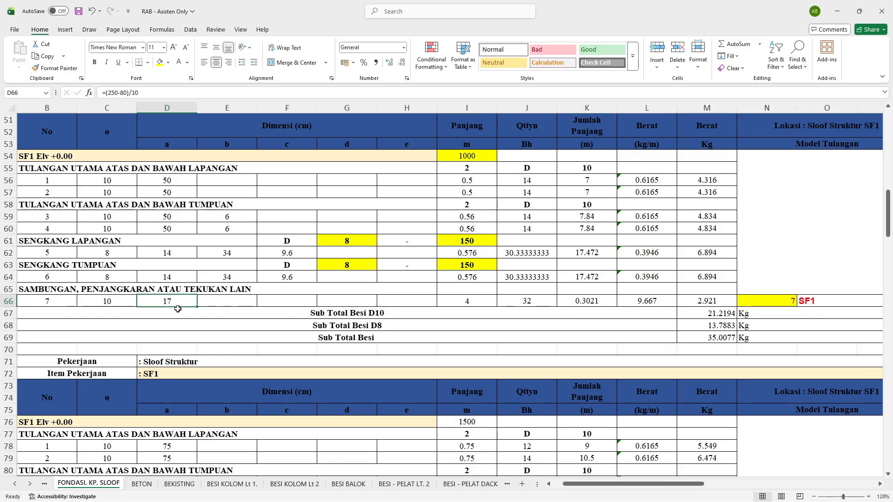
pyautogui.click(165, 92)
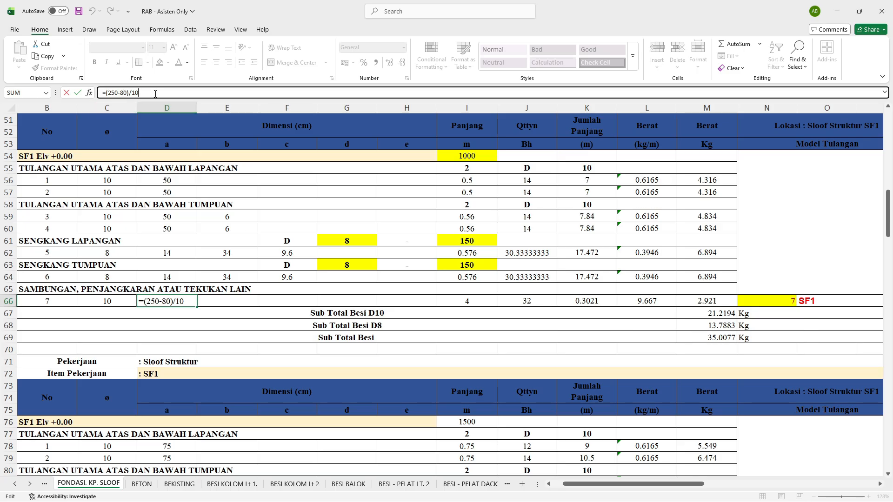
pyautogui.press('Return')
pyautogui.press('Up')
# Inspect the length formula of the splice and anchorage bar, and that of the Sengkang Tumpuan stirrup
pyautogui.press('Right')
pyautogui.press('Right')
pyautogui.press('Right')
pyautogui.press('Right')
pyautogui.press('Right')
pyautogui.press('Right')
pyautogui.press('Right')
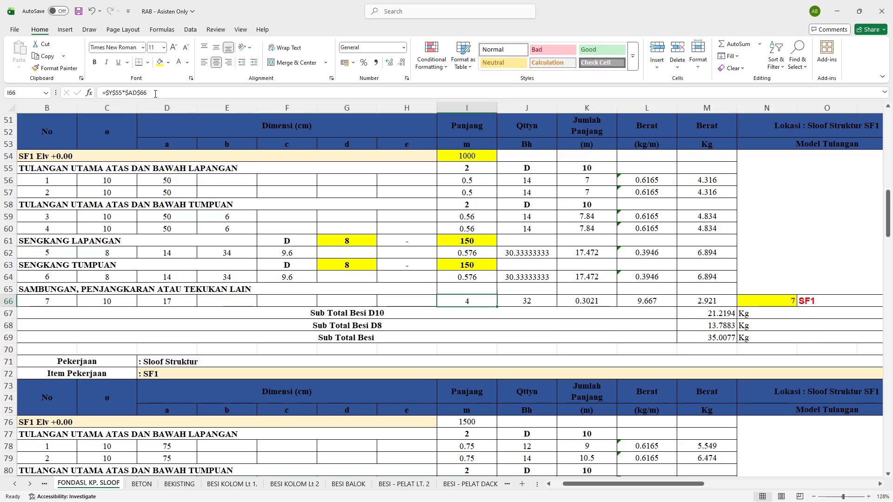
pyautogui.press('Up')
pyautogui.press('Up')
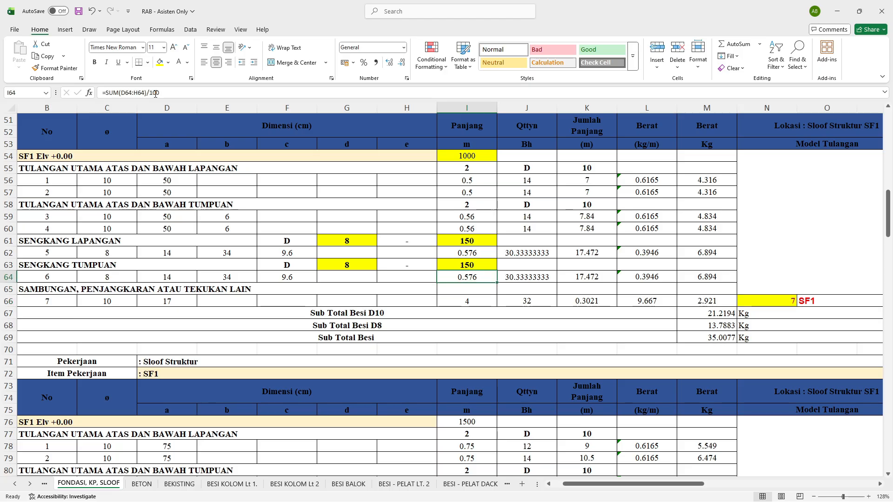
# Copy the Sengkang Tumpuan stirrup's length formula to the splice and anchorage bar's length in the first SF1 table
pyautogui.hotkey('ctrl', 'c')
pyautogui.press('Down')
pyautogui.press('Down')
pyautogui.hotkey('ctrl', 'v')
# Set the splice and anchorage bar's quantity to the bar count times the number of SF1 sloofs, with the formula =I55*N66
pyautogui.press('Right')
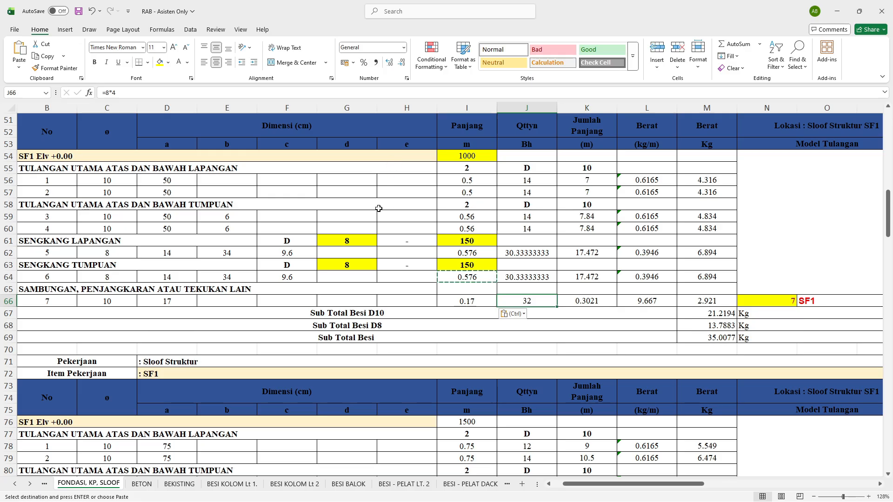
pyautogui.press('Escape')
pyautogui.write('=')
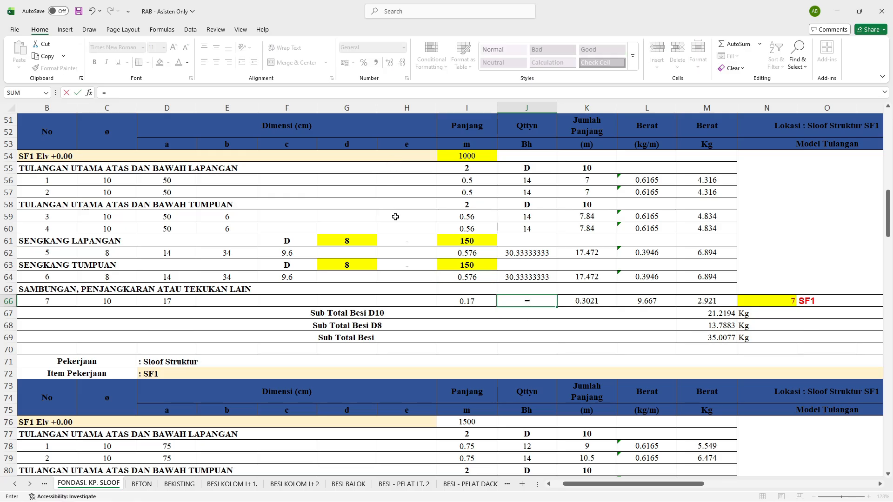
pyautogui.click(466, 167)
pyautogui.write('*')
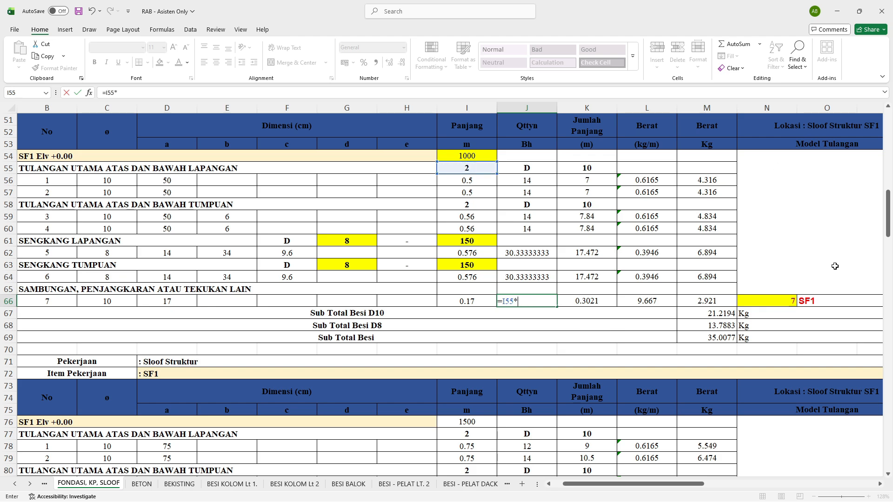
pyautogui.click(772, 301)
pyautogui.press('Return')
# Copy the Sengkang Tumpuan's kg/m unit weight formula to the splice and anchorage bar's unit weight
pyautogui.click(651, 299)
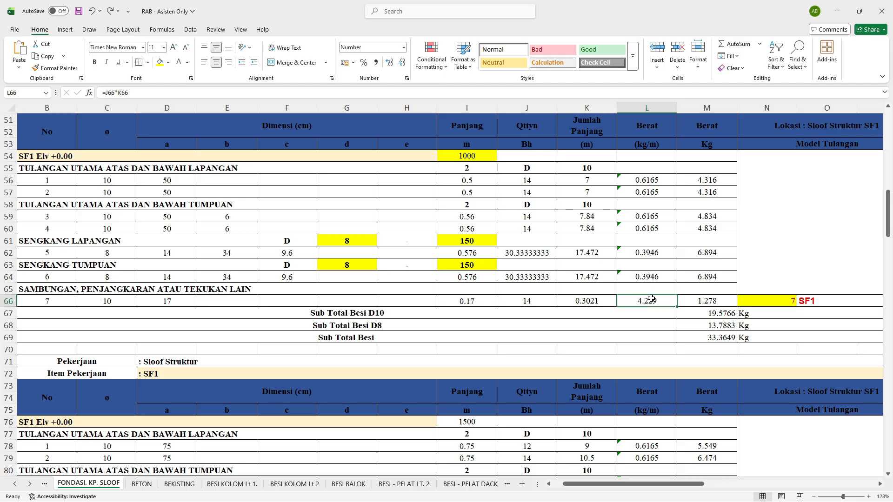
pyautogui.click(648, 279)
pyautogui.hotkey('ctrl', 'c')
pyautogui.press('Down')
pyautogui.press('Down')
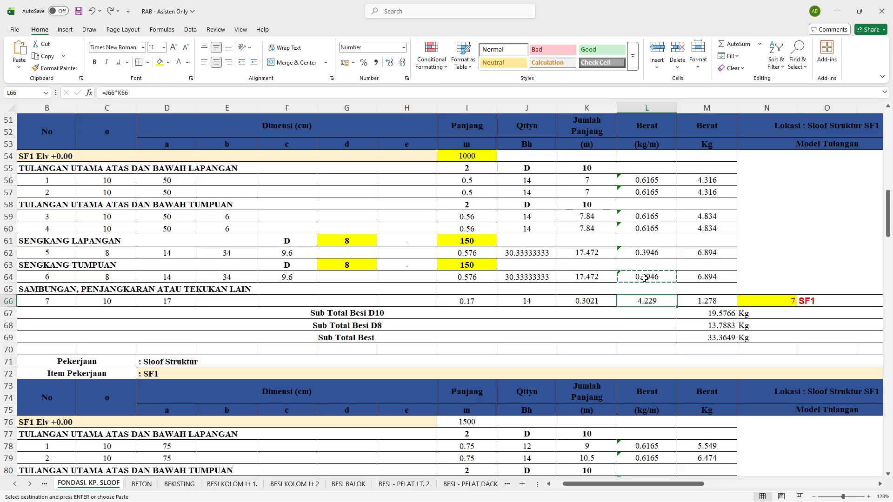
pyautogui.hotkey('ctrl', 'v')
# Replace the splice bar's total length formula with a copy of the first main bar's, giving =I66*J66
pyautogui.press('Left')
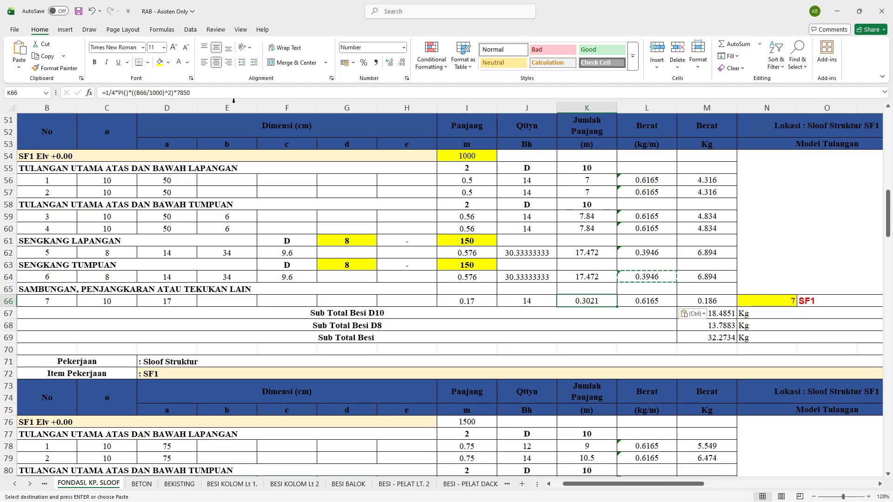
pyautogui.press('F2')
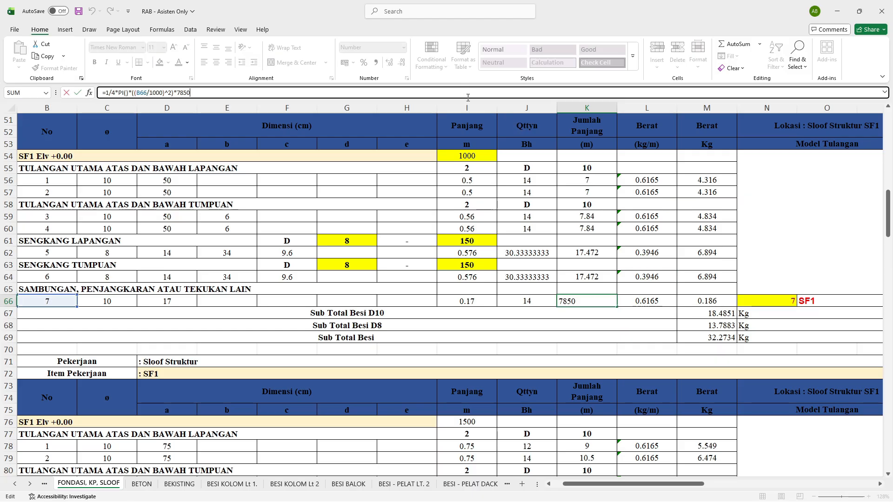
pyautogui.click(605, 181)
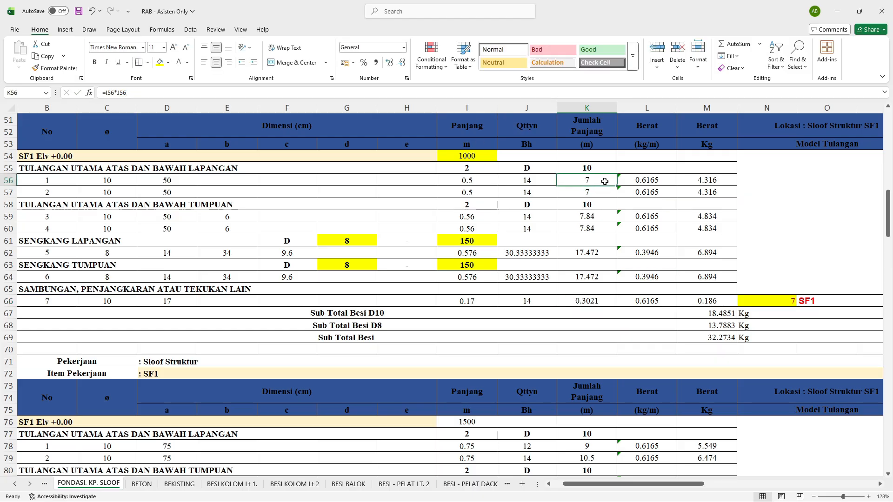
pyautogui.hotkey('ctrl', 'c')
pyautogui.click(592, 300)
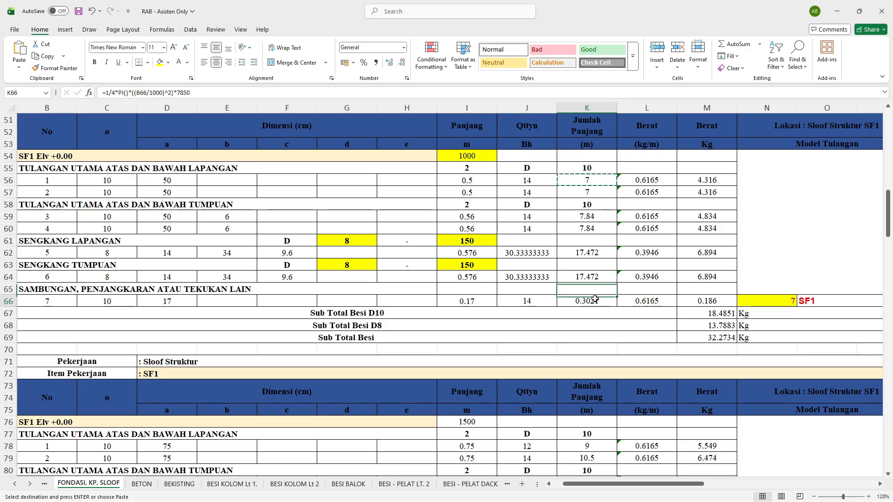
pyautogui.hotkey('ctrl', 'v')
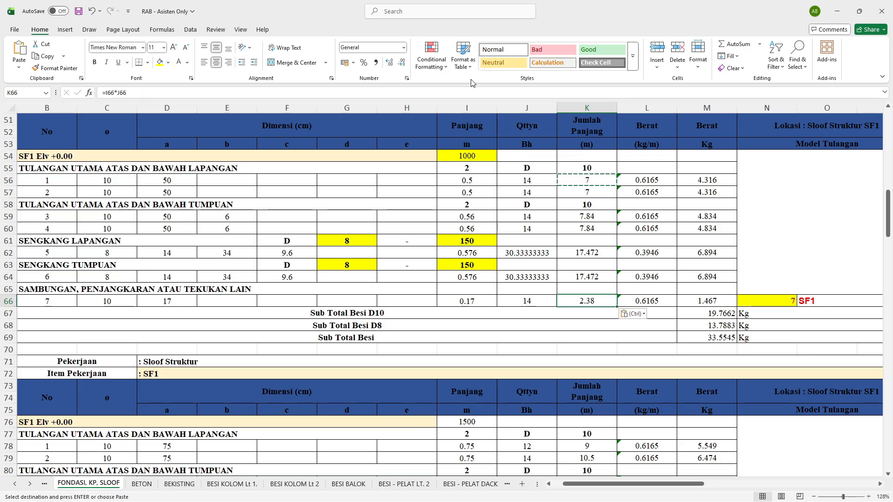
# Inspect the total length and total weight formulas of the splice and anchorage bar
pyautogui.click(477, 92)
pyautogui.press('Return')
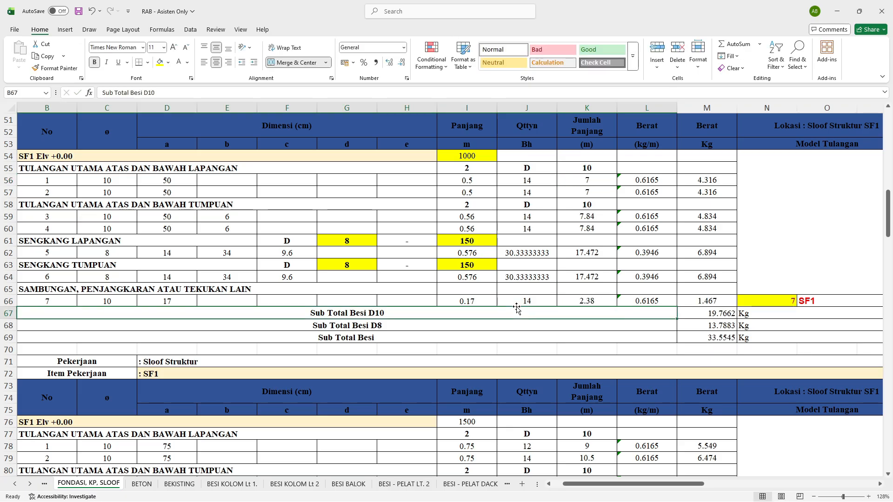
pyautogui.press('Up')
pyautogui.press('Right')
pyautogui.press('Right')
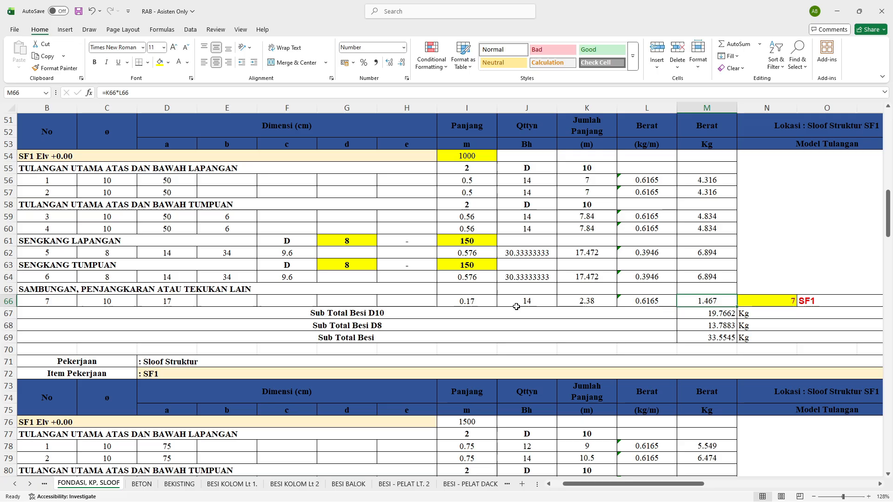
pyautogui.click(270, 93)
pyautogui.press('Return')
# Examine the first SF1 table as a whole and the formulas of its D10, D8 and overall steel subtotals
pyautogui.press('Down')
pyautogui.press('Down')
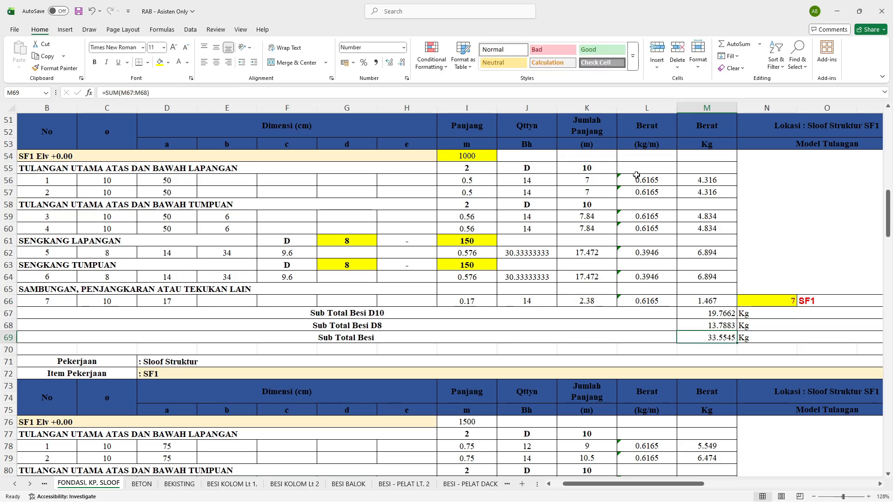
pyautogui.scroll(-3, 422, 179)
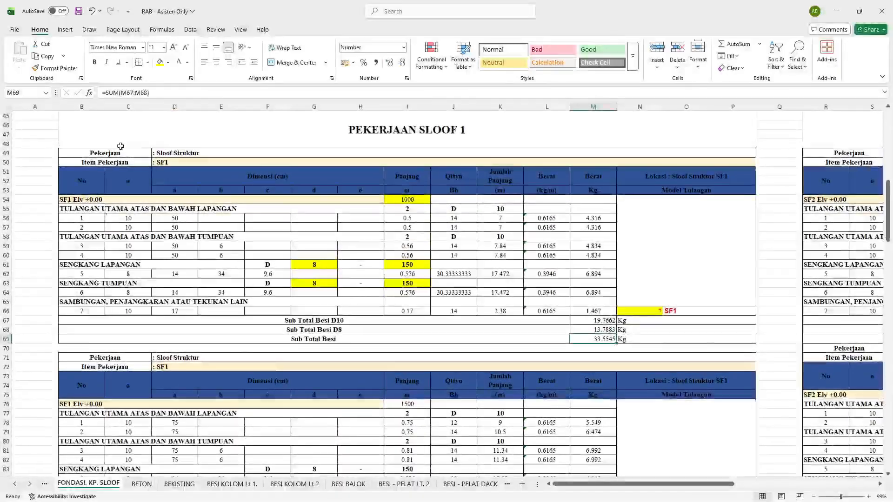
pyautogui.moveTo(110, 161); pyautogui.dragTo(594, 342)
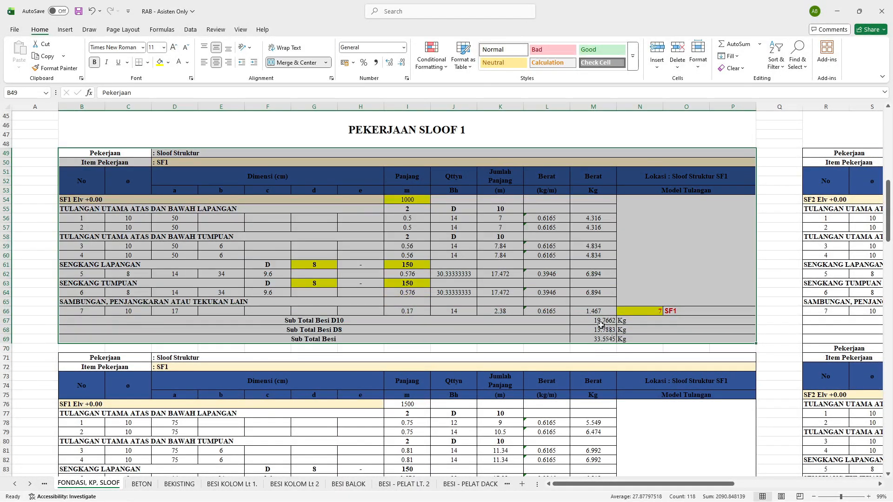
pyautogui.click(601, 327)
pyautogui.press('Up')
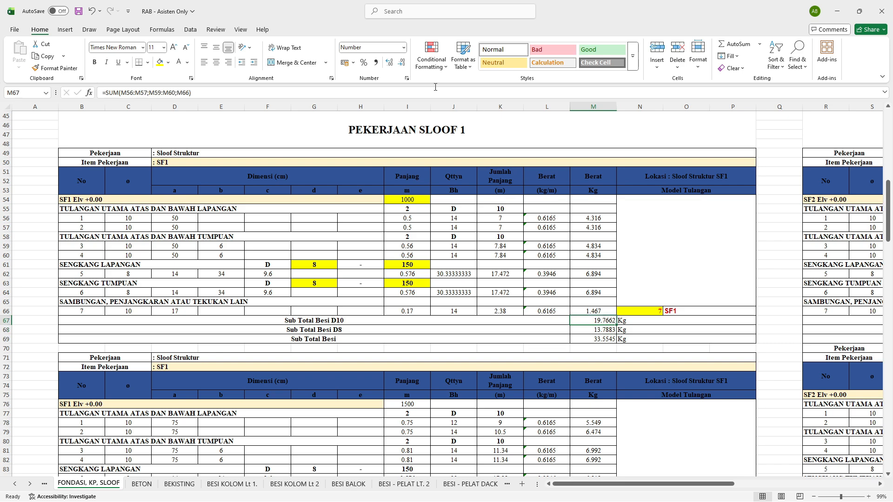
pyautogui.click(407, 96)
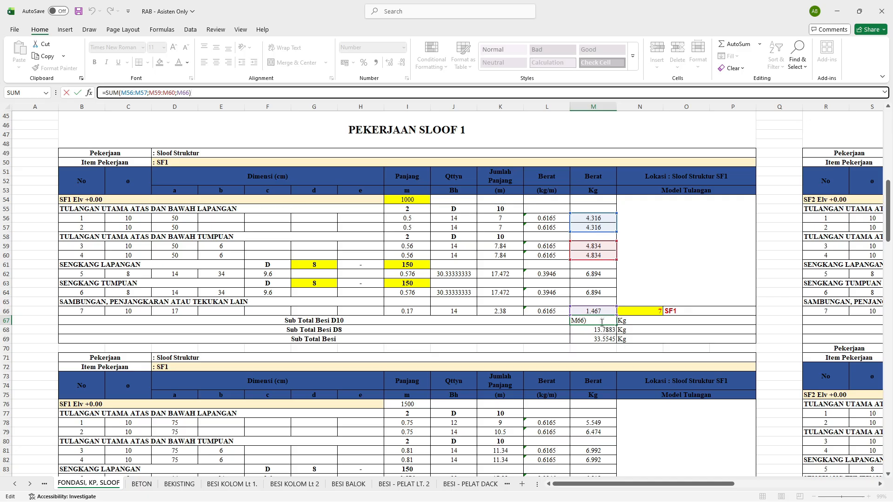
pyautogui.press('Return')
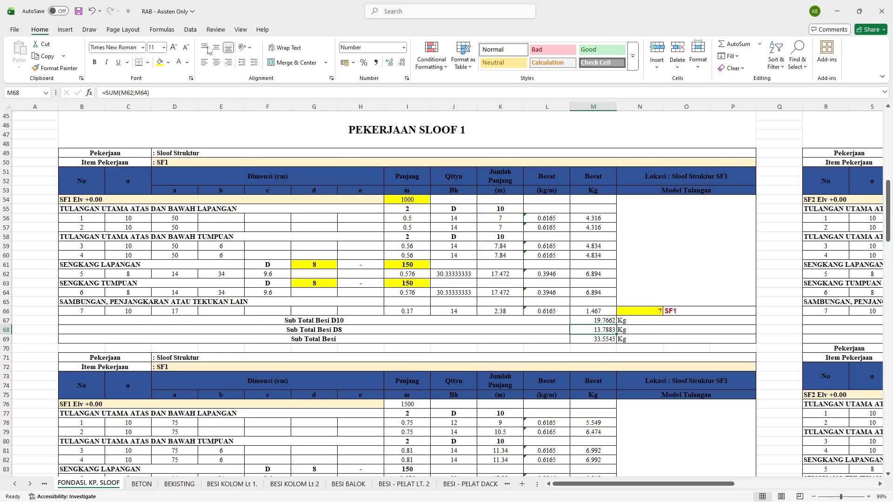
pyautogui.click(184, 95)
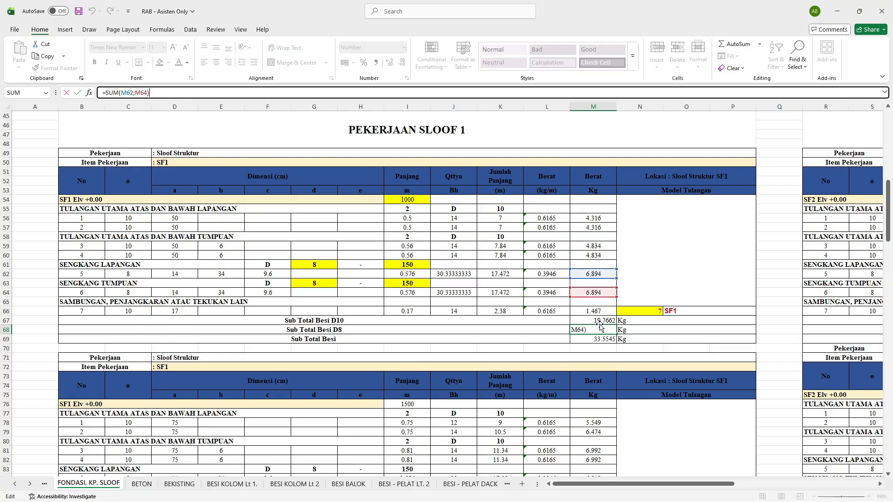
pyautogui.press('Return')
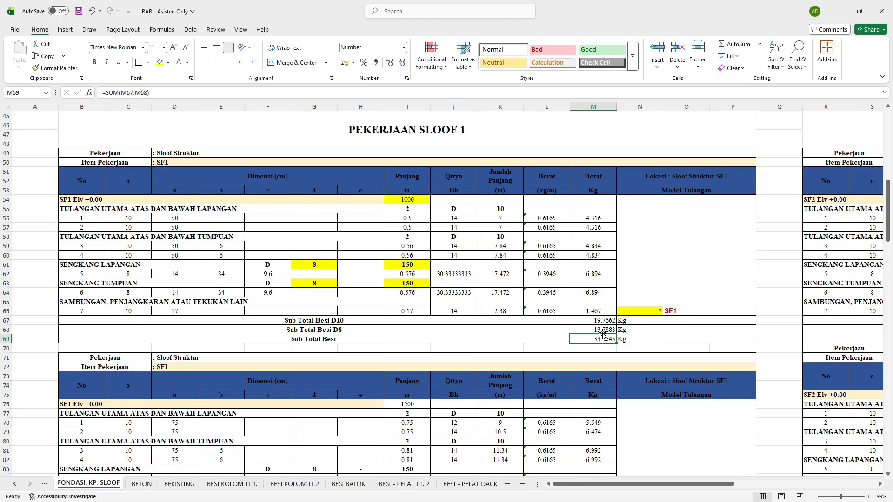
pyautogui.press('F2')
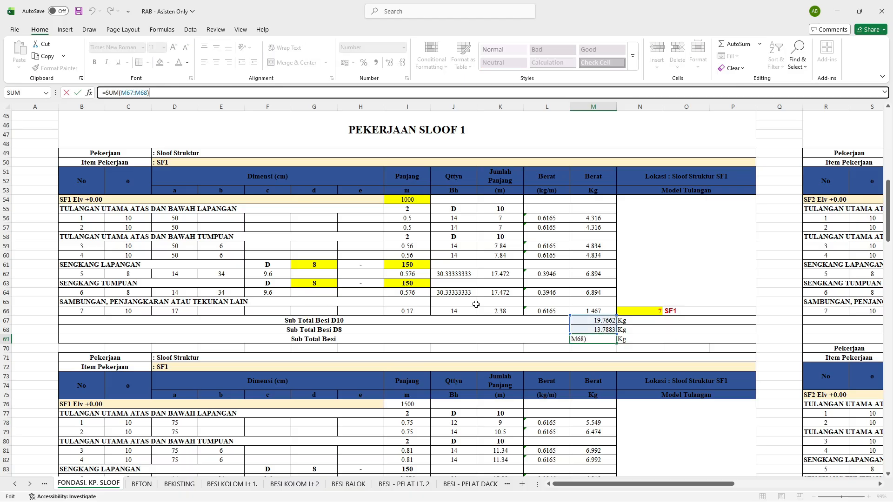
pyautogui.press('Return')
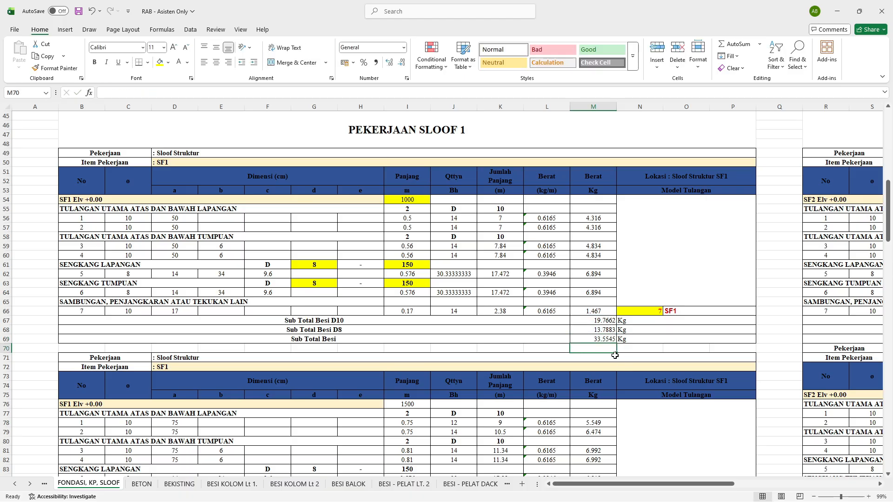
# Switch to the as-built drawing PDF and mark SF1 spans on the Denah Sloof along axis 1 between B and C and axis B between 1 and 2
pyautogui.click(416, 198)
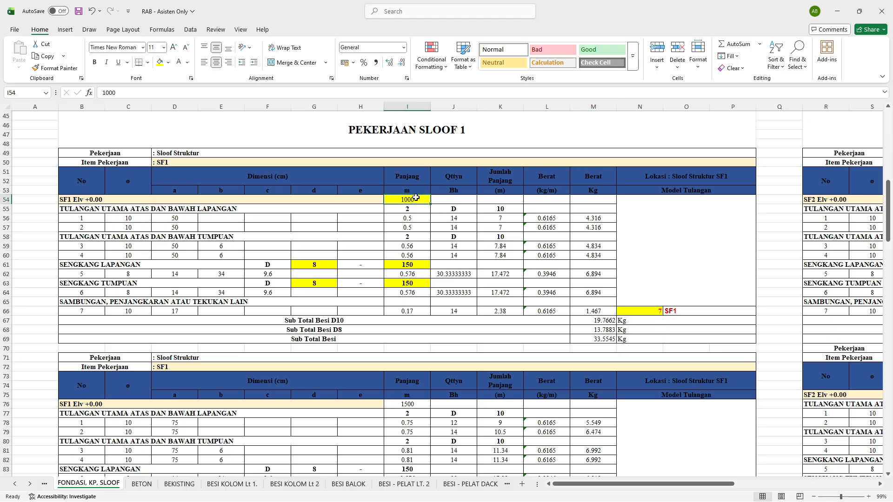
pyautogui.hotkey('alt', 'Tab')
pyautogui.hotkey('alt', 'Tab')
pyautogui.hotkey('alt', 'Tab')
pyautogui.hotkey('alt', 'Tab')
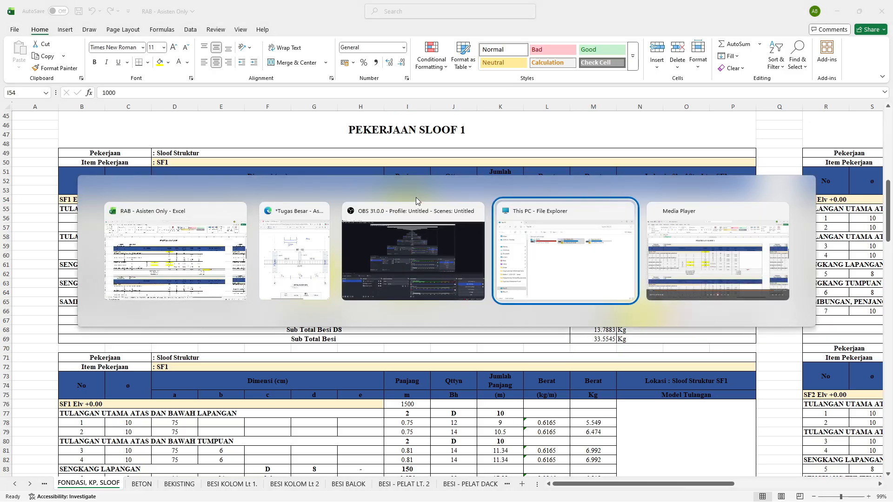
pyautogui.hotkey('alt', 'shift', 'Tab')
pyautogui.hotkey('alt', 'shift', 'Tab')
pyautogui.hotkey('alt', 'shift', 'Tab')
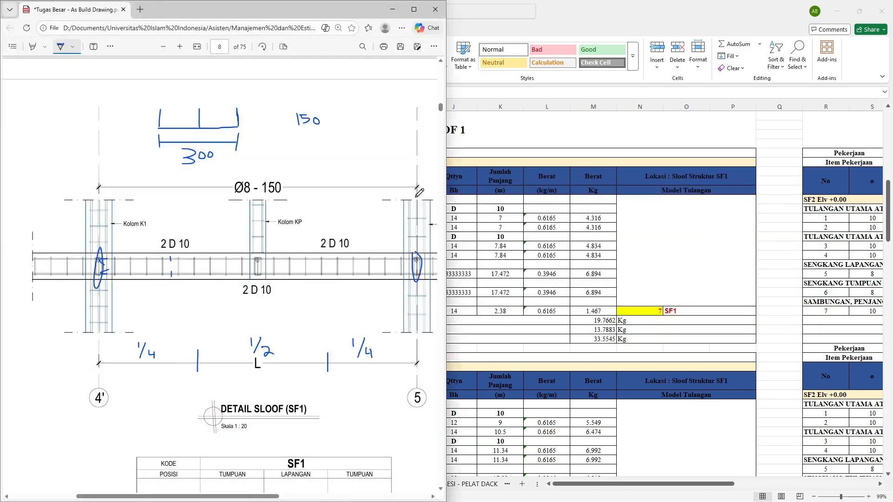
pyautogui.scroll(10, 307, 173)
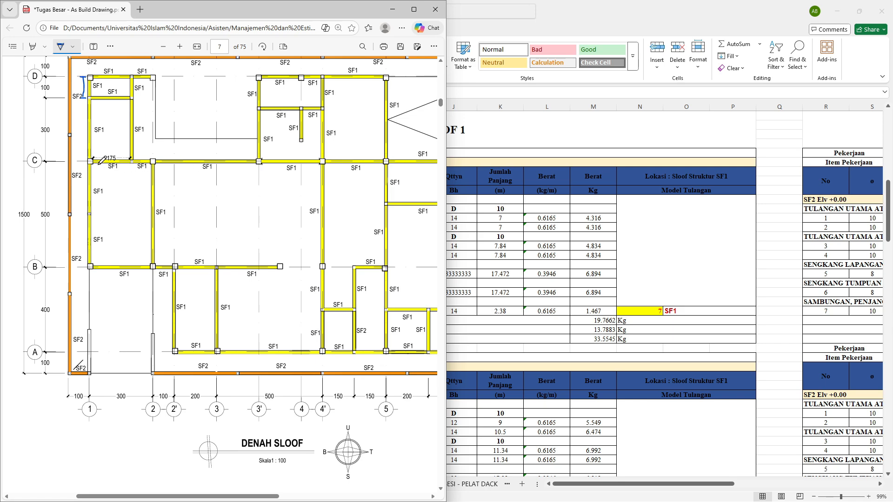
pyautogui.moveTo(99, 172)
pyautogui.mouseDown()
pyautogui.moveTo(99, 254)
pyautogui.moveTo(157, 275)
pyautogui.mouseUp()
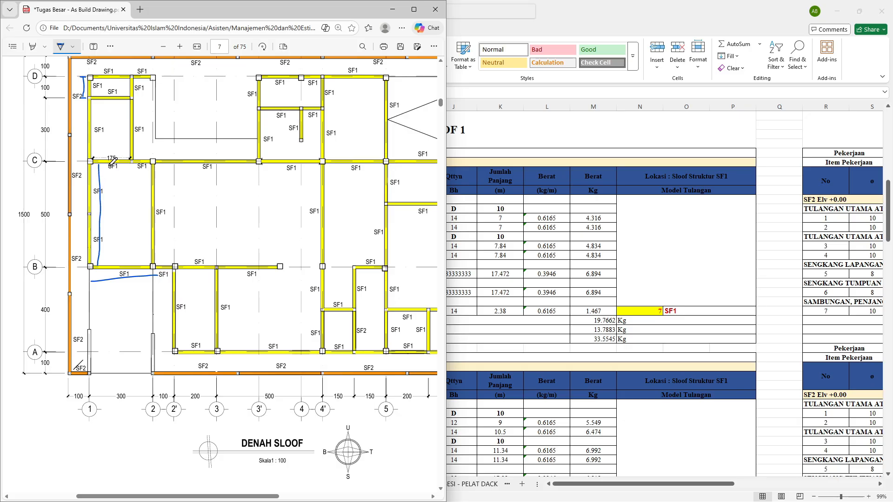
pyautogui.moveTo(111, 164); pyautogui.dragTo(111, 262)
# Return to the Excel workbook and examine the lengths and unit counts of the 3000, 4000 and 5000 SF1 tables on the FONDASI, KP, SLOOF sheet
pyautogui.click(511, 307)
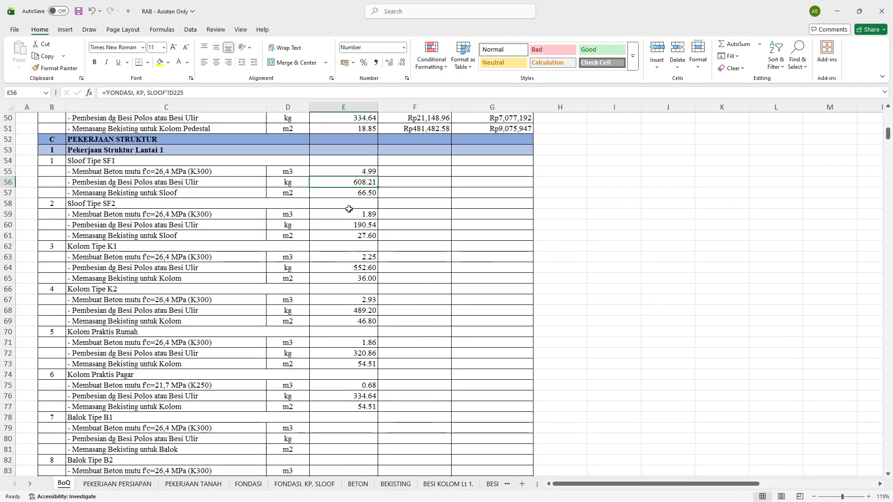
pyautogui.click(305, 484)
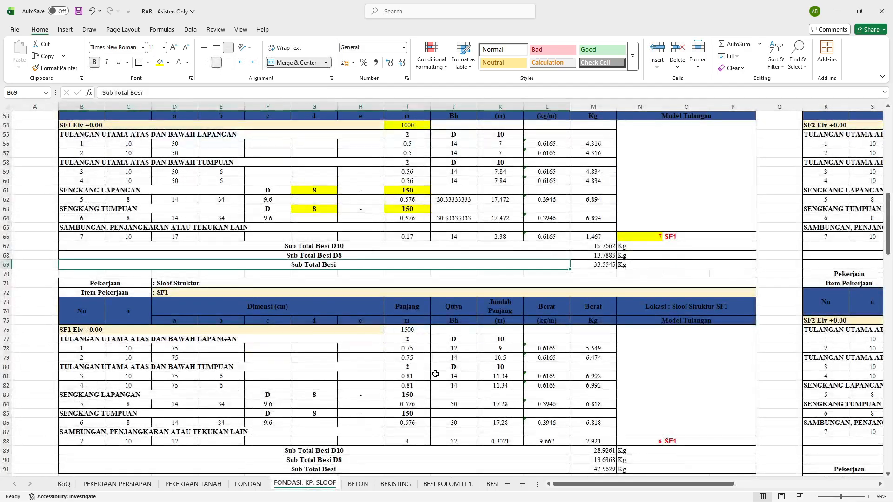
pyautogui.scroll(-2, 435, 374)
pyautogui.scroll(-15, 435, 374)
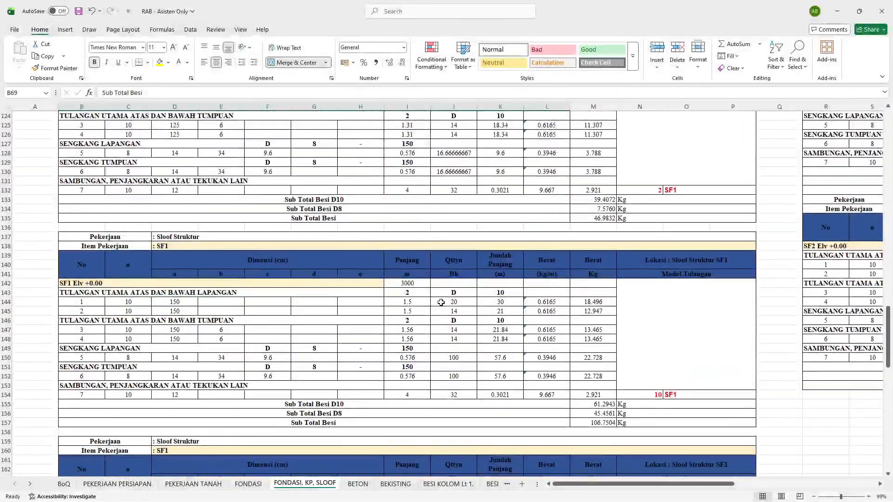
pyautogui.click(415, 285)
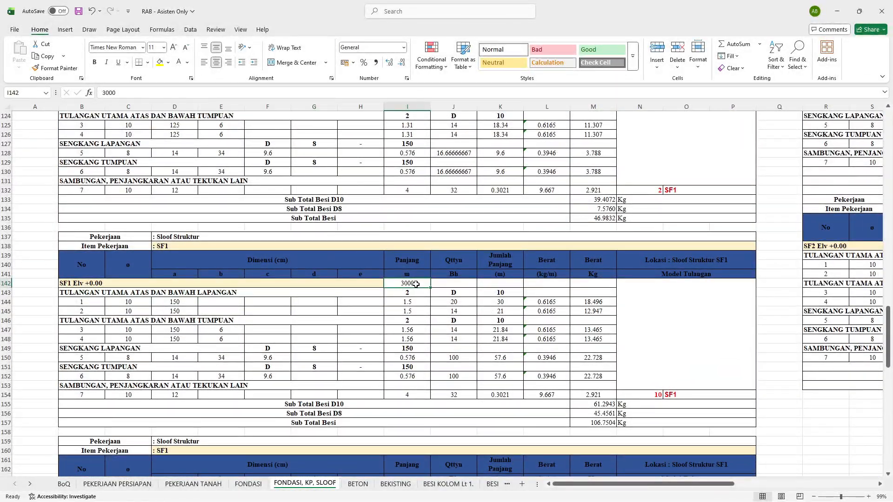
pyautogui.moveTo(665, 395); pyautogui.dragTo(660, 396)
pyautogui.scroll(-14, 660, 396)
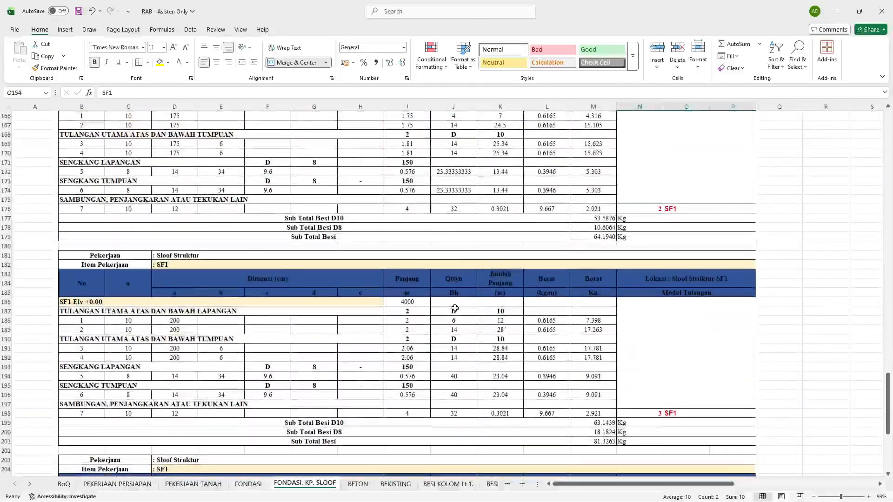
pyautogui.click(419, 303)
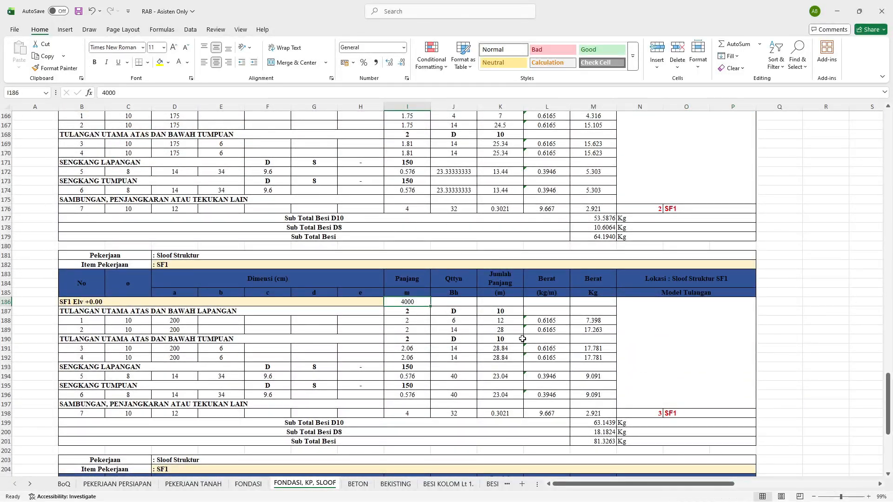
pyautogui.click(656, 414)
pyautogui.scroll(-11, 651, 414)
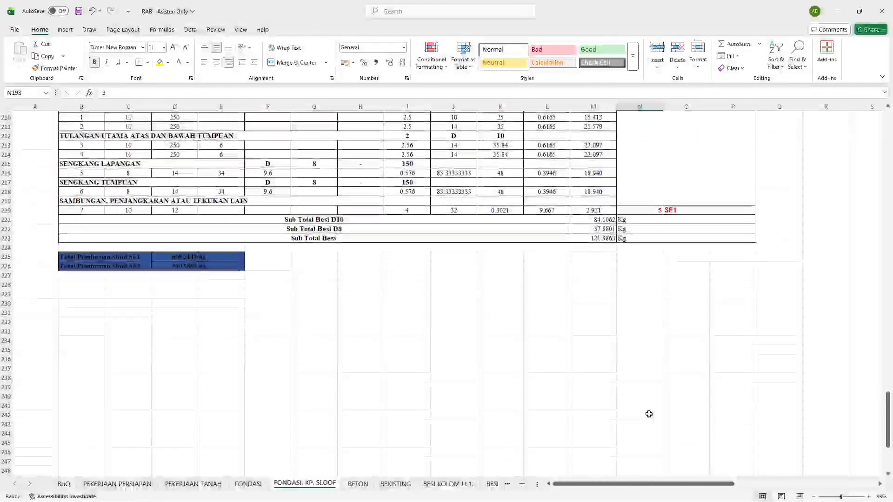
pyautogui.click(413, 193)
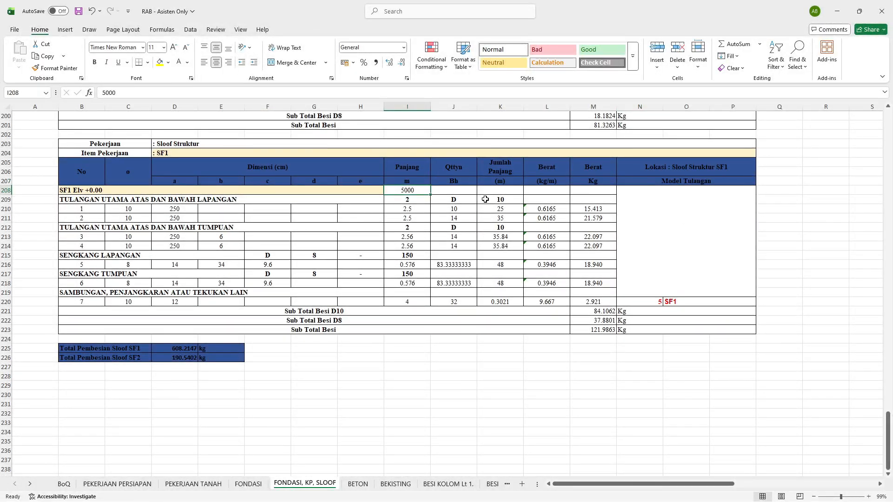
# Examine the total SF1 and SF2 sloof reinforcement formulas below the 5000 SF1 table and the BoQ cells linked to them
pyautogui.click(652, 302)
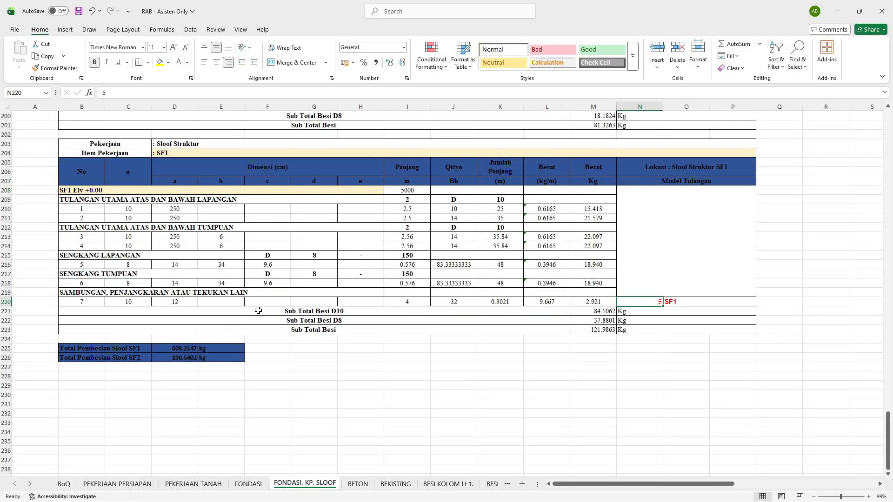
pyautogui.click(192, 348)
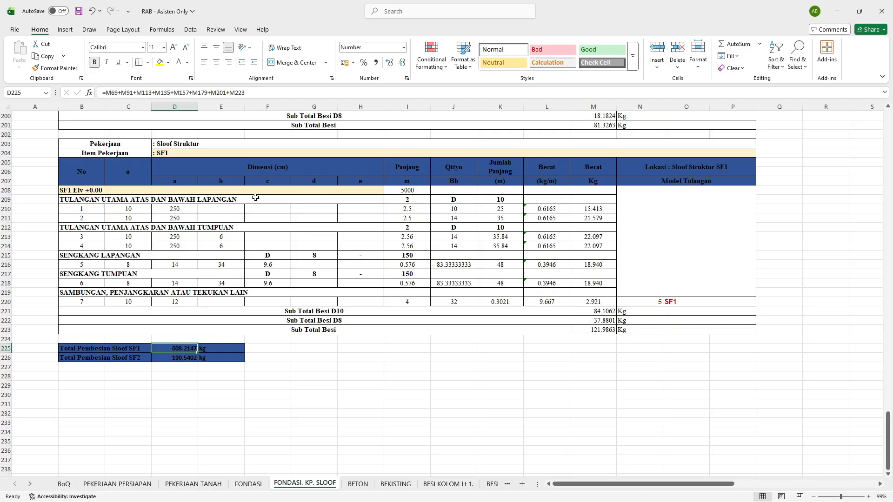
pyautogui.click(264, 93)
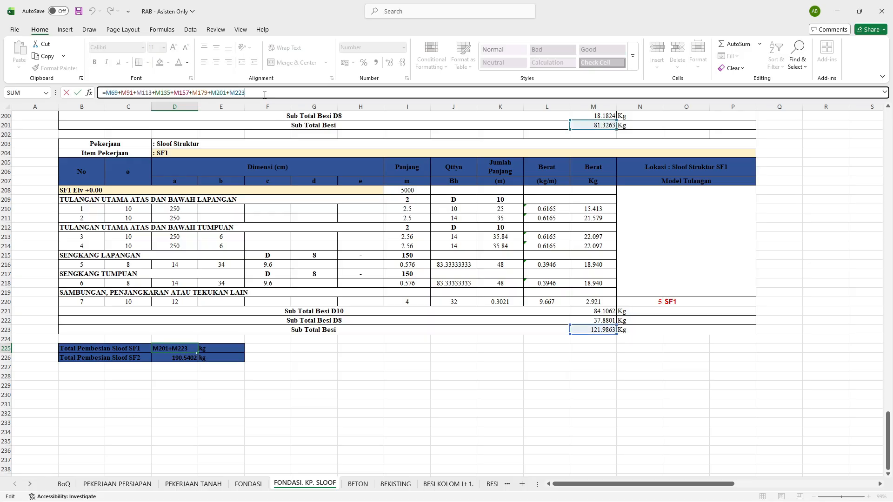
pyautogui.press('Return')
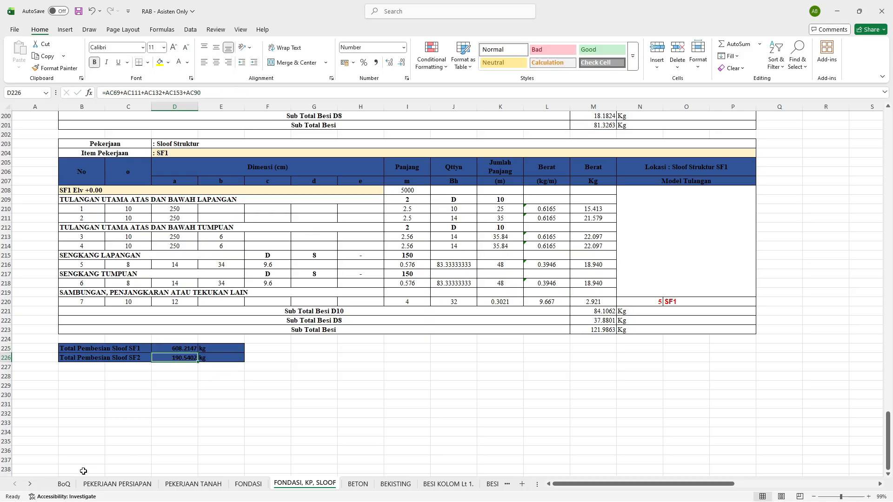
pyautogui.click(65, 484)
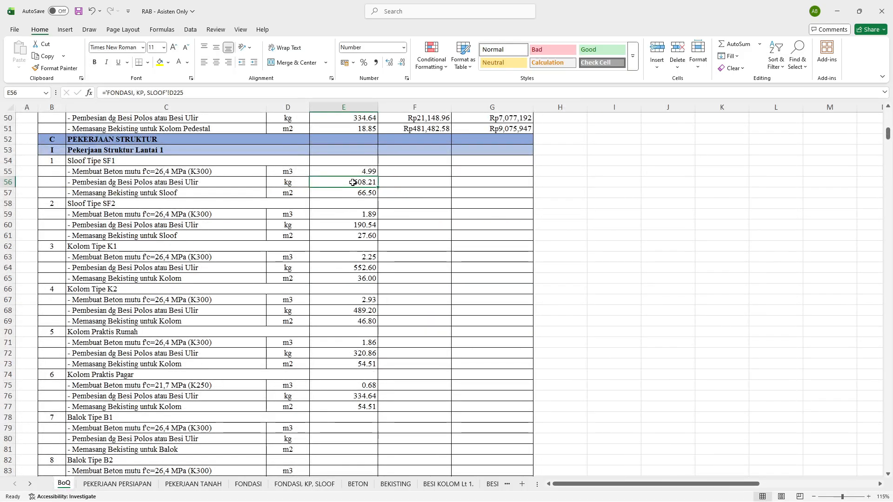
pyautogui.click(337, 225)
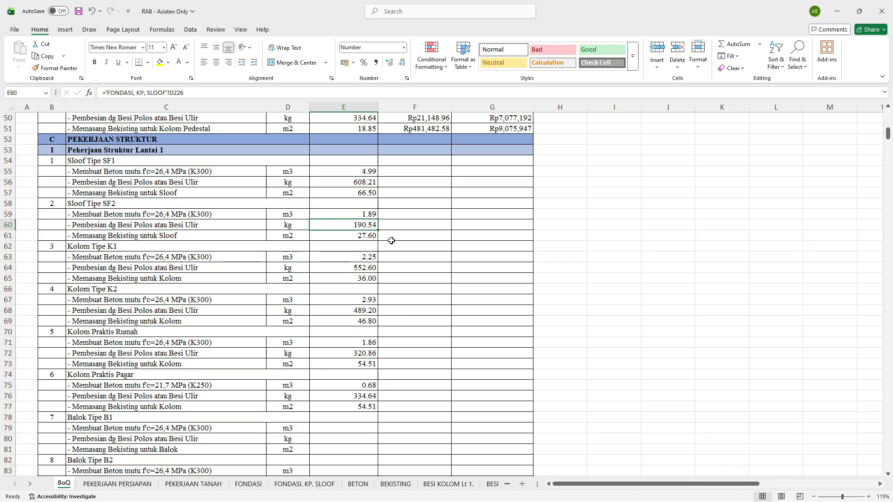
# Switch to the as-built drawing PDF and find the Detail Sloof (SF2) with its table of dimensions and reinforcement
pyautogui.hotkey('alt', 'Tab')
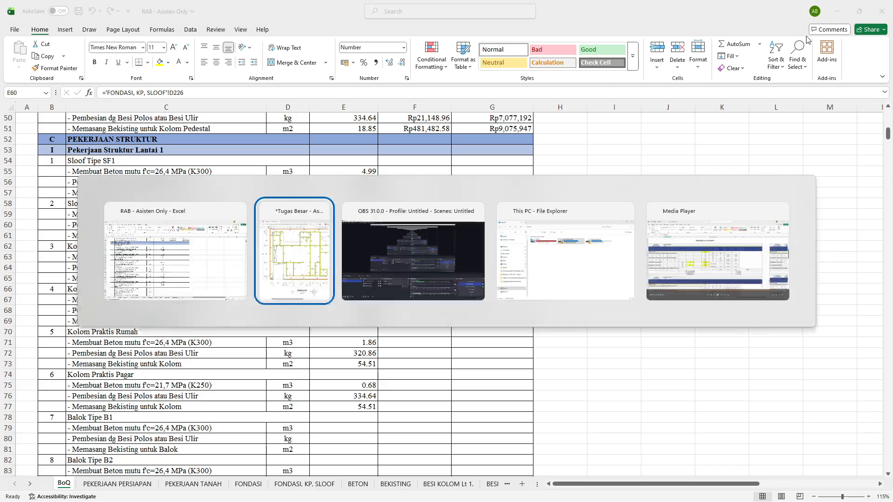
pyautogui.scroll(-8, 438, 271)
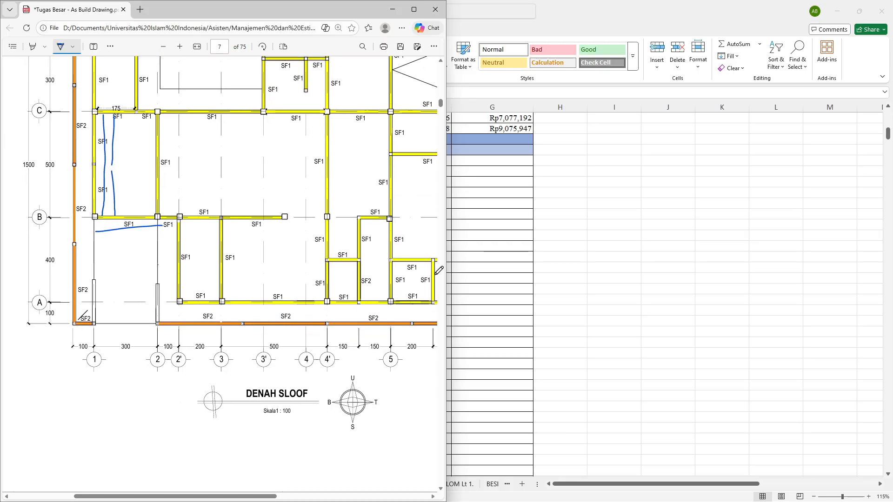
pyautogui.scroll(-10, 439, 271)
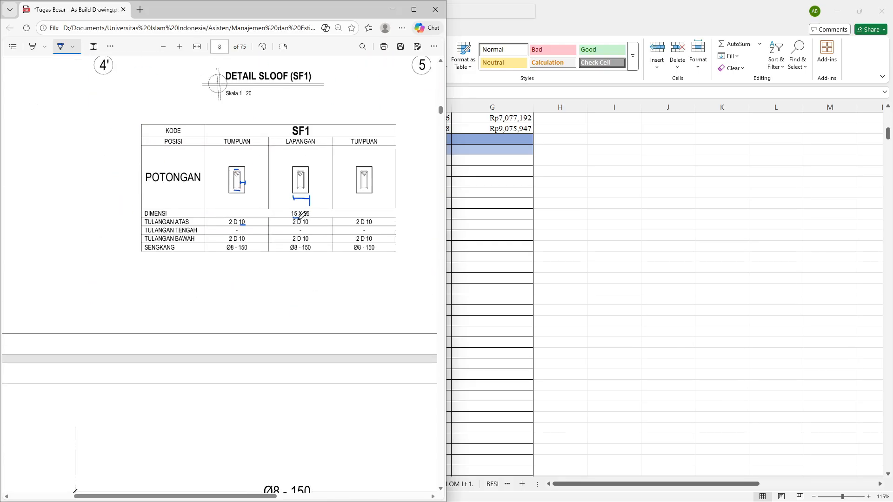
pyautogui.scroll(-10, 322, 247)
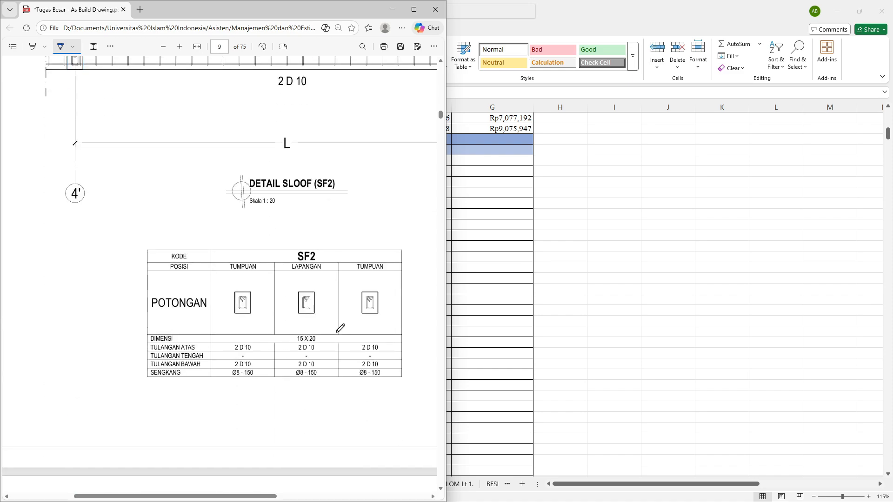
# Return to the Excel workbook and inspect the formula of the field stirrup's b dimension in the 4000 SF2 table on the FONDASI, KP, SLOOF sheet
pyautogui.click(393, 9)
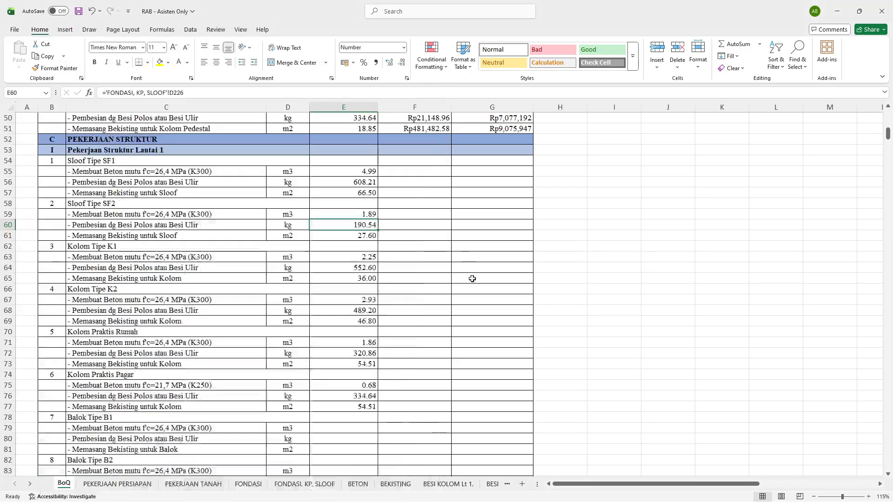
pyautogui.scroll(2, 472, 279)
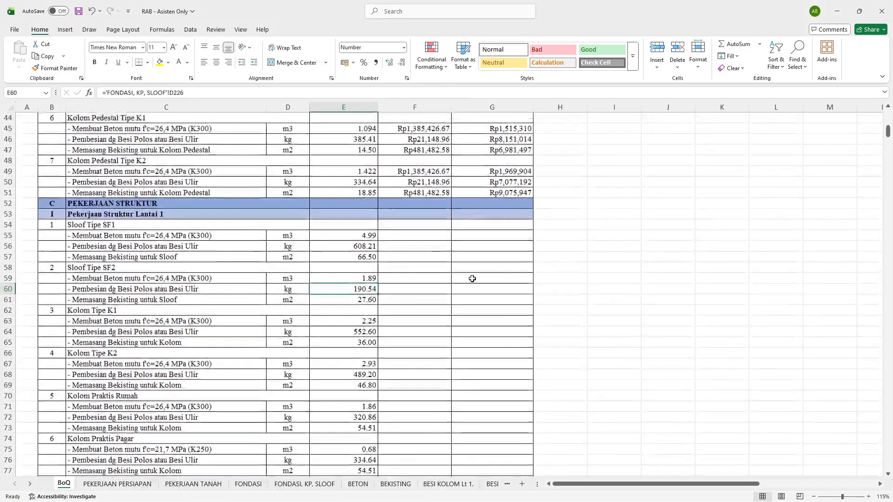
pyautogui.click(304, 483)
pyautogui.hscroll(3, 606, 335)
pyautogui.scroll(20, 605, 335)
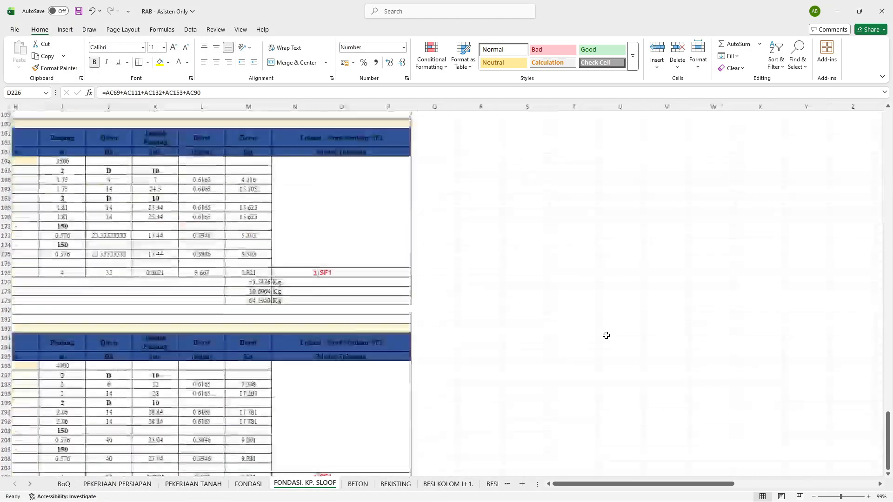
pyautogui.scroll(-15, 606, 335)
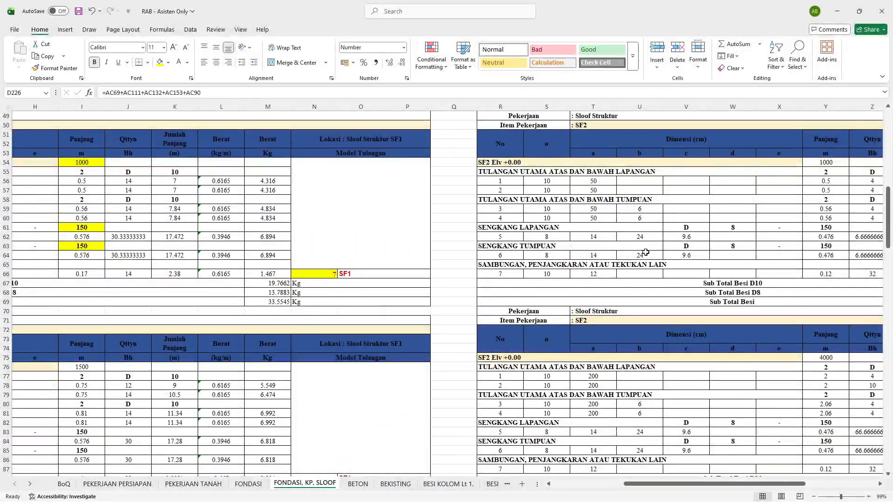
pyautogui.scroll(-2, 645, 291)
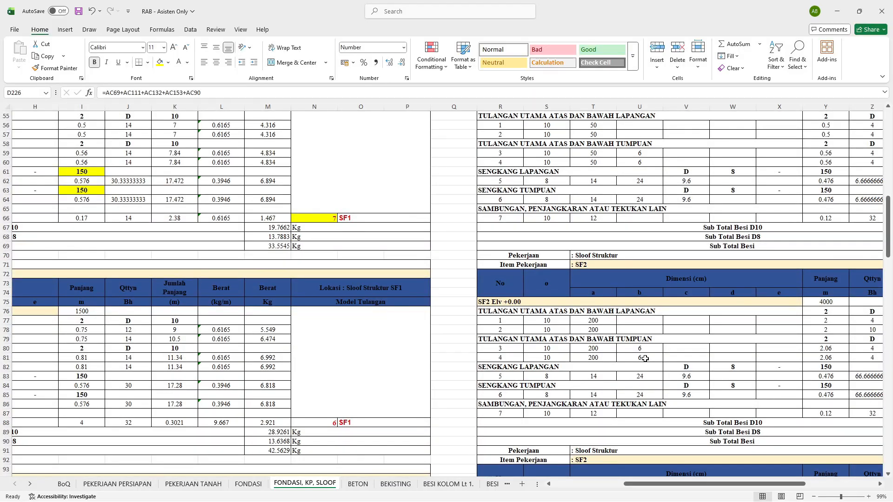
pyautogui.click(643, 375)
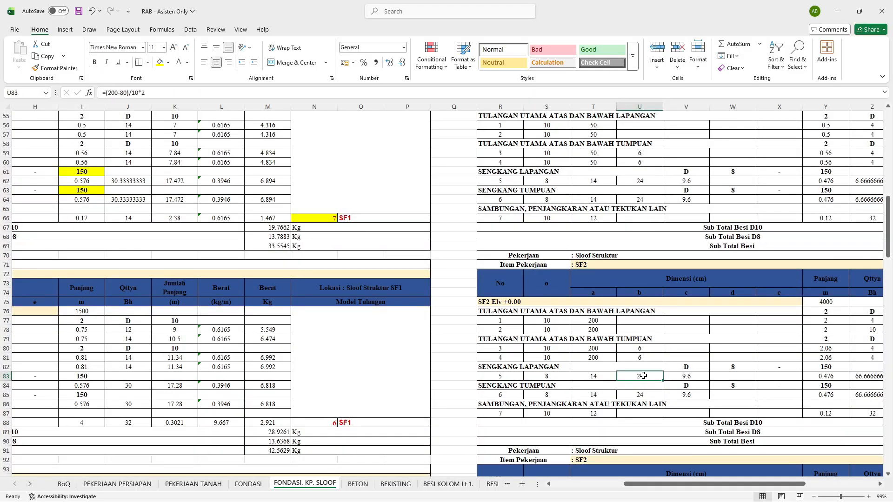
pyautogui.click(149, 93)
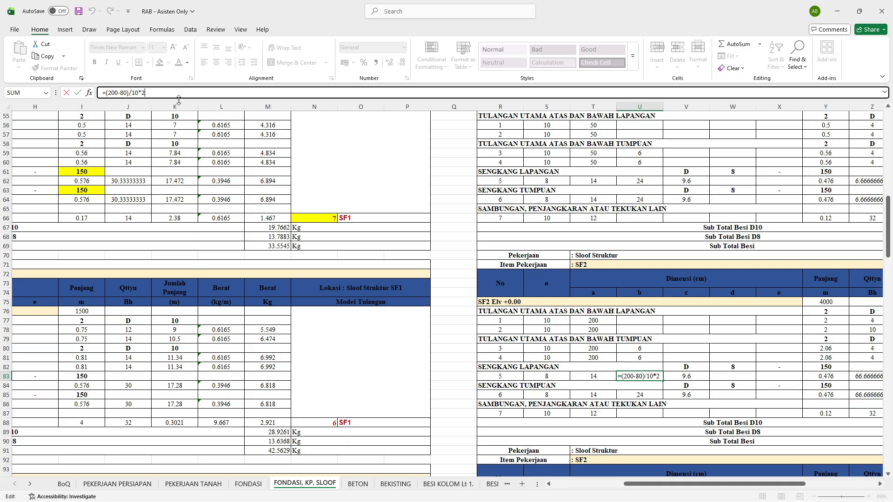
pyautogui.press('Return')
pyautogui.scroll(18, 314, 199)
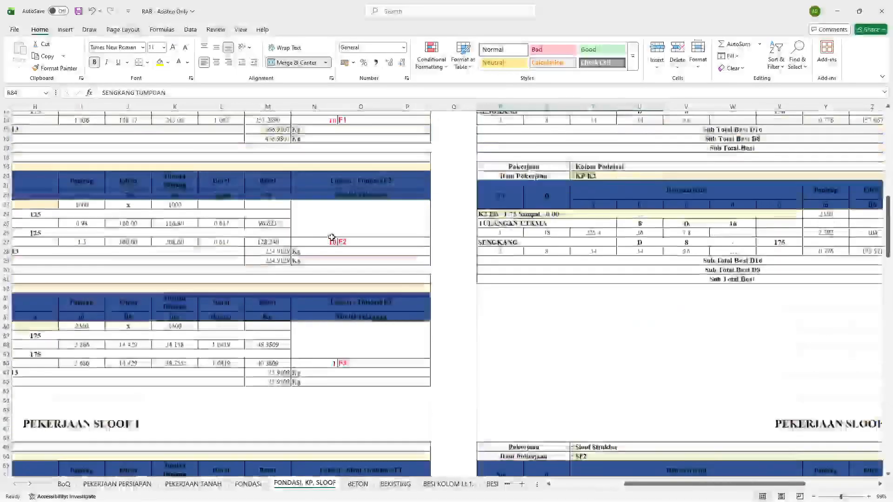
pyautogui.hotkey('alt', 'Tab')
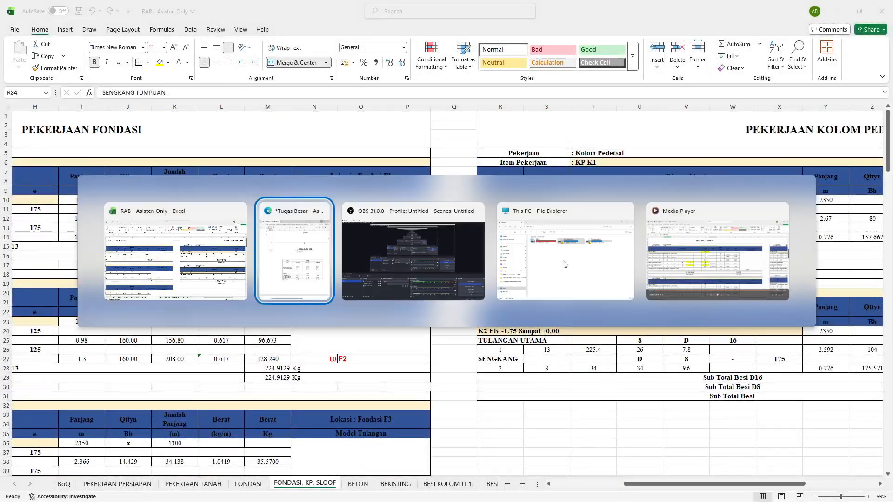
pyautogui.hotkey('alt', 'shift', 'Tab')
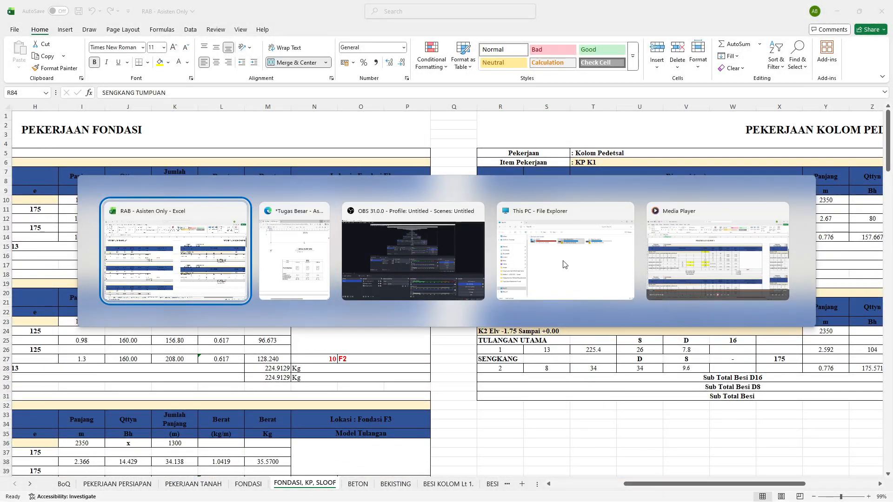
# Examine the dimensions and unit counts of all SF1 sloof rows in the formwork volume table on the BEKISTING sheet
pyautogui.click(397, 484)
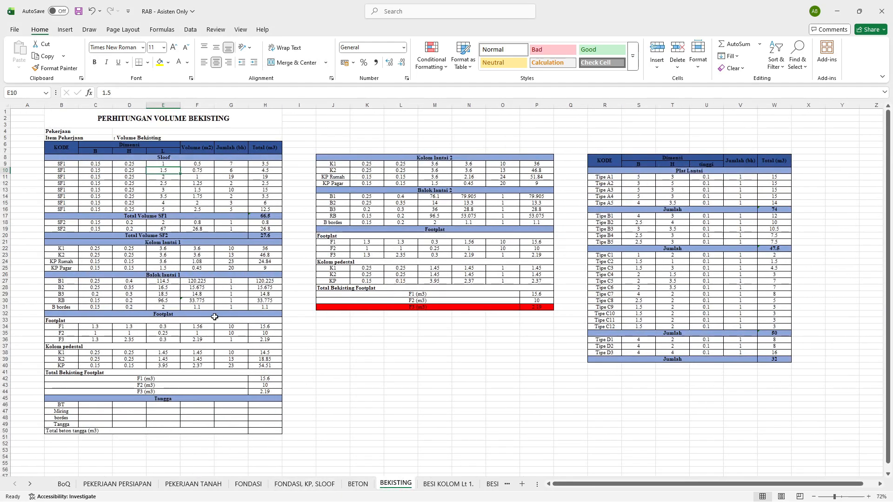
pyautogui.click(97, 162)
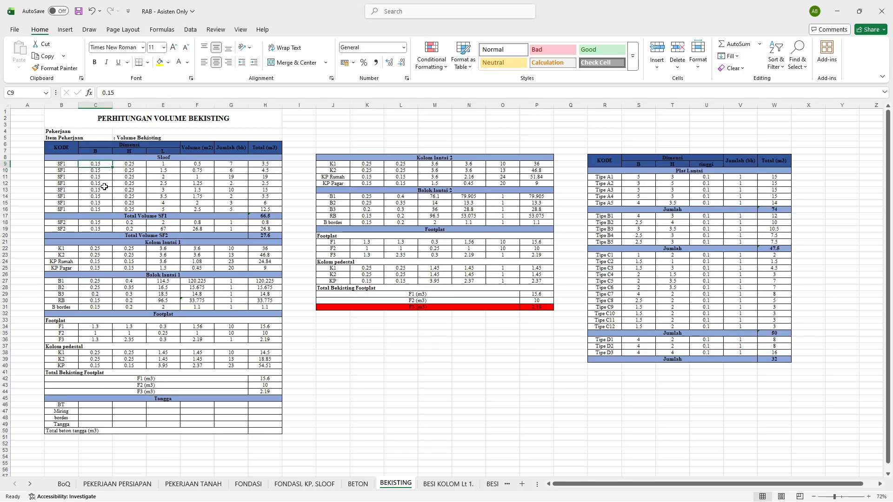
pyautogui.scroll(4, 97, 163)
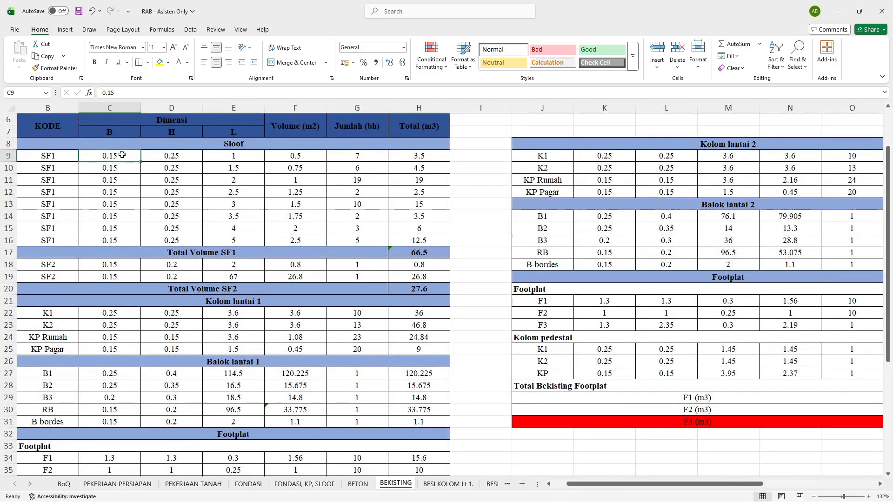
pyautogui.moveTo(122, 154); pyautogui.dragTo(256, 237)
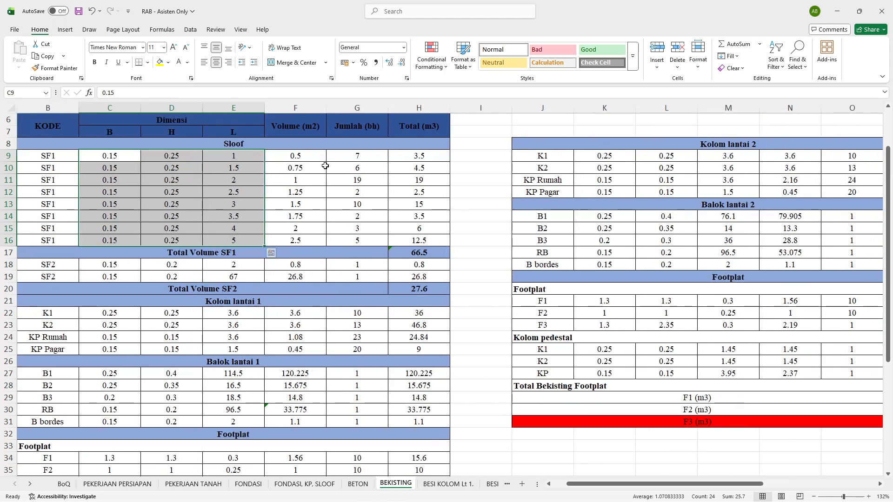
pyautogui.moveTo(337, 156); pyautogui.dragTo(347, 235)
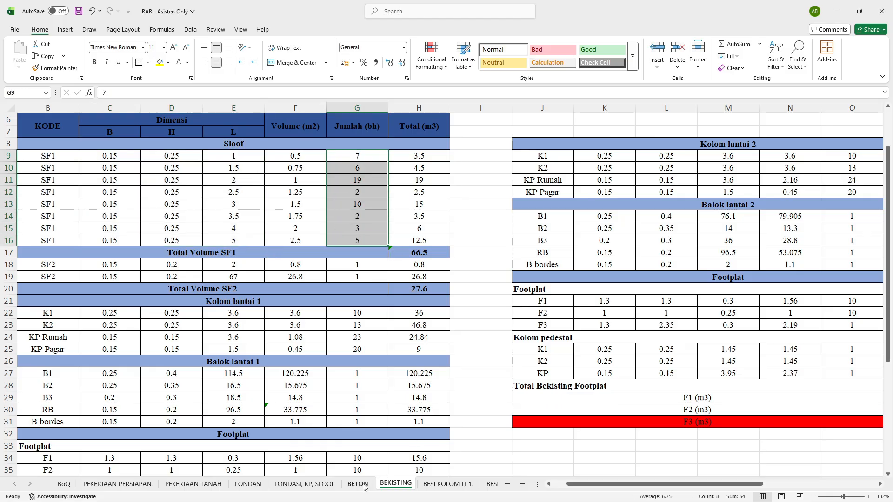
# Examine the formwork area formula for the SF1 sloof rows 9 to 16 on the BEKISTING sheet
pyautogui.moveTo(307, 156); pyautogui.dragTo(308, 241)
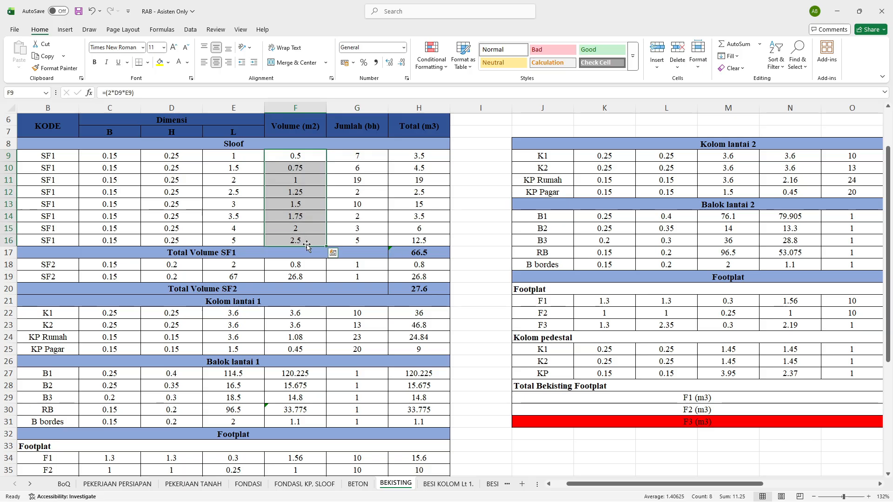
pyautogui.click(269, 94)
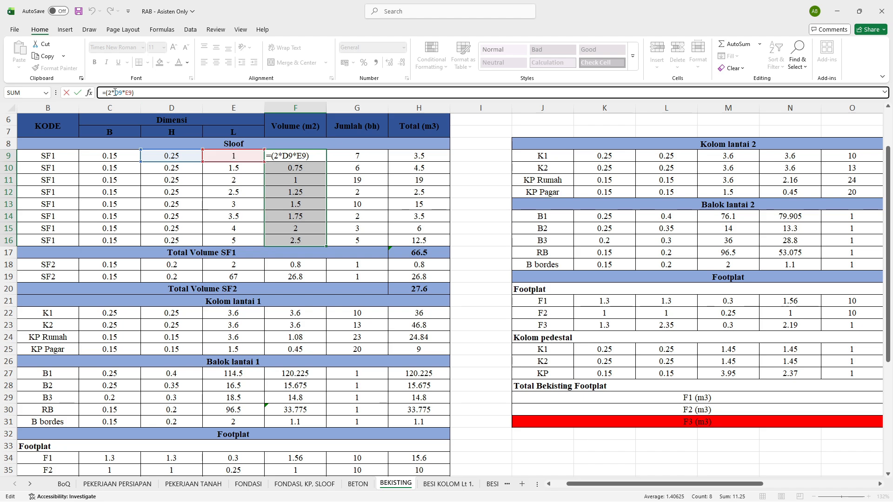
# Switch to the as-built drawing PDF and ink a line along each side of the SF2 Tumpuan section, plus a downward arrow above it
pyautogui.hotkey('alt', 'Tab')
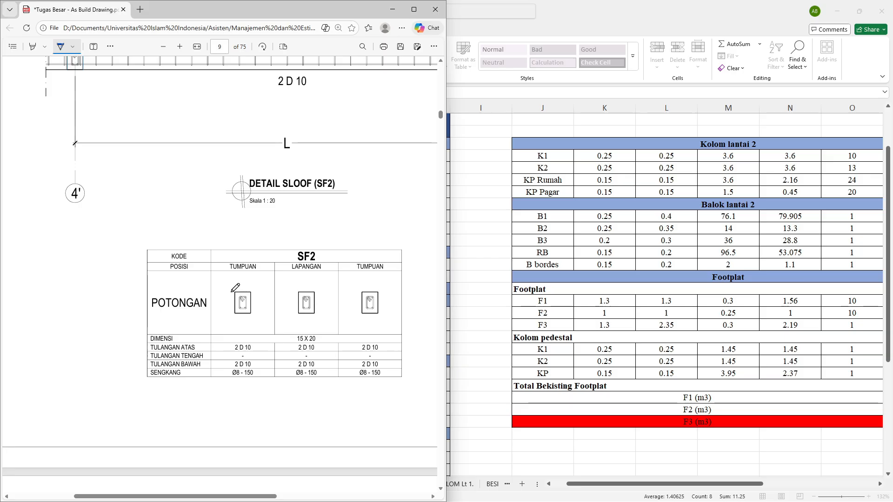
pyautogui.scroll(4, 235, 288)
pyautogui.moveTo(232, 294); pyautogui.dragTo(232, 327)
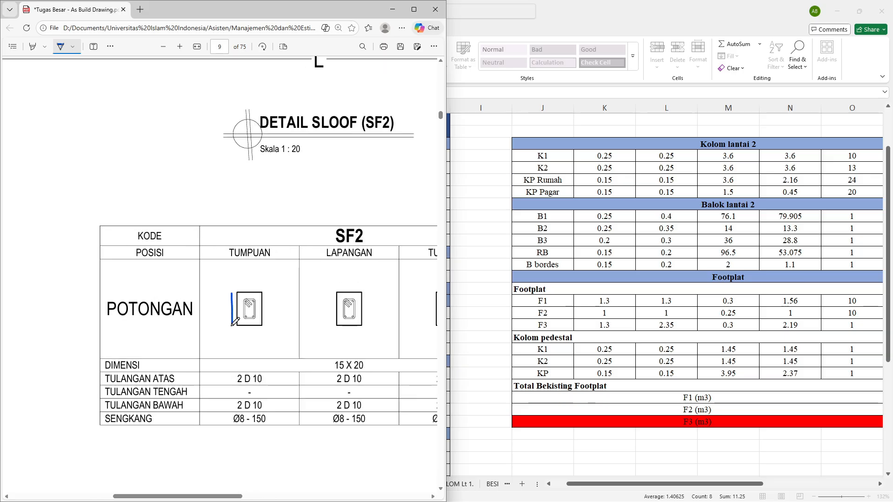
pyautogui.moveTo(271, 293); pyautogui.dragTo(270, 329)
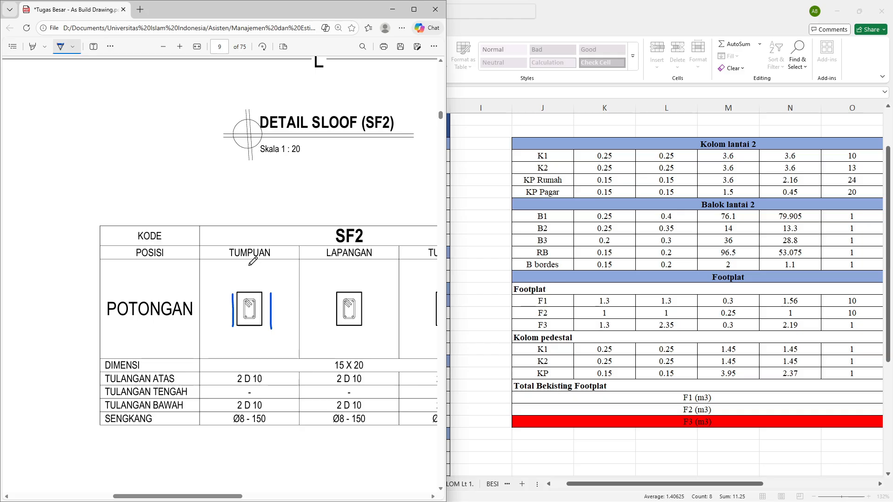
pyautogui.moveTo(250, 265); pyautogui.dragTo(249, 283)
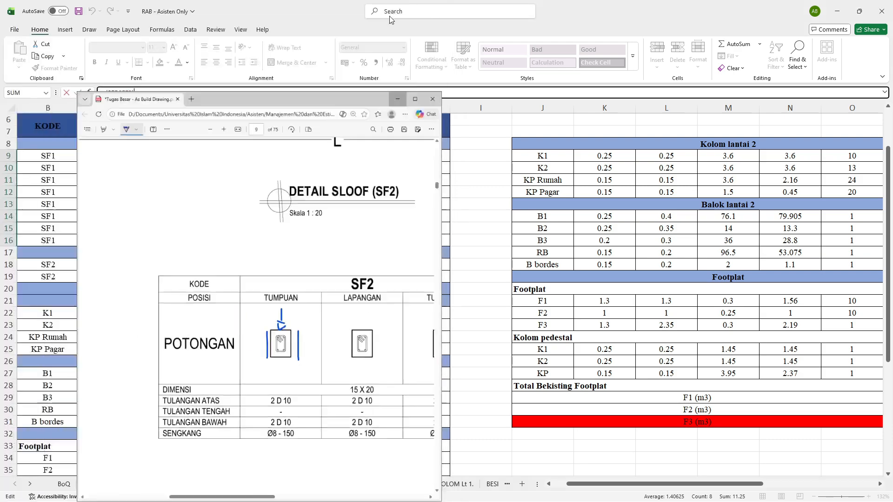
pyautogui.click(393, 10)
# Back in the BEKISTING sheet, examine the Total formula of the first SF1 sloof row in H9
pyautogui.click(379, 199)
pyautogui.hscroll(1, 379, 199)
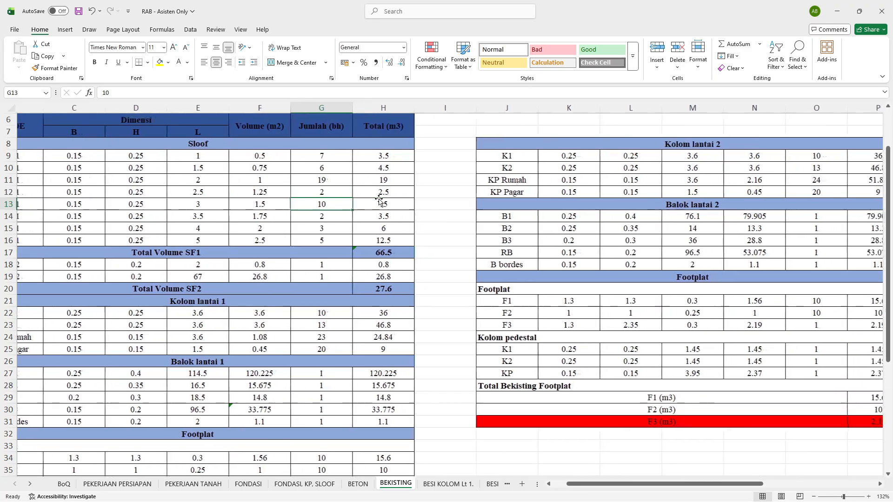
pyautogui.click(358, 156)
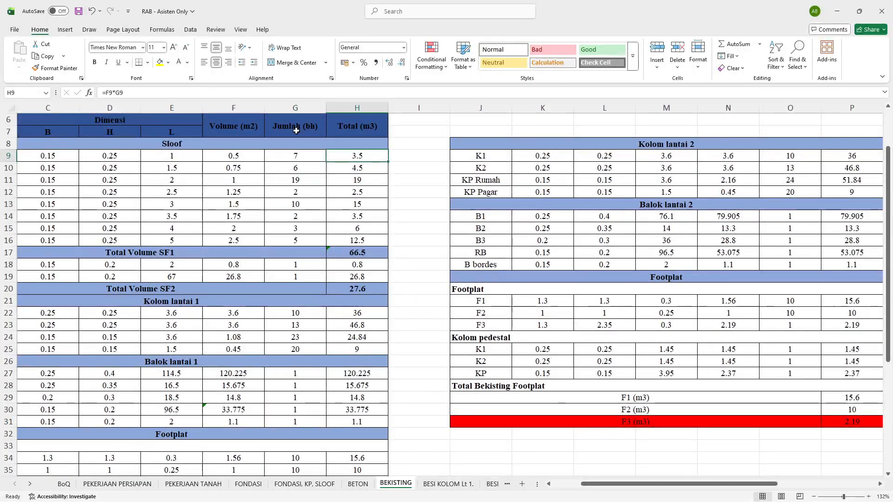
pyautogui.click(200, 89)
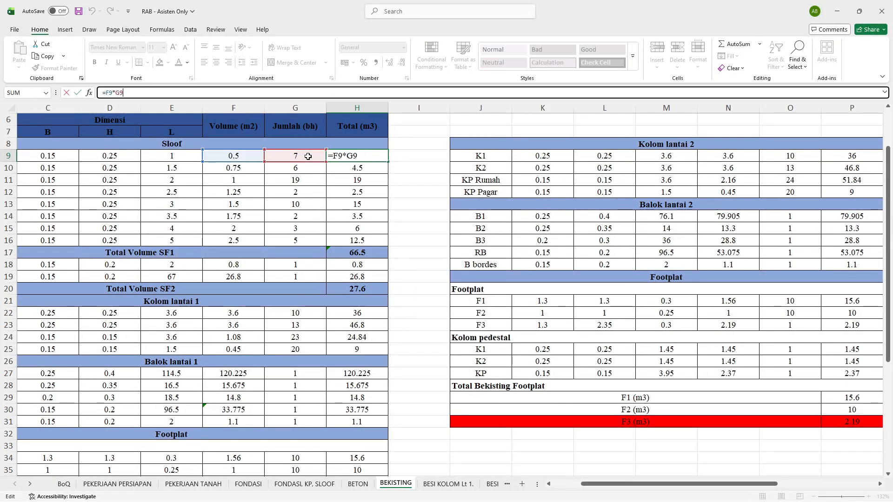
pyautogui.press('Return')
# Examine the formula behind Total Volume SF1 in cell H17
pyautogui.click(351, 253)
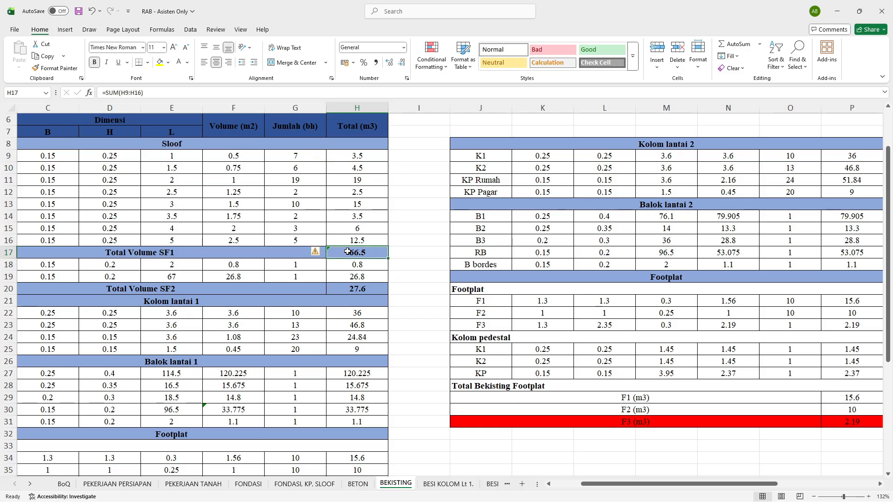
pyautogui.hscroll(-2, 351, 255)
pyautogui.click(197, 95)
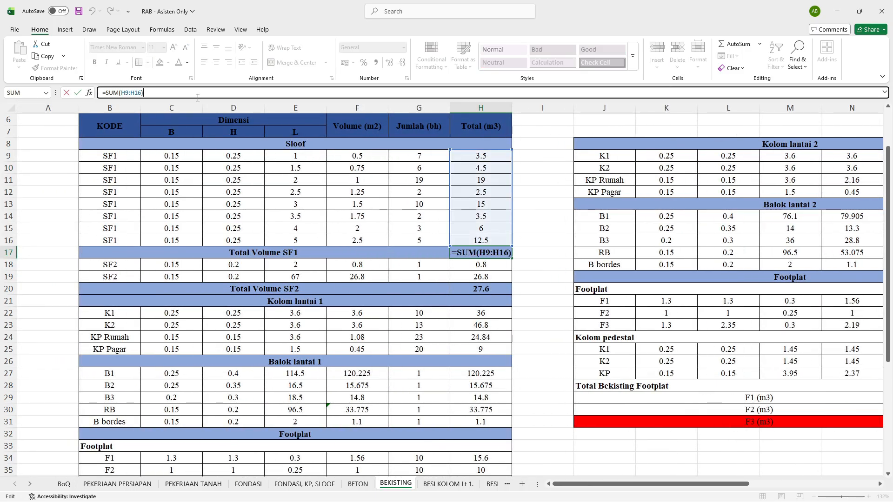
pyautogui.press('Return')
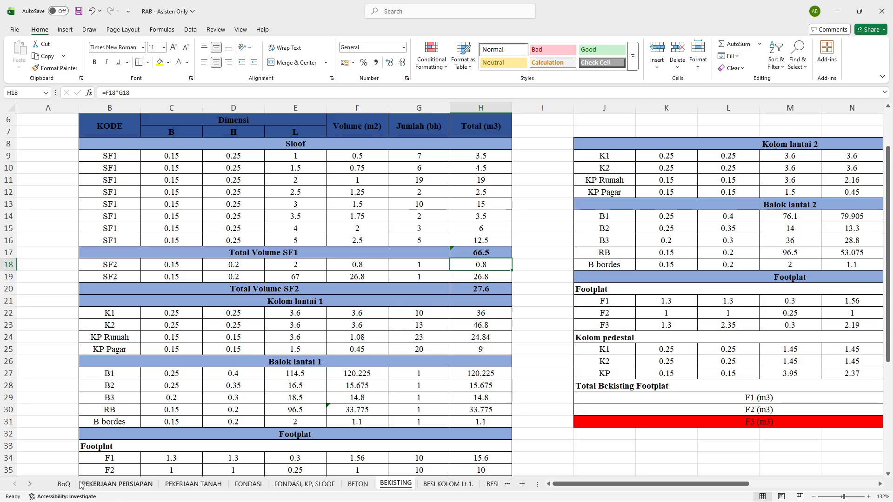
# Open the BoQ sheet and check which cell supplies the concrete quantity of Kolom Tipe K1
pyautogui.click(63, 484)
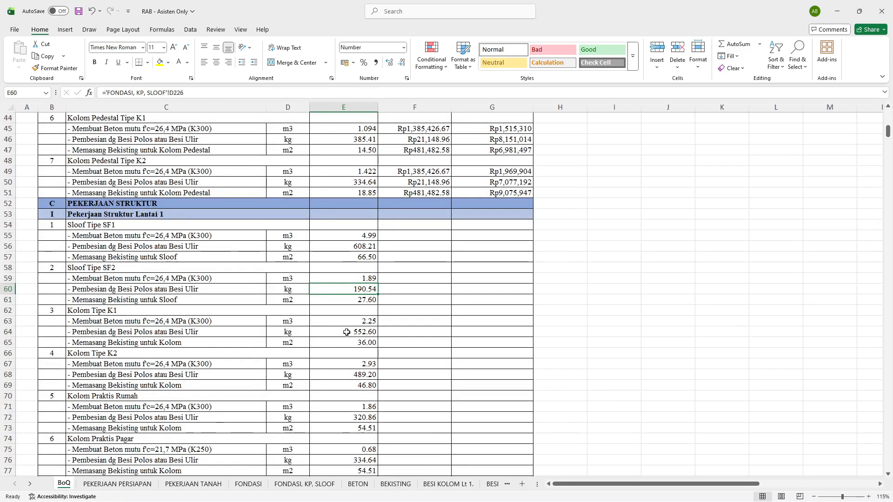
pyautogui.click(346, 322)
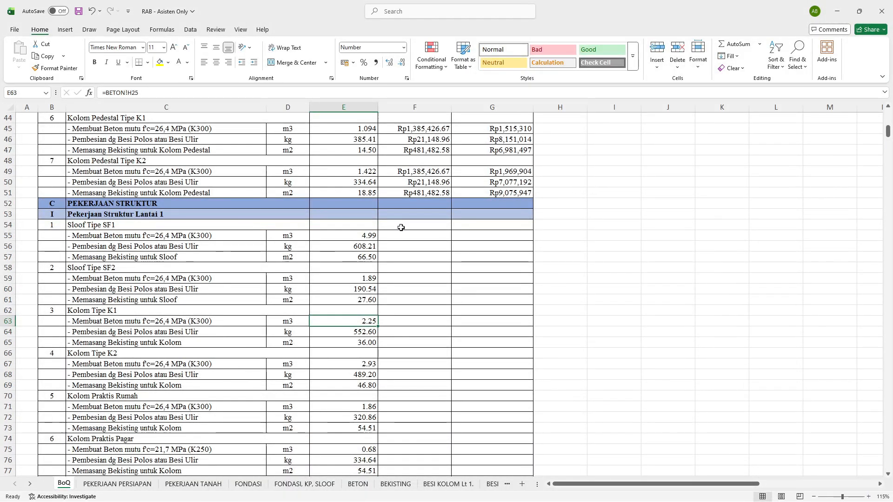
pyautogui.scroll(-3, 316, 307)
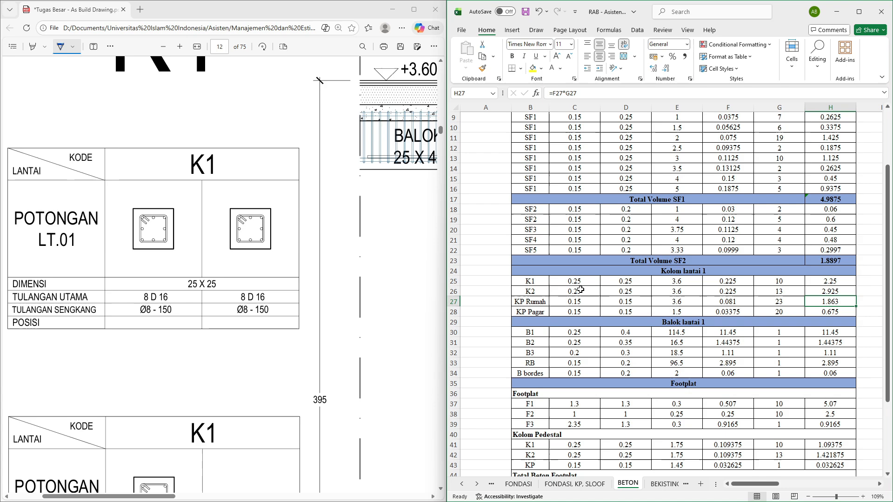
# Compare the K1 width, depth and length under Kolom lantai 1 on the BETON sheet with the K1 column detail drawing
pyautogui.click(580, 289)
pyautogui.click(575, 282)
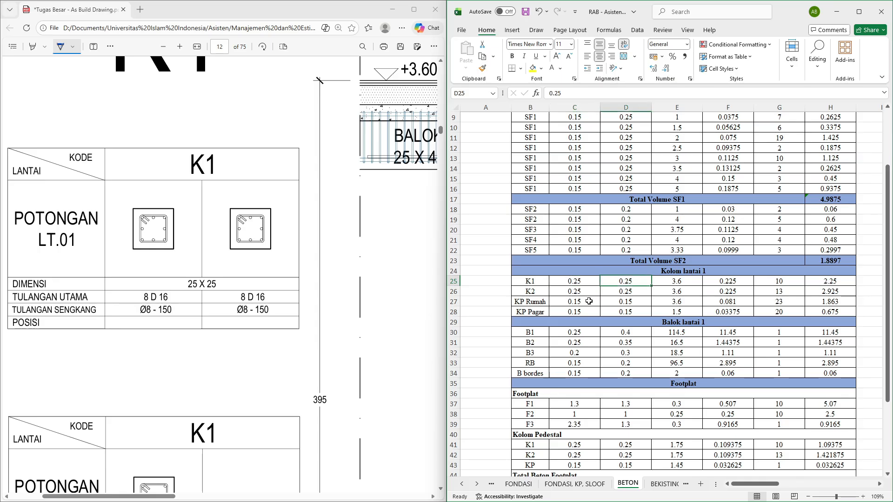
pyautogui.press('Right')
pyautogui.press('Right')
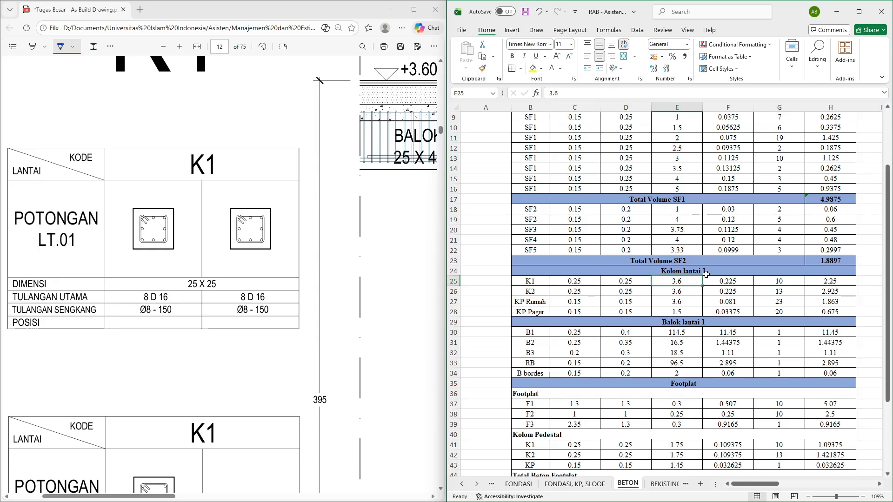
pyautogui.hscroll(5, 402, 200)
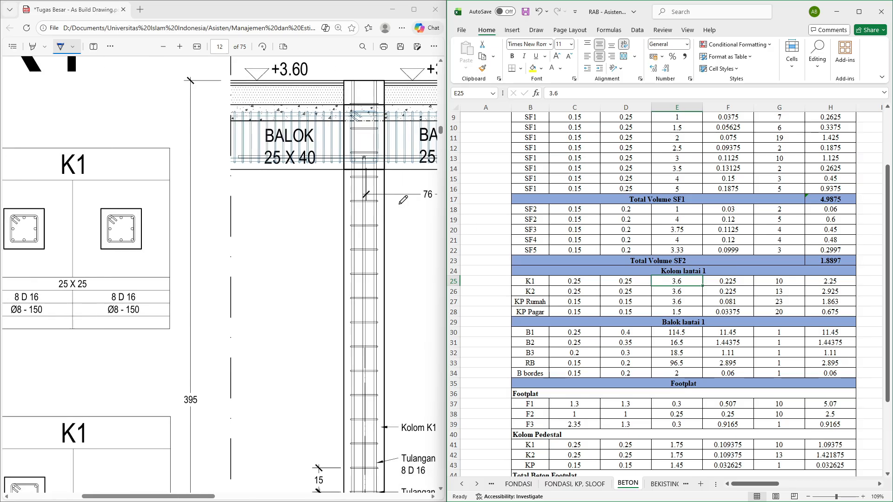
pyautogui.scroll(-1, 403, 200)
pyautogui.scroll(-3, 402, 200)
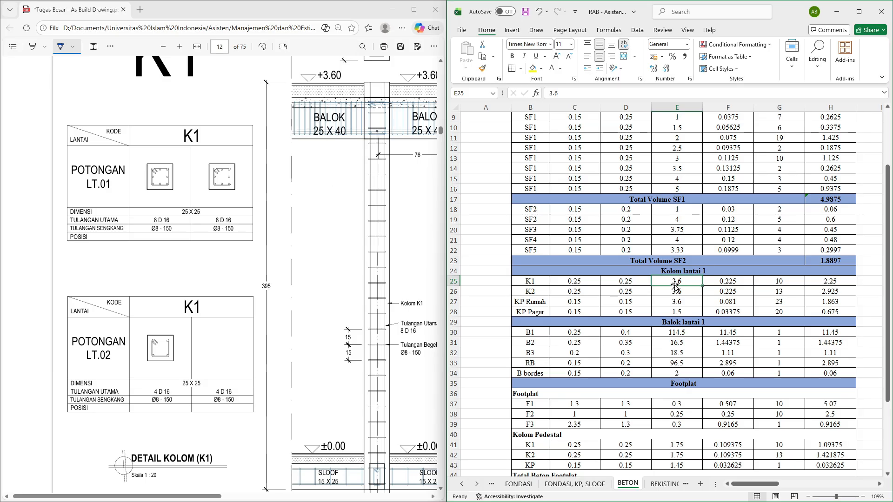
pyautogui.scroll(-1, 283, 353)
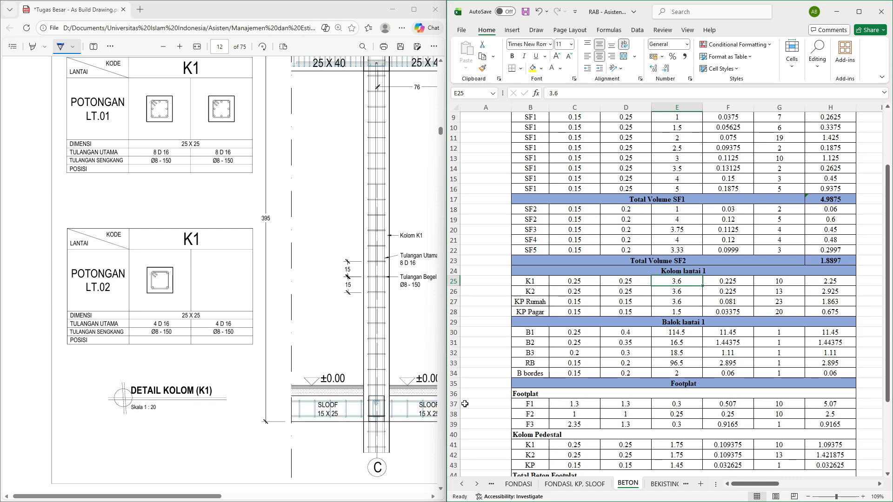
# Compare the column length under Kolom Pedestal with the K1 length under Kolom lantai 1
pyautogui.click(642, 374)
pyautogui.scroll(-1, 642, 374)
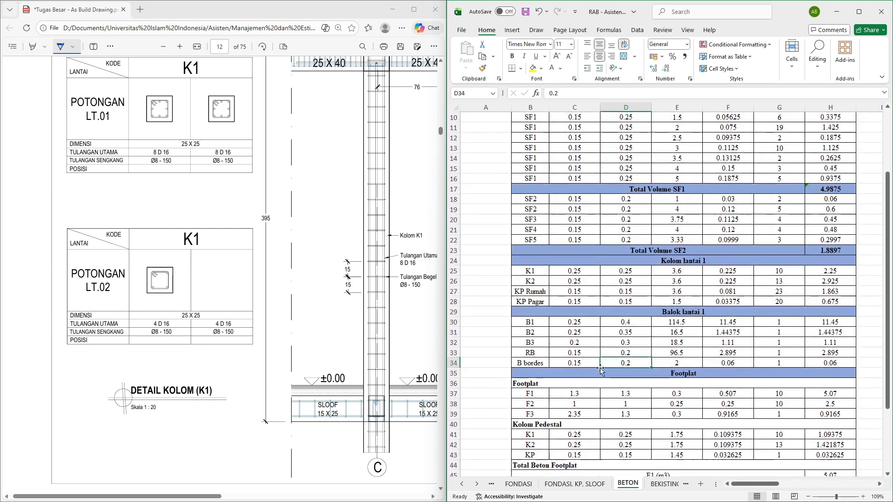
pyautogui.click(668, 444)
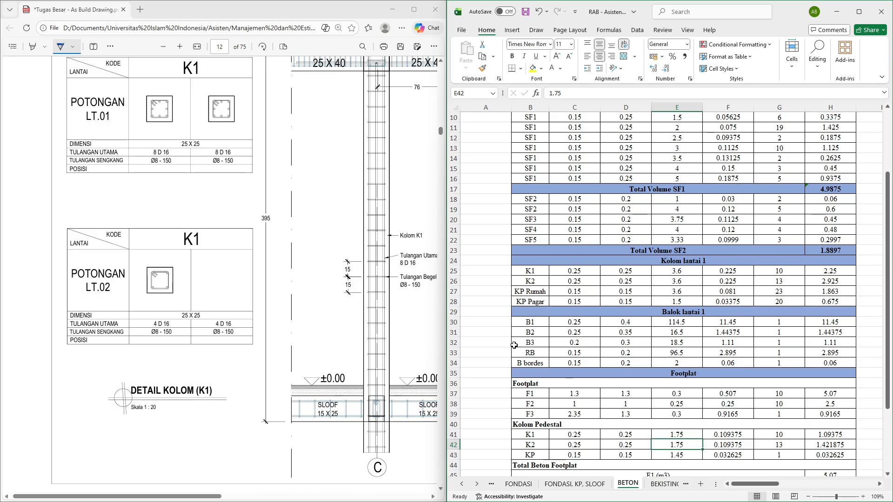
pyautogui.click(666, 273)
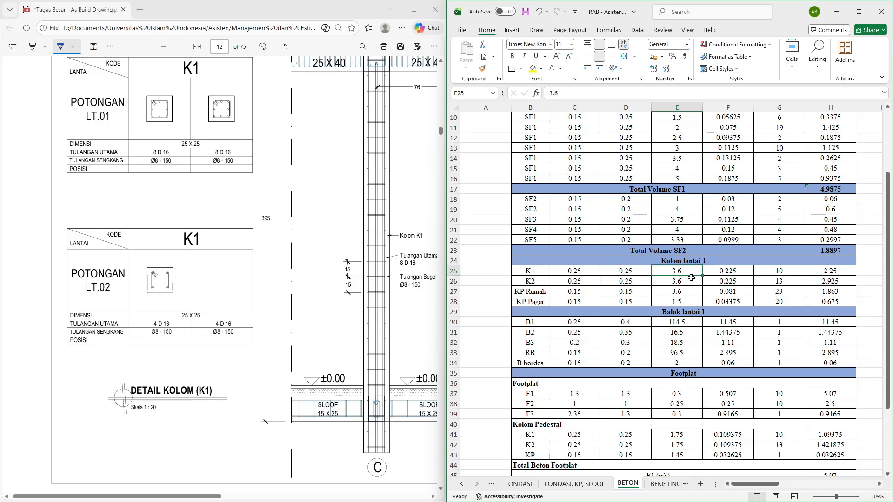
# Examine the unit volume formula of the first-floor K1 column in cell F25
pyautogui.hscroll(2, 691, 277)
pyautogui.scroll(1, 691, 278)
pyautogui.click(640, 281)
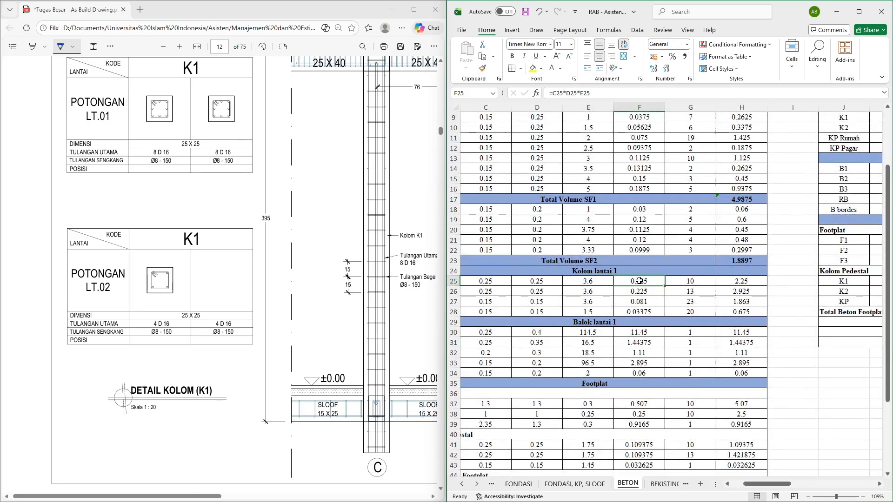
pyautogui.click(623, 91)
pyautogui.hscroll(-2, 704, 265)
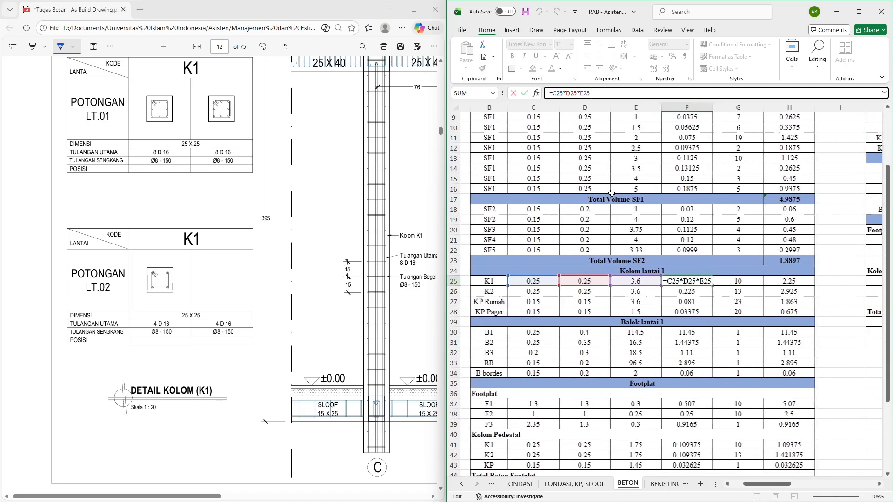
pyautogui.scroll(1, 703, 264)
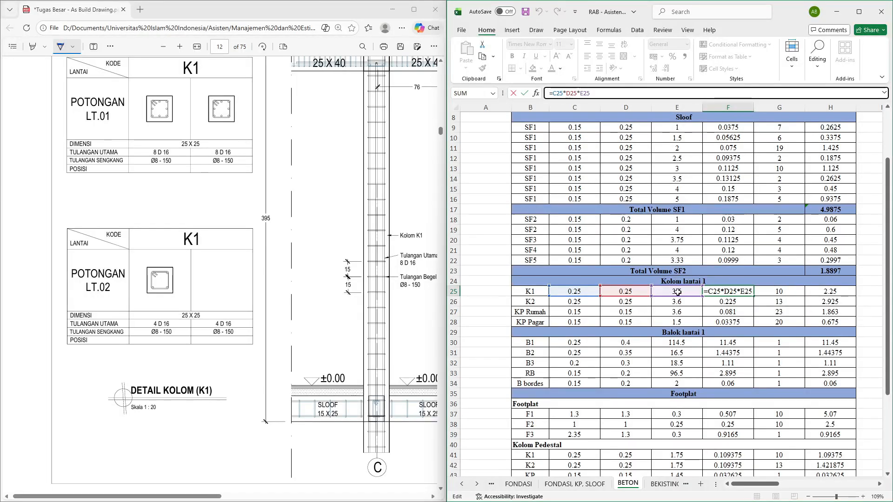
pyautogui.press('Tab')
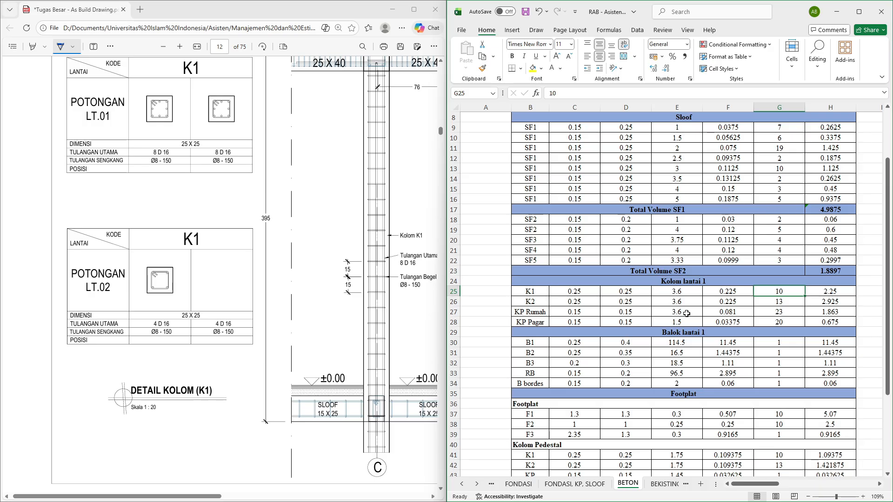
# Examine the total volume formula of the first-floor K1 column in cell H25
pyautogui.press('Tab')
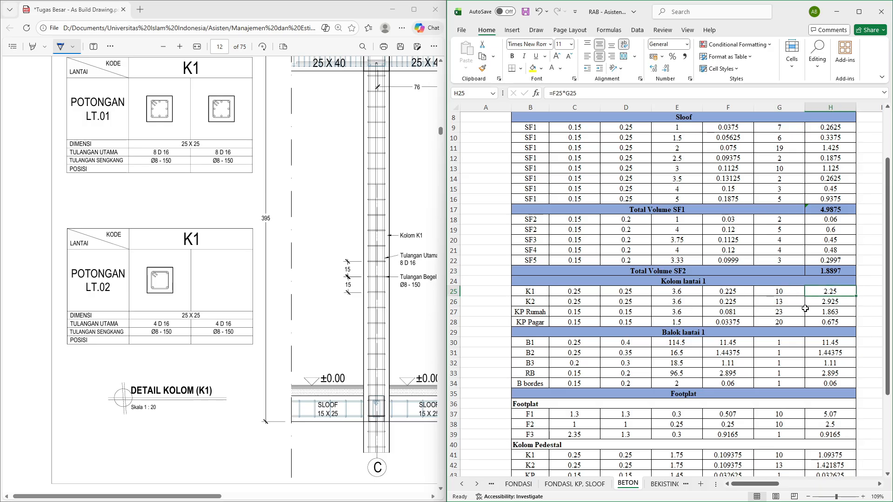
pyautogui.click(602, 93)
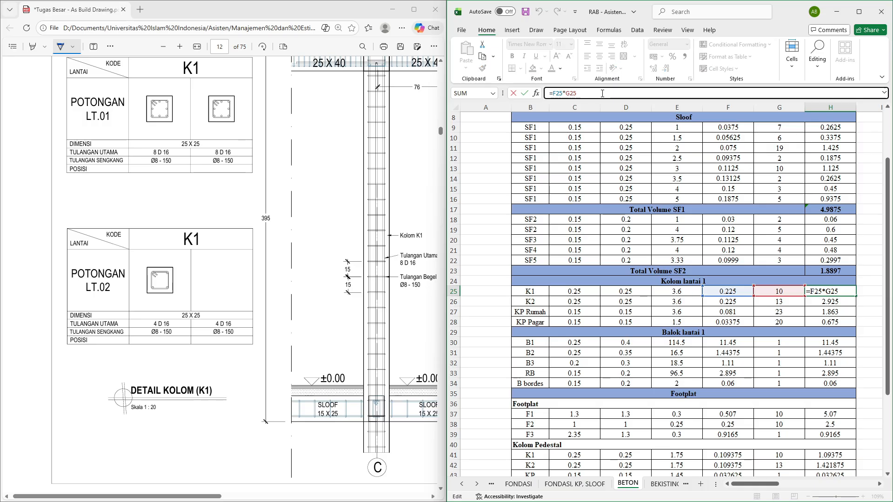
pyautogui.press('Return')
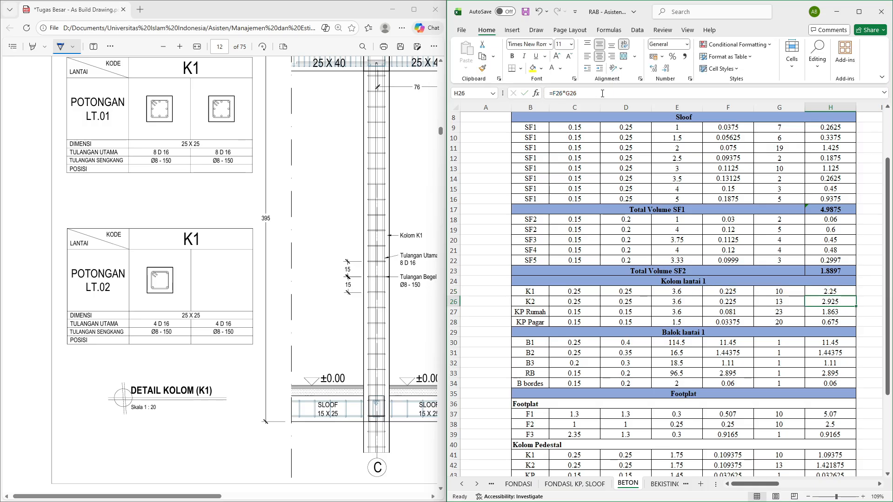
pyautogui.click(825, 292)
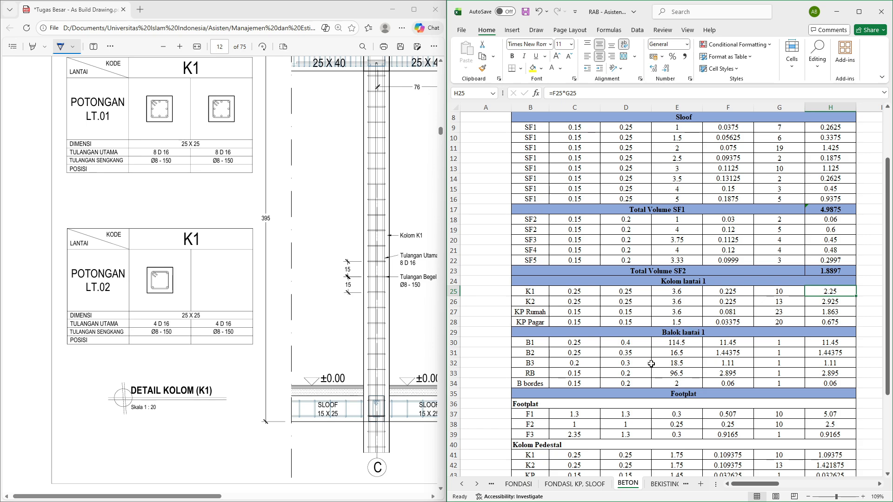
# Return to the BoQ sheet and review the concrete, reinforcement and formwork quantities of Kolom Tipe K2
pyautogui.click(493, 485)
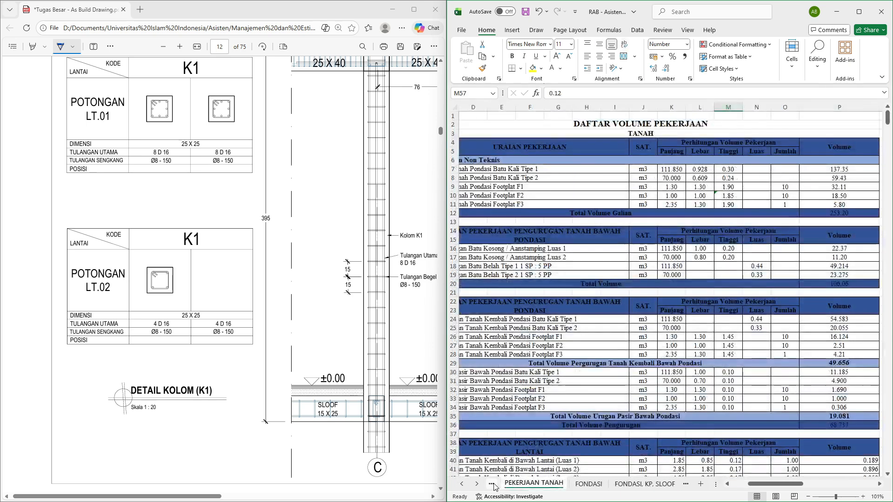
pyautogui.click(493, 485)
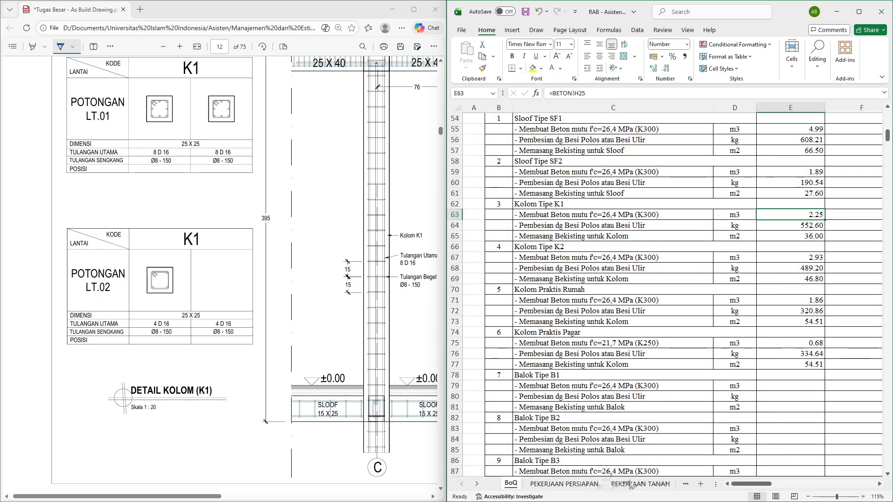
pyautogui.click(811, 260)
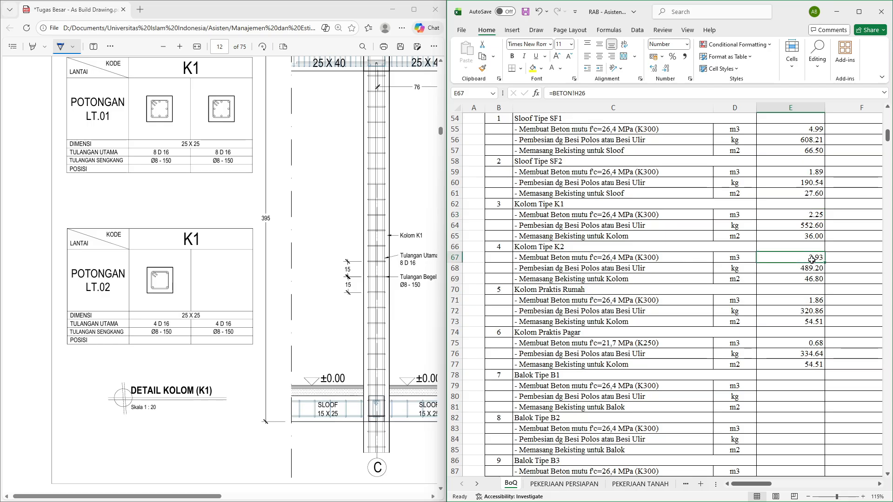
pyautogui.press('Down')
pyautogui.press('Down')
pyautogui.press('Down')
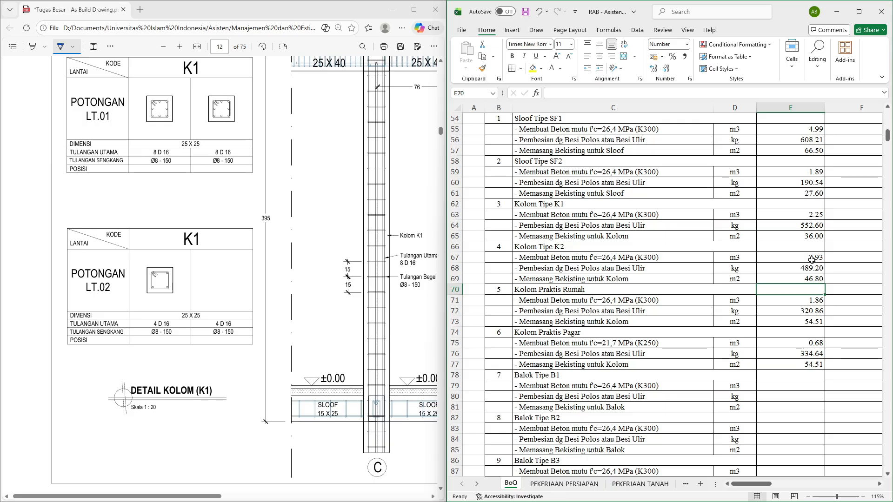
# Examine the linked concrete volumes of Kolom Praktis Rumah and Kolom Praktis Pagar under Pekerjaan Struktur Lantai 1 in the BoQ
pyautogui.press('Down')
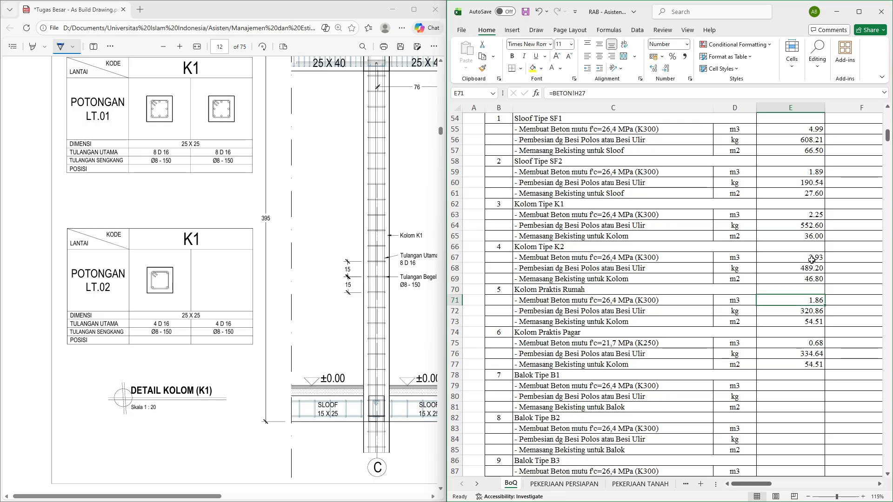
pyautogui.press('Down')
pyautogui.press('Down')
pyautogui.press('Down')
pyautogui.press('Down')
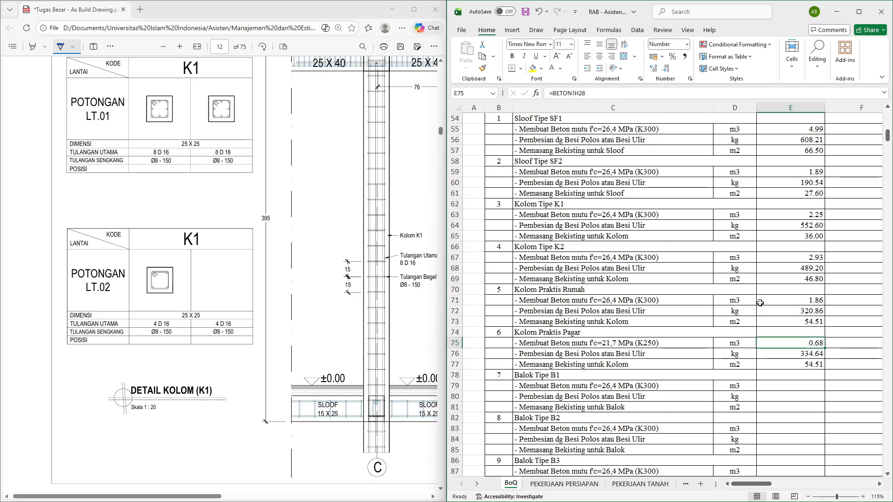
pyautogui.scroll(-6, 760, 303)
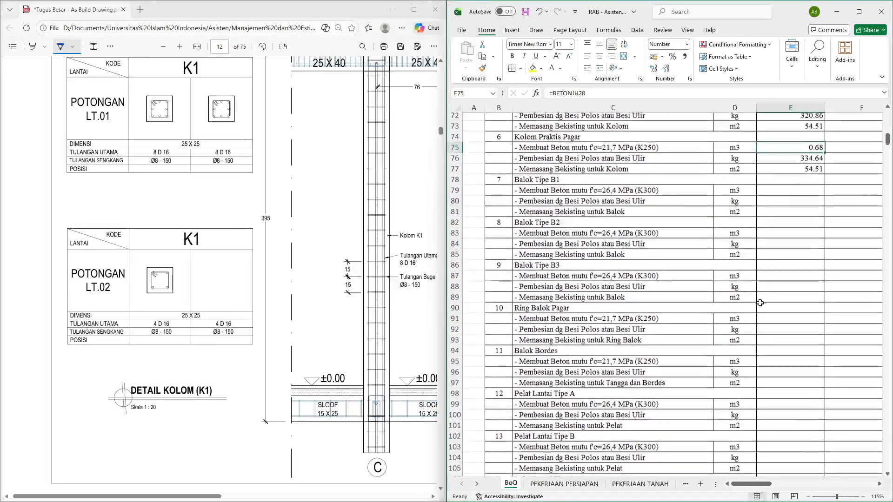
pyautogui.scroll(-4, 759, 303)
pyautogui.scroll(17, 760, 303)
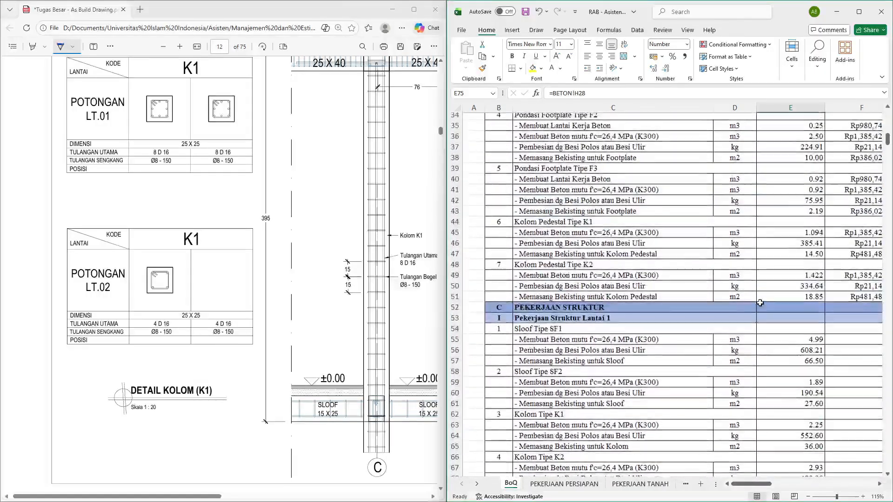
pyautogui.click(623, 318)
# Set the font colour of the second-floor column quantities in E115:E126, under Pekerjaan Struktur Lantai 2, to black
pyautogui.scroll(-12, 625, 326)
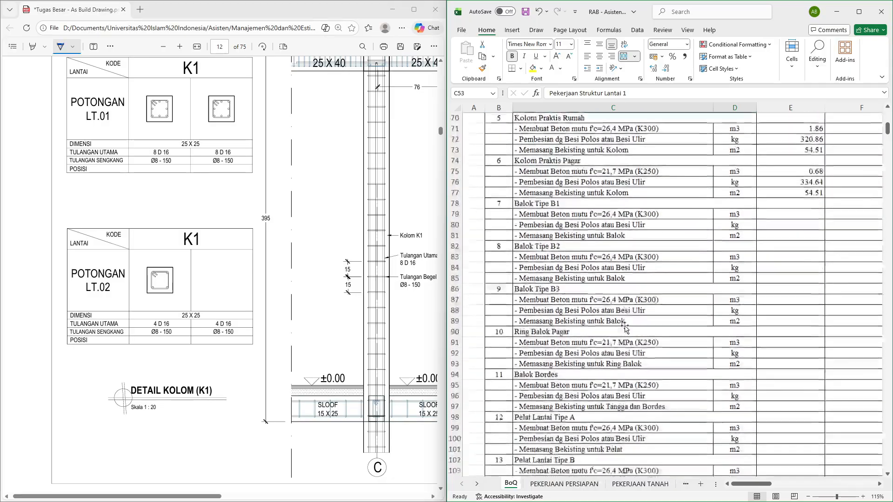
pyautogui.scroll(-12, 624, 327)
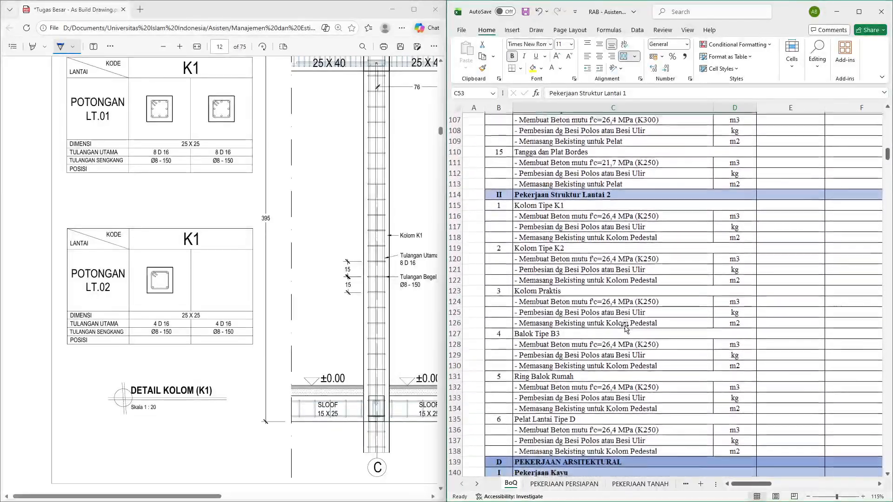
pyautogui.click(779, 206)
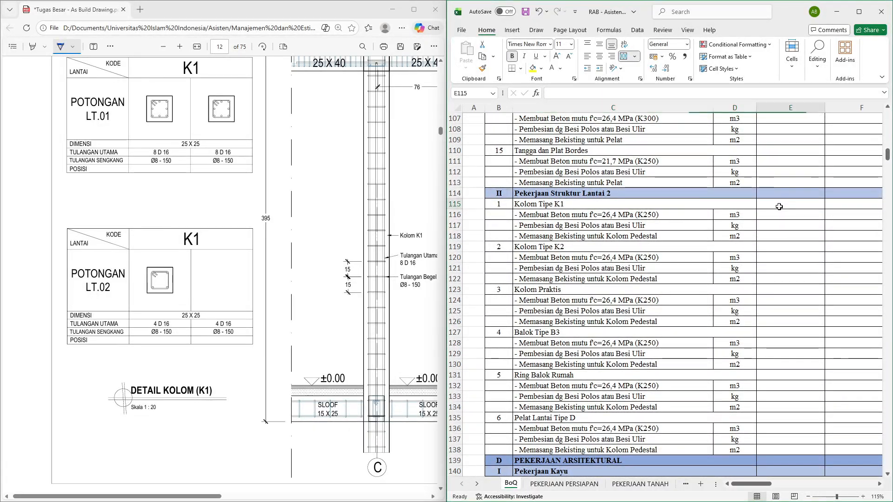
pyautogui.moveTo(779, 207); pyautogui.dragTo(775, 320)
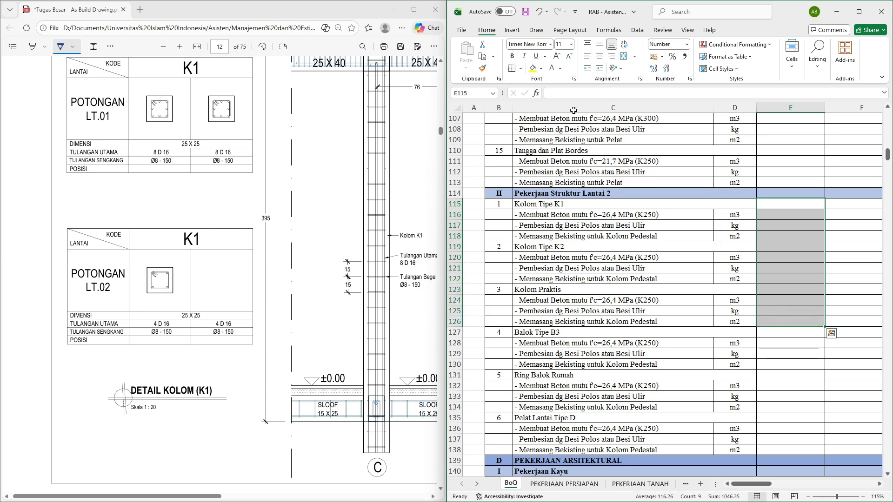
pyautogui.click(563, 71)
pyautogui.click(566, 108)
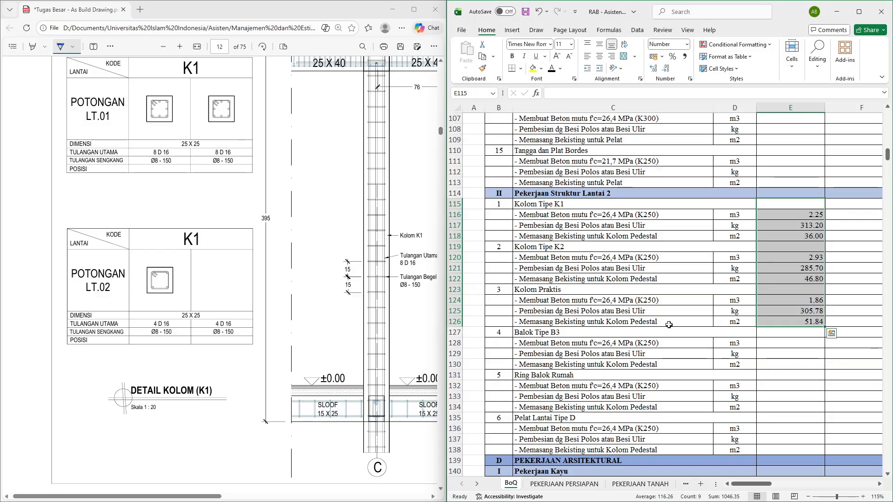
# Switch from the BoQ to the BETON sheet and locate its Kolom lantai 1 table
pyautogui.scroll(17, 668, 324)
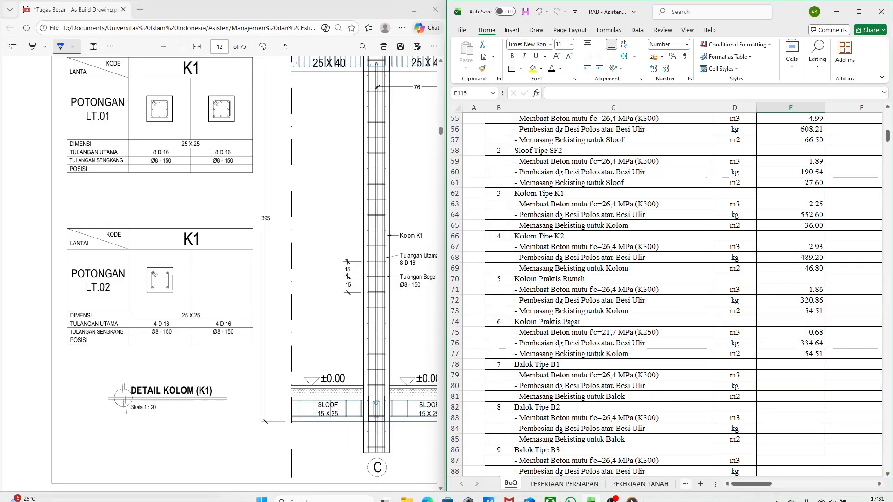
pyautogui.click(684, 486)
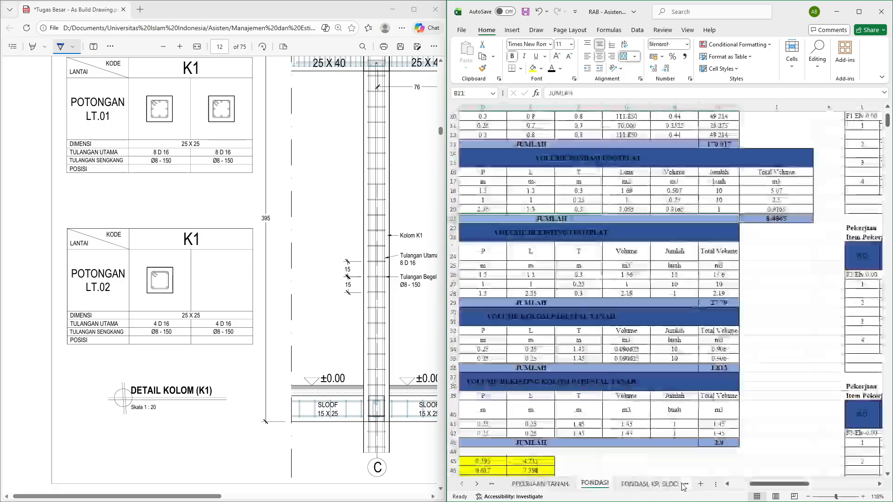
pyautogui.click(683, 486)
pyautogui.click(684, 486)
pyautogui.click(562, 484)
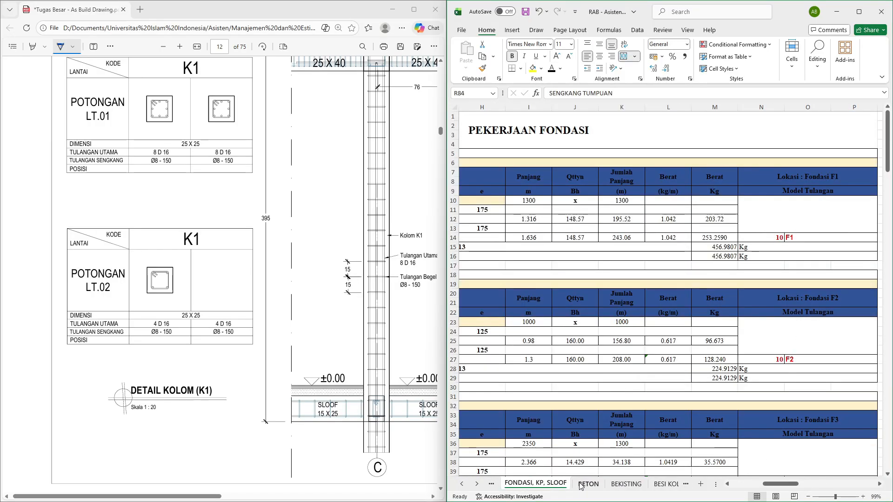
pyautogui.click(587, 485)
pyautogui.scroll(-3, 635, 395)
pyautogui.scroll(4, 632, 375)
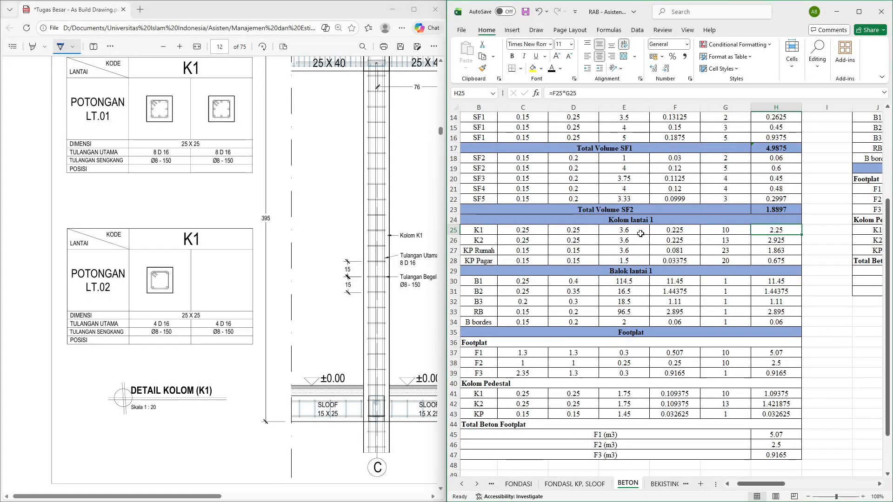
# Examine the K1 unit volume formula in F25 and the K1 and K2 column lengths in E25 and E26
pyautogui.click(663, 232)
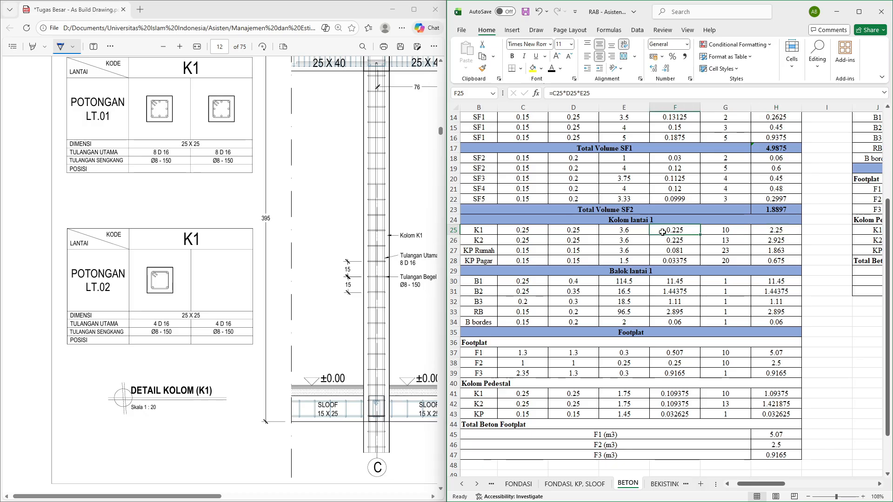
pyautogui.press('Left')
pyautogui.press('Down')
pyautogui.press('Up')
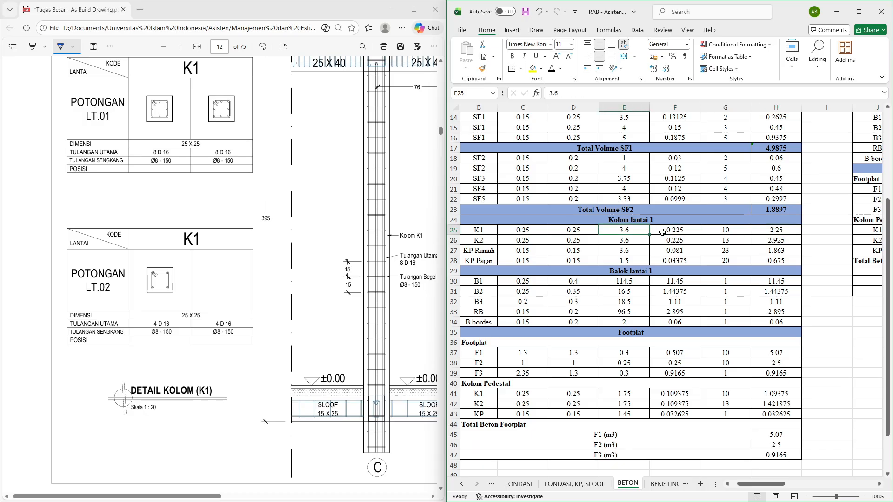
pyautogui.press('Down')
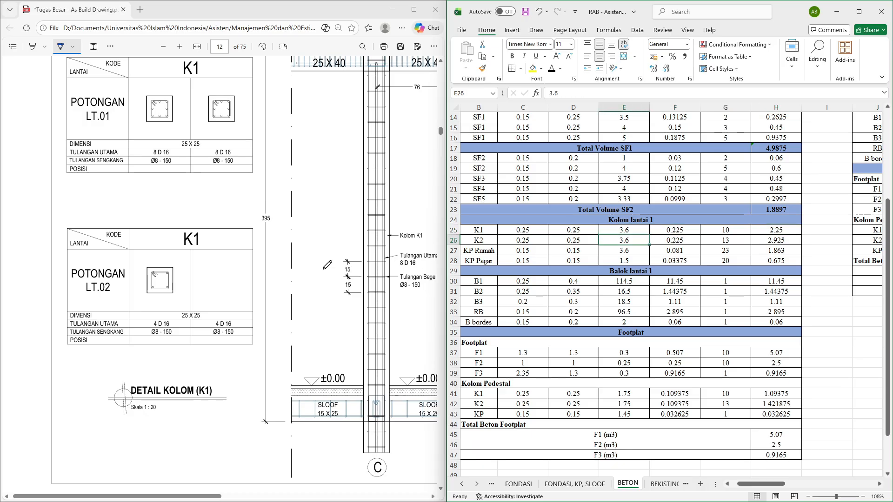
# Underline the 360 column height dimension in the K1 detail drawing and select the matching K1 and K2 values in E25:H26
pyautogui.hscroll(10, 326, 265)
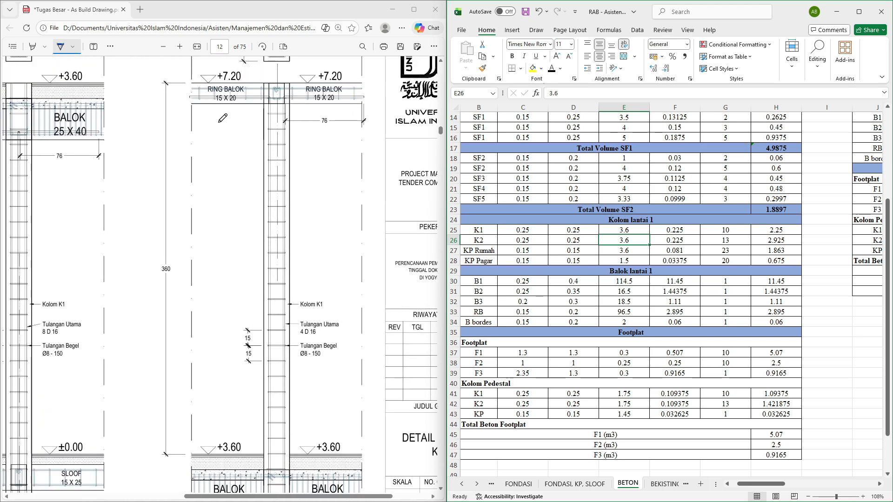
pyautogui.moveTo(157, 277); pyautogui.dragTo(171, 276)
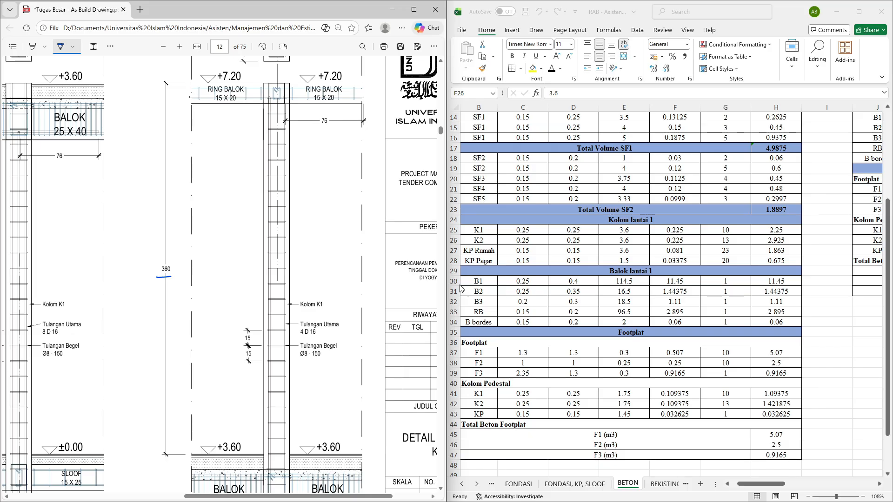
pyautogui.click(679, 235)
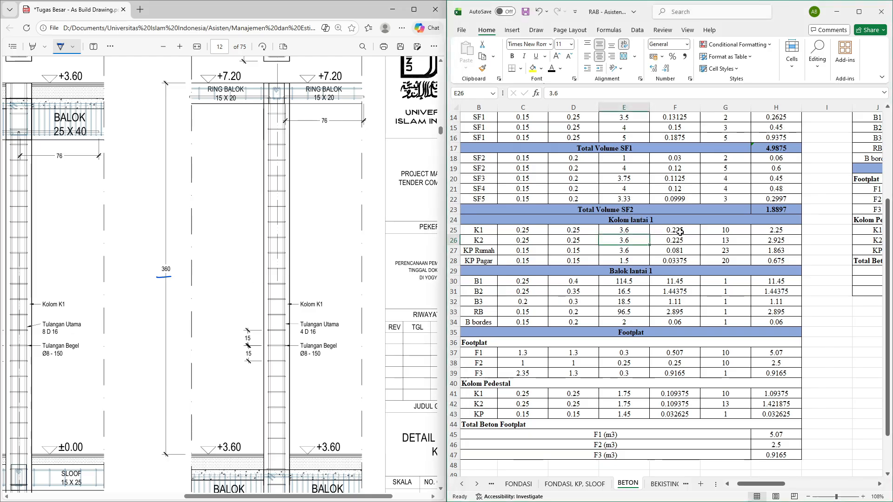
pyautogui.moveTo(612, 232); pyautogui.dragTo(760, 242)
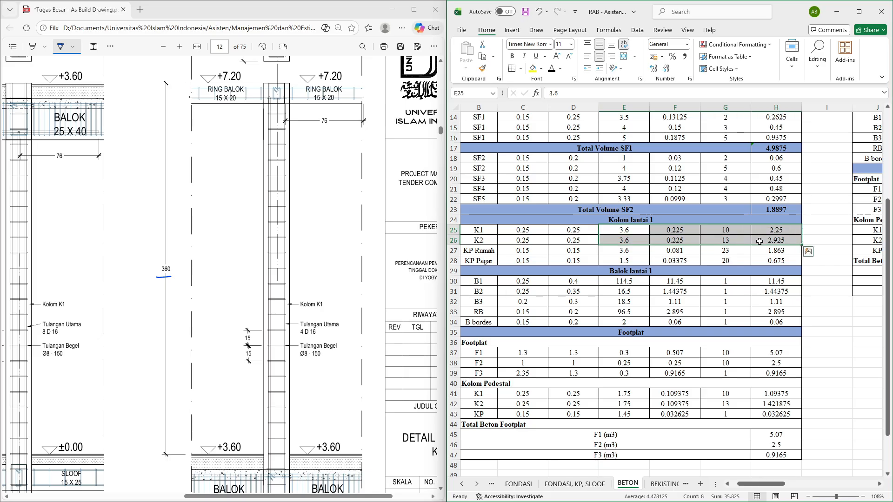
# Open the first-floor column reinforcement sheet and bring the K1 section table into view in the drawing
pyautogui.click(670, 484)
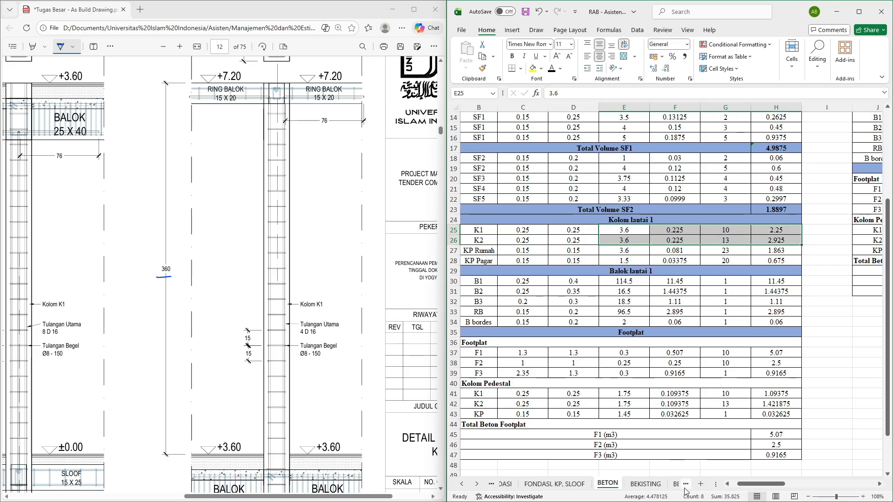
pyautogui.click(665, 484)
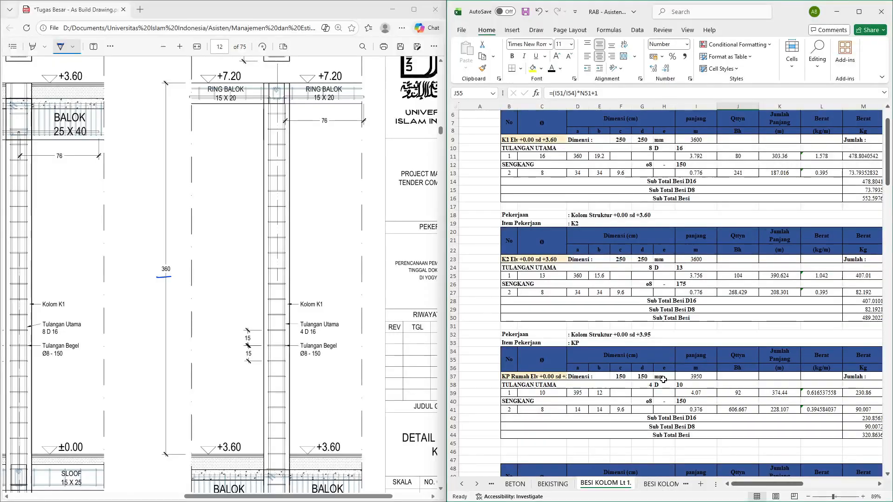
pyautogui.scroll(2, 658, 349)
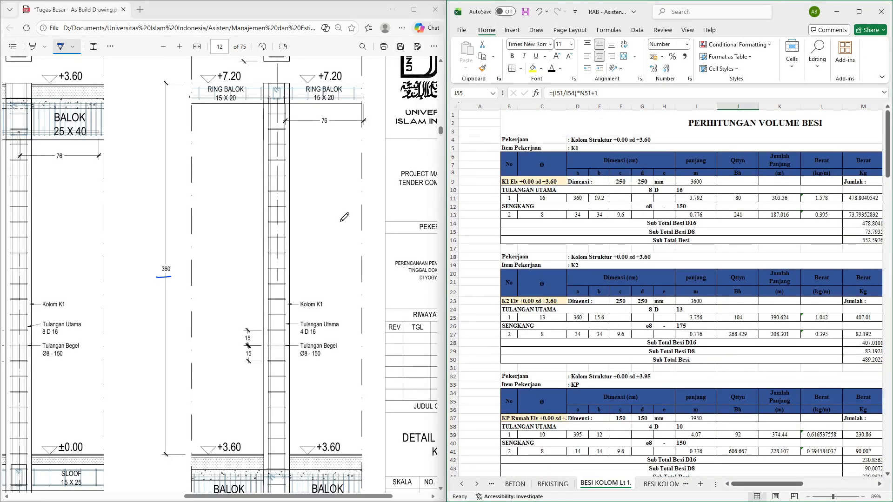
pyautogui.hscroll(-3, 345, 218)
pyautogui.hscroll(-3, 344, 218)
pyautogui.hscroll(-6, 225, 217)
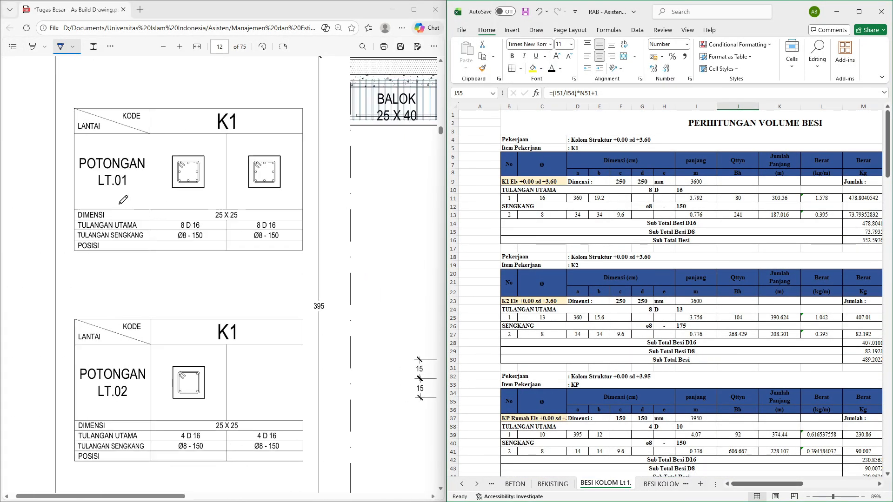
# Examine the K1 section dimensions and column length in row 9 alongside the K1 elevation in the drawing
pyautogui.click(634, 185)
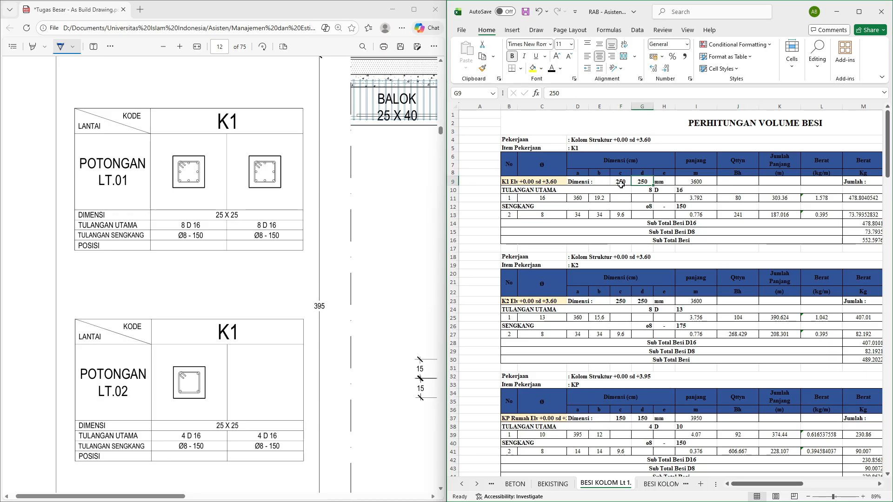
pyautogui.press('Right')
pyautogui.press('Right')
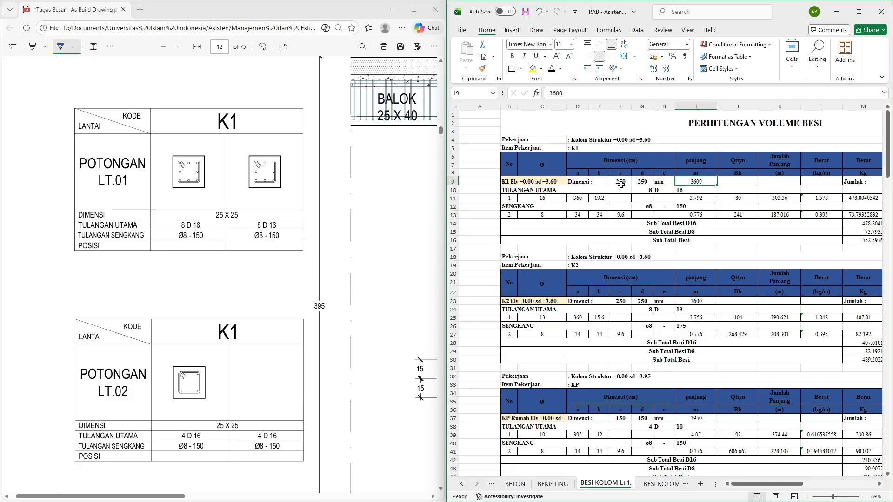
pyautogui.hscroll(5, 312, 161)
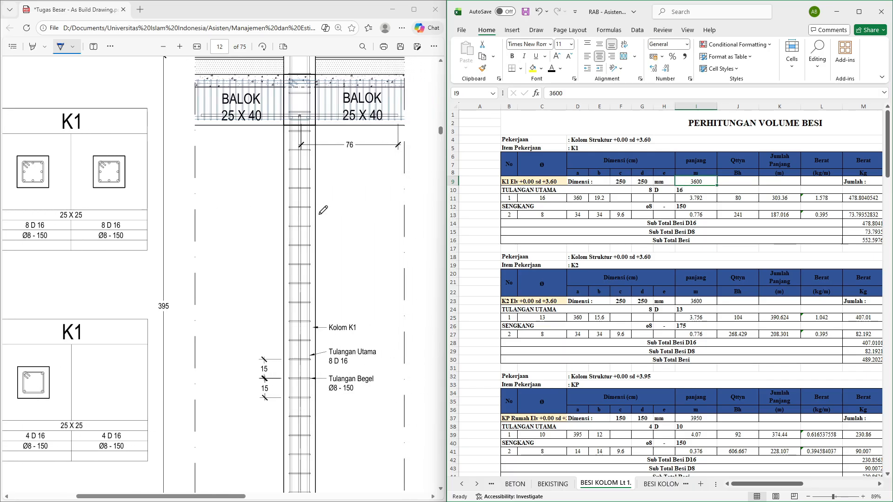
pyautogui.scroll(-3, 301, 296)
pyautogui.scroll(2, 300, 296)
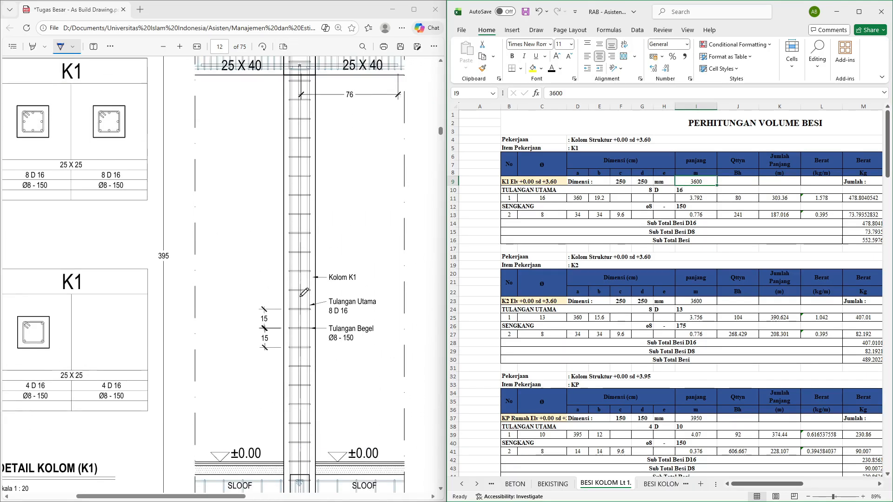
pyautogui.scroll(1, 301, 296)
# Examine the K1 column count in cell N9 and its link to the BETON sheet
pyautogui.hscroll(2, 522, 245)
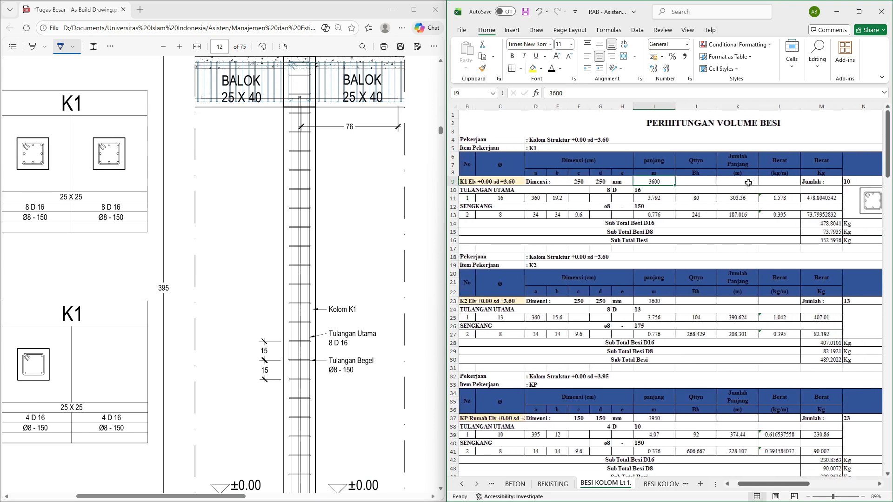
pyautogui.click(861, 187)
pyautogui.click(853, 179)
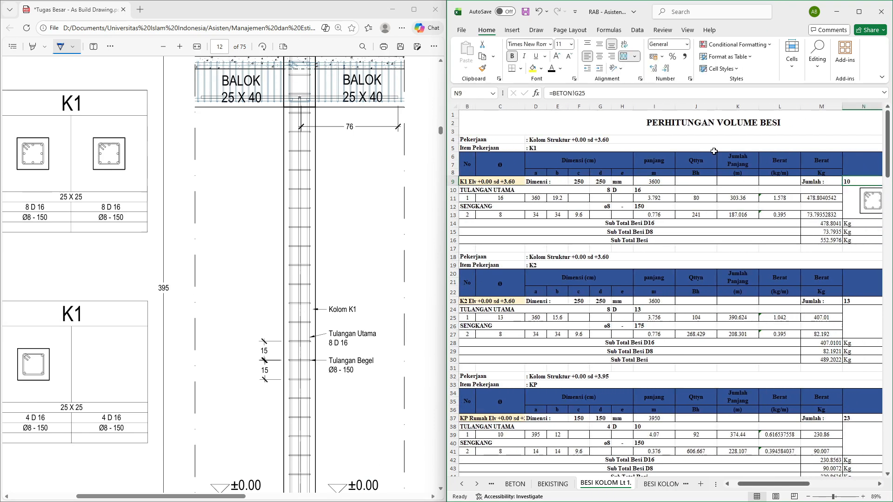
pyautogui.hscroll(2, 810, 170)
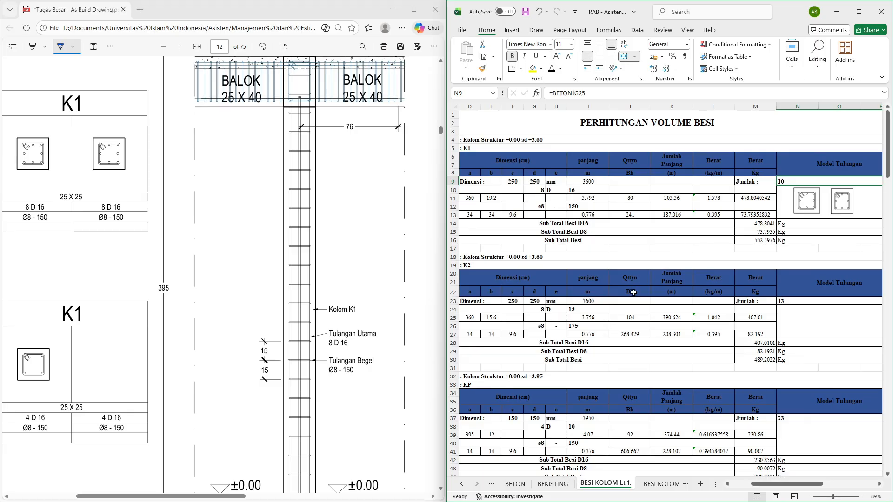
pyautogui.hscroll(-2, 611, 302)
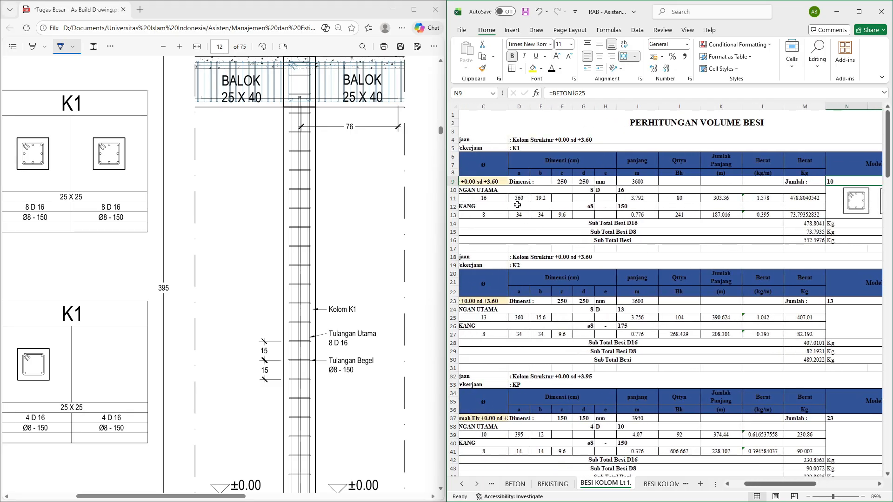
# Check the K1 main bar diameter in cell C11 and underline the matching 16 in the drawing's Potongan LT.01 table
pyautogui.click(488, 199)
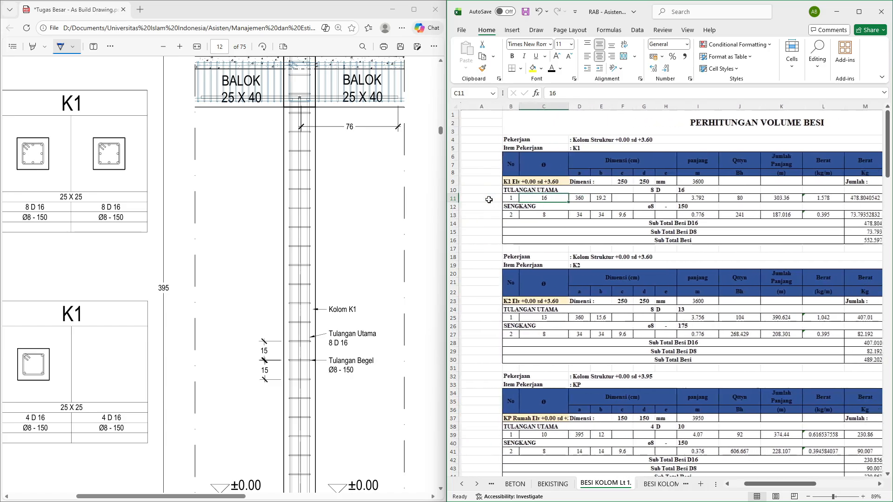
pyautogui.hscroll(-3, 329, 210)
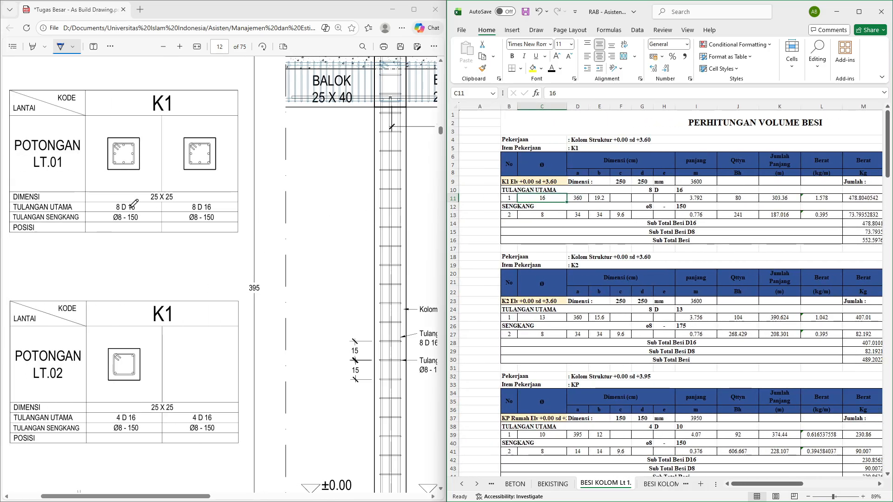
pyautogui.moveTo(130, 210); pyautogui.dragTo(138, 210)
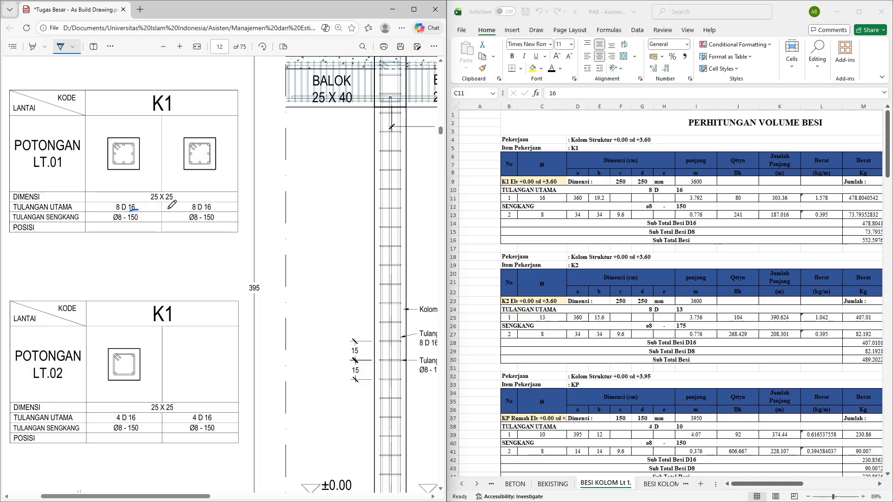
# Examine the main bar length formula in D11 and its reference to I9, and sketch a vertical bar beside the K1 elevation
pyautogui.click(579, 196)
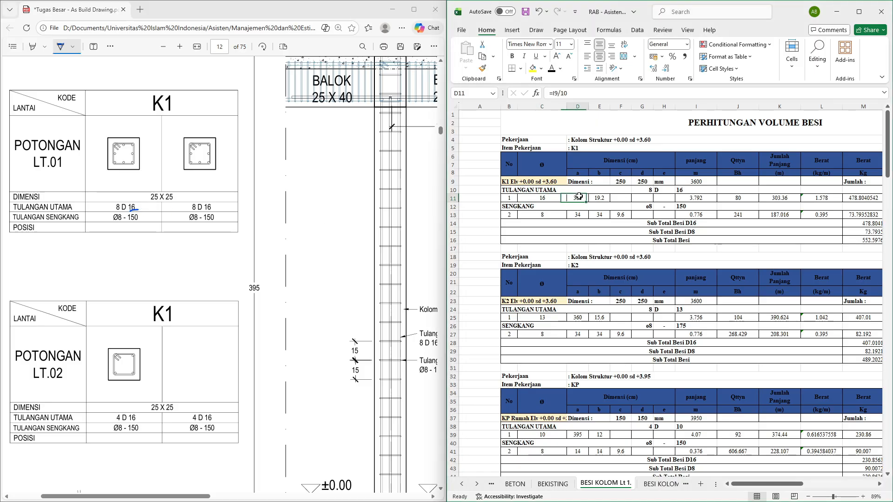
pyautogui.click(599, 95)
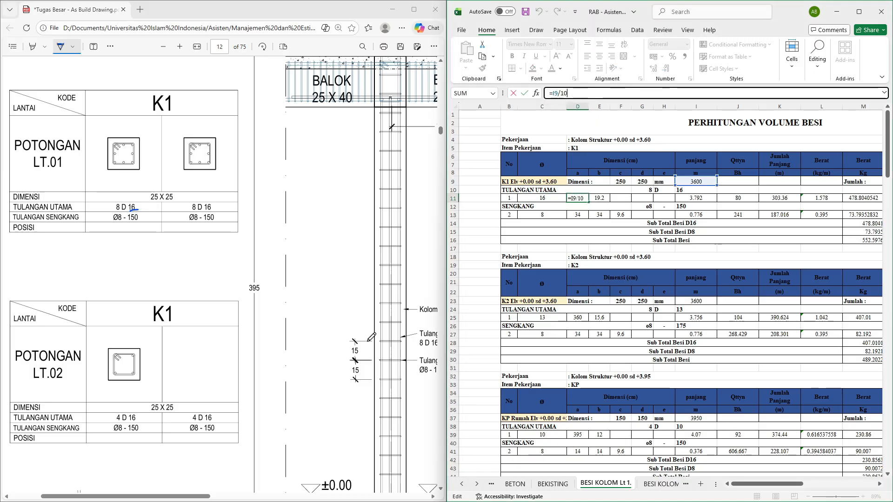
pyautogui.scroll(-1, 385, 400)
pyautogui.moveTo(338, 285); pyautogui.dragTo(334, 208)
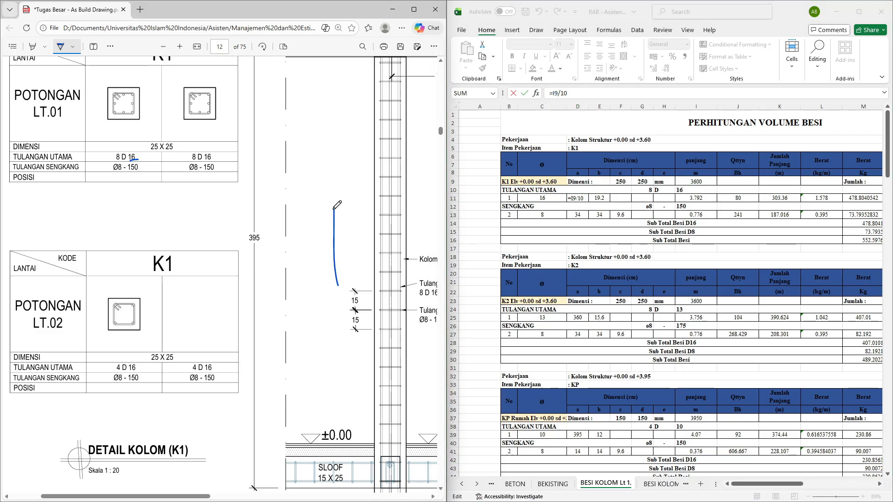
pyautogui.click(706, 184)
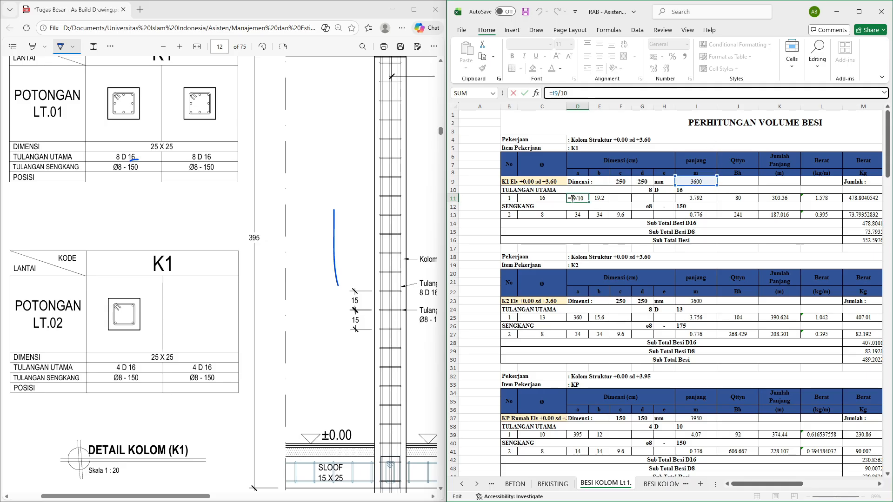
pyautogui.press('Tab')
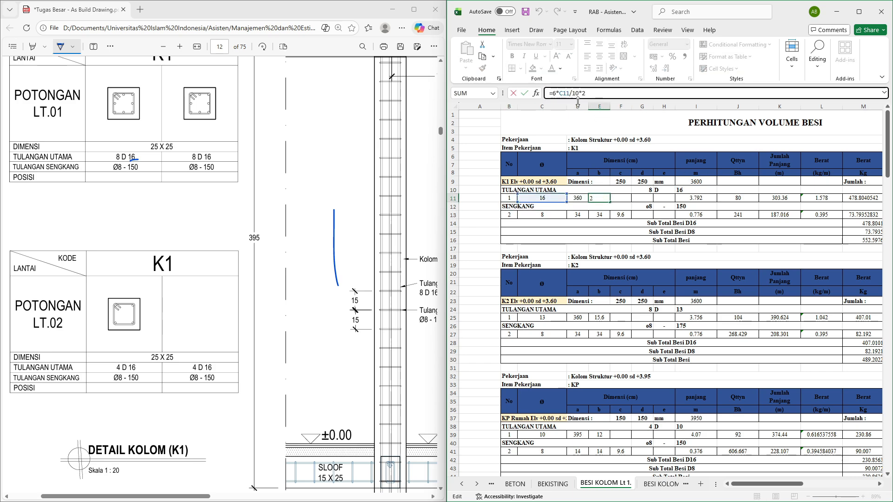
# Examine the hook length formula in E11, and add hooks to both ends of the sketched bar and circle them
pyautogui.click(333, 212)
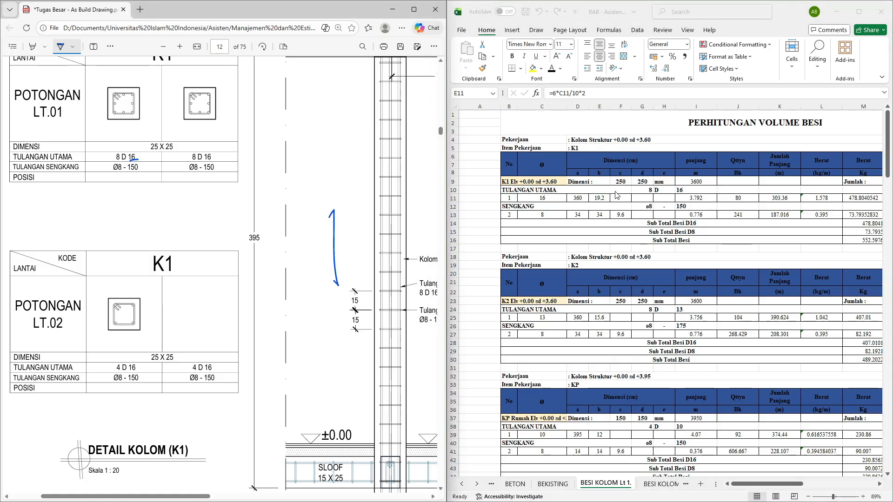
pyautogui.click(597, 199)
pyautogui.click(601, 89)
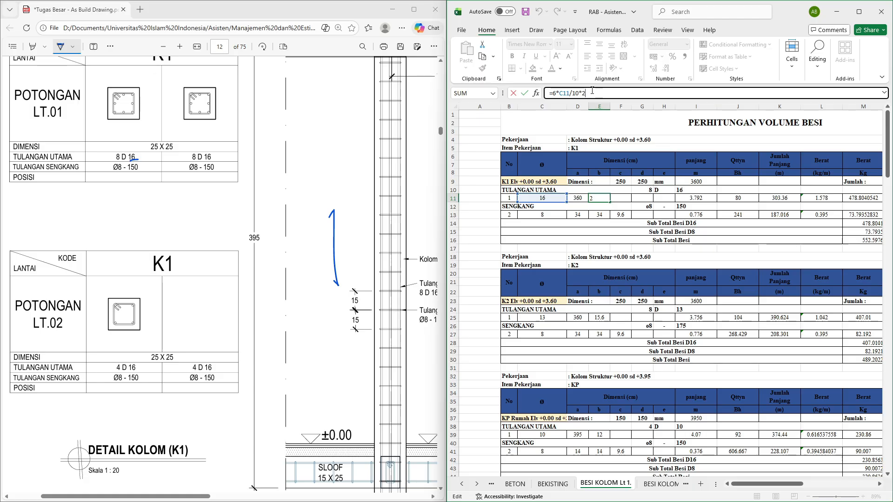
pyautogui.moveTo(331, 200)
pyautogui.mouseDown()
pyautogui.moveTo(320, 228)
pyautogui.moveTo(339, 195)
pyautogui.moveTo(328, 196)
pyautogui.mouseUp()
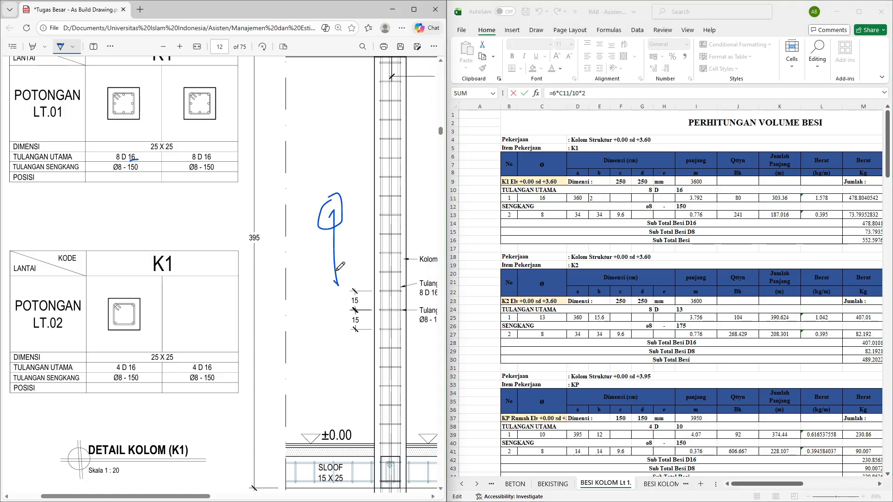
pyautogui.moveTo(325, 271)
pyautogui.mouseDown()
pyautogui.moveTo(335, 289)
pyautogui.moveTo(325, 272)
pyautogui.mouseUp()
pyautogui.click(595, 205)
pyautogui.press('Return')
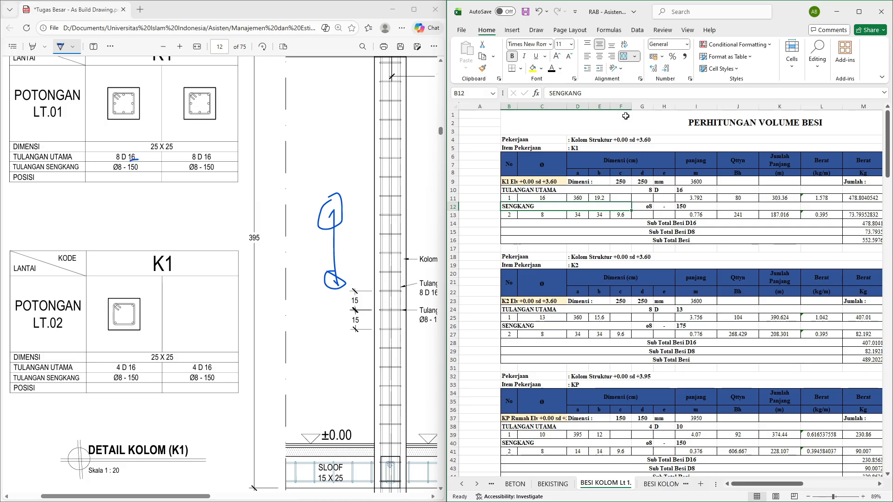
# Examine the formula for the length of one K1 main bar in cell I11
pyautogui.click(696, 199)
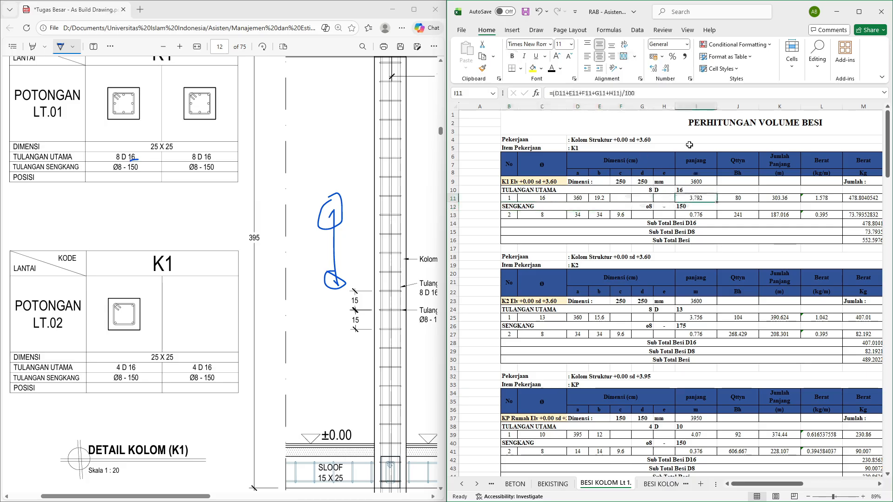
pyautogui.click(658, 93)
pyautogui.press('Tab')
# Examine the main bar quantity formula in J11 through to the weight in M11, underlining the 8 of 8 D 16 in the Potongan LT.01 table
pyautogui.hscroll(3, 673, 189)
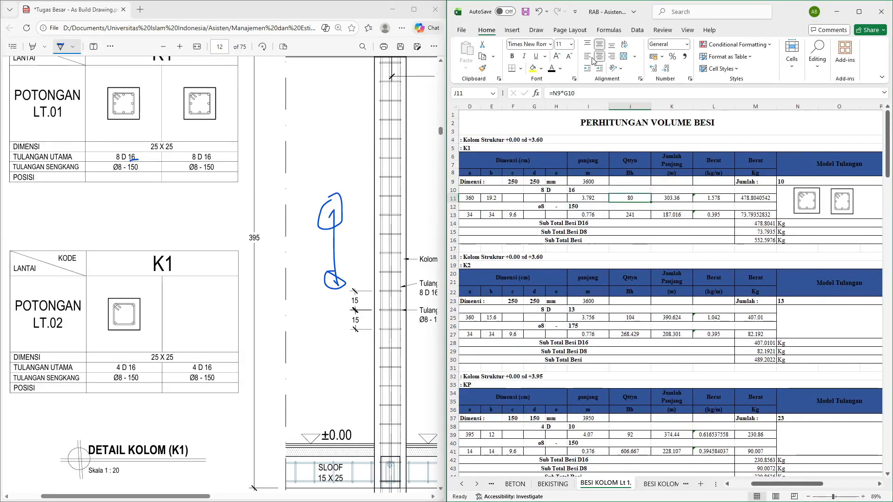
pyautogui.click(585, 93)
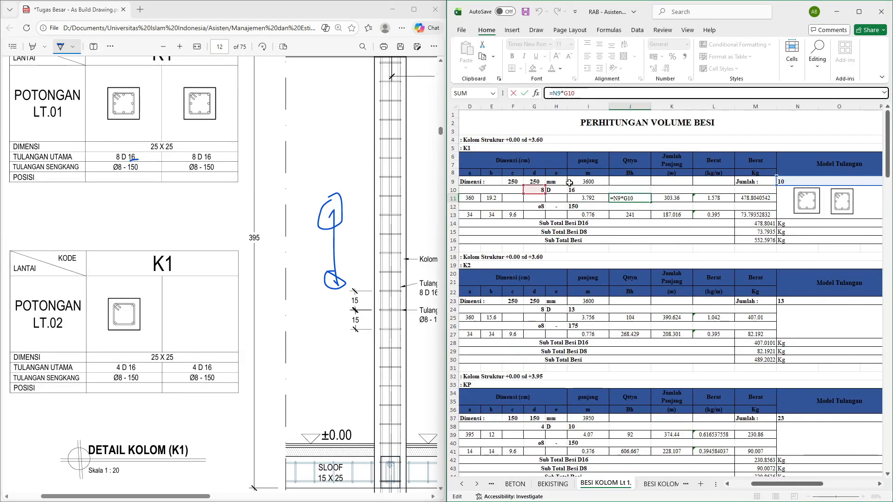
pyautogui.hscroll(-2, 580, 194)
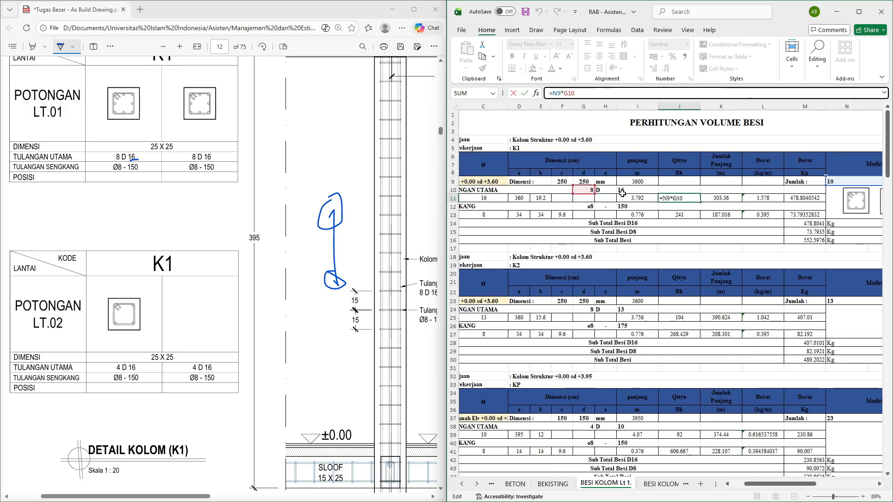
pyautogui.click(117, 158)
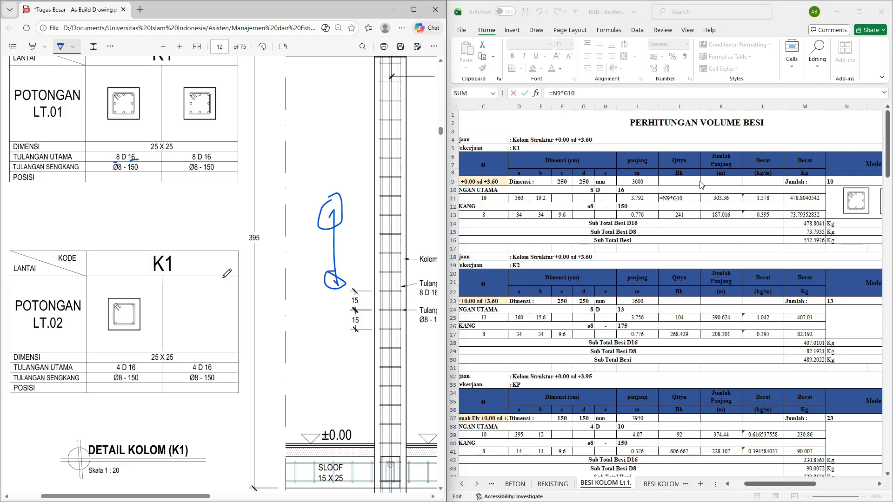
pyautogui.press('Escape')
pyautogui.click(617, 94)
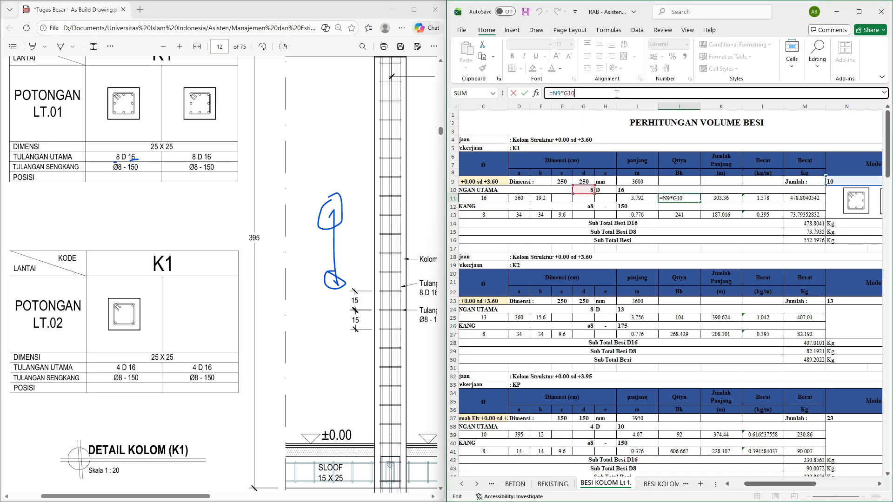
pyautogui.press('Tab')
pyautogui.press('Tab')
pyautogui.press('Tab')
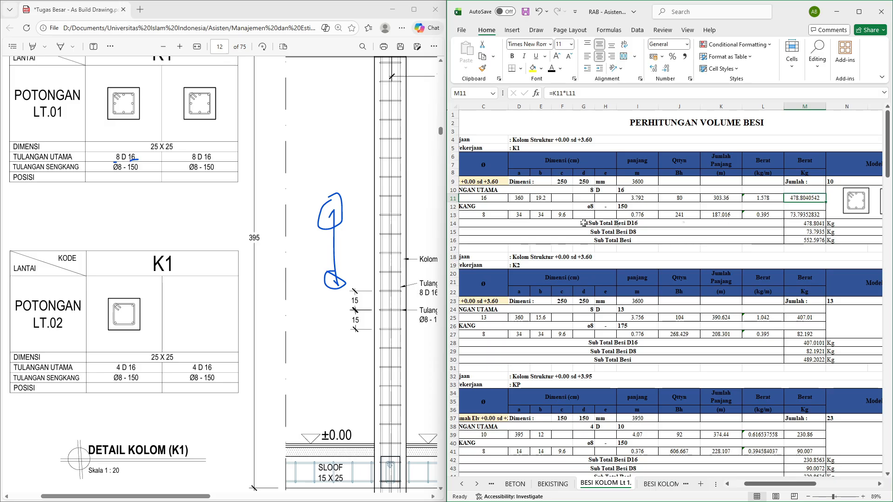
# Check the stirrup diameter in cell C13 and underline the Ø8 and 150 in the drawing's Potongan LT.01 stirrup row
pyautogui.hscroll(-1, 584, 224)
pyautogui.click(506, 220)
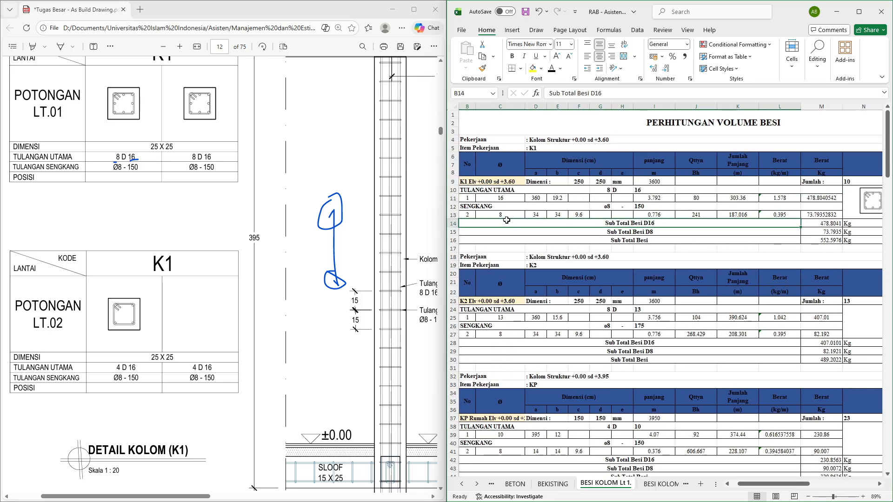
pyautogui.click(502, 216)
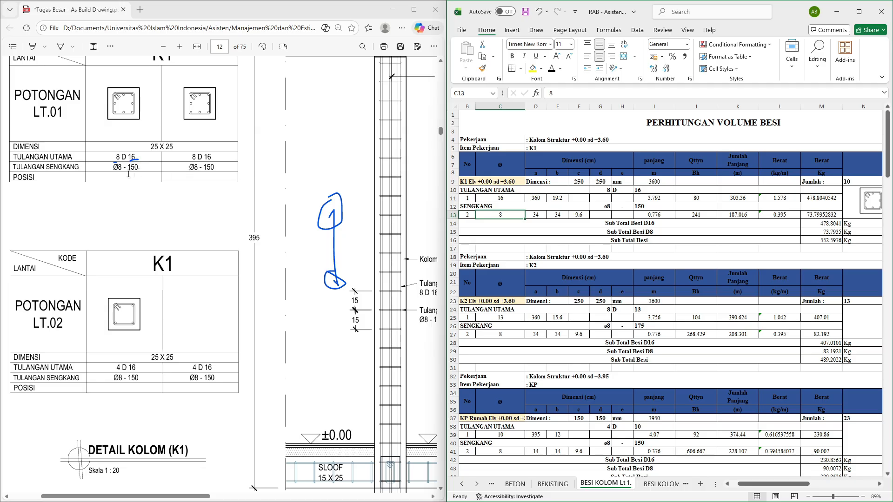
pyautogui.click(60, 46)
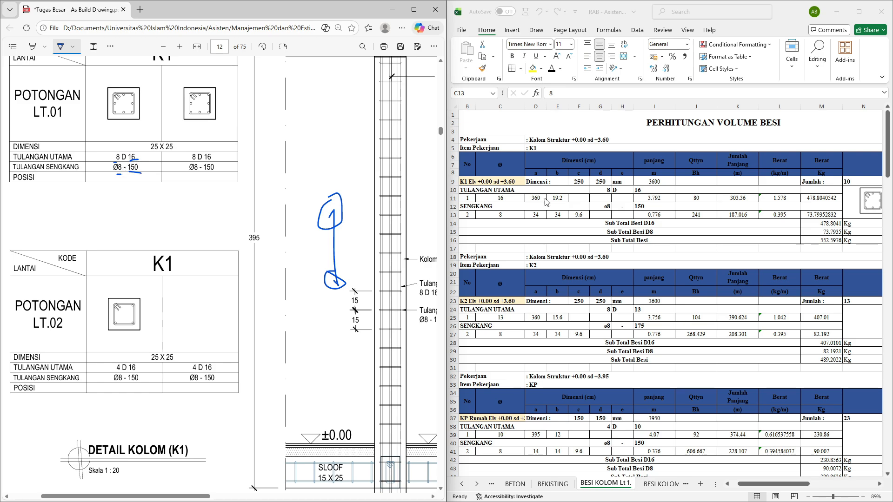
# Replace the fixed 250 in the stirrup formula in D13 with a reference to column dimension F9
pyautogui.click(548, 215)
pyautogui.click(533, 213)
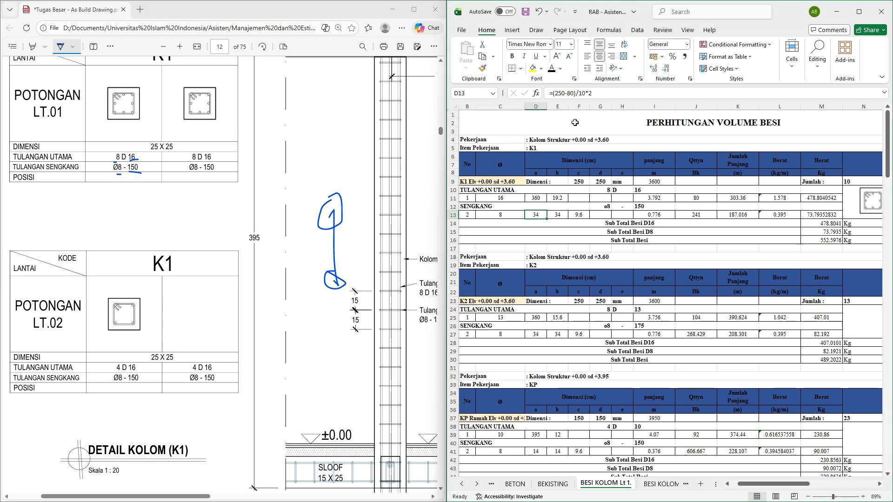
pyautogui.scroll(1, 95, 129)
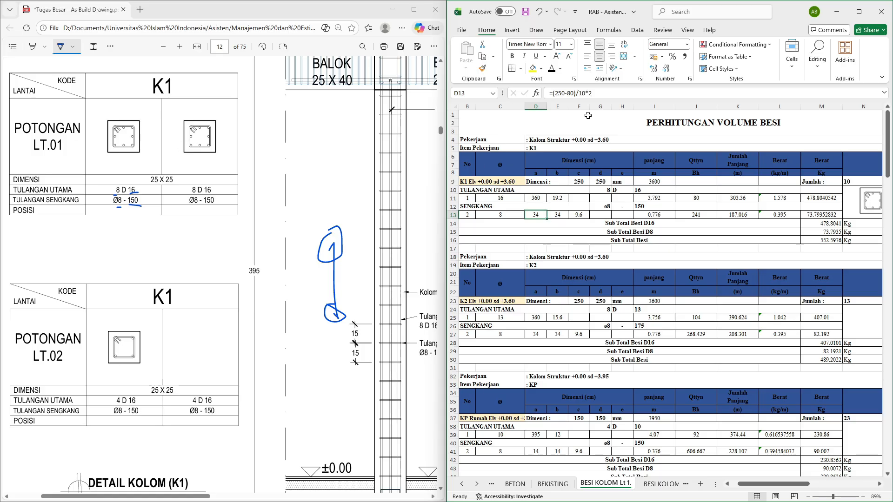
pyautogui.click(599, 99)
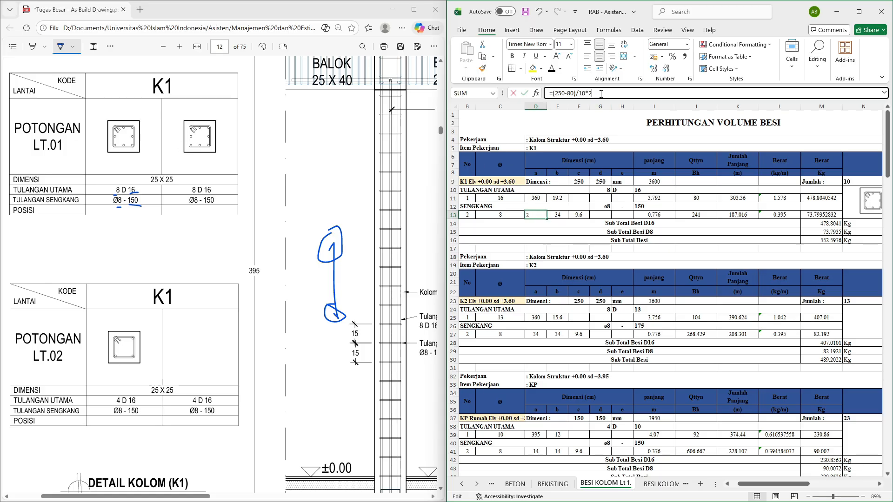
pyautogui.click(565, 95)
pyautogui.press('BackSpace')
pyautogui.press('BackSpace')
pyautogui.press('BackSpace')
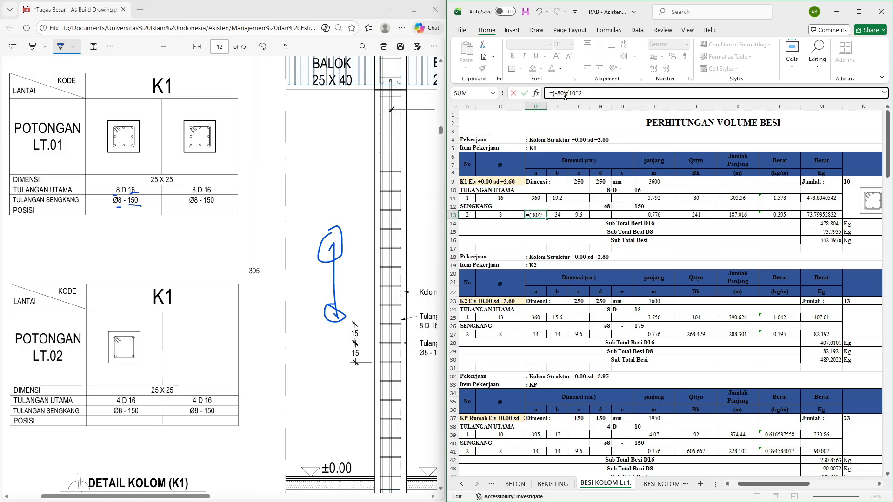
pyautogui.click(584, 182)
pyautogui.press('Tab')
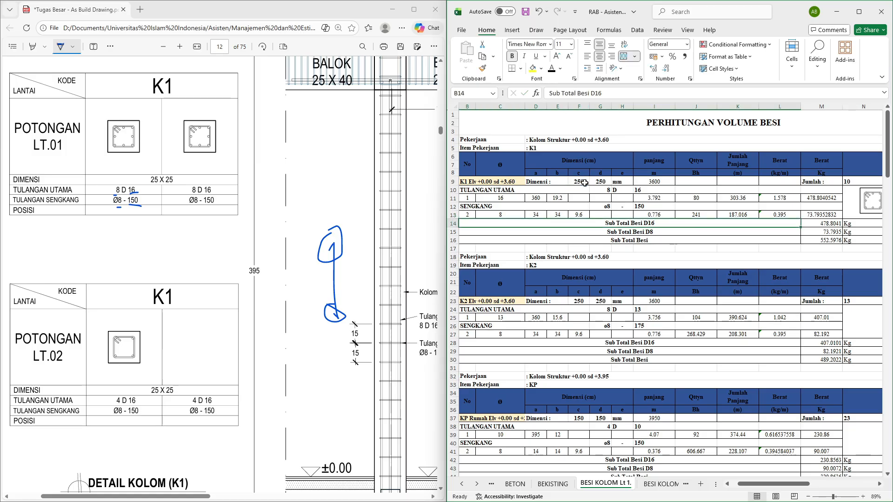
# Replace the fixed 250 in the stirrup formula in E13 with a reference to column dimension G9
pyautogui.click(607, 96)
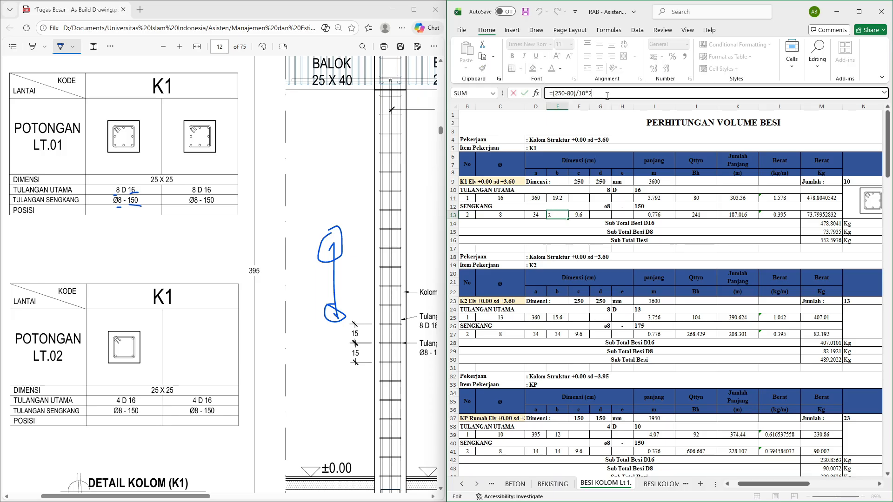
pyautogui.click(564, 95)
pyautogui.press('BackSpace')
pyautogui.press('BackSpace')
pyautogui.press('BackSpace')
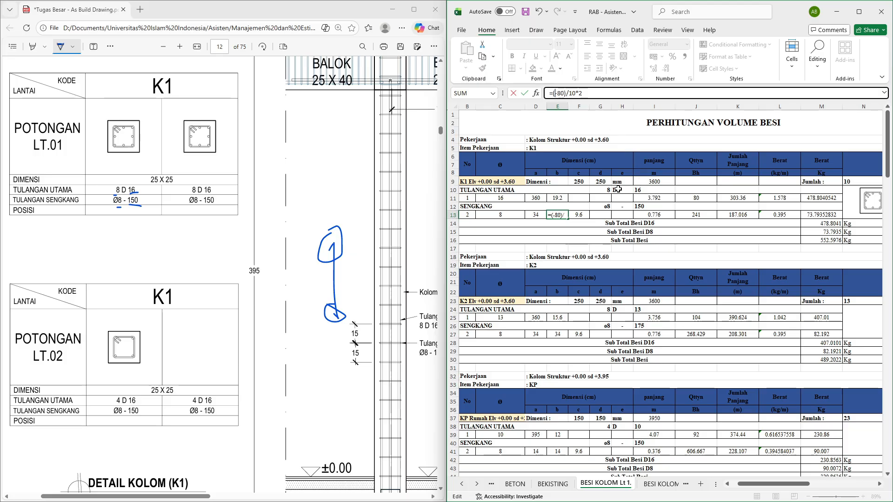
pyautogui.click(597, 182)
pyautogui.press('Tab')
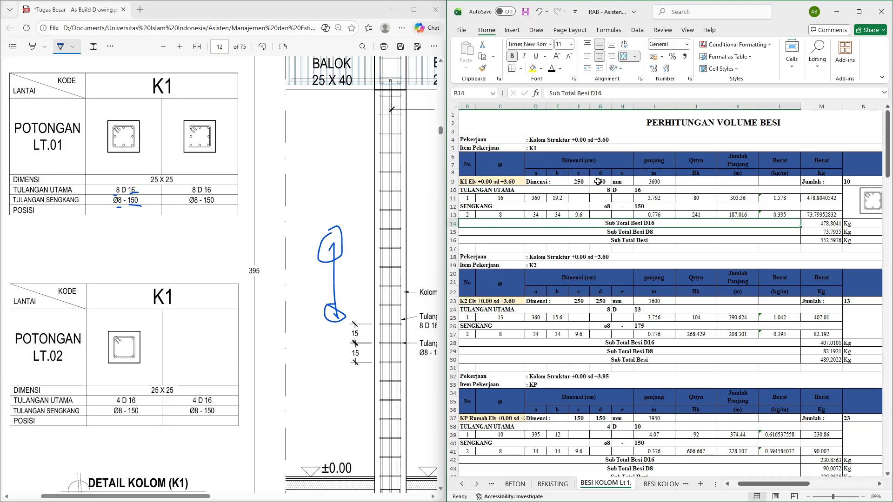
# Examine the stirrup hook formula in F13 and the stirrup length formula in I13
pyautogui.press('F2')
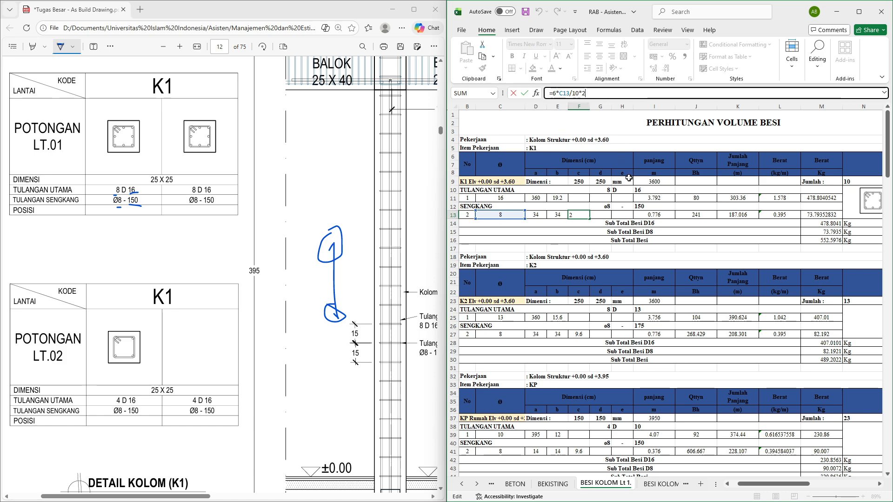
pyautogui.press('Tab')
pyautogui.press('Tab')
pyautogui.press('Tab')
pyautogui.press('Tab')
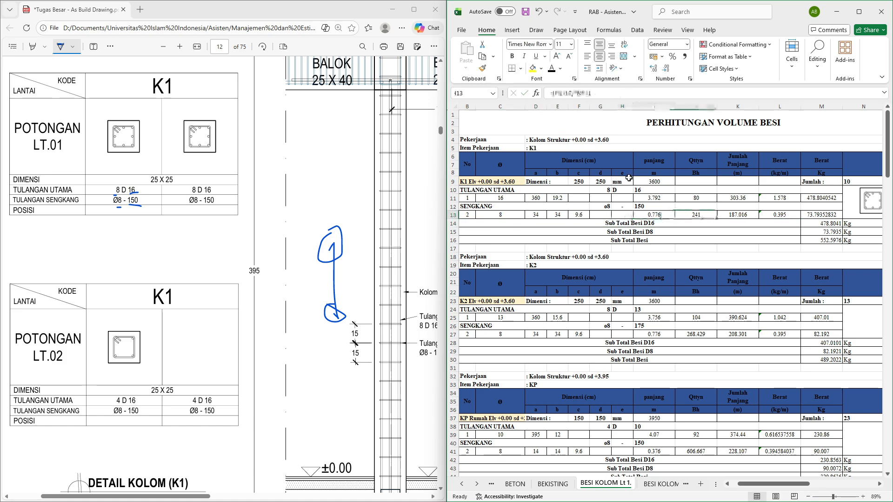
pyautogui.press('Left')
pyautogui.press('F2')
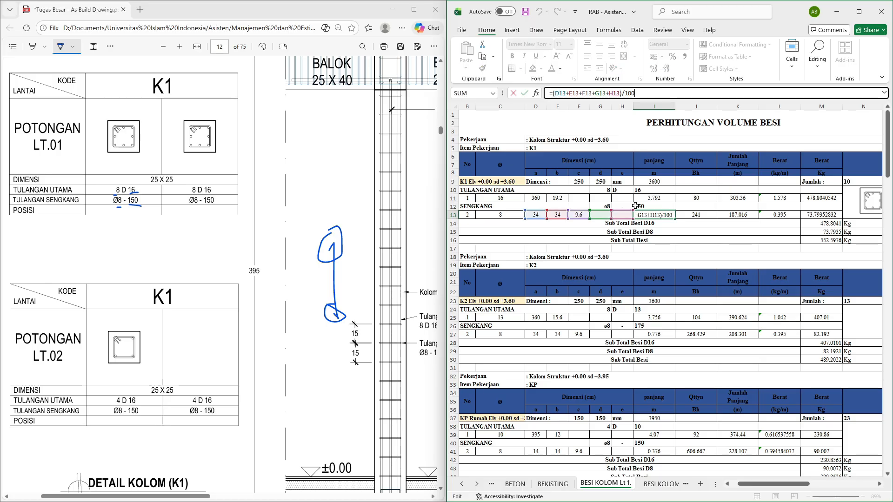
pyautogui.press('Tab')
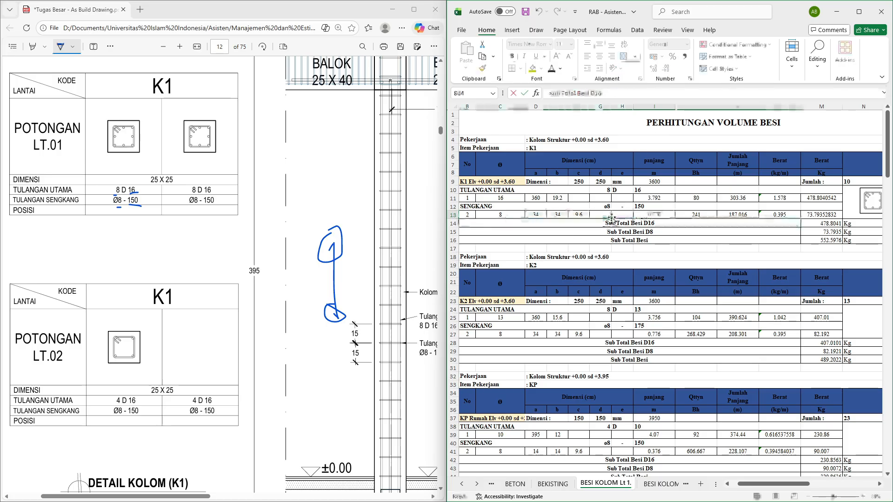
# Correct the K1 stirrup quantity formula in J13 to =(I9/I12+1)*N9 so the extra stirrup is counted per column
pyautogui.click(607, 93)
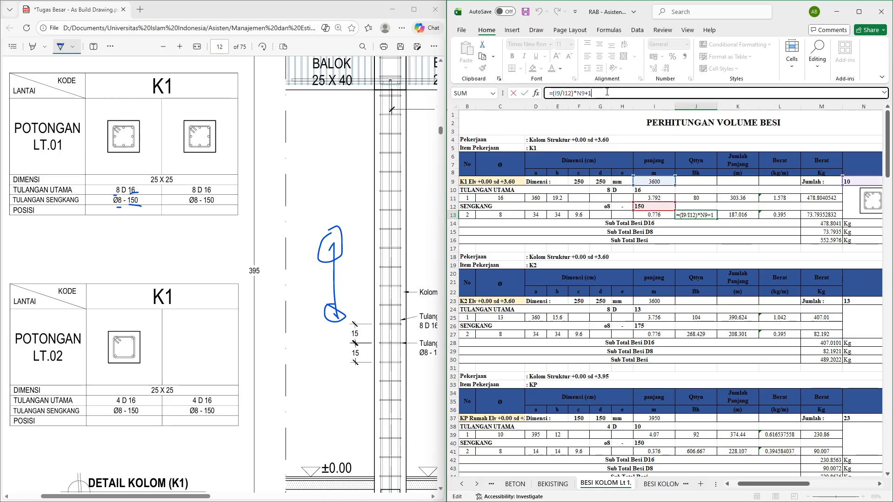
pyautogui.hscroll(1, 647, 178)
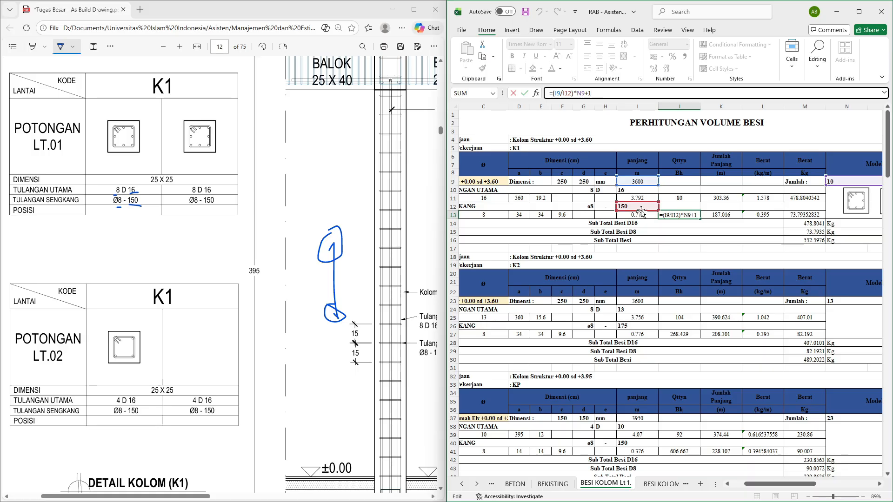
pyautogui.click(571, 94)
pyautogui.write('+1')
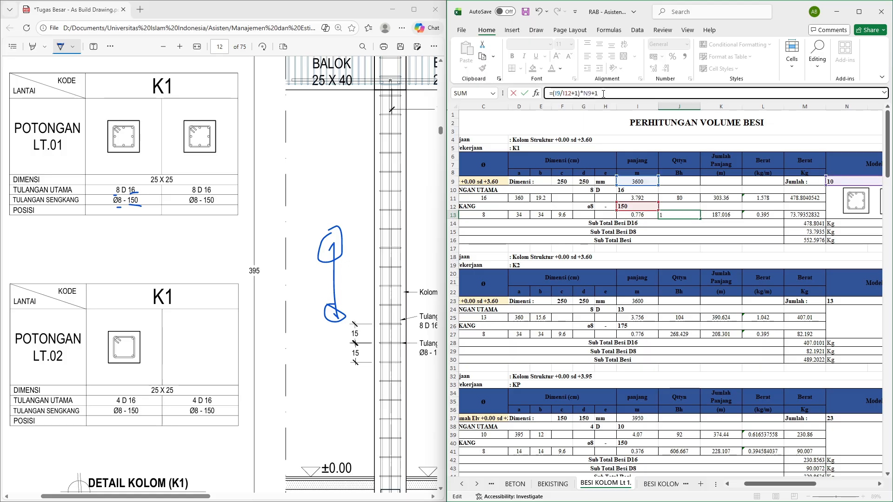
pyautogui.click(603, 94)
pyautogui.press('BackSpace')
pyautogui.press('BackSpace')
pyautogui.hscroll(3, 637, 223)
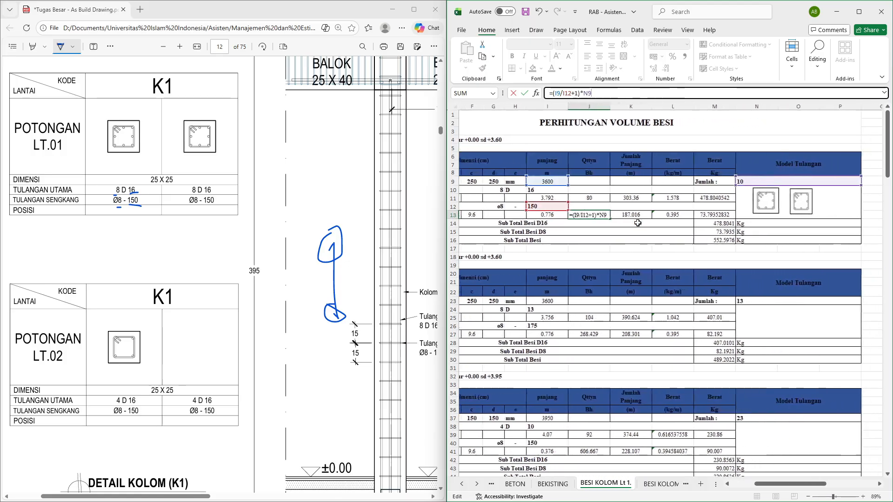
pyautogui.hscroll(-1, 638, 223)
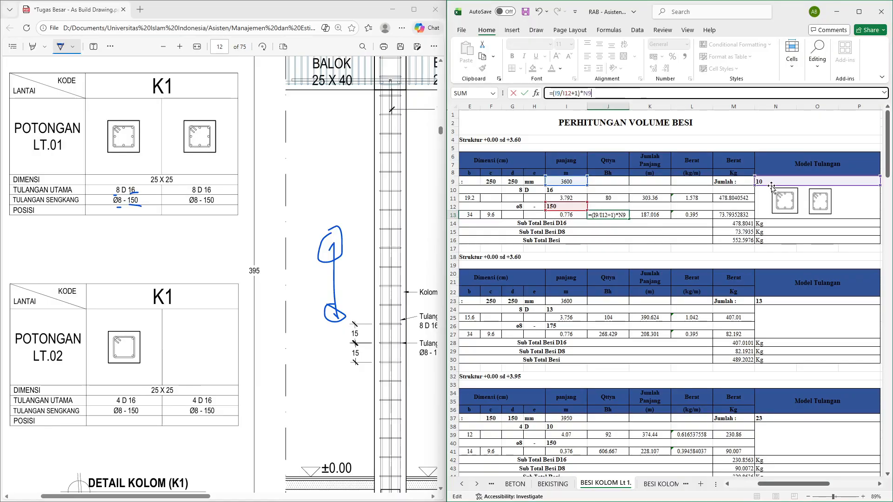
pyautogui.press('Return')
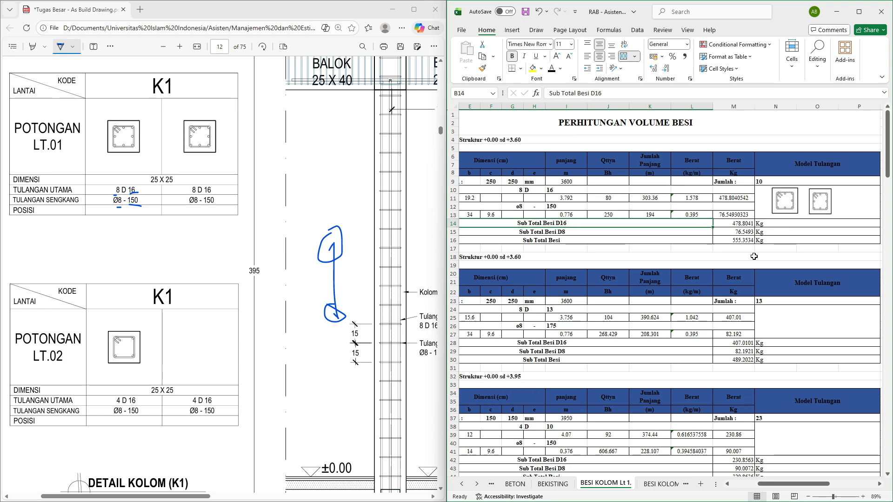
# Check the K1 steel subtotal formula in M16 and look over the K1 column detail and the tables below
pyautogui.click(735, 241)
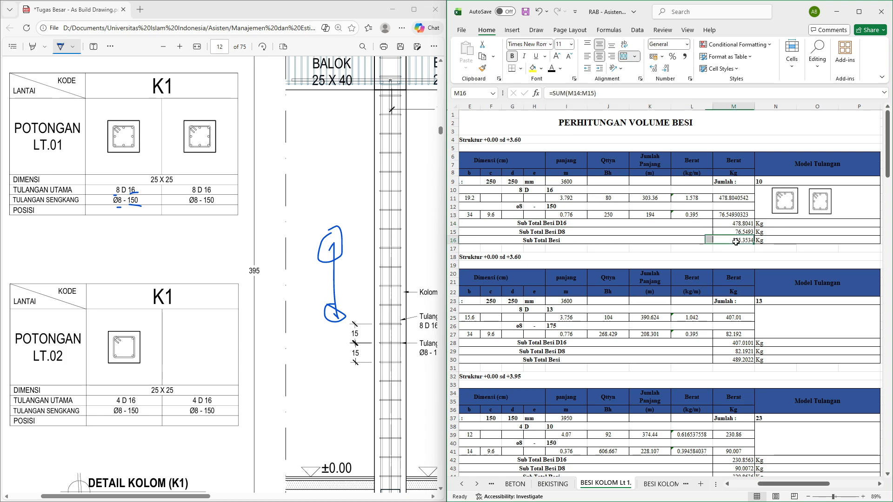
pyautogui.hscroll(-2, 657, 263)
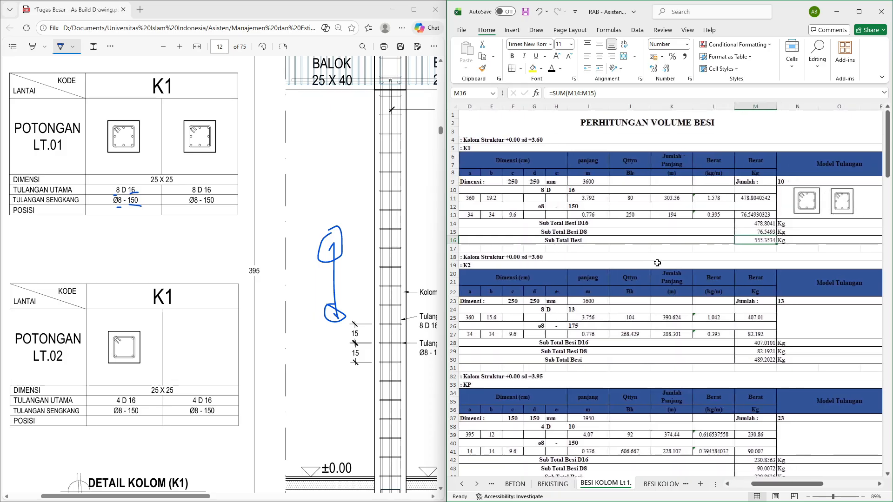
pyautogui.scroll(-3, 657, 262)
pyautogui.hscroll(3, 377, 177)
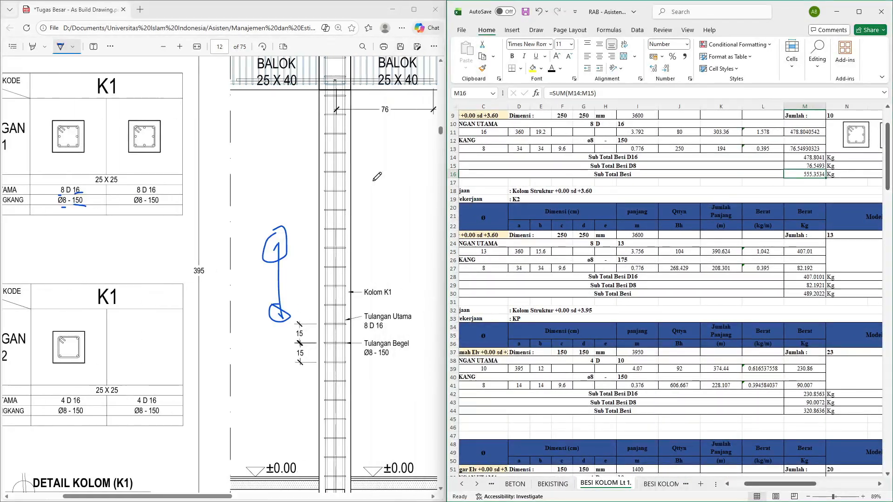
pyautogui.scroll(1, 377, 177)
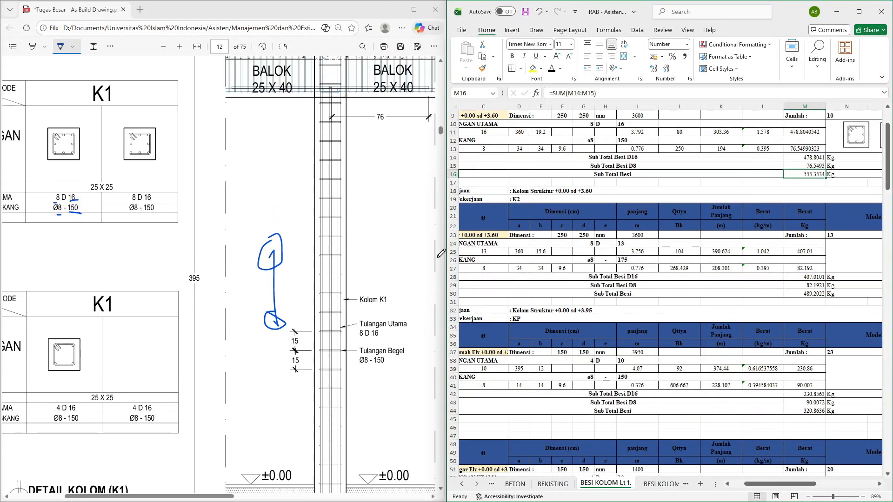
pyautogui.hscroll(-1, 592, 237)
pyautogui.scroll(3, 593, 238)
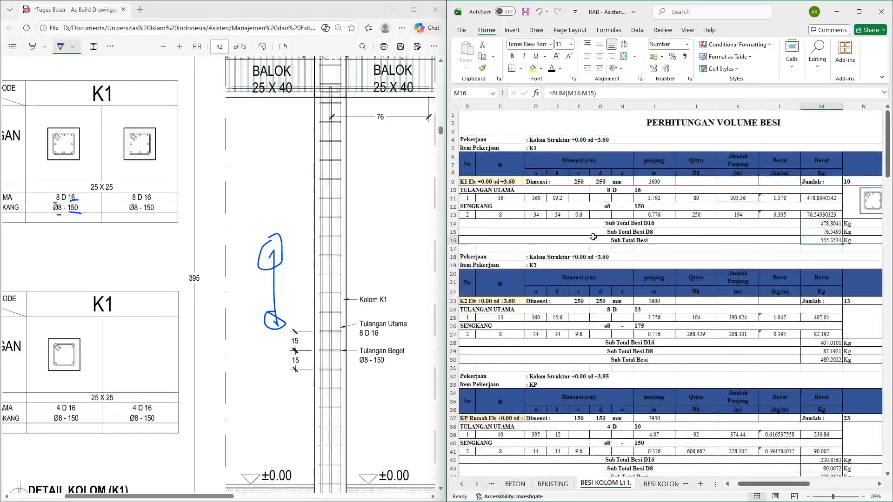
pyautogui.scroll(-7, 593, 237)
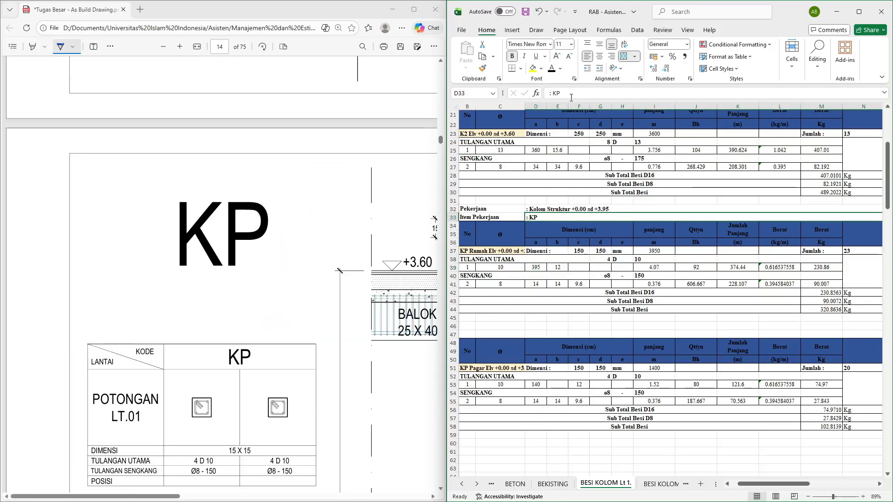
# Check KP Rumah's main bar length in D39 and column height in I37, and circle the 395 height in the KP drawing
pyautogui.click(532, 268)
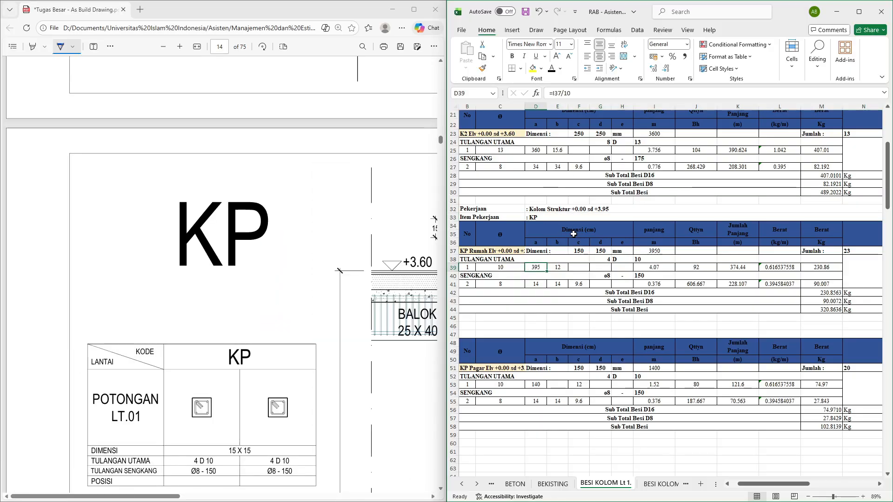
pyautogui.click(653, 250)
pyautogui.scroll(-5, 342, 265)
pyautogui.hscroll(2, 342, 265)
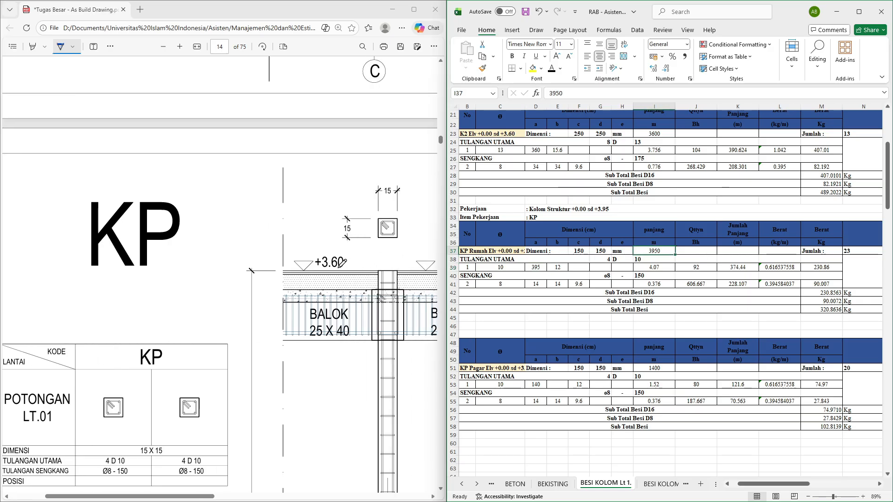
pyautogui.scroll(-2, 342, 264)
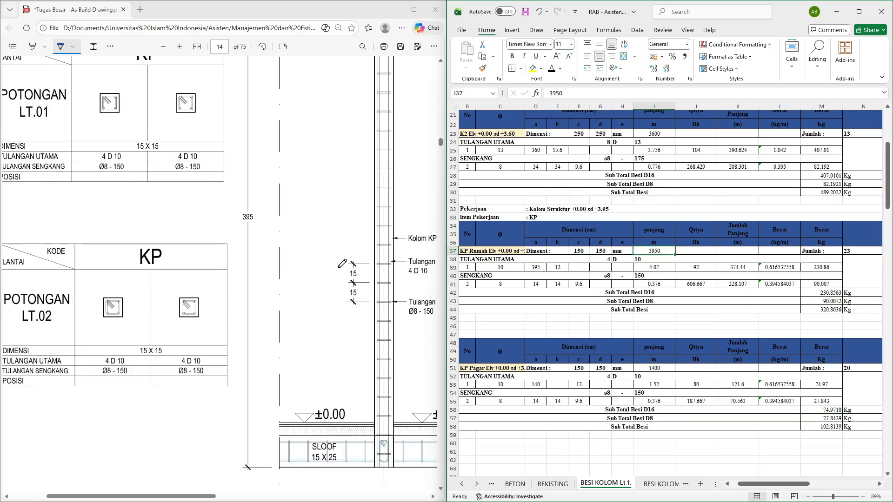
pyautogui.scroll(3, 310, 153)
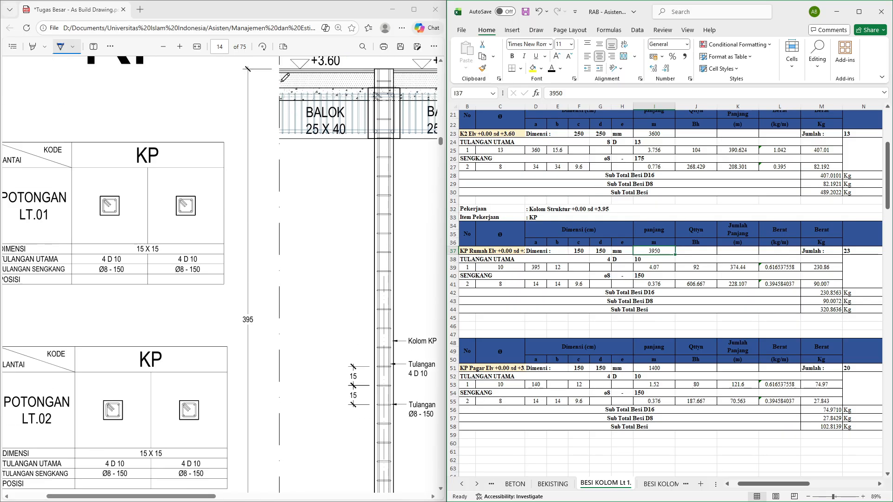
pyautogui.moveTo(251, 308)
pyautogui.mouseDown()
pyautogui.moveTo(238, 335)
pyautogui.moveTo(264, 313)
pyautogui.moveTo(252, 300)
pyautogui.moveTo(245, 318)
pyautogui.mouseUp()
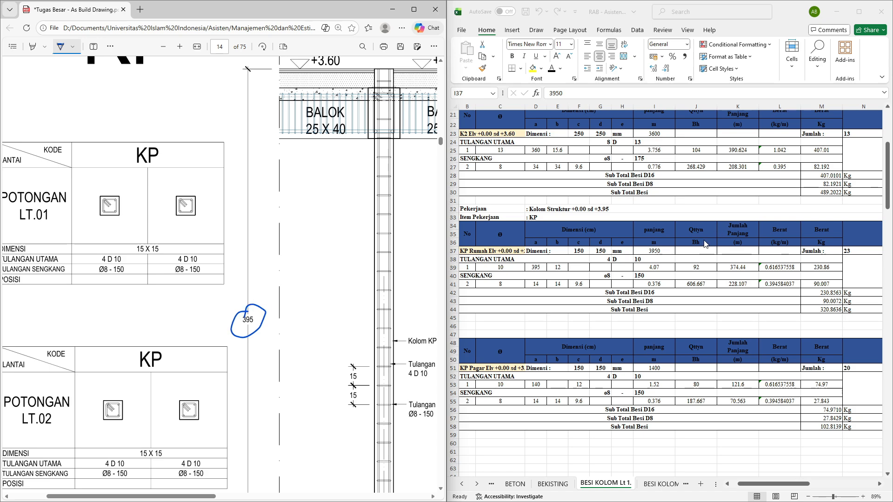
# Mark the two sides of the KP section in the Potongan LT.01 drawing and check the KP Rumah dimensions in row 37
pyautogui.hscroll(-2, 375, 286)
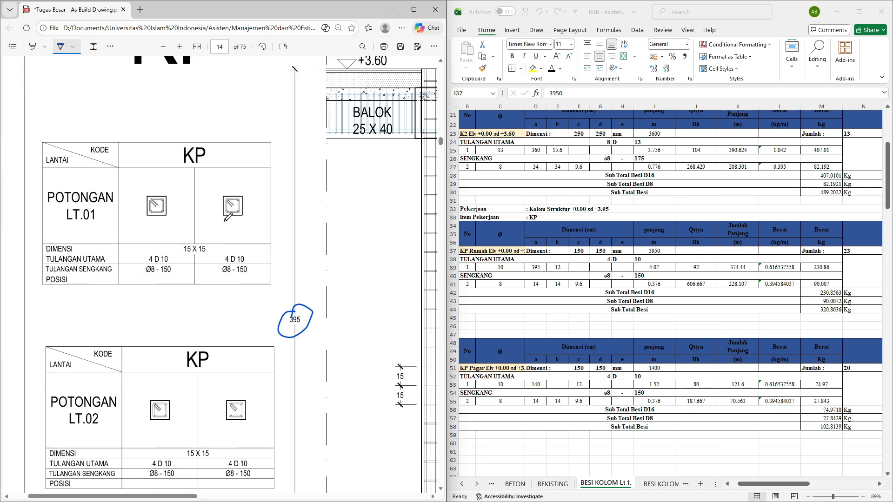
pyautogui.moveTo(144, 225); pyautogui.dragTo(177, 196)
pyautogui.click(578, 251)
pyautogui.press('Right')
pyautogui.press('Right')
pyautogui.press('Right')
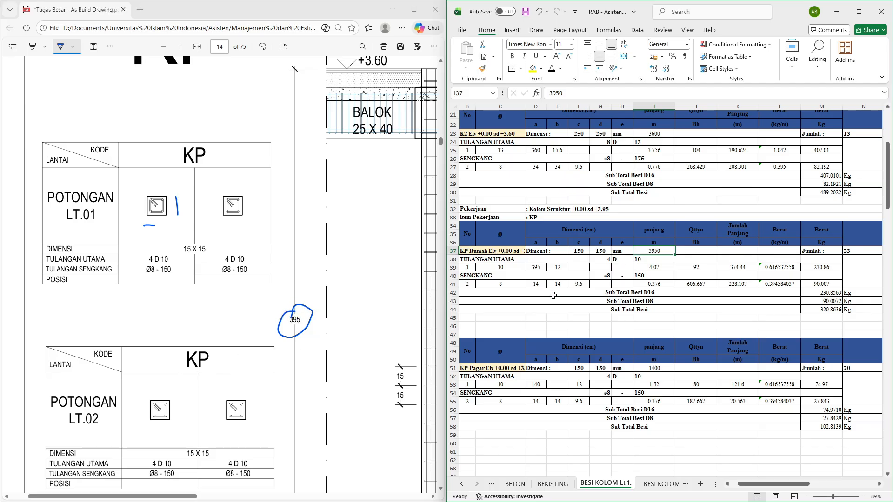
# Replace the fixed 150 in the KP Rumah stirrup formula in D41 with a reference to column dimension F37
pyautogui.click(535, 284)
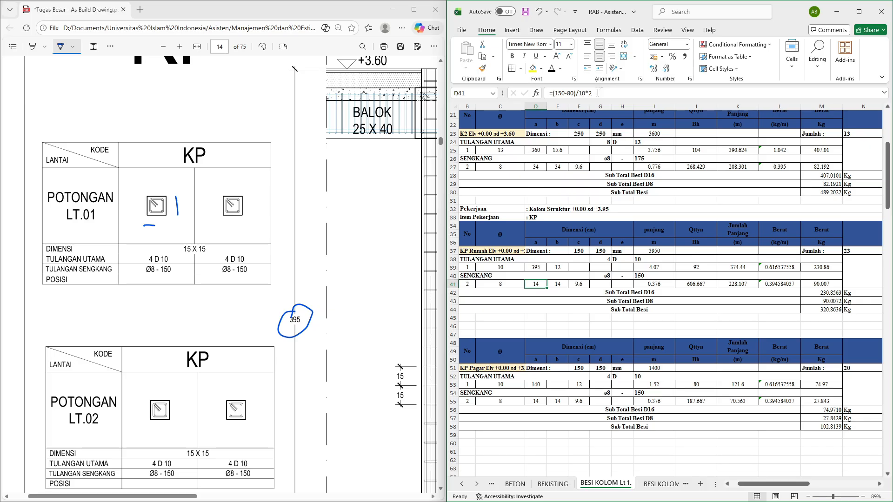
pyautogui.click(598, 94)
pyautogui.doubleClick(558, 93)
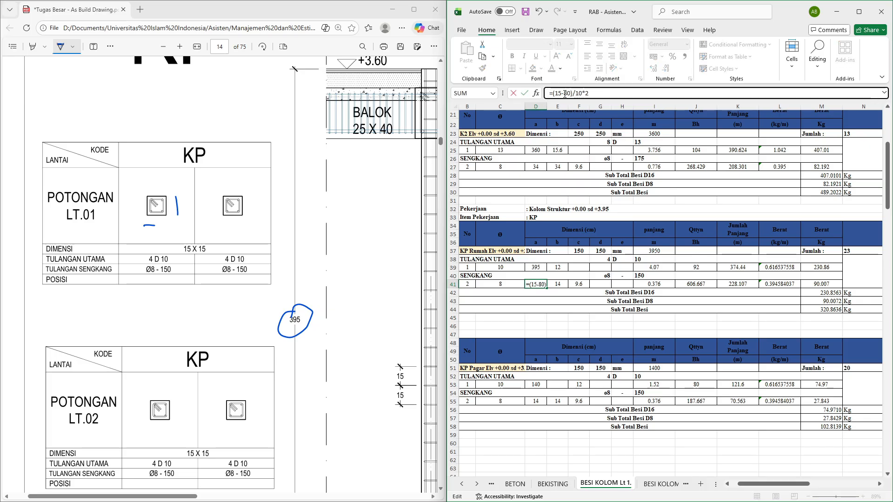
pyautogui.write('1')
pyautogui.press('BackSpace')
pyautogui.click(583, 249)
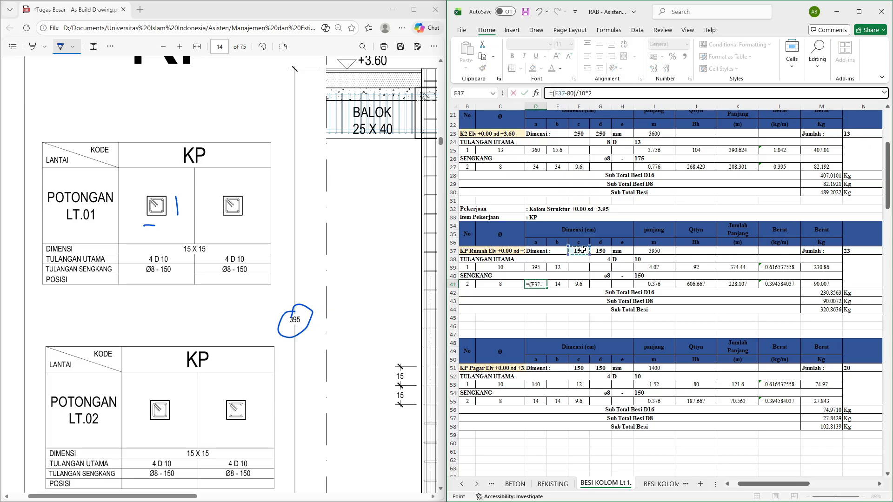
pyautogui.press('Return')
# Replace the fixed 150 in the KP Rumah stirrup formula in E41 with a reference to column dimension G37
pyautogui.press('Up')
pyautogui.press('Right')
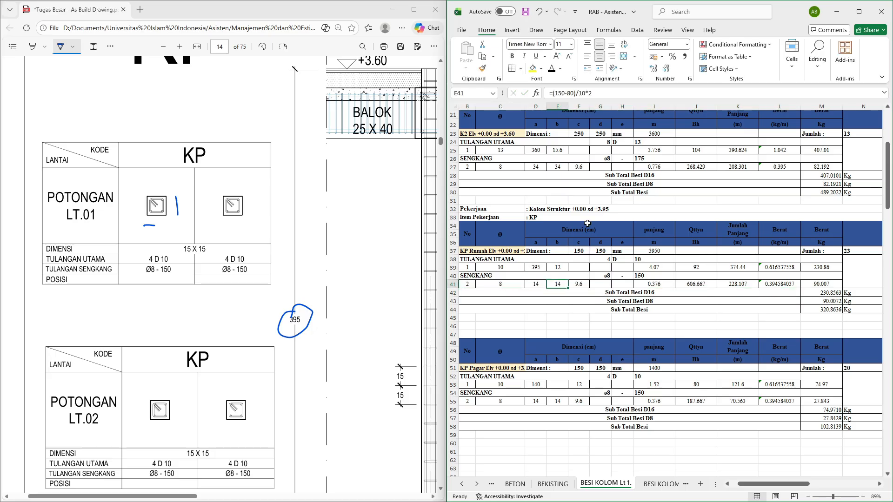
pyautogui.click(604, 96)
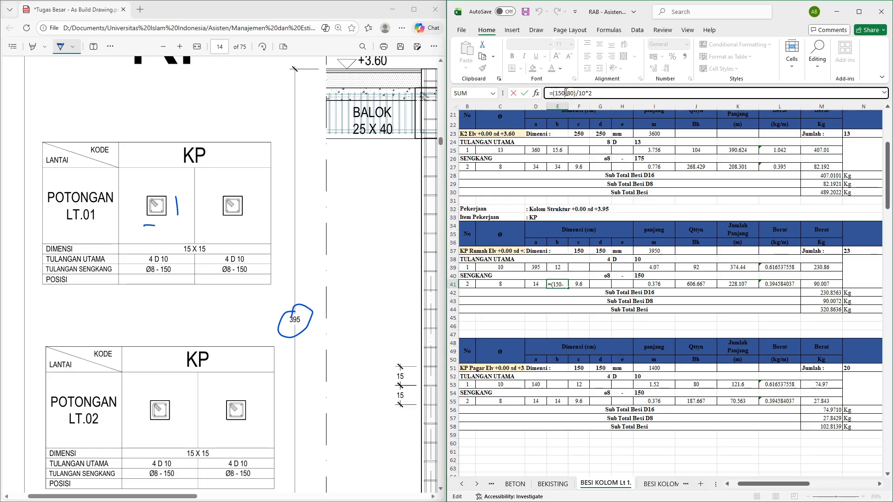
pyautogui.press('BackSpace')
pyautogui.press('BackSpace')
pyautogui.press('BackSpace')
pyautogui.write('150')
pyautogui.press('Return')
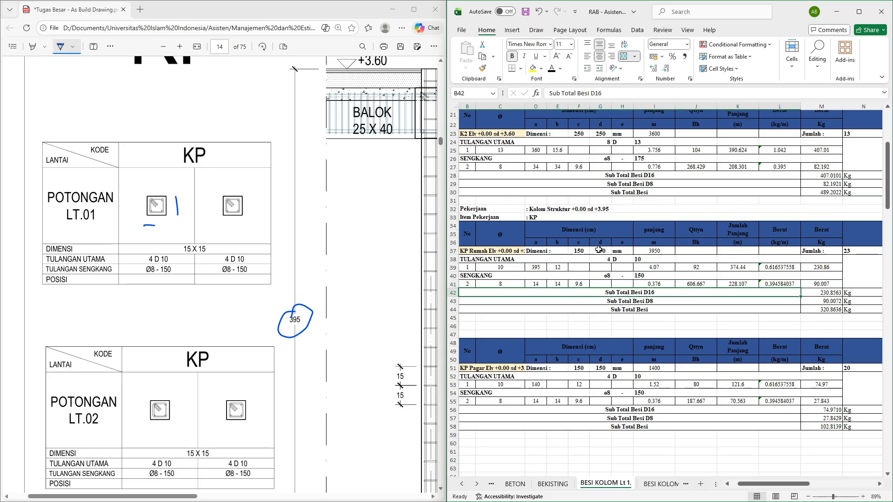
# Review the K1, K2, KP Rumah and KP Pagar reinforcement tables and compare their heading rows
pyautogui.scroll(-1, 615, 357)
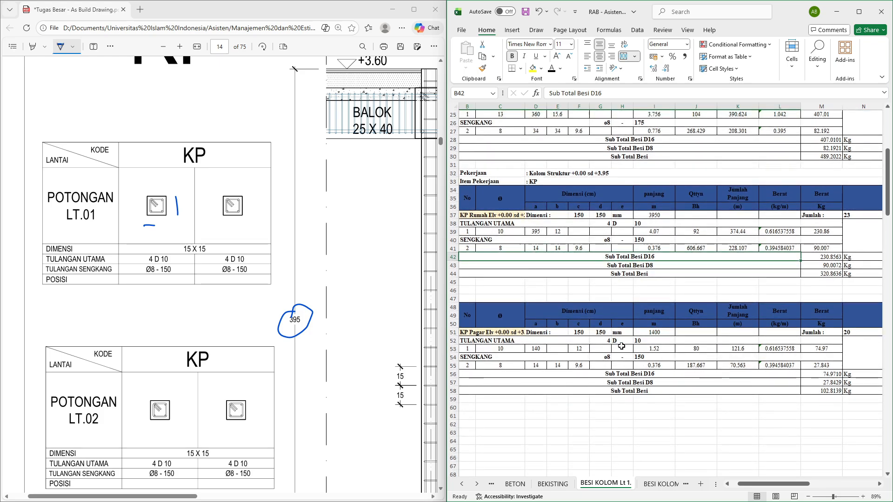
pyautogui.scroll(3, 642, 297)
pyautogui.scroll(5, 642, 297)
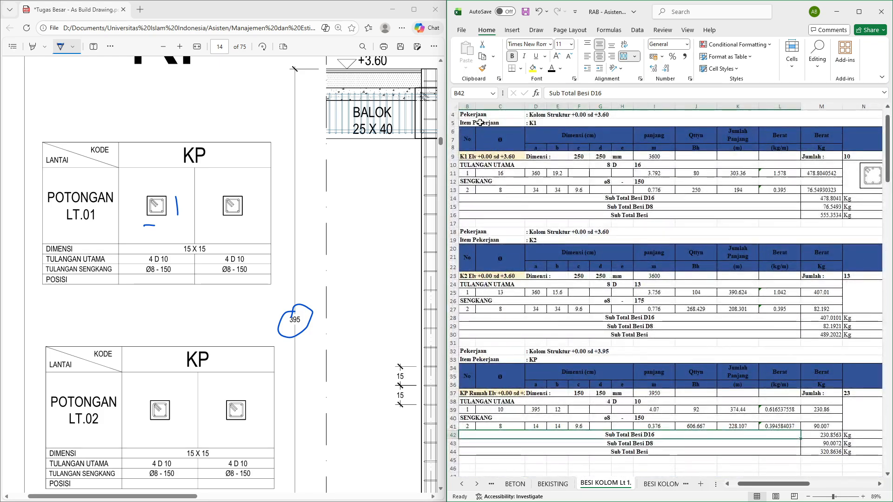
pyautogui.click(478, 115)
pyautogui.moveTo(478, 115); pyautogui.dragTo(840, 215)
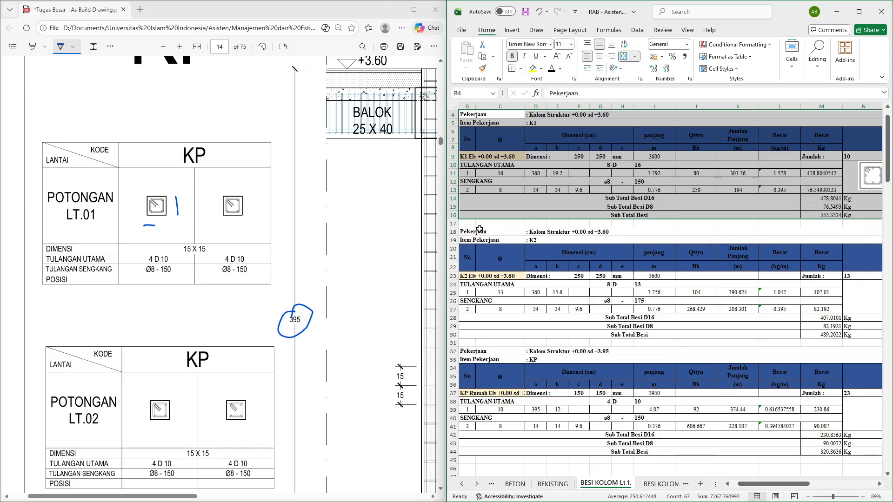
pyautogui.click(479, 230)
pyautogui.scroll(-2, 500, 275)
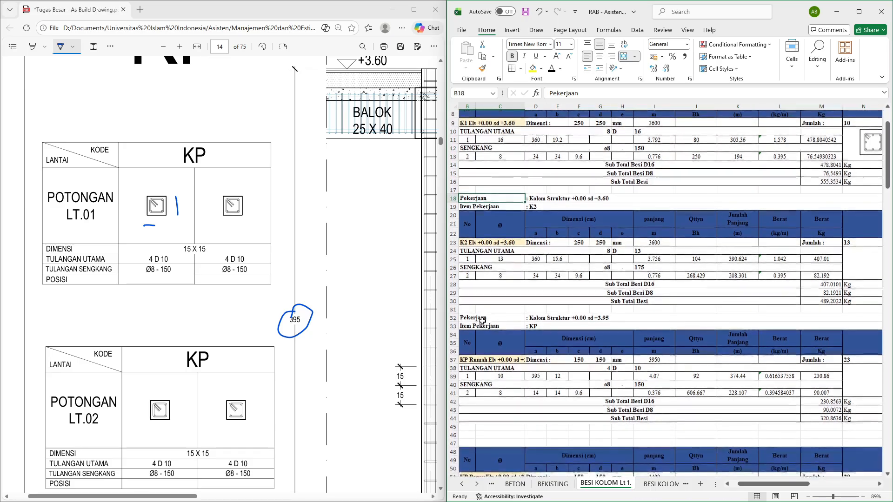
pyautogui.click(493, 321)
pyautogui.scroll(-4, 497, 392)
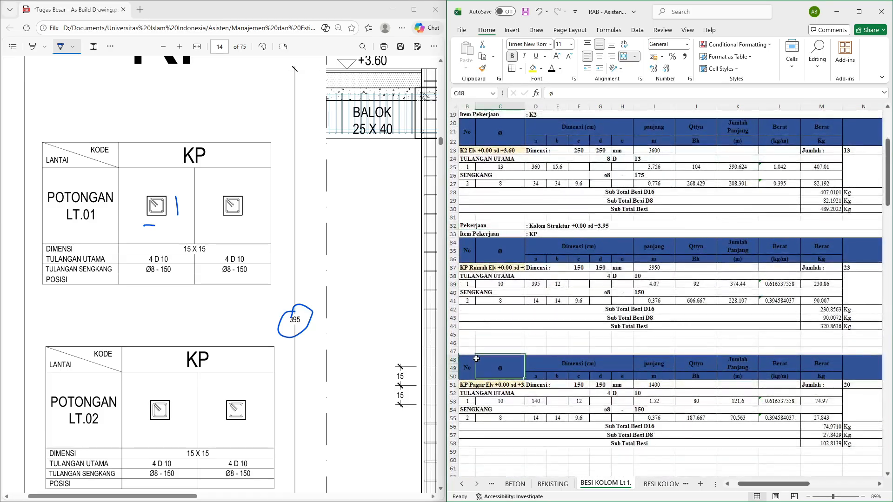
pyautogui.click(488, 365)
pyautogui.hscroll(-2, 479, 360)
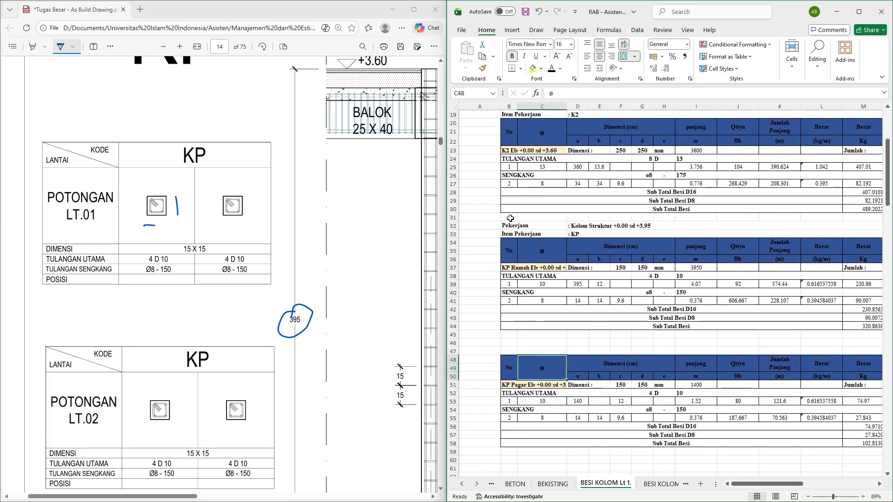
# Copy the Pekerjaan and Item Pekerjaan heading rows 32–33 to B46, directly above the KP Pagar table
pyautogui.click(514, 225)
pyautogui.hotkey('shift', 'Left')
pyautogui.hotkey('shift', 'Down')
pyautogui.hotkey('shift', 'Down')
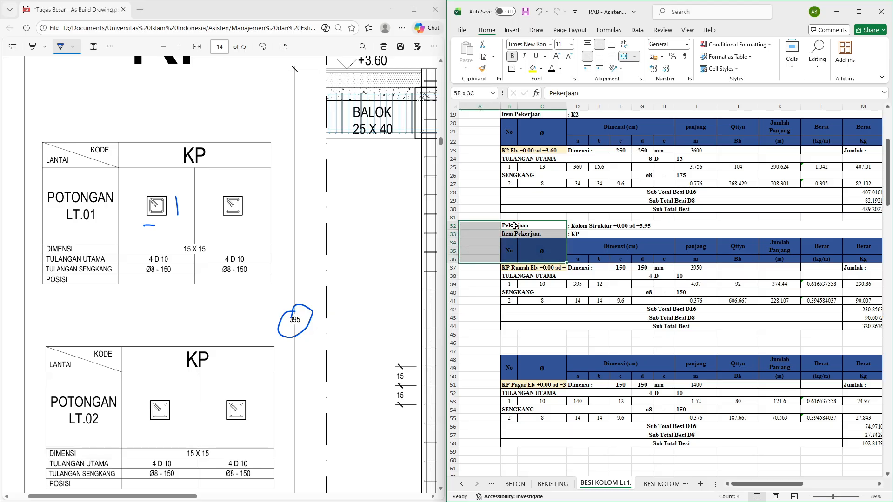
pyautogui.hotkey('shift', 'Up')
pyautogui.hotkey('shift', 'Right')
pyautogui.hotkey('shift', 'Right')
pyautogui.hotkey('ctrl', 'c')
pyautogui.hscroll(-2, 517, 233)
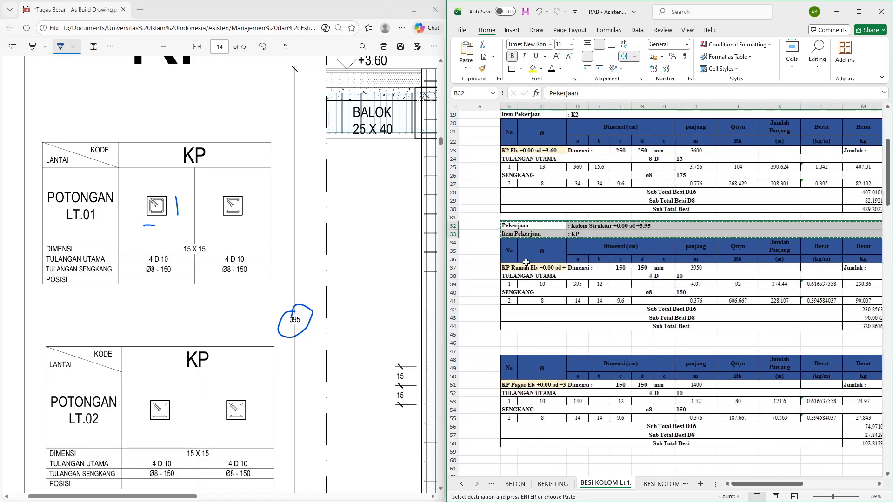
pyautogui.click(516, 343)
pyautogui.hotkey('ctrl', 'v')
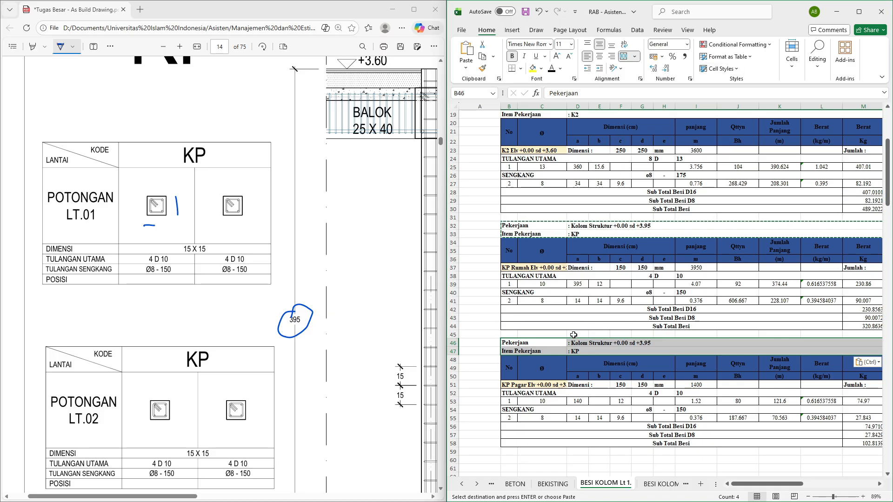
# Change the Item Pekerjaan entry in D47 above the KP Pagar table to ": KP P"
pyautogui.click(574, 351)
pyautogui.click(597, 92)
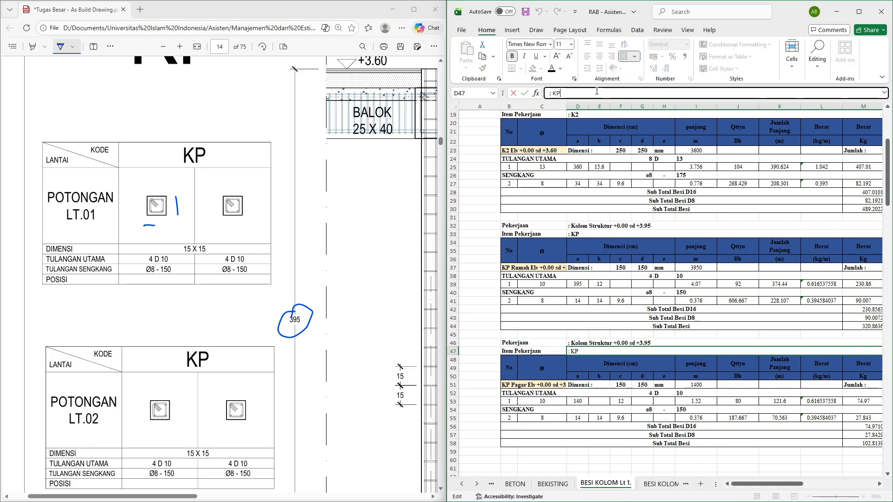
pyautogui.write('P')
pyautogui.press('Return')
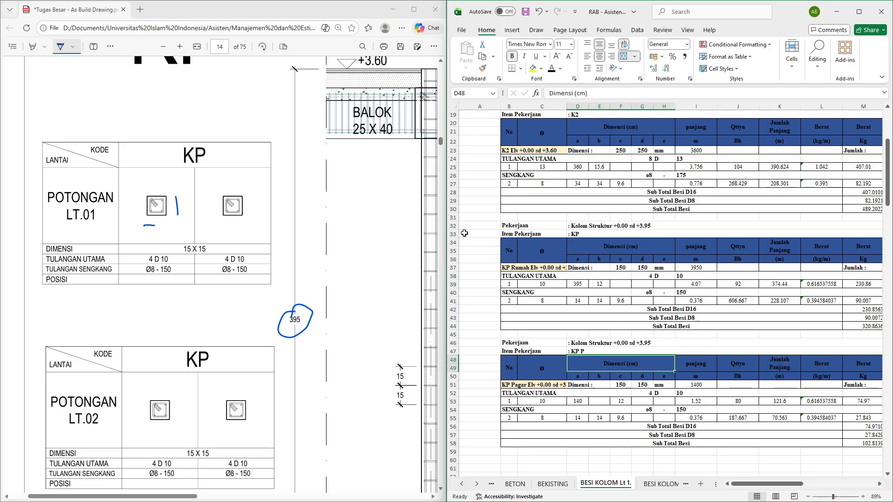
# Check the KP Pagar length and section dimensions, and compare its main-bar formula in F53 with KP Rumah's E39
pyautogui.click(690, 385)
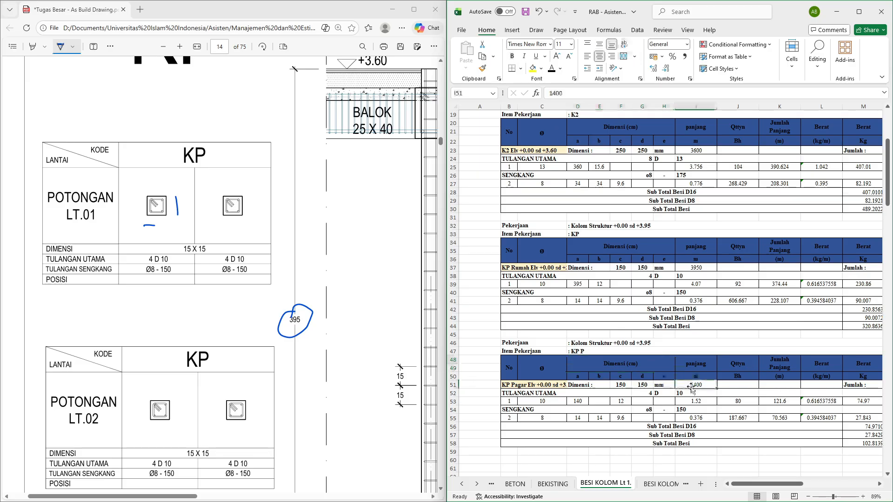
pyautogui.click(624, 385)
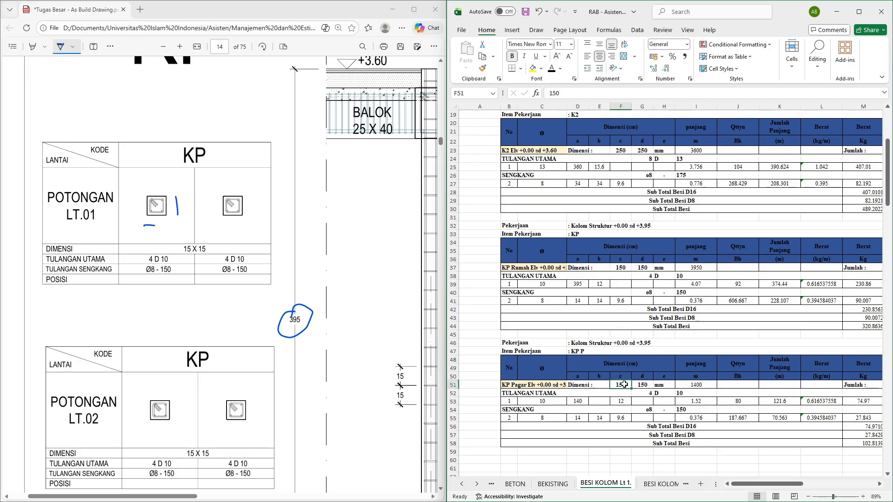
pyautogui.press('Right')
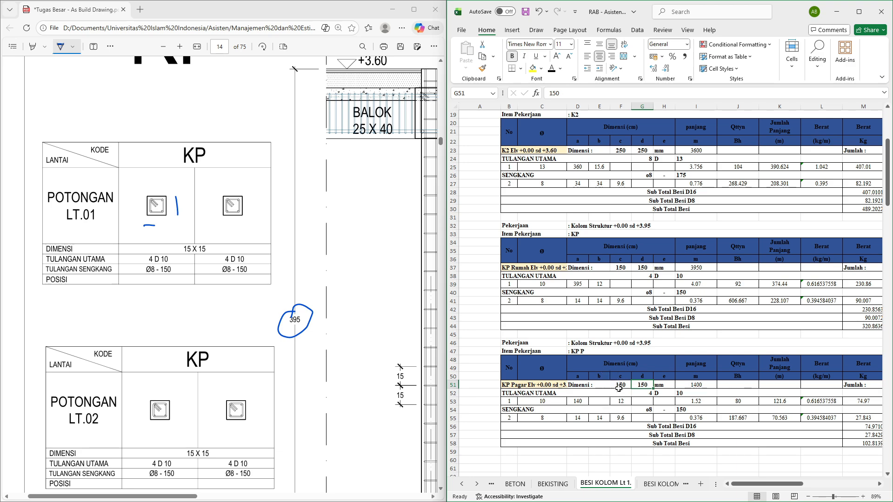
pyautogui.click(620, 400)
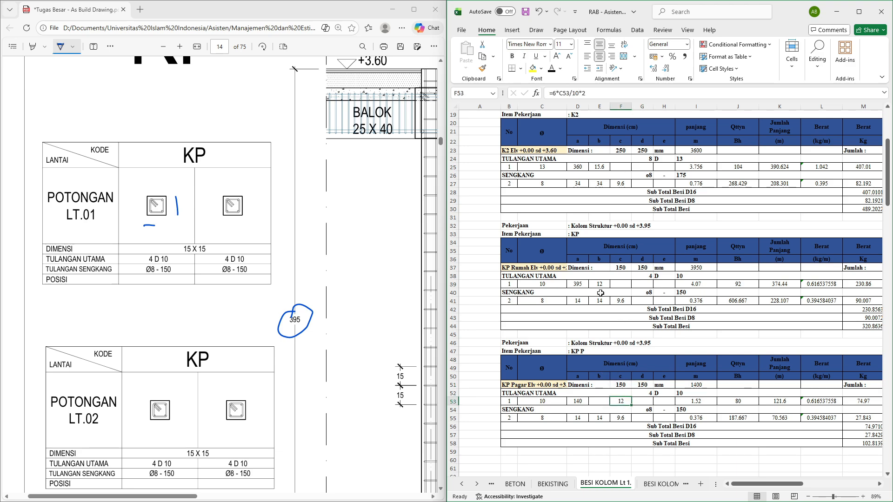
pyautogui.click(595, 285)
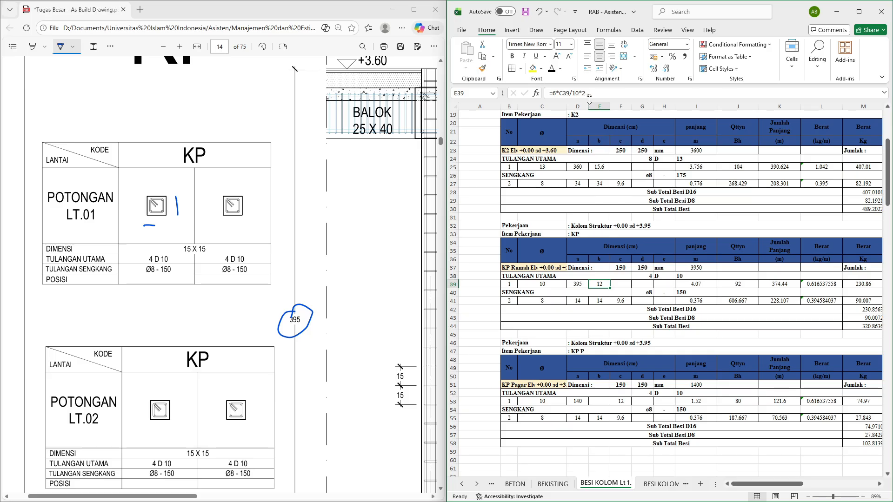
pyautogui.click(593, 97)
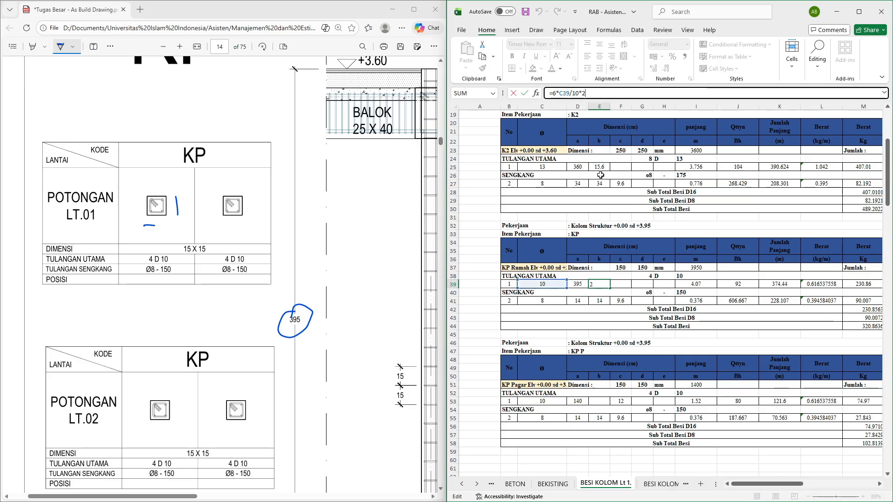
pyautogui.press('Return')
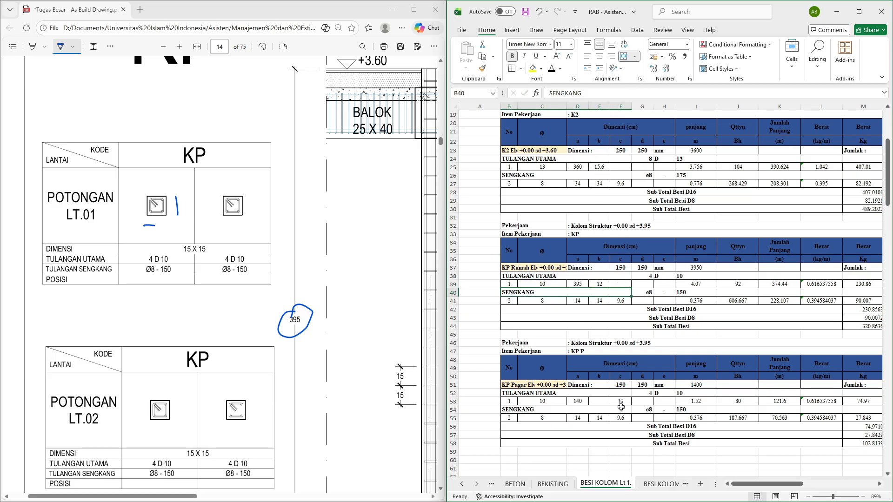
# Move the KP Pagar main-bar formula =6*C53/10*2 from column c (F53) to column b (E53)
pyautogui.click(617, 402)
pyautogui.moveTo(604, 95); pyautogui.dragTo(520, 95)
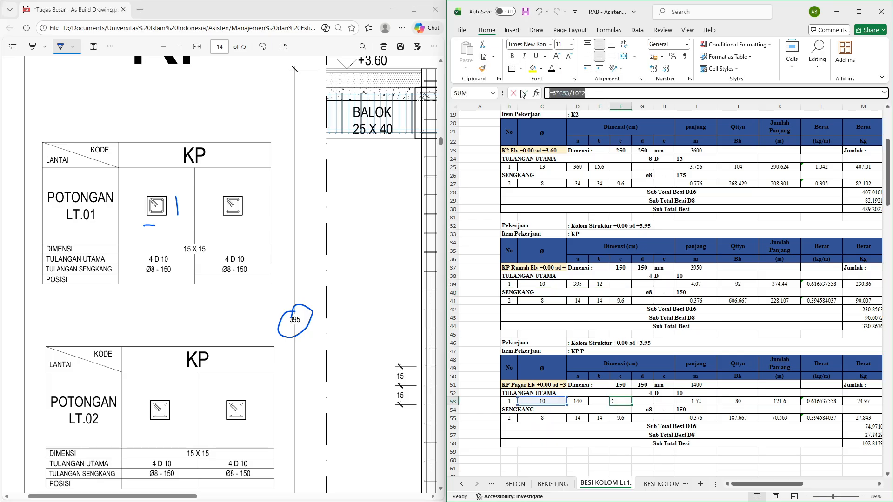
pyautogui.hotkey('ctrl', 'x')
pyautogui.press('Return')
pyautogui.press('Up')
pyautogui.press('Left')
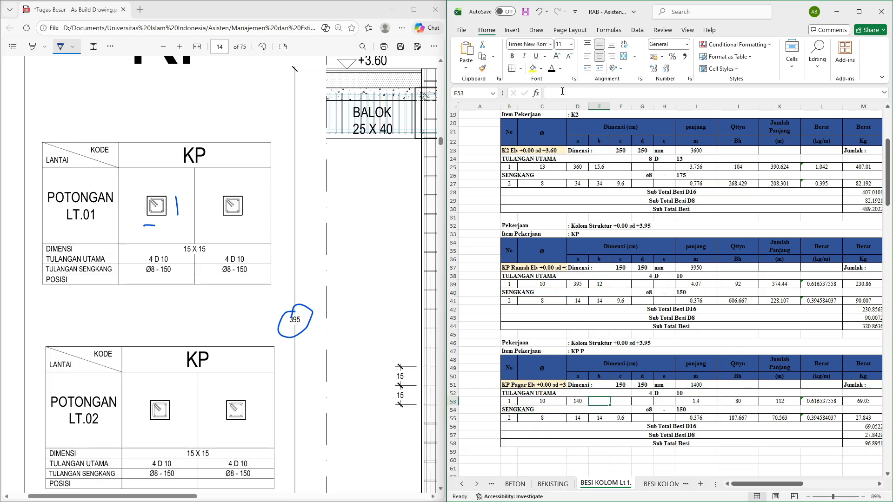
pyautogui.click(562, 93)
pyautogui.hotkey('ctrl', 'v')
pyautogui.press('Return')
# Check KP Pagar's dimensions and length, and the Jumlah column counts in the KP Pagar, KP Rumah, K2 and K1 tables
pyautogui.press('Up')
pyautogui.press('Right')
pyautogui.press('Up')
pyautogui.press('Up')
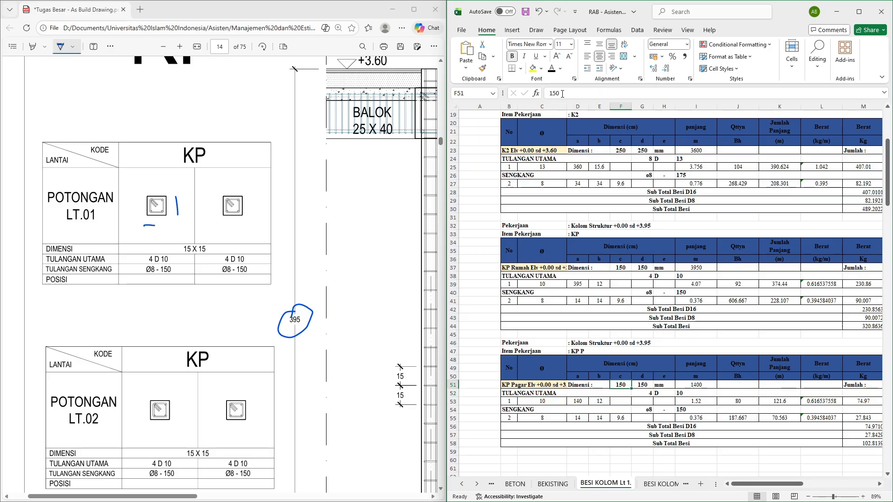
pyautogui.press('Right')
pyautogui.press('Right')
pyautogui.press('Right')
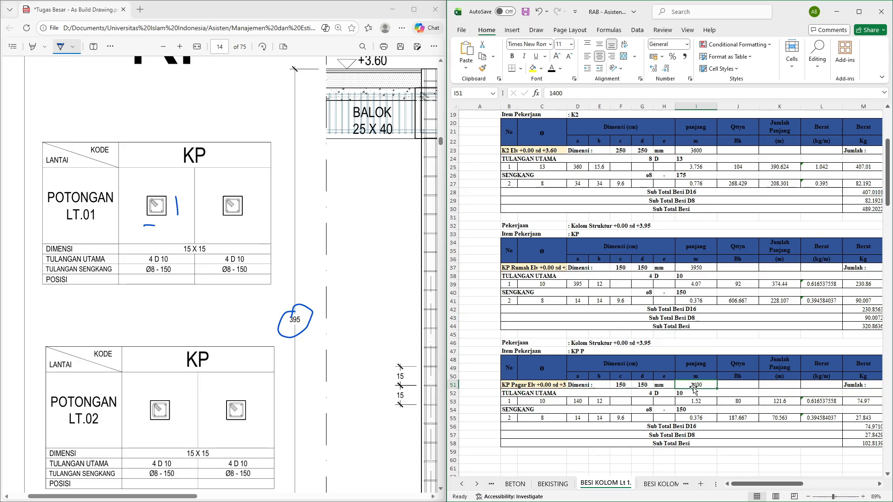
pyautogui.scroll(-2, 694, 389)
pyautogui.hscroll(2, 694, 389)
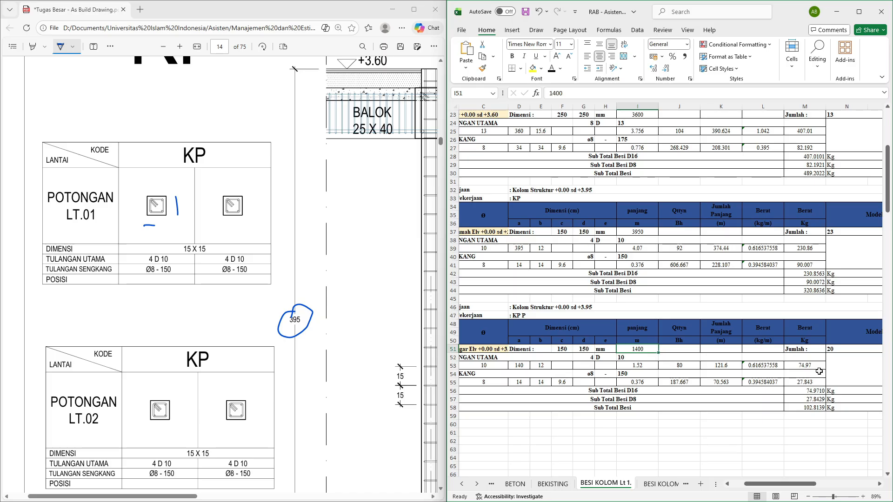
pyautogui.hscroll(2, 818, 369)
pyautogui.click(792, 348)
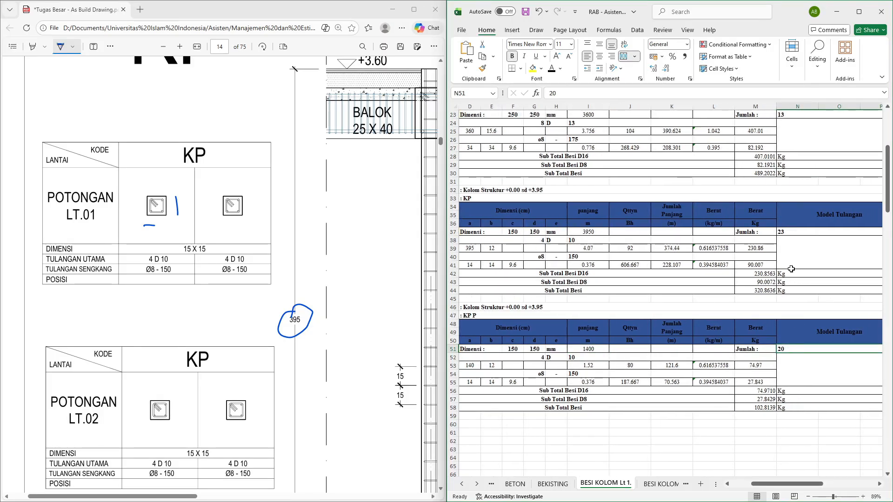
pyautogui.click(793, 232)
pyautogui.scroll(2, 794, 230)
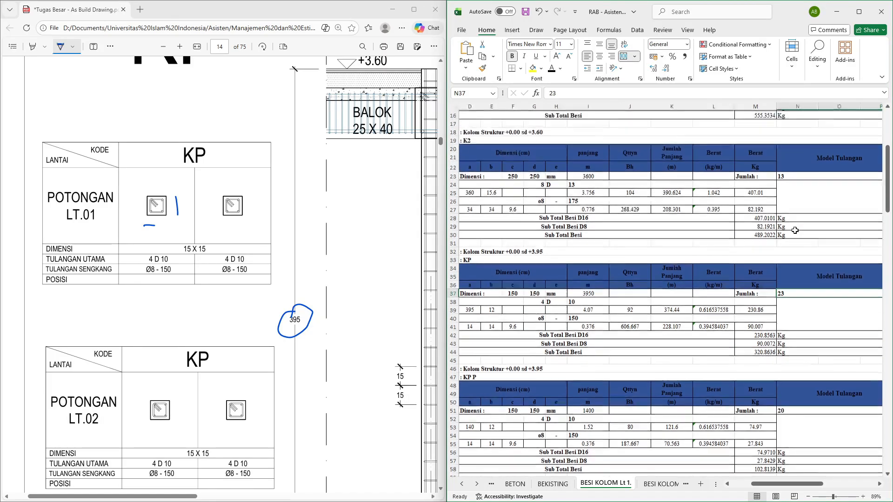
pyautogui.click(784, 176)
pyautogui.scroll(3, 783, 174)
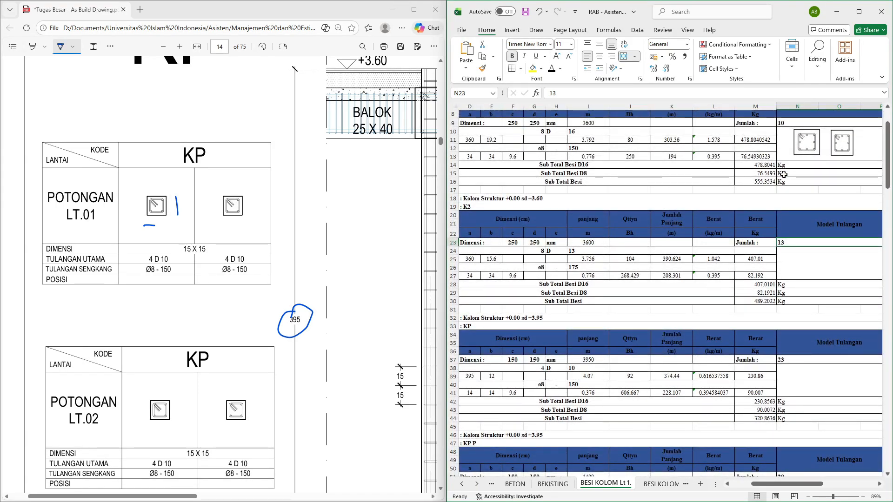
pyautogui.scroll(-4, 814, 279)
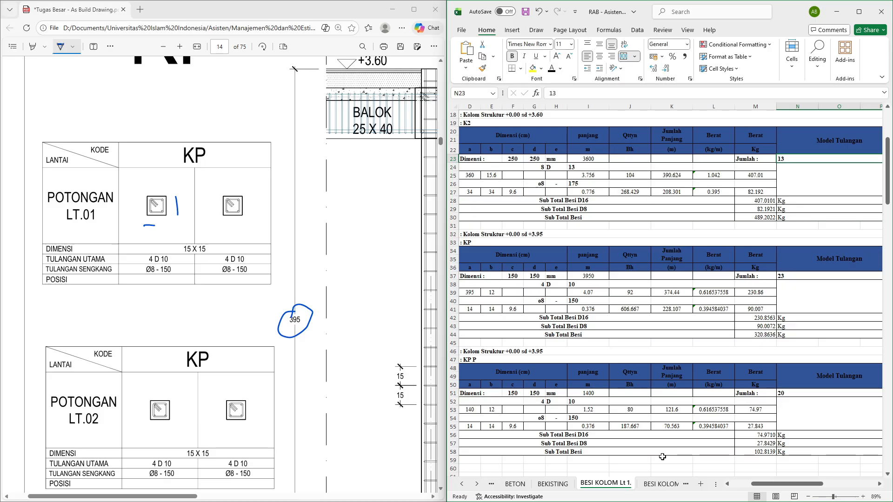
# Review the second-floor column reinforcement tables on the BESI KOLOM Lt 2 sheet, including the K1 Pekerjaan heading in D4
pyautogui.click(670, 484)
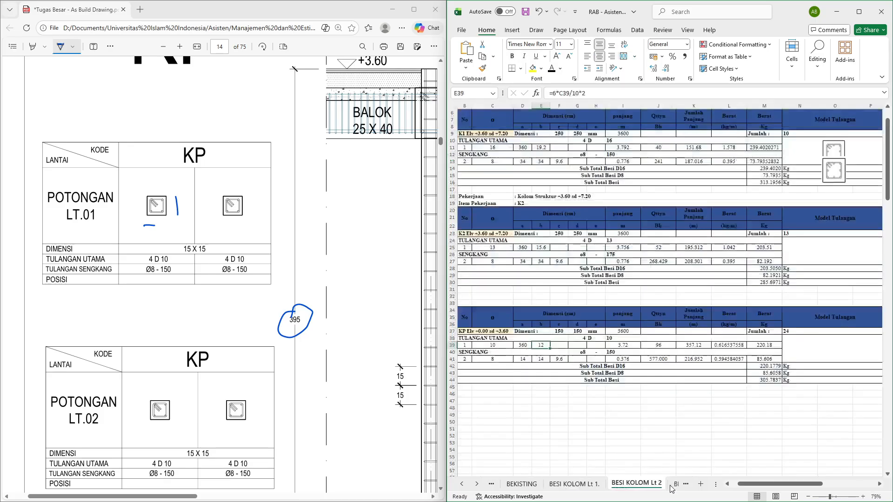
pyautogui.hscroll(6, 690, 348)
pyautogui.hscroll(-7, 690, 348)
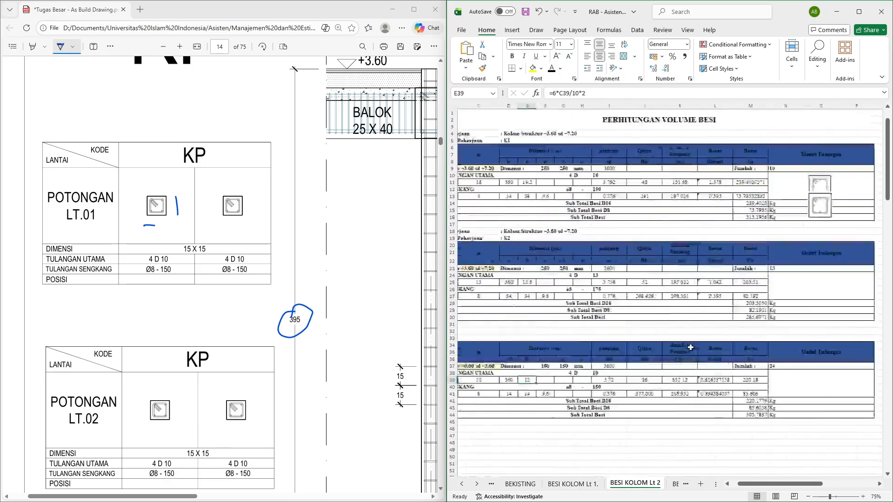
pyautogui.scroll(5, 604, 137)
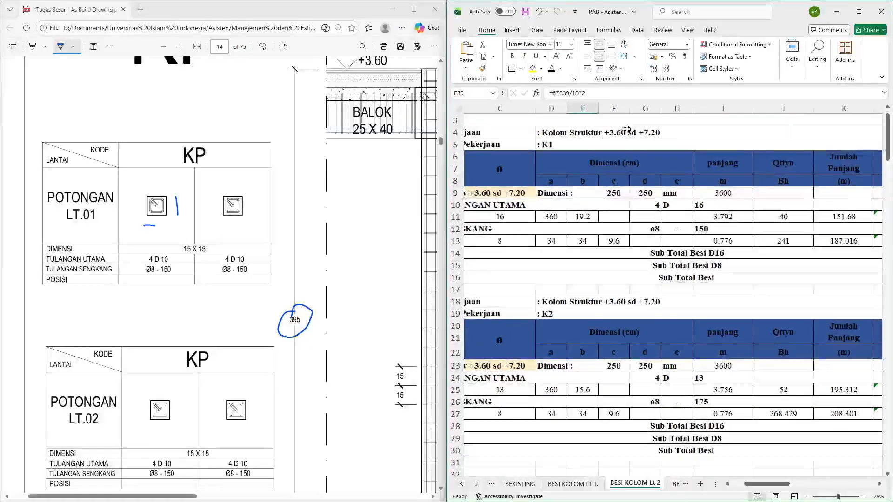
pyautogui.click(627, 130)
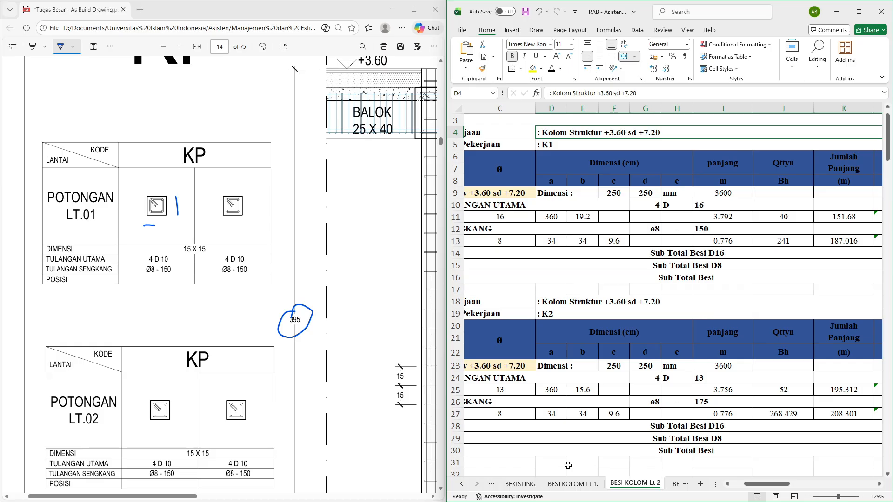
# On the BoQ sheet, replace the floor 2 column formwork labels in C118, C122 and C126 with "- Memasang Bekisting untuk Kolom" copied from C73
pyautogui.hotkey('ctrl', 'pageup')
pyautogui.hotkey('ctrl', 'pageup')
pyautogui.hotkey('ctrl', 'pageup')
pyautogui.hotkey('ctrl', 'pageup')
pyautogui.hotkey('ctrl', 'pageup')
pyautogui.hotkey('ctrl', 'pageup')
pyautogui.hotkey('ctrl', 'pageup')
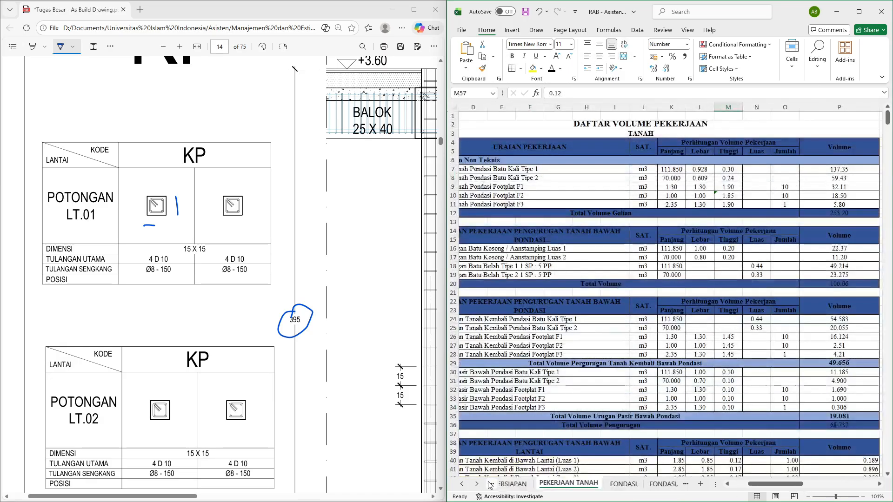
pyautogui.scroll(-2, 775, 350)
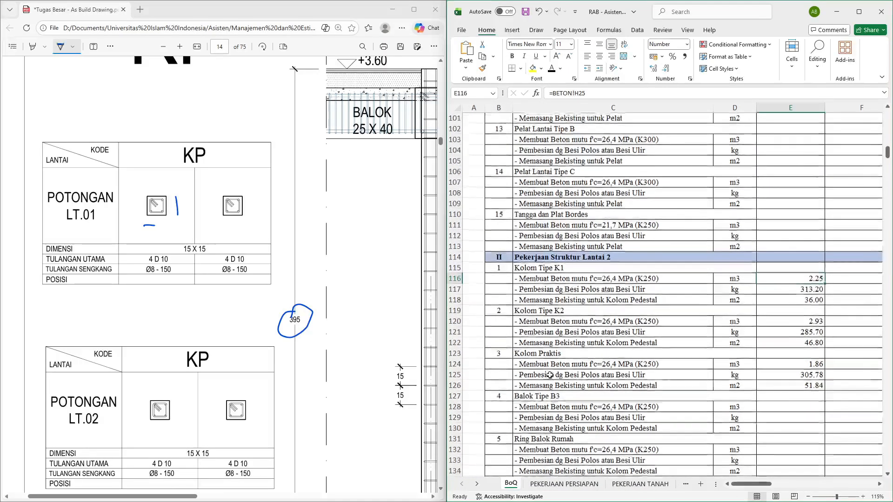
pyautogui.scroll(12, 677, 384)
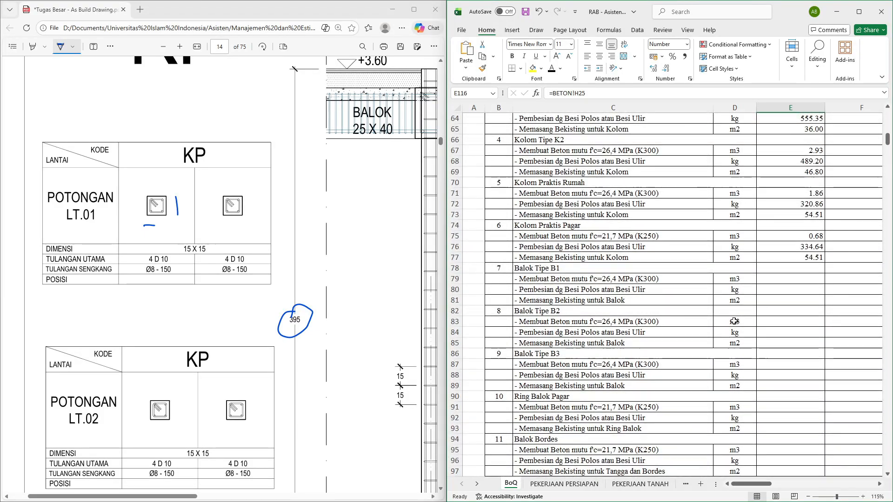
pyautogui.click(636, 218)
pyautogui.hotkey('ctrl', 'c')
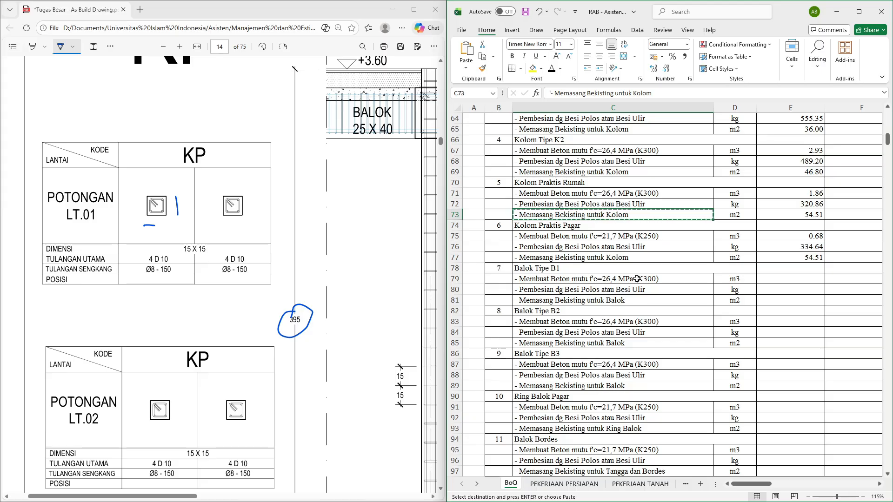
pyautogui.scroll(-10, 636, 279)
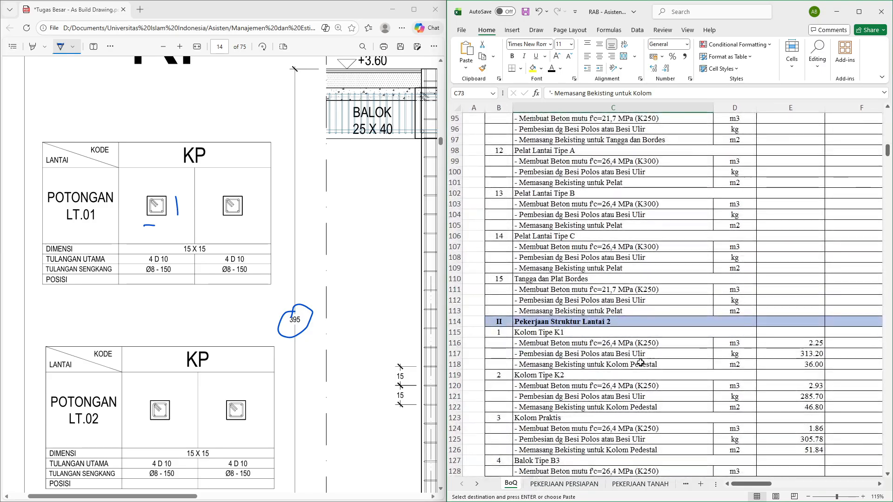
pyautogui.click(640, 363)
pyautogui.hotkey('ctrl', 'v')
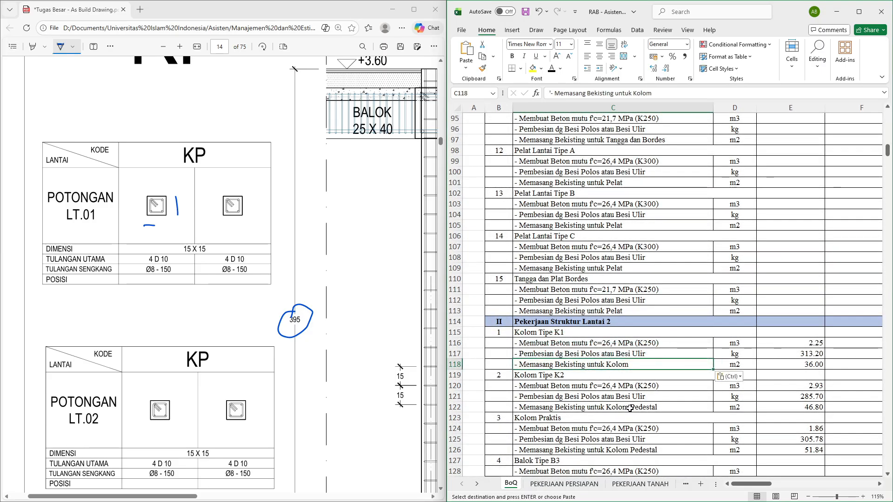
pyautogui.click(630, 408)
pyautogui.hotkey('ctrl', 'v')
pyautogui.click(617, 446)
pyautogui.hotkey('ctrl', 'v')
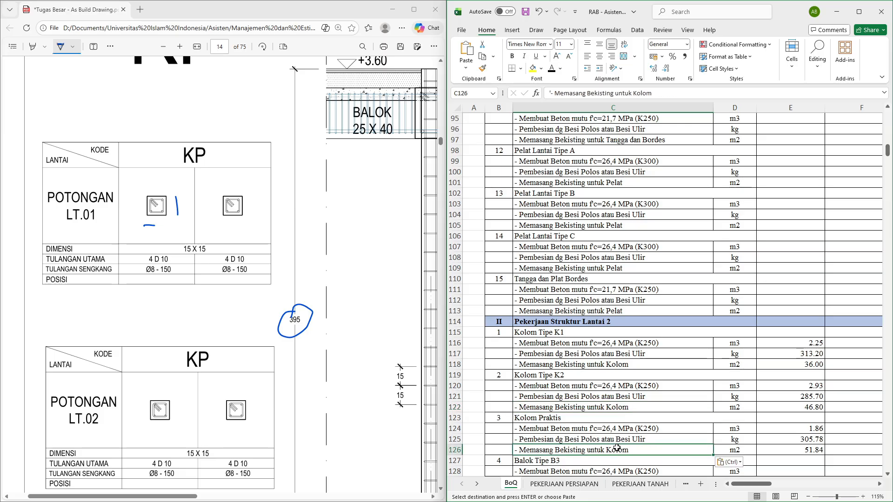
# Review the BoQ's structural items, examining the linked sloof and Kolom Tipe K1 quantities in E57 to E65
pyautogui.scroll(-3, 636, 402)
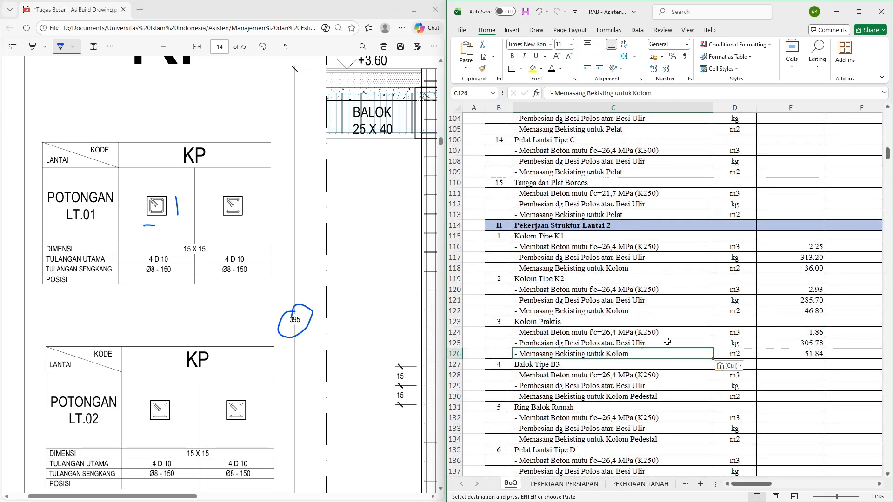
pyautogui.scroll(6, 667, 342)
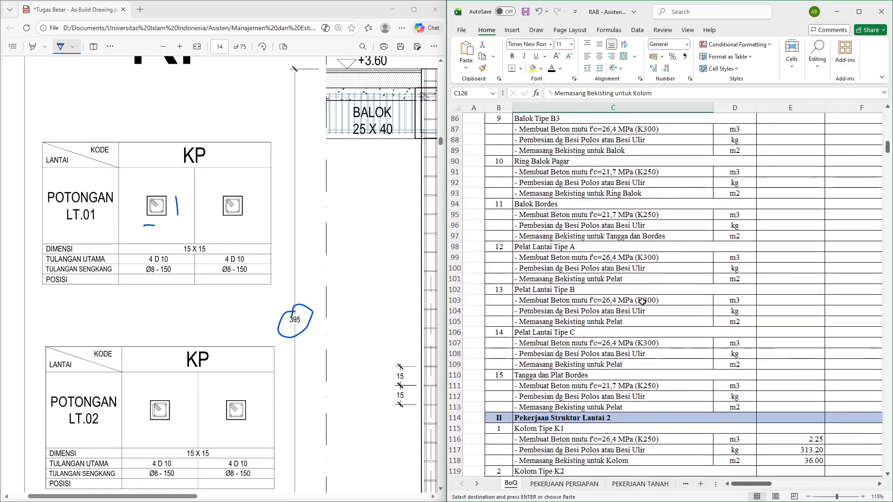
pyautogui.scroll(8, 641, 301)
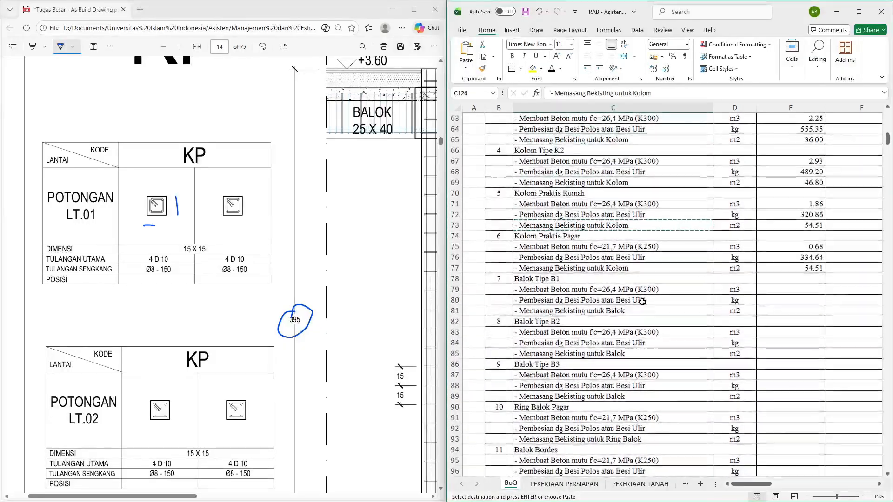
pyautogui.scroll(4, 642, 301)
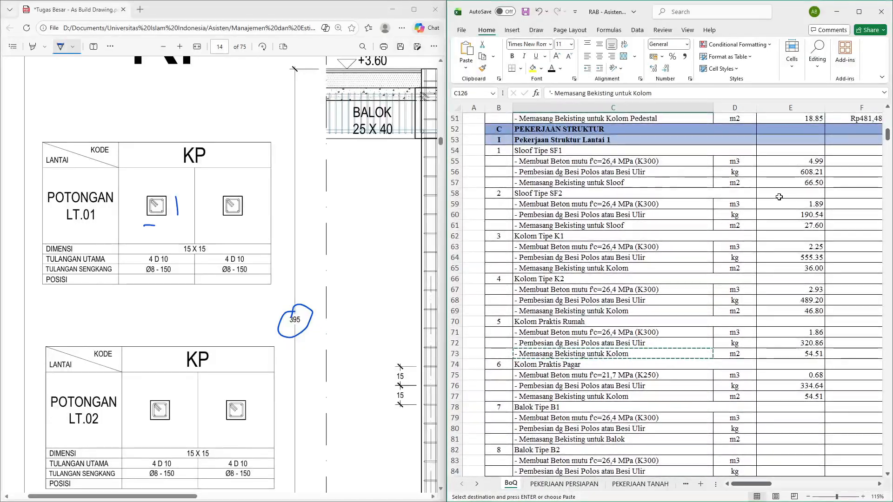
pyautogui.click(809, 184)
pyautogui.press('Down')
pyautogui.press('Down')
pyautogui.press('Down')
pyautogui.press('Down')
pyautogui.press('Down')
pyautogui.press('Down')
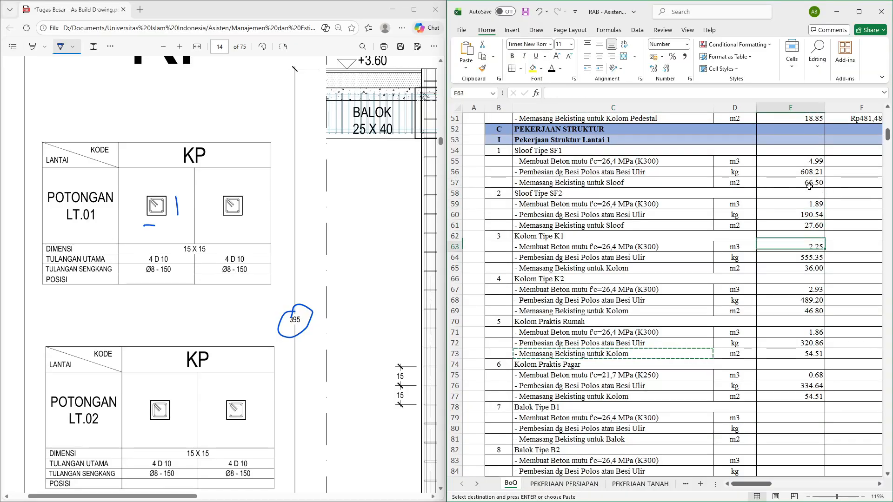
pyautogui.press('Down')
pyautogui.press('Down')
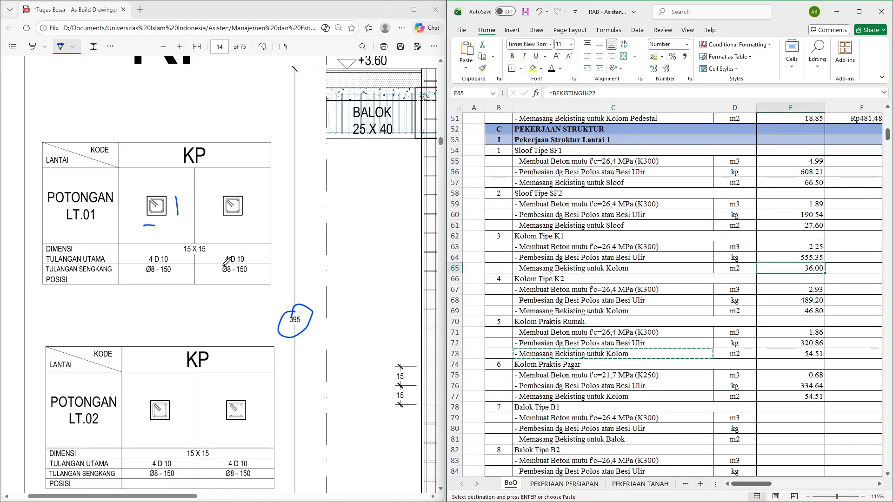
# Mark the four sides of the first-floor K1 column section on page 12 of the drawings
pyautogui.scroll(3, 227, 262)
pyautogui.hscroll(3, 227, 262)
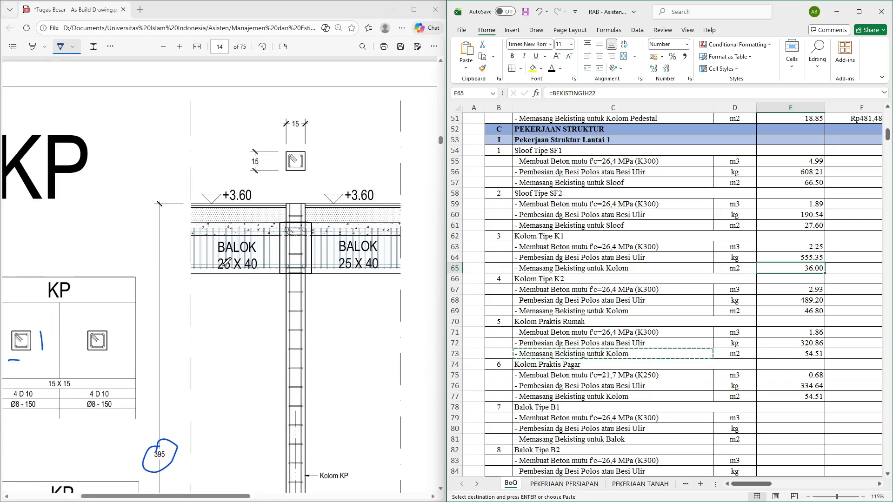
pyautogui.hscroll(-2, 227, 262)
pyautogui.scroll(10, 226, 261)
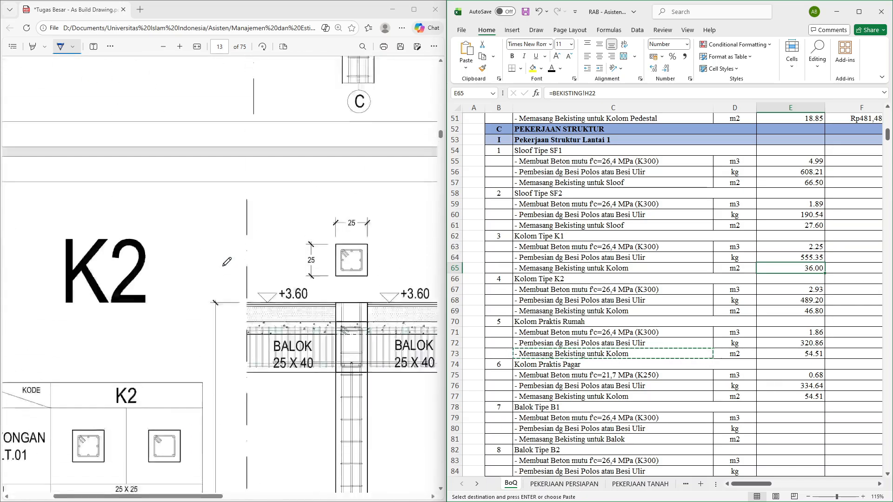
pyautogui.scroll(10, 226, 262)
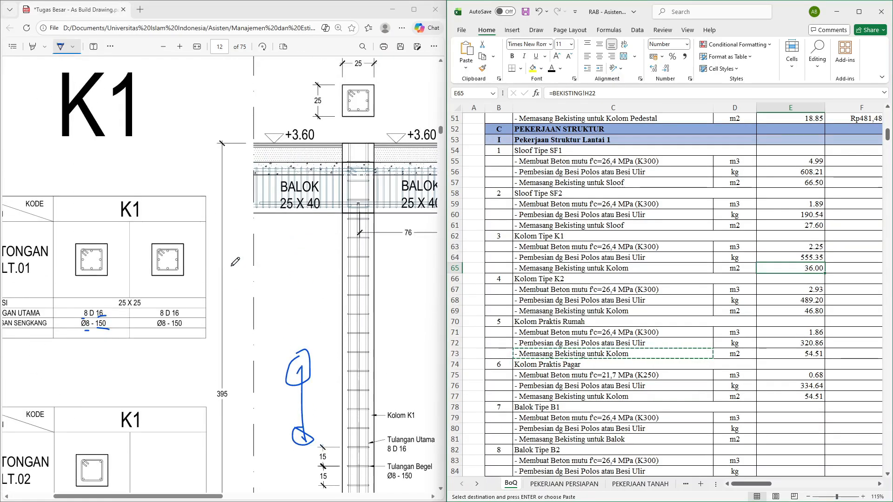
pyautogui.hscroll(-2, 235, 262)
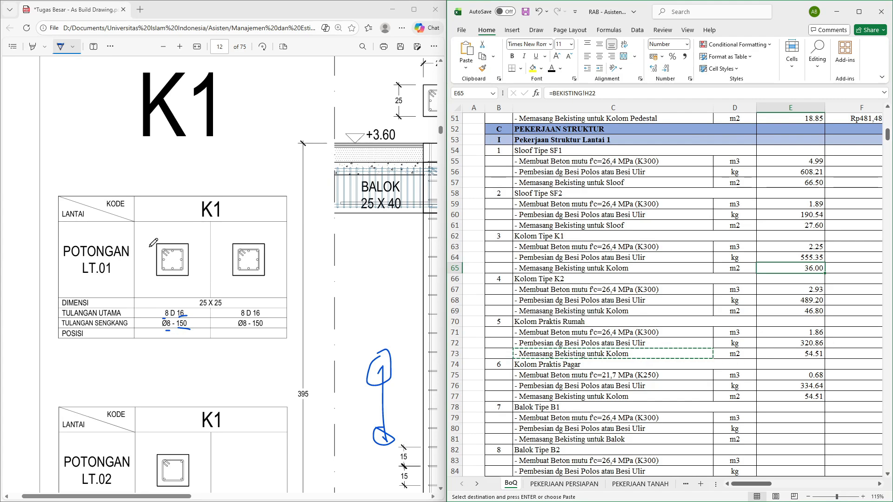
pyautogui.moveTo(149, 247)
pyautogui.mouseDown()
pyautogui.moveTo(149, 268)
pyautogui.moveTo(191, 281)
pyautogui.mouseUp()
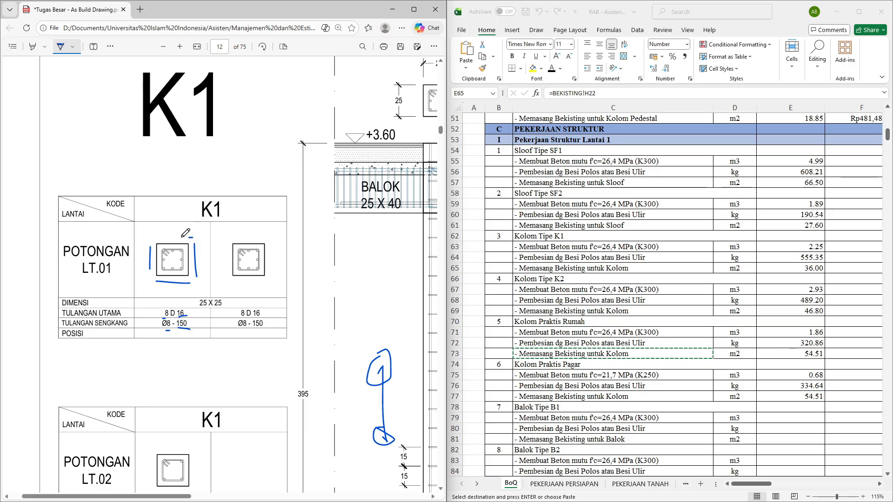
pyautogui.moveTo(181, 238); pyautogui.dragTo(157, 237)
# Go from the BoQ's K1 formwork quantity to the BEKISTING sheet and examine the K1 and K2 cross-section dimensions in C22:D23
pyautogui.click(733, 266)
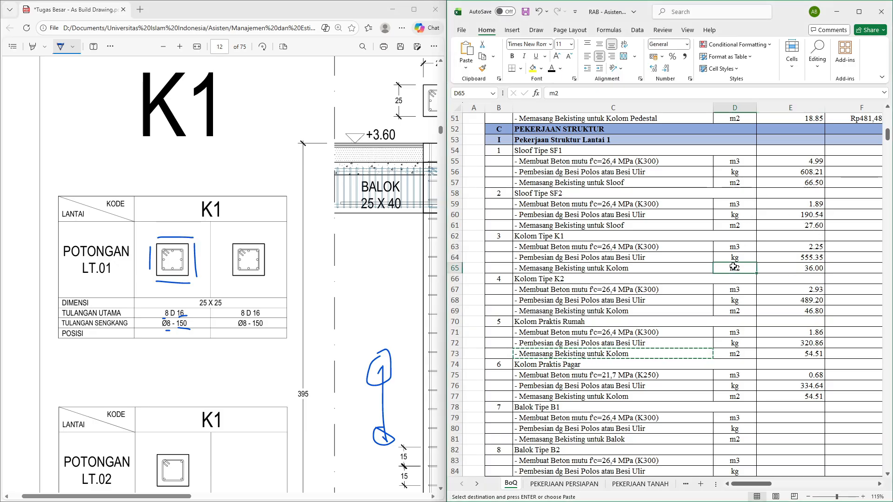
pyautogui.press('Right')
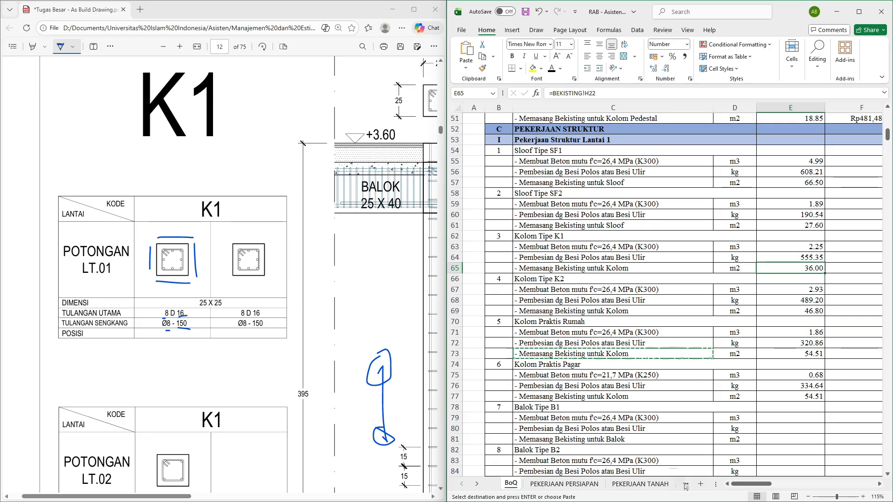
pyautogui.hotkey('ctrl', 'pagedown')
pyautogui.hotkey('ctrl', 'pagedown')
pyautogui.hotkey('ctrl', 'pagedown')
pyautogui.hotkey('ctrl', 'pagedown')
pyautogui.hotkey('ctrl', 'pagedown')
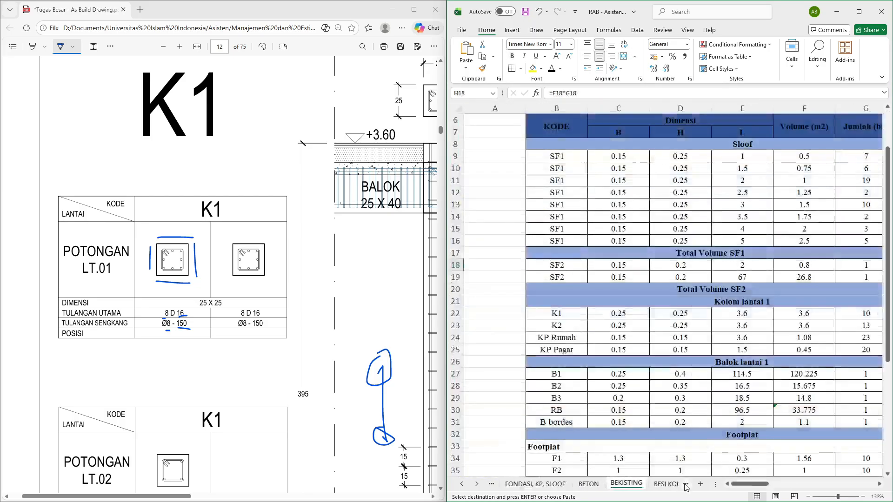
pyautogui.hscroll(1, 718, 313)
pyautogui.scroll(-3, 590, 214)
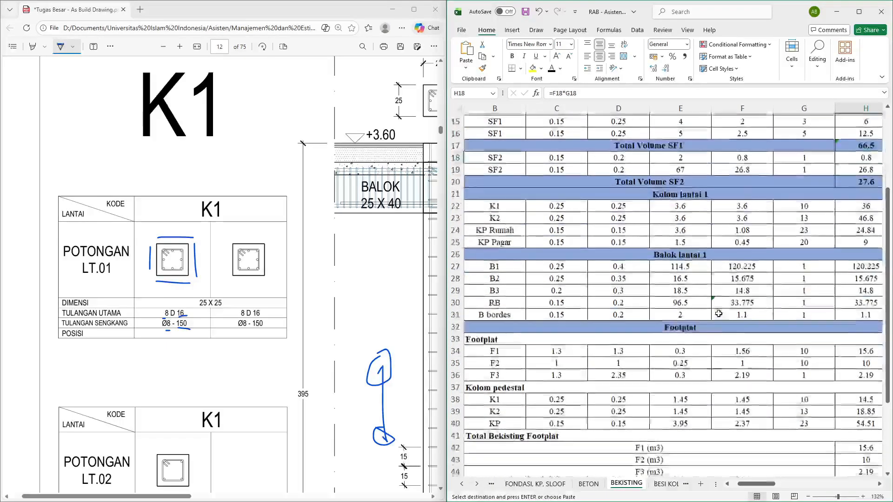
pyautogui.click(565, 207)
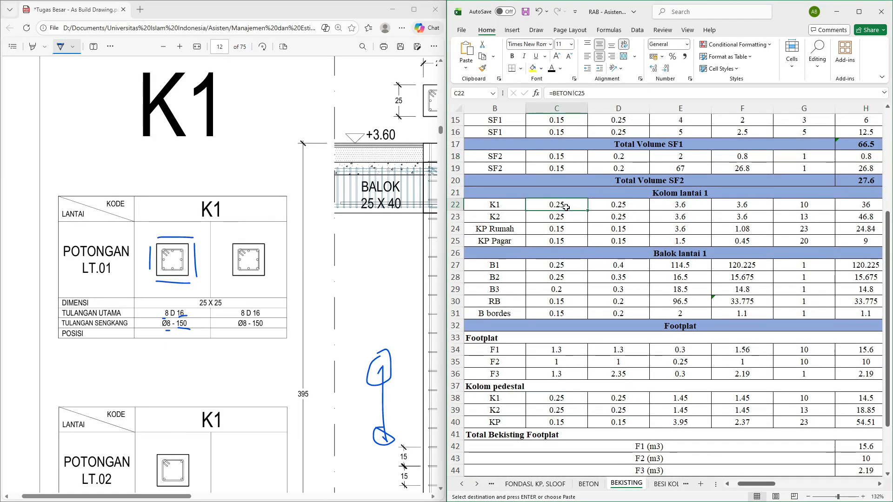
pyautogui.hotkey('shift', 'Right')
pyautogui.hotkey('shift', 'Down')
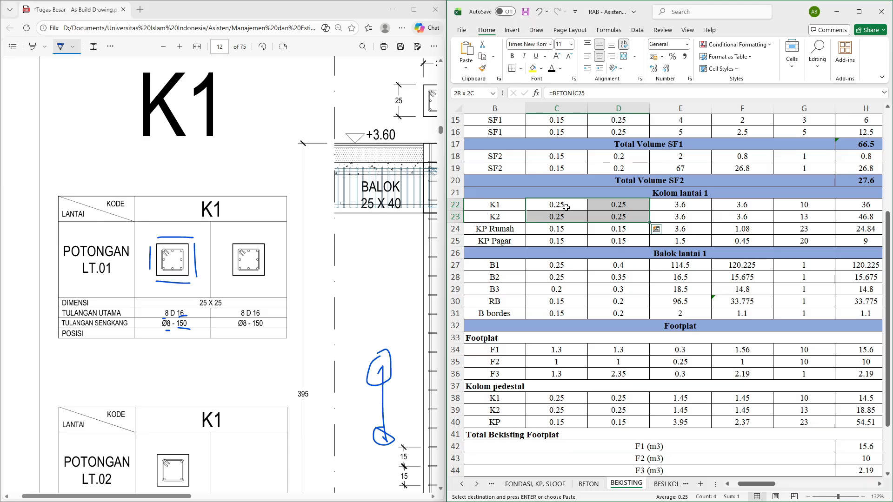
pyautogui.press('Right')
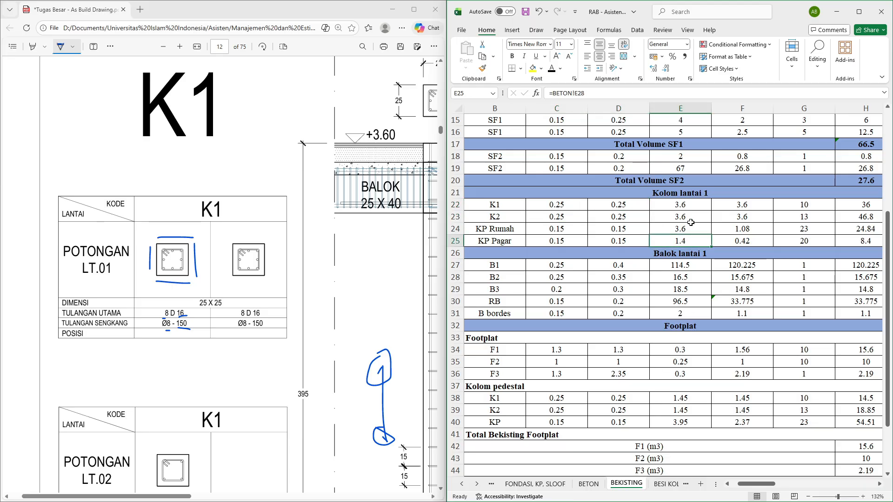
# Check the floor 1 column lengths on the BETON sheet against the BEKISTING and BESI KOLOM Lt 1 sheets
pyautogui.click(588, 484)
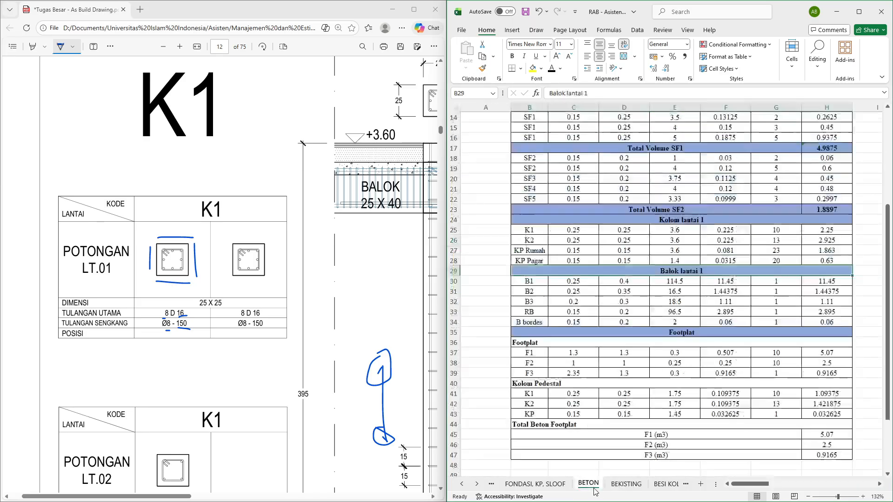
pyautogui.click(673, 250)
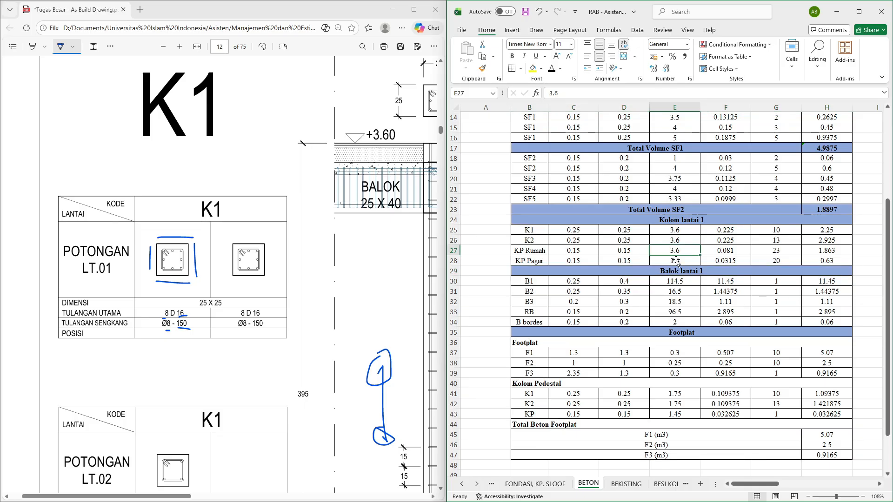
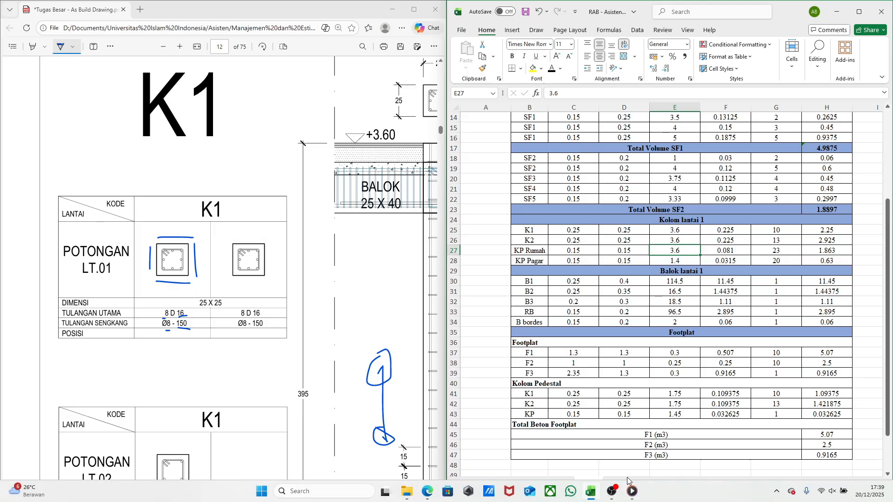
pyautogui.click(625, 485)
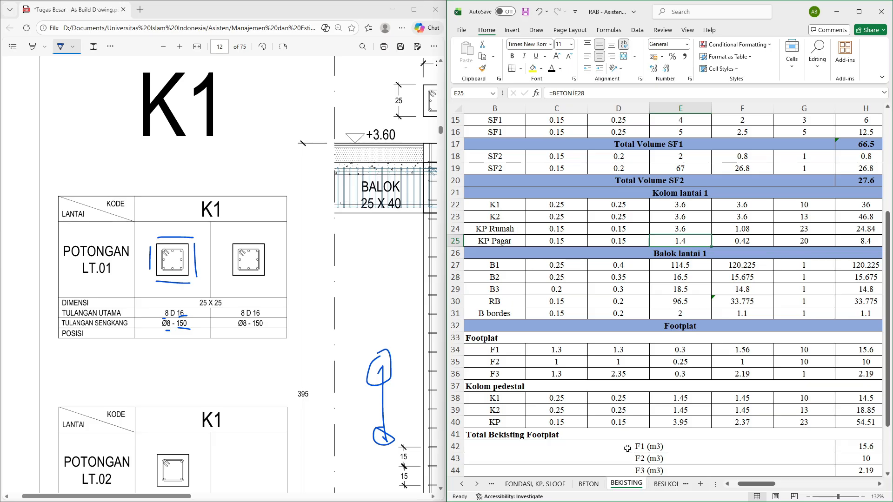
pyautogui.click(666, 485)
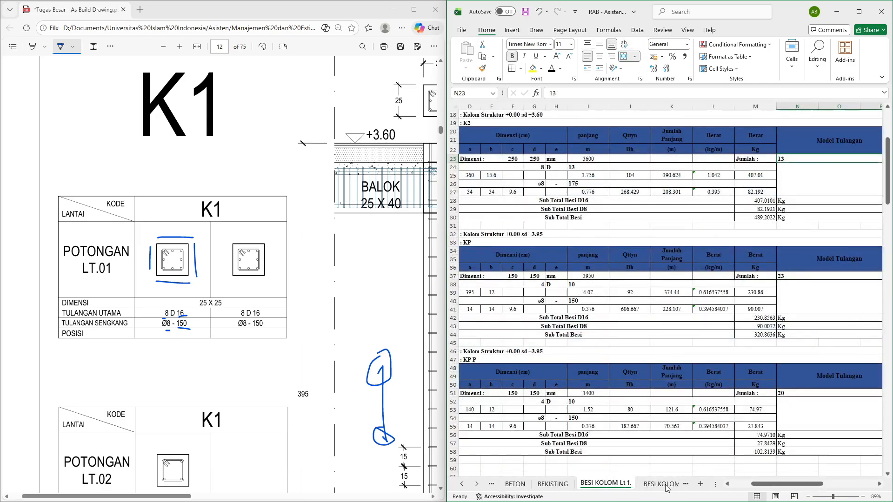
pyautogui.click(553, 484)
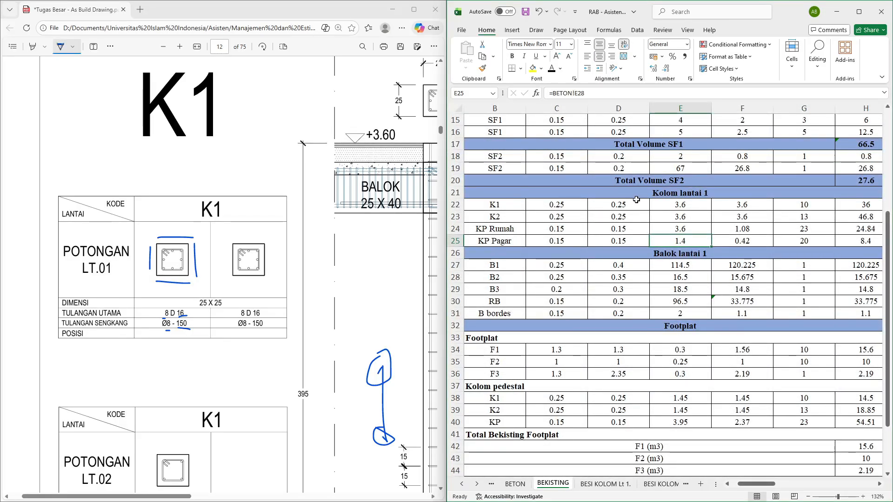
# Review the linked floor 1 column dimensions in C22:E25, the counts in G22:G25 and the K1 total formula in H22
pyautogui.moveTo(559, 206); pyautogui.dragTo(703, 238)
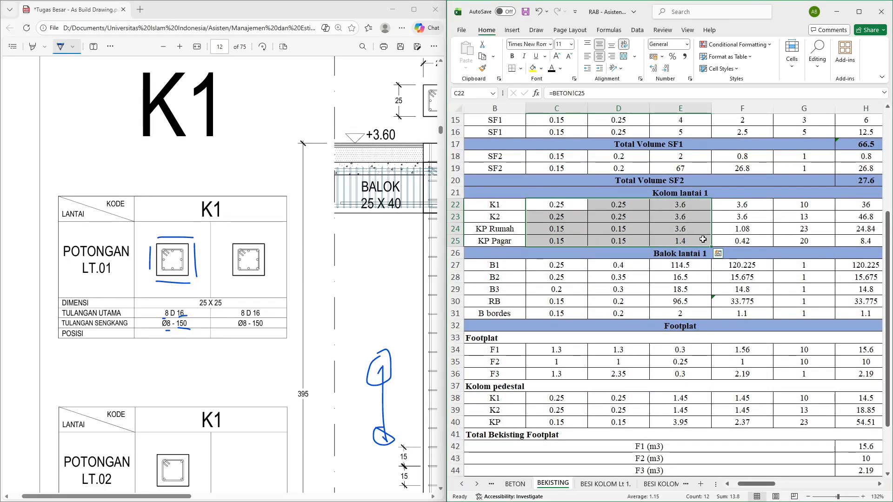
pyautogui.hscroll(2, 702, 239)
pyautogui.click(737, 204)
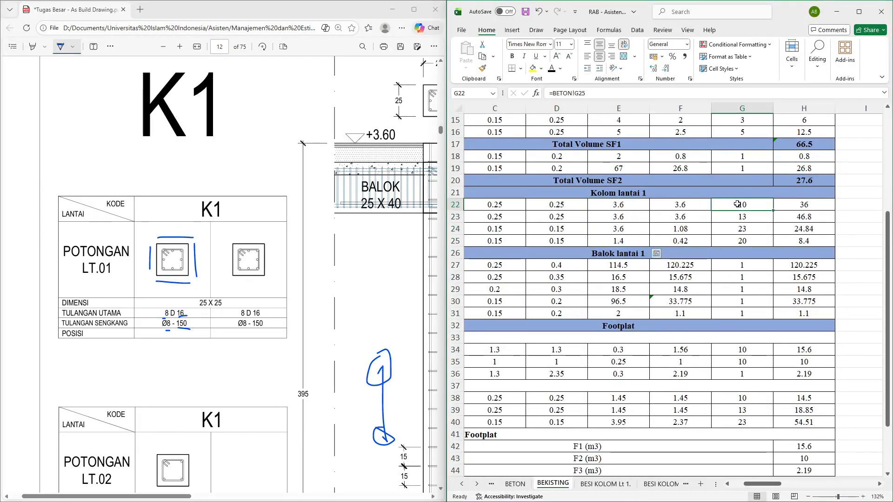
pyautogui.moveTo(738, 205); pyautogui.dragTo(742, 241)
pyautogui.click(805, 203)
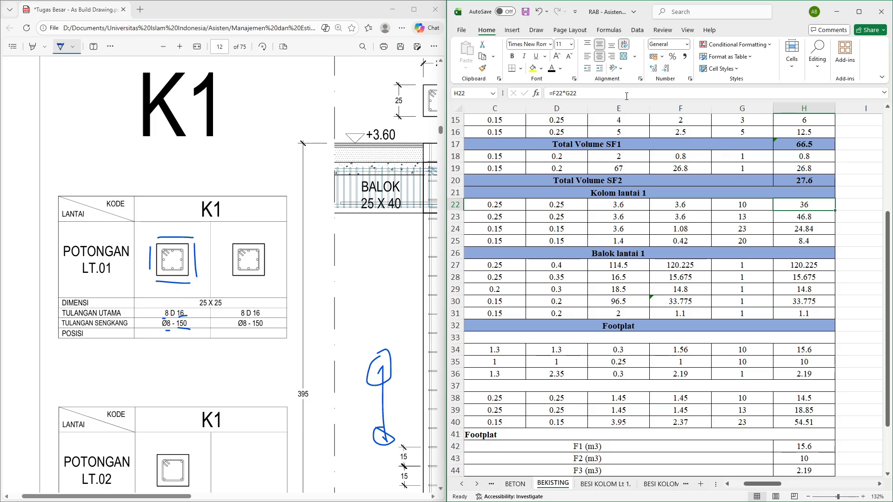
# Examine the K1 formwork area formula in F22, focusing on the doubled width and depth terms multiplied by the length
pyautogui.click(691, 203)
pyautogui.click(626, 90)
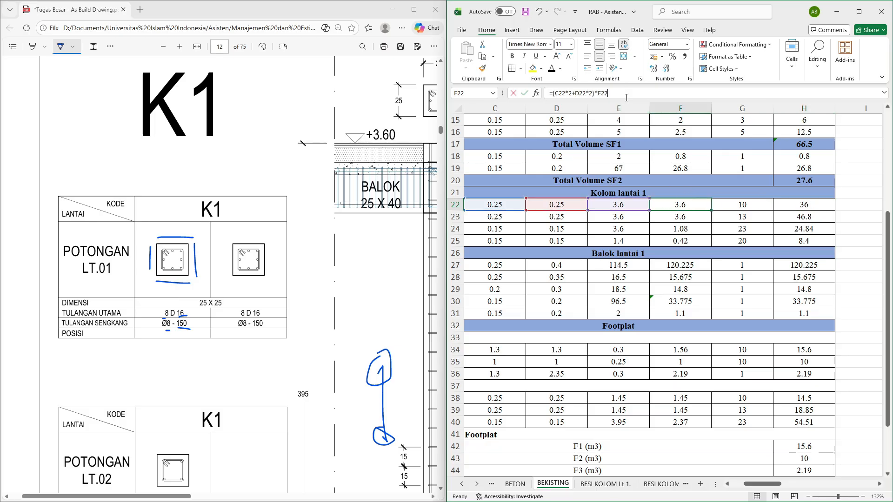
pyautogui.hscroll(-1, 639, 175)
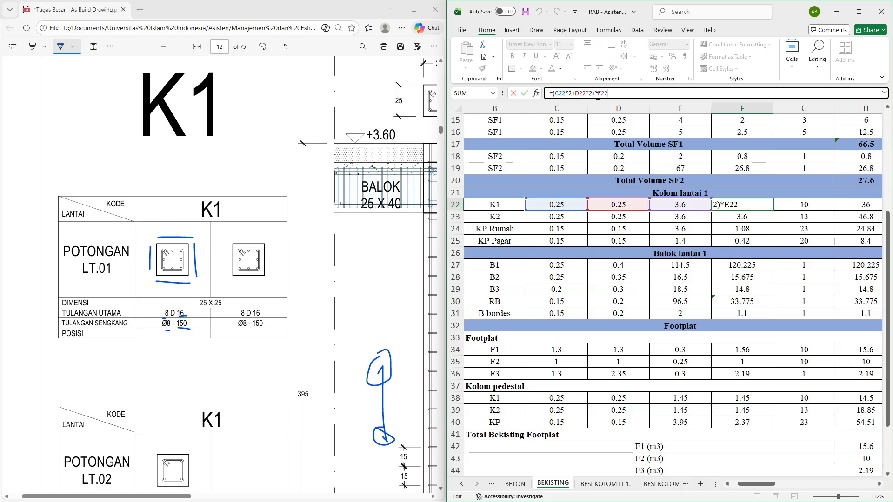
pyautogui.moveTo(593, 93); pyautogui.dragTo(564, 95)
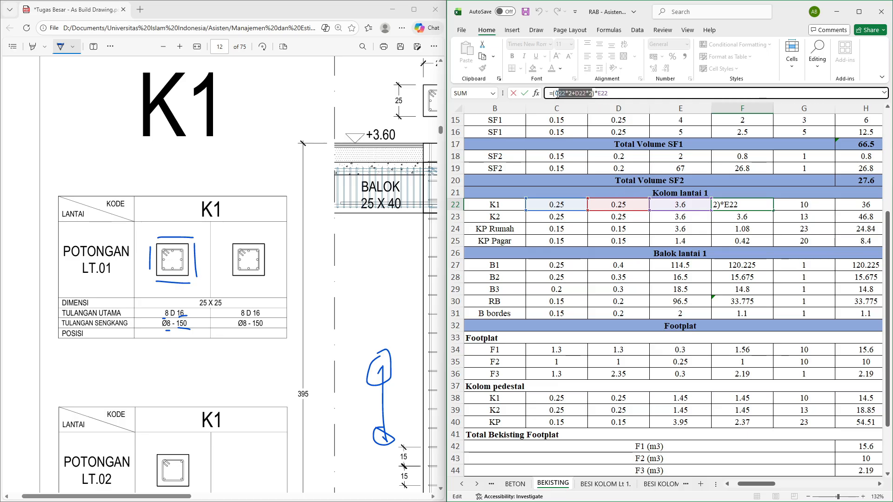
pyautogui.click(620, 94)
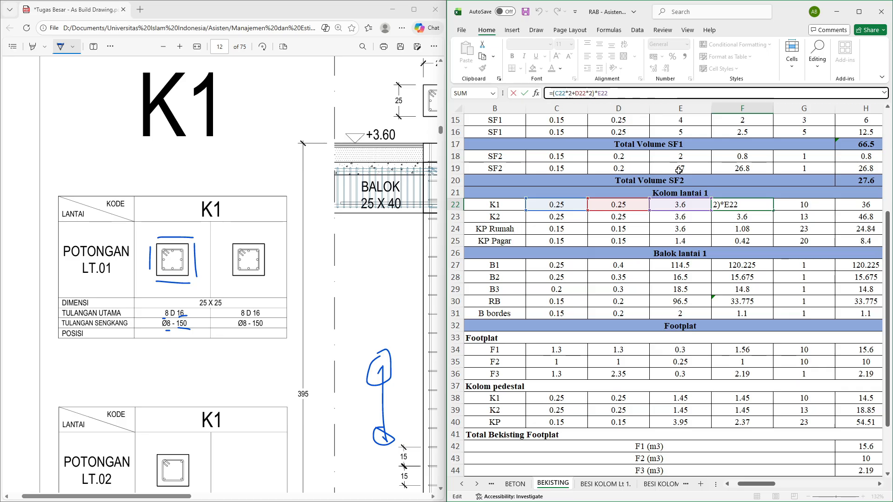
pyautogui.press('Return')
pyautogui.press('Down')
pyautogui.press('Down')
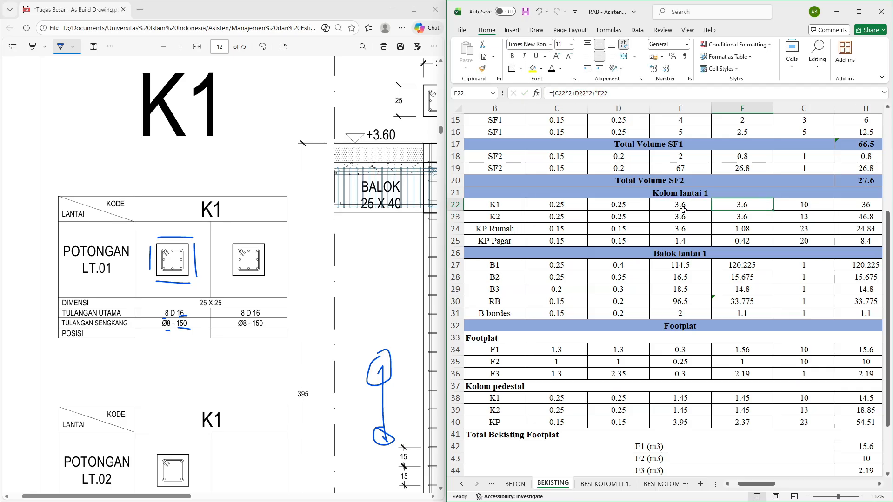
# Copy the K1 formwork area formula from F22 to K2's cell F23
pyautogui.press('Up')
pyautogui.press('Up')
pyautogui.press('Up')
pyautogui.hotkey('ctrl', 'c')
pyautogui.press('Down')
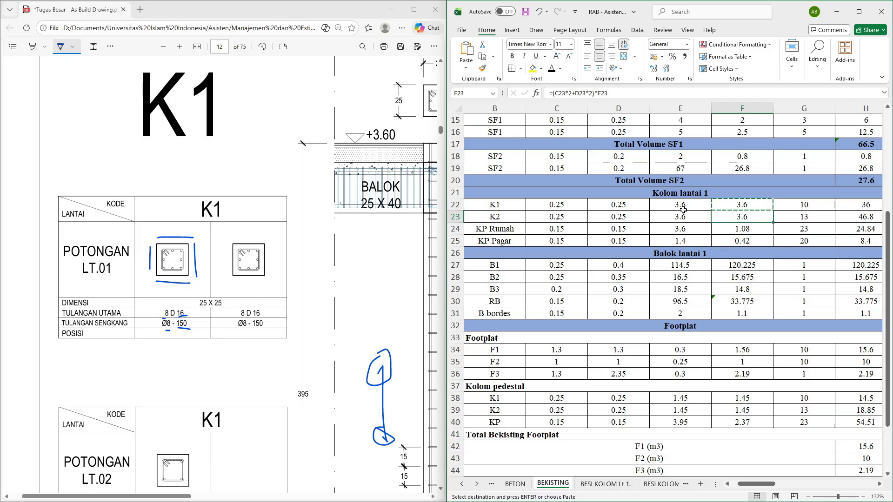
pyautogui.hotkey('ctrl', 'v')
pyautogui.press('Return')
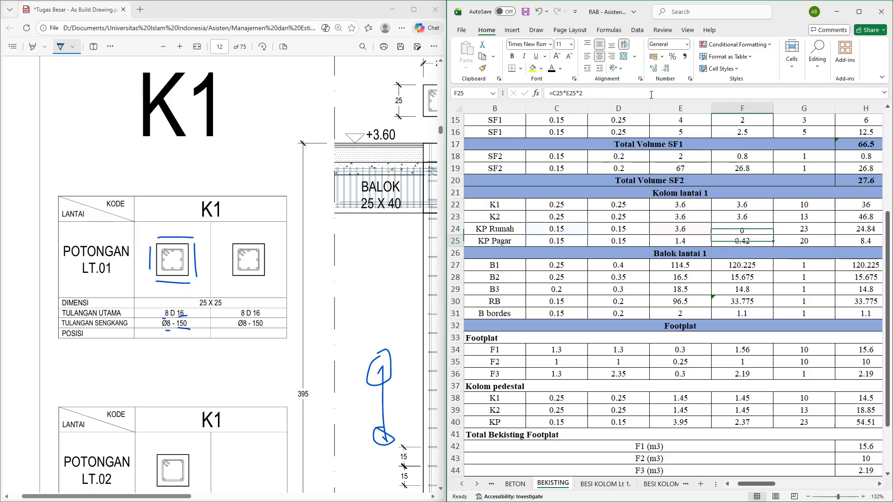
# Open KP Rumah's formwork formula in F24 and mark the adjoining walls and two formwork faces on the drawing's KP POTONGAN LT.02 section
pyautogui.press('Up')
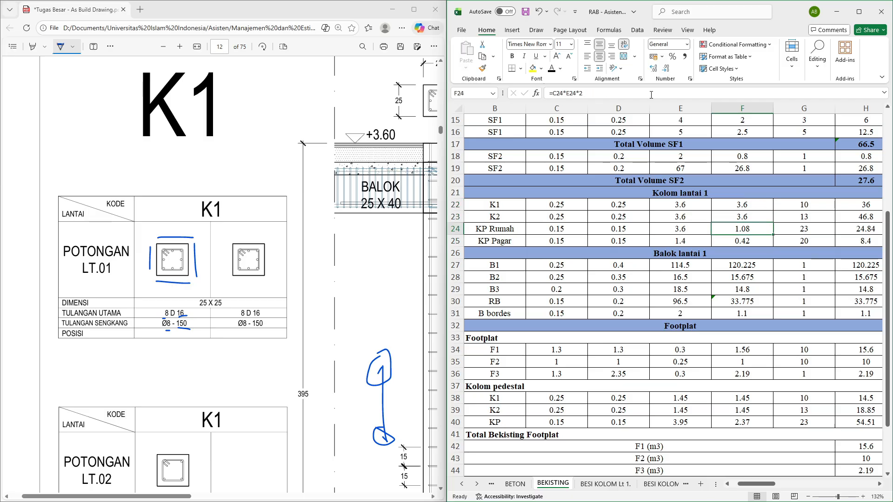
pyautogui.click(626, 98)
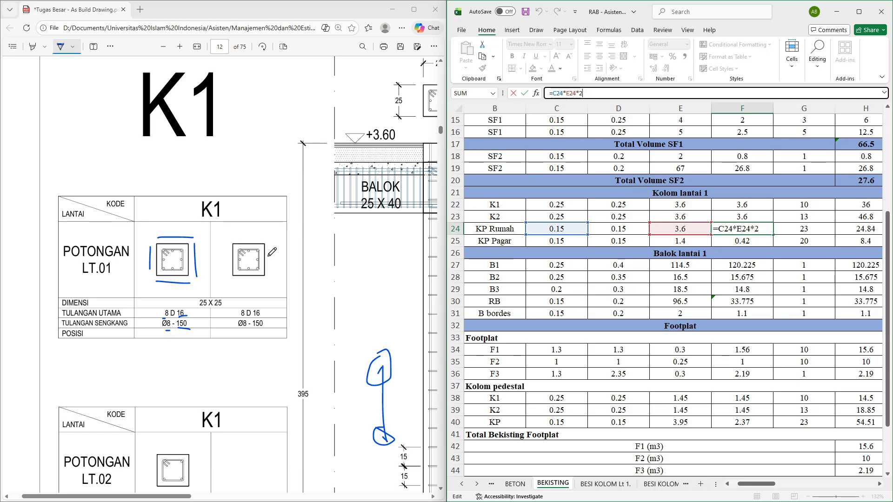
pyautogui.scroll(-15, 221, 327)
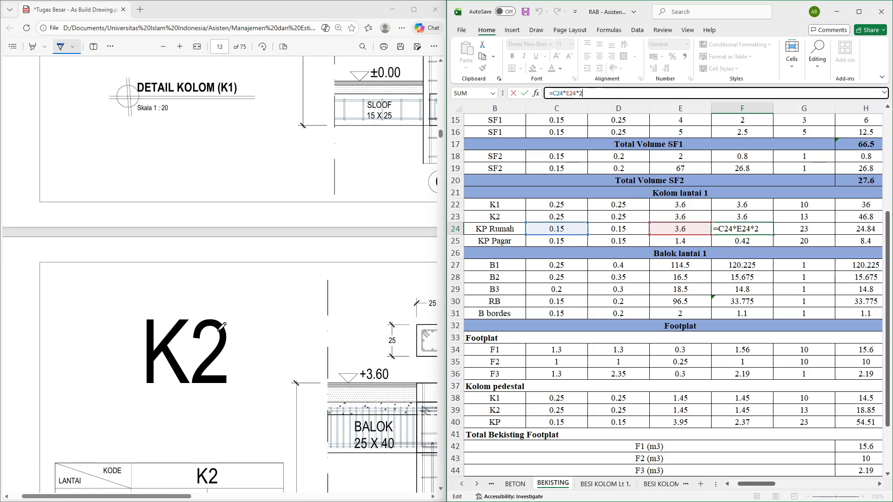
pyautogui.scroll(-15, 222, 327)
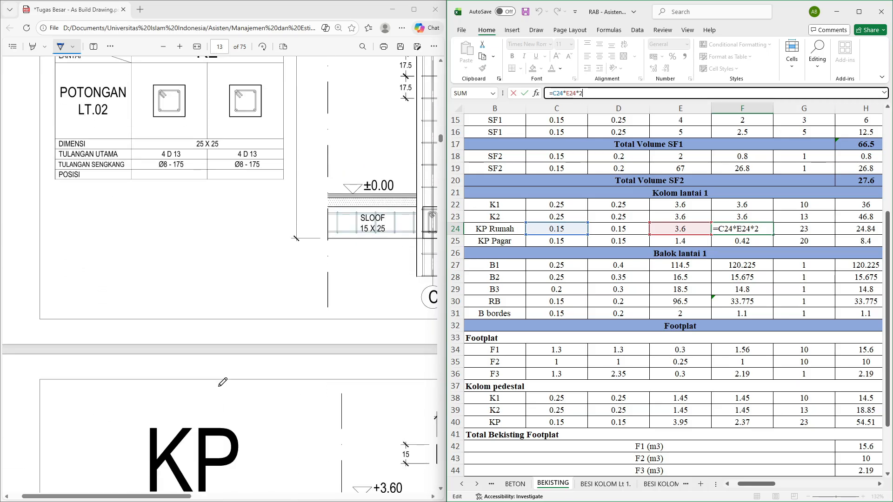
pyautogui.scroll(-6, 222, 382)
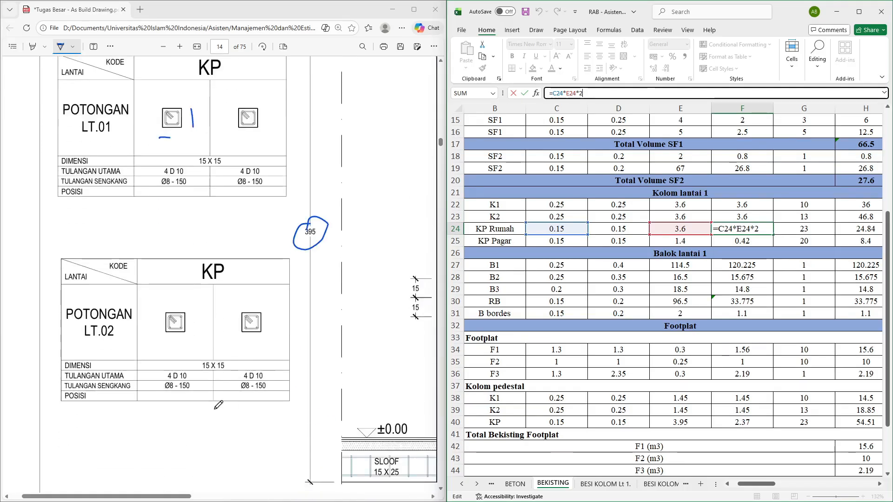
pyautogui.moveTo(186, 315)
pyautogui.mouseDown()
pyautogui.moveTo(222, 314)
pyautogui.moveTo(219, 335)
pyautogui.mouseUp()
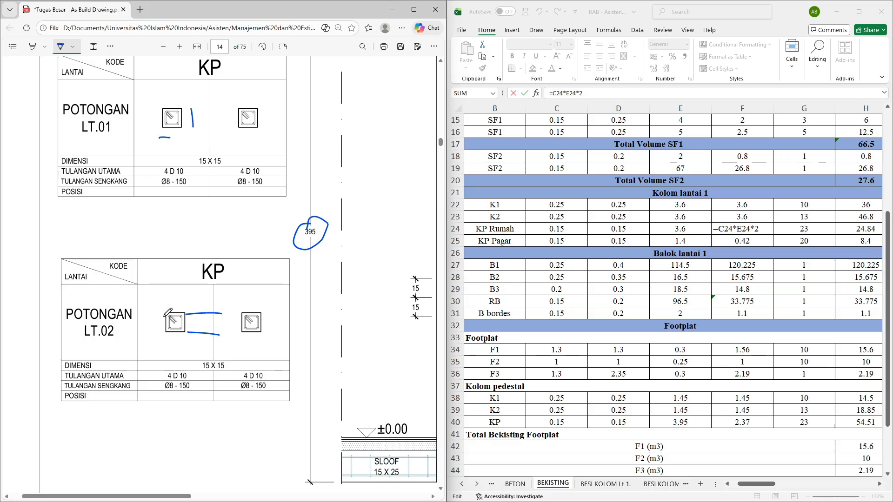
pyautogui.moveTo(140, 314)
pyautogui.mouseDown()
pyautogui.moveTo(160, 313)
pyautogui.moveTo(167, 327)
pyautogui.moveTo(184, 302)
pyautogui.mouseUp()
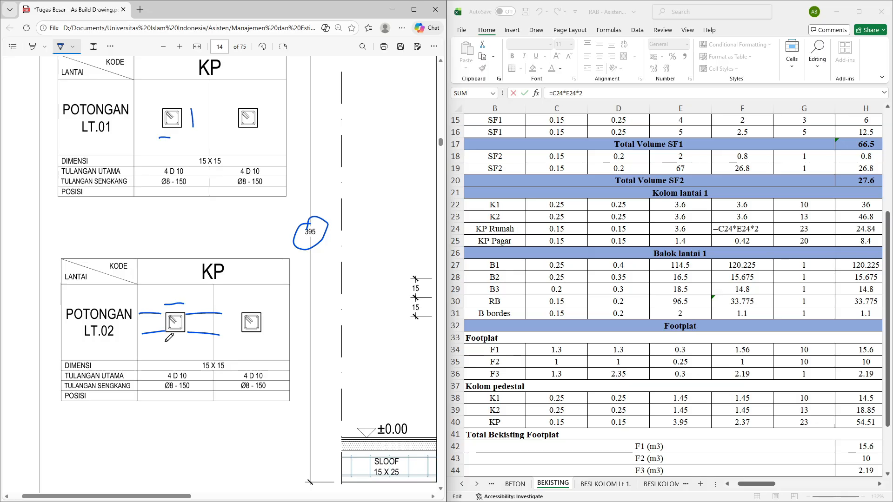
pyautogui.moveTo(166, 342); pyautogui.dragTo(187, 341)
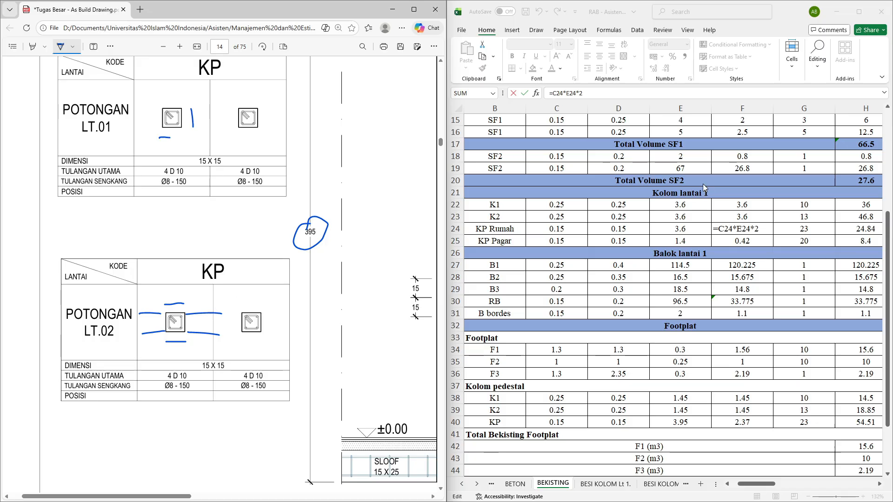
# Close the F24 formula without changes and review the linked KP Rumah count in G24 and the KP Pagar total formula in H25
pyautogui.press('Escape')
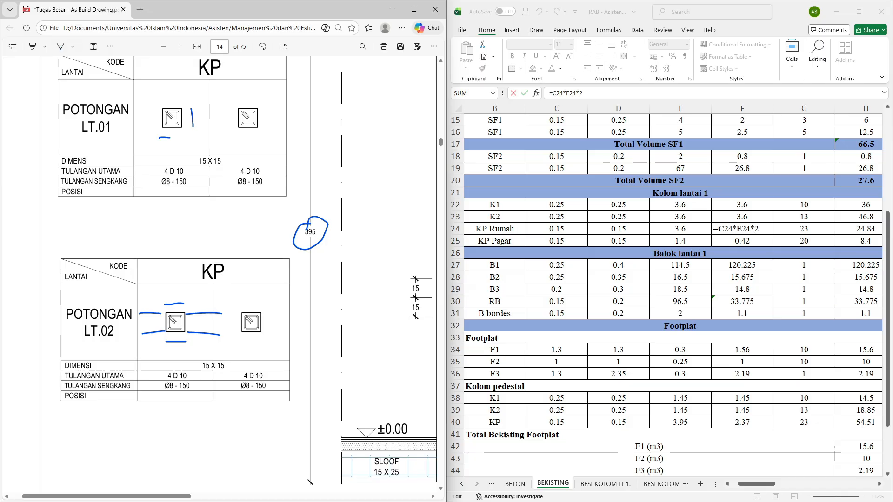
pyautogui.click(754, 229)
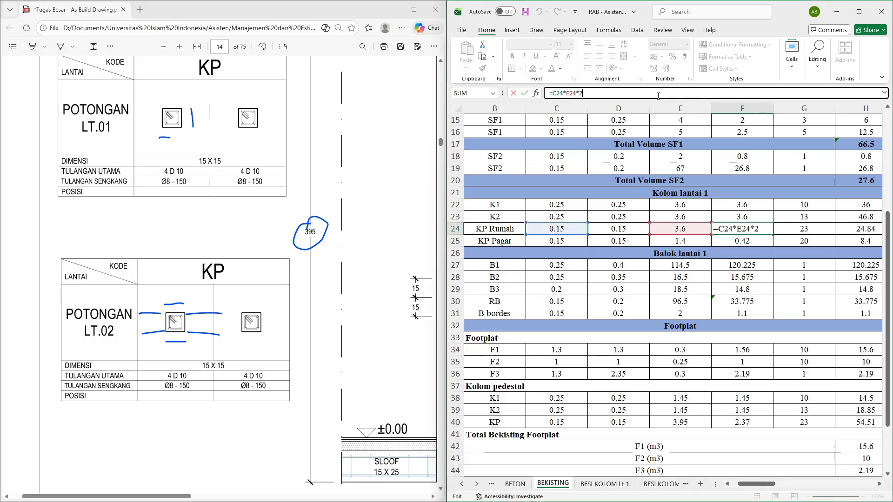
pyautogui.press('Return')
pyautogui.press('Up')
pyautogui.press('Right')
pyautogui.press('Right')
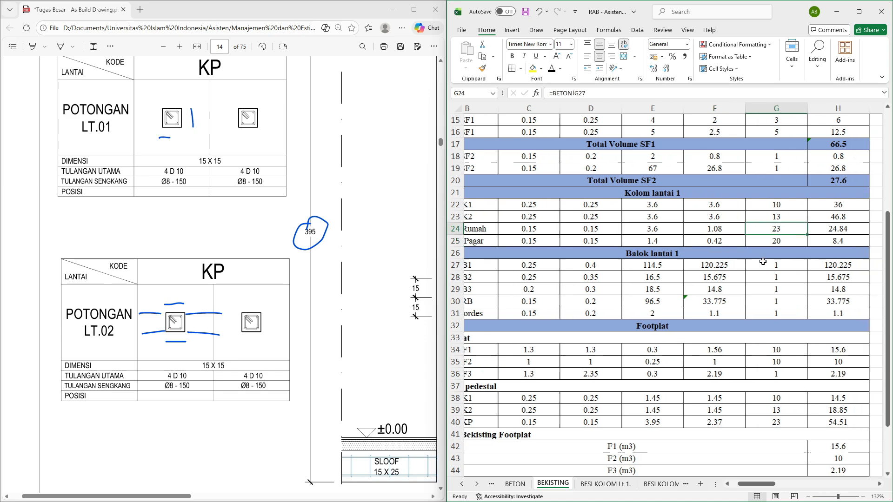
pyautogui.press('Down')
pyautogui.keyDown('ctrl'); pyautogui.scroll(-2, 767, 299); pyautogui.keyUp('ctrl')
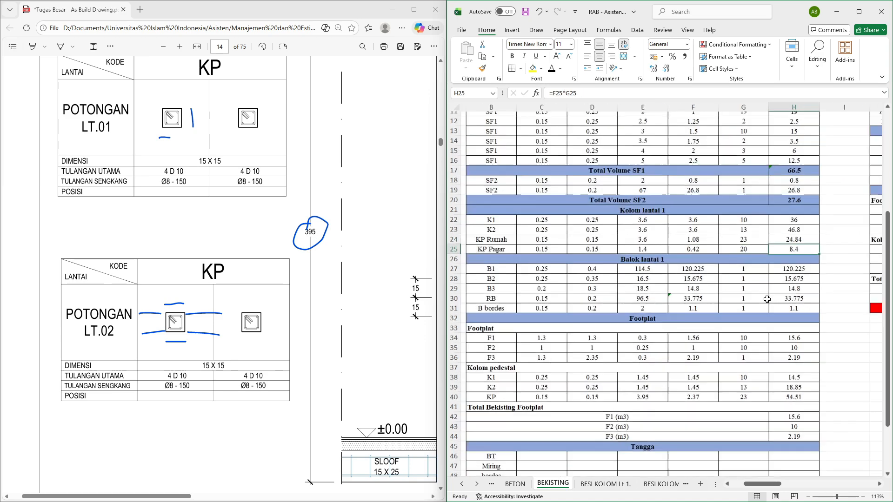
# Check the BoQ formwork links for columns K1, K2, Kolom Praktis Rumah and Kolom Praktis Pagar in E65, E69, E73 and E77
pyautogui.click(784, 231)
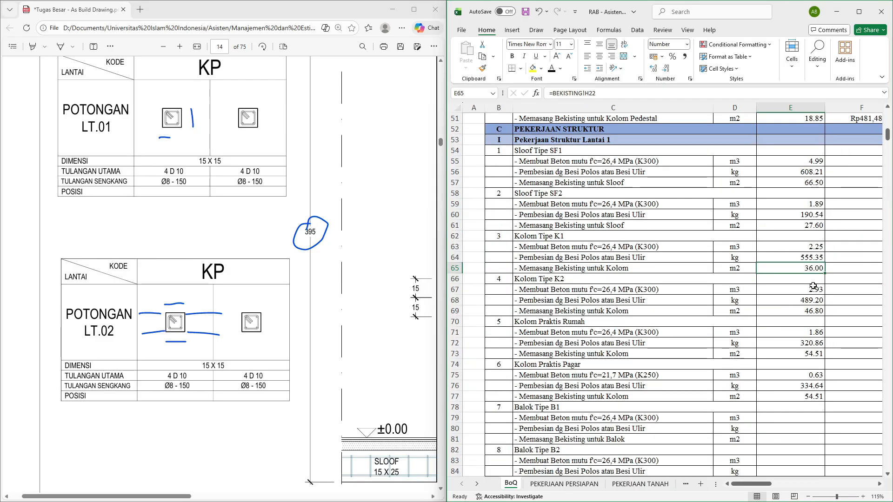
pyautogui.click(812, 310)
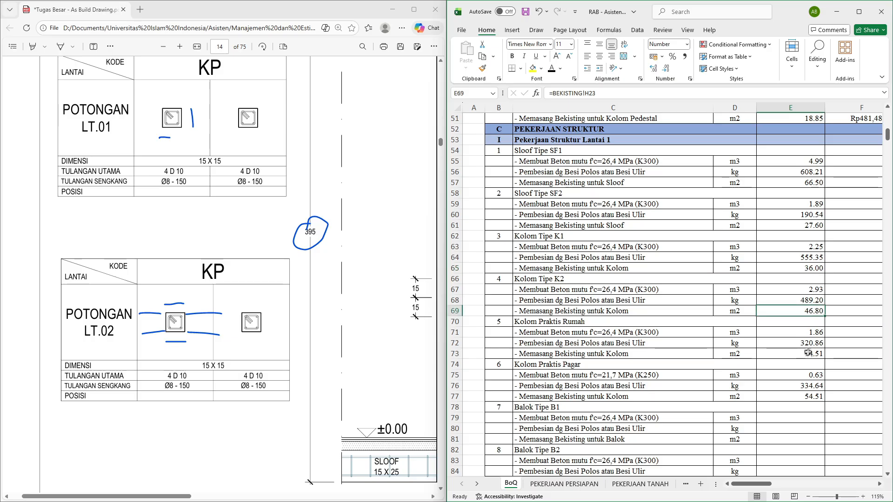
pyautogui.click(808, 352)
pyautogui.click(814, 396)
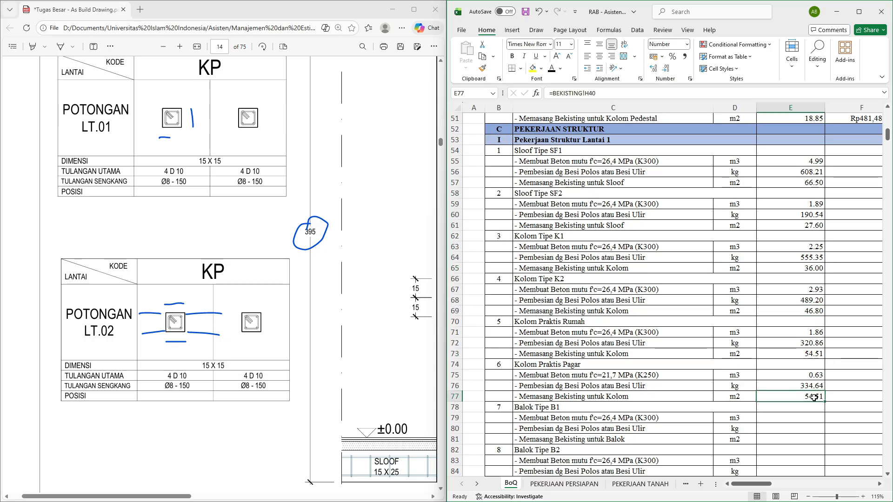
pyautogui.scroll(-14, 726, 401)
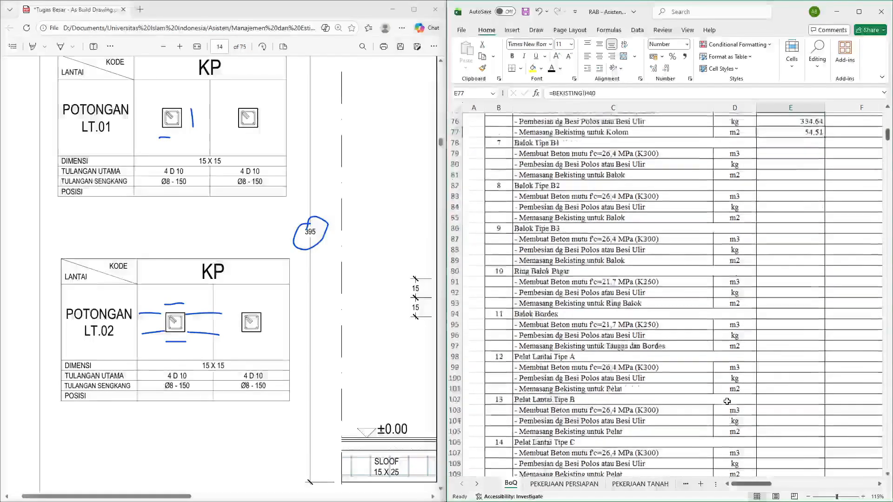
pyautogui.scroll(18, 726, 402)
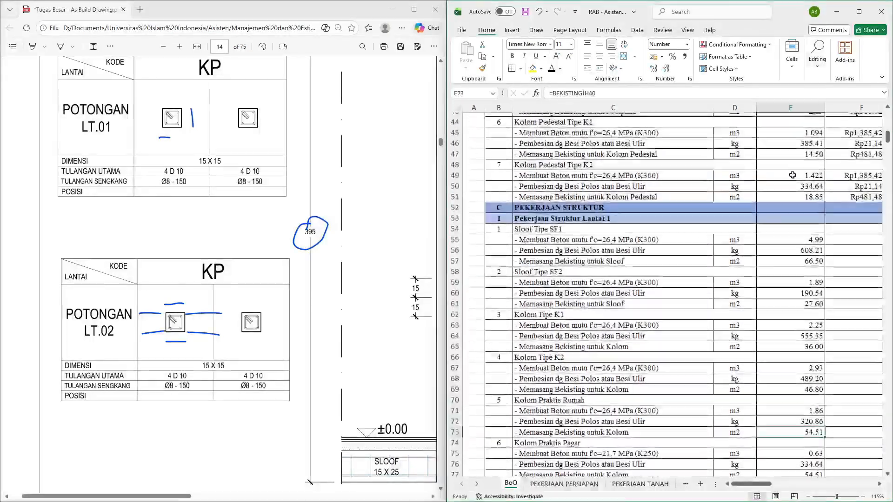
pyautogui.scroll(-2, 793, 174)
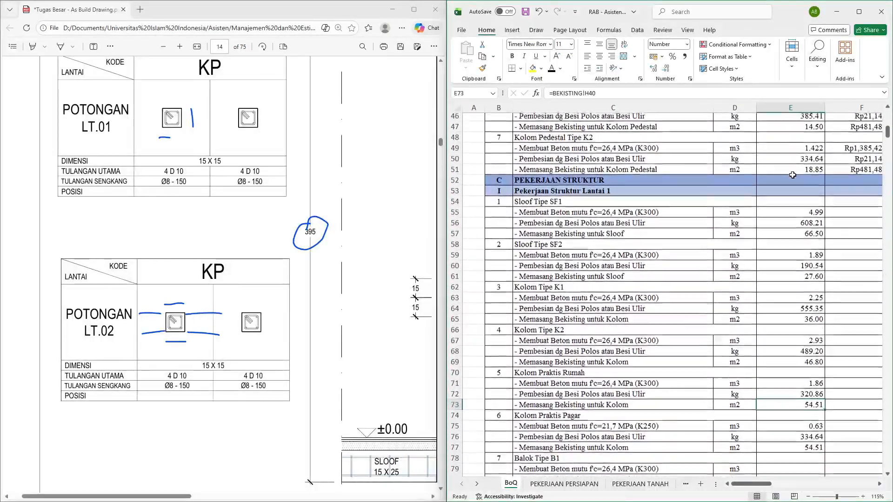
pyautogui.scroll(-2, 775, 329)
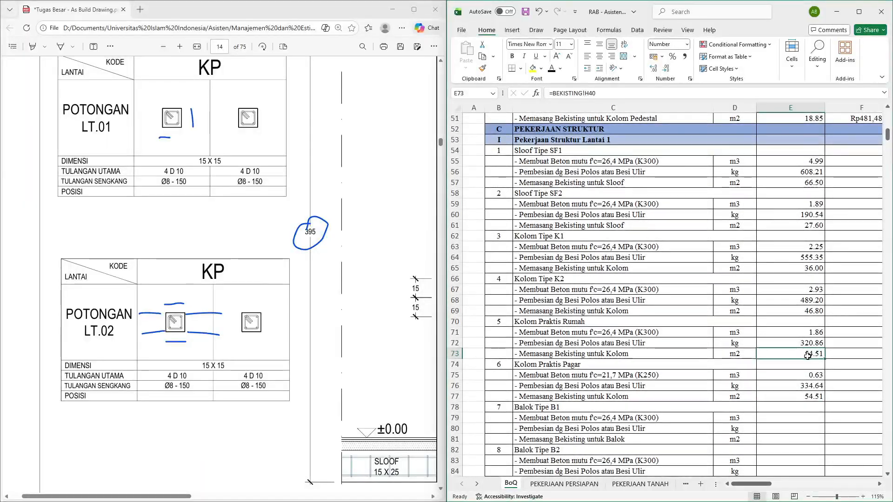
# Link the Kolom Praktis Rumah formwork quantity in BoQ cell E73 to the KP Rumah total in BEKISTING!H24
pyautogui.write('=')
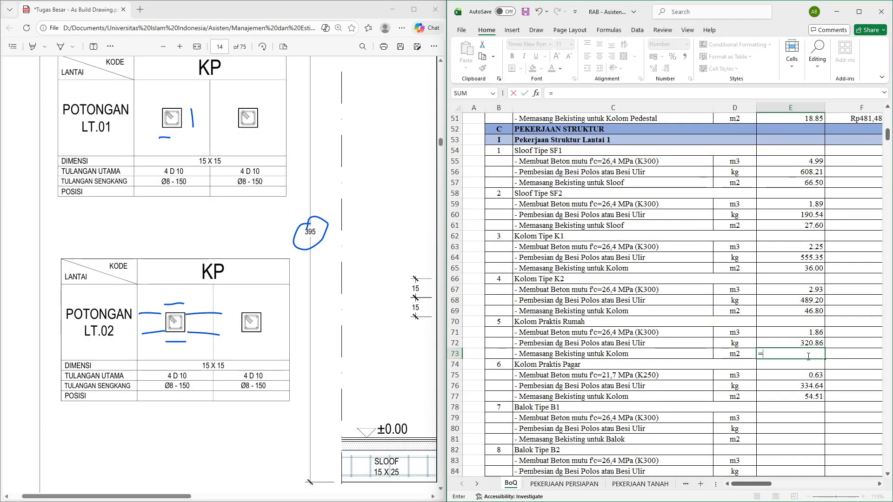
pyautogui.click(682, 487)
pyautogui.click(682, 487)
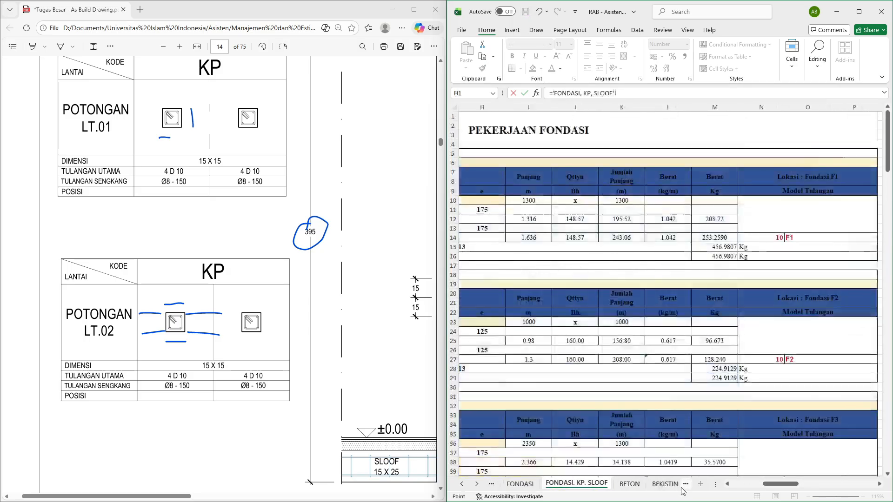
pyautogui.click(681, 487)
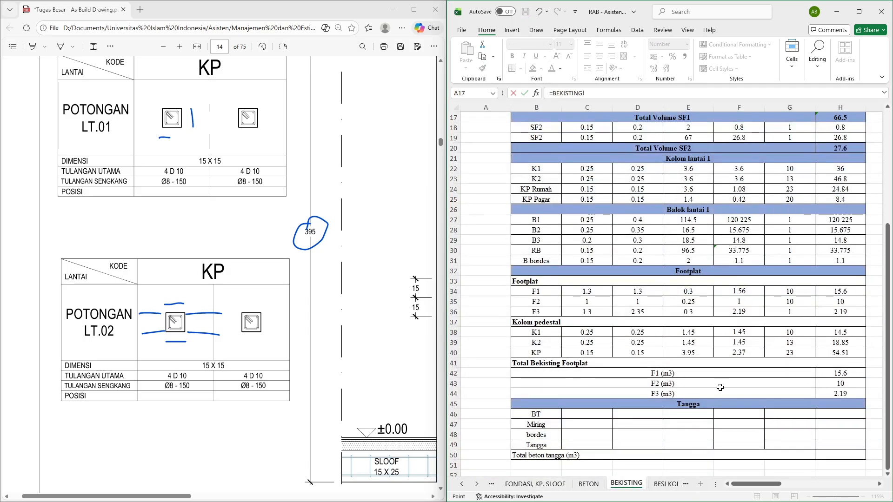
pyautogui.scroll(2, 774, 299)
pyautogui.click(828, 231)
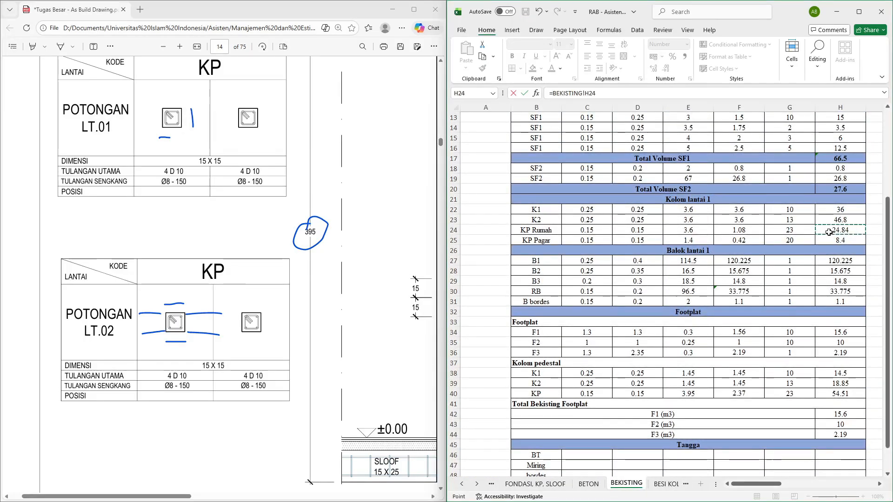
pyautogui.press('Return')
# Link the Kolom Praktis Pagar formwork quantity in BoQ cell E77 to the KP Pagar total in BEKISTING!H25
pyautogui.press('Down')
pyautogui.press('Down')
pyautogui.press('Down')
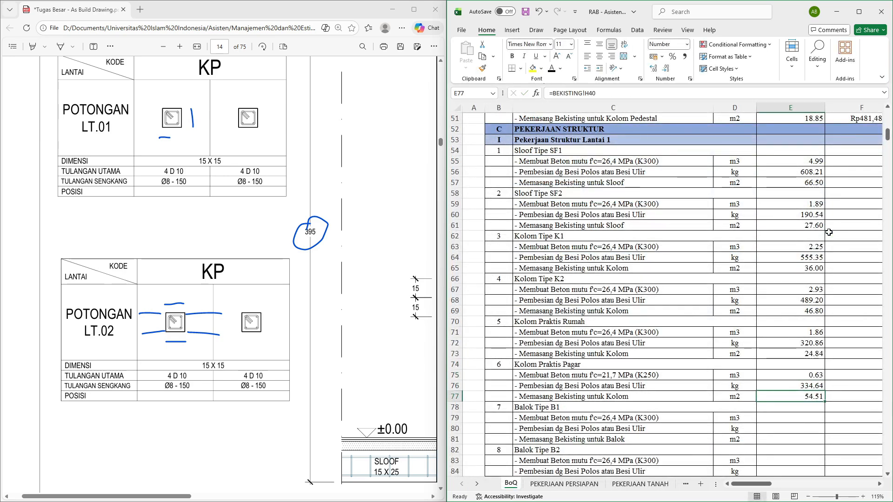
pyautogui.write('=')
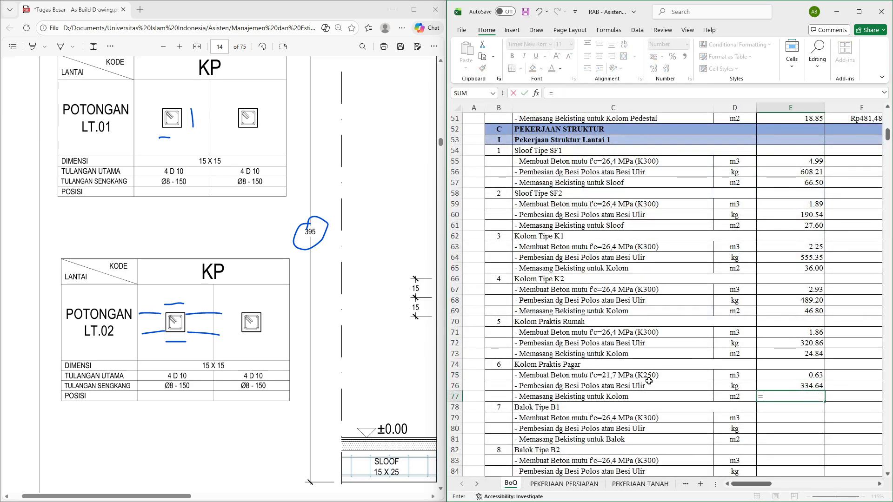
pyautogui.click(686, 485)
pyautogui.click(686, 484)
pyautogui.click(685, 485)
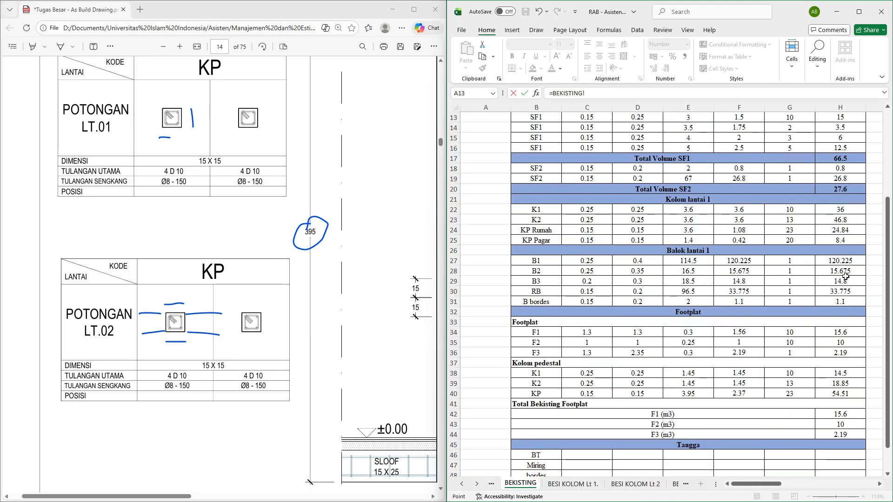
pyautogui.click(832, 240)
pyautogui.press('Return')
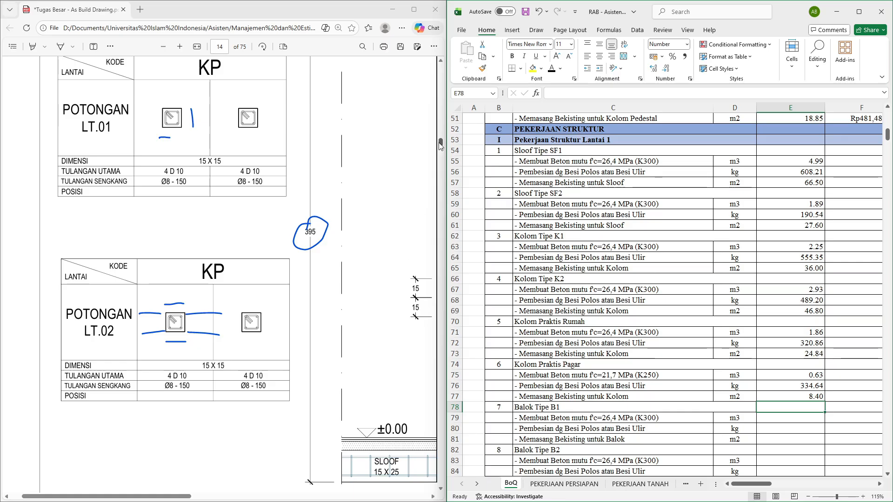
# Examine the column positions along the orange SF2 perimeter on the DENAH SLOOF plan on page 7 of the drawing set
pyautogui.moveTo(441, 145); pyautogui.dragTo(440, 63)
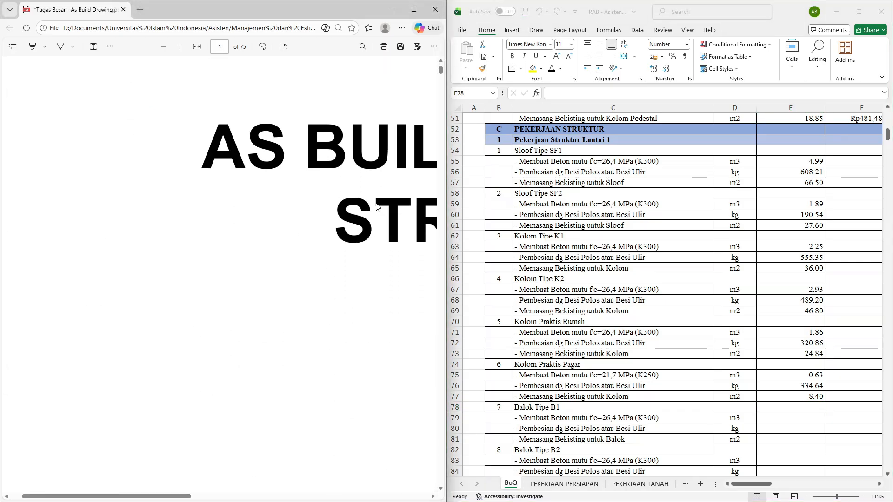
pyautogui.scroll(-15, 377, 206)
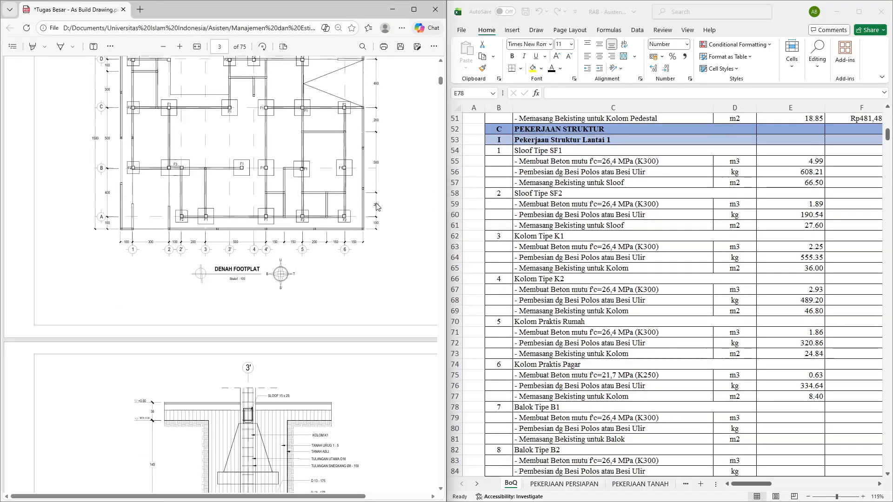
pyautogui.scroll(-20, 169, 278)
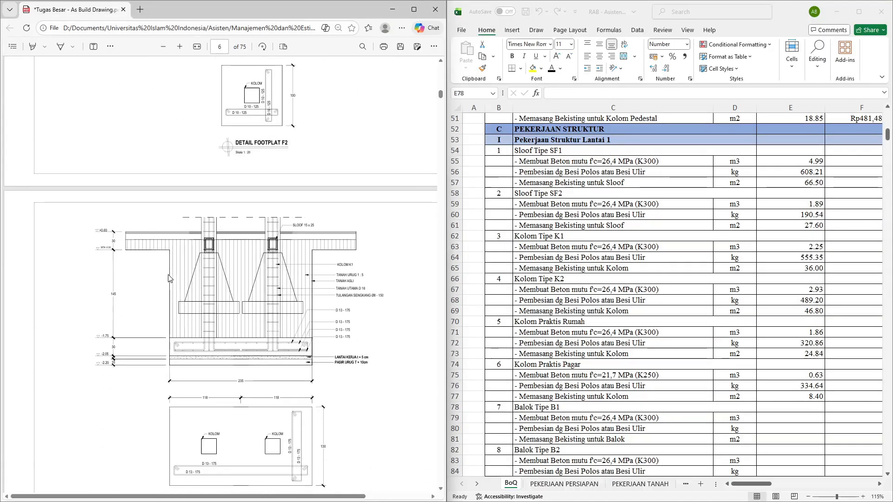
pyautogui.scroll(-3, 169, 278)
pyautogui.keyDown('ctrl'); pyautogui.scroll(2, 117, 309); pyautogui.keyUp('ctrl')
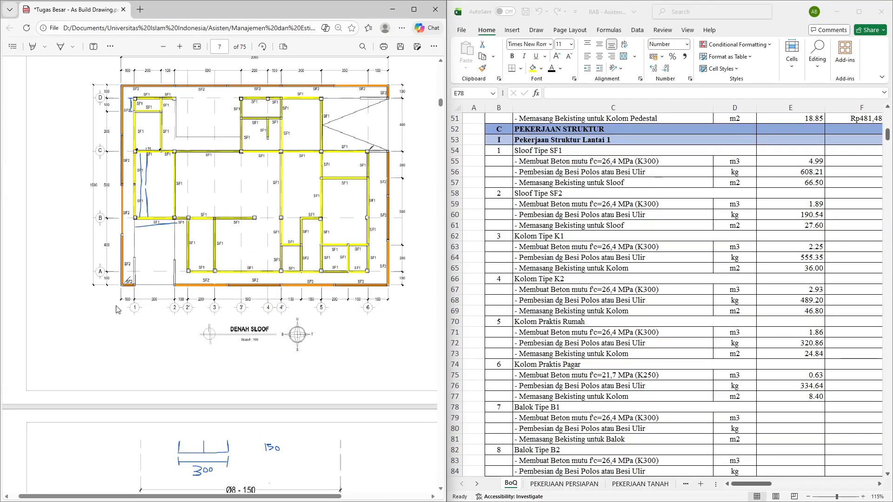
pyautogui.keyDown('ctrl'); pyautogui.scroll(2, 149, 279); pyautogui.keyUp('ctrl')
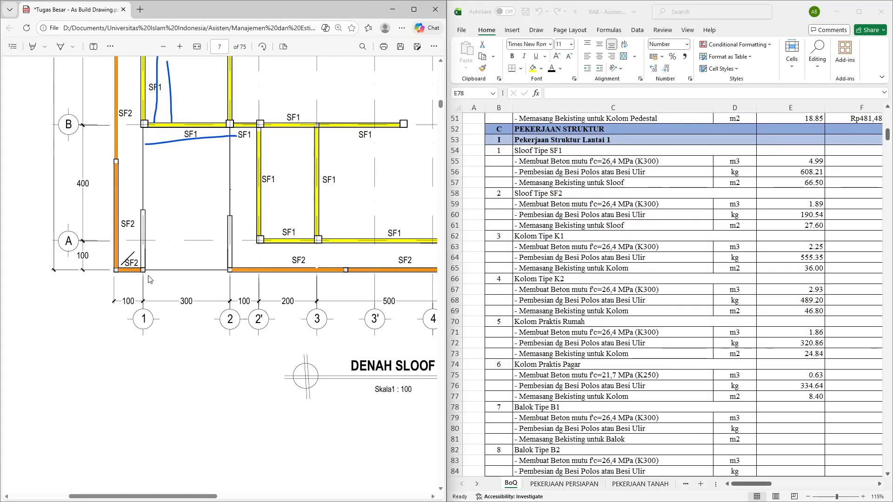
pyautogui.moveTo(143, 271); pyautogui.dragTo(142, 273)
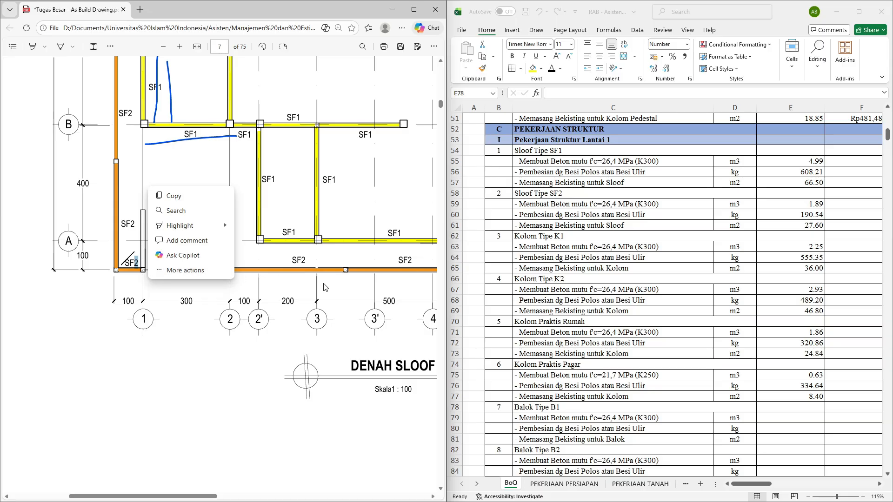
pyautogui.hscroll(10, 351, 276)
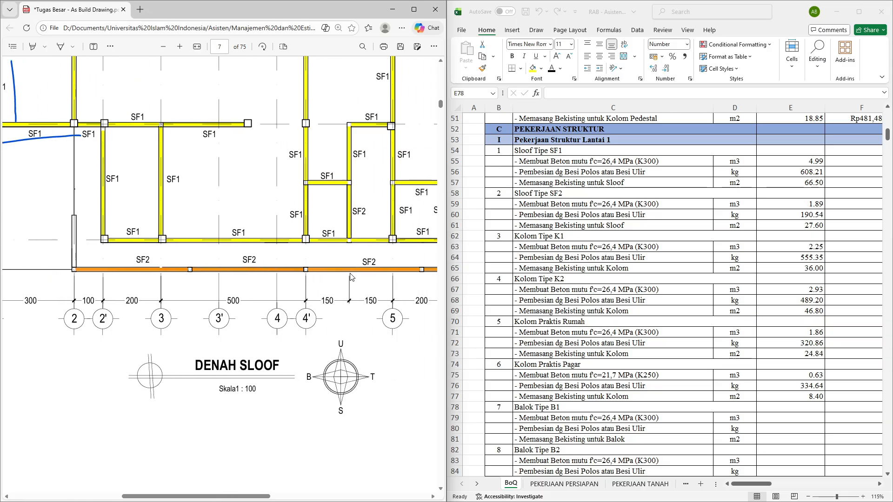
pyautogui.scroll(-15, 351, 277)
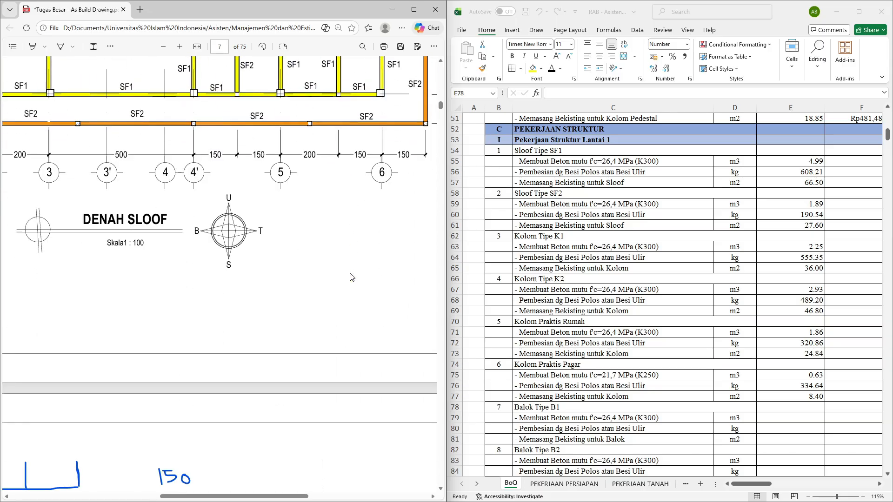
# Examine the SF2 sloof detail on page 9 and the DENAH SLOOF plan on page 7 of the drawing set
pyautogui.scroll(-7, 351, 277)
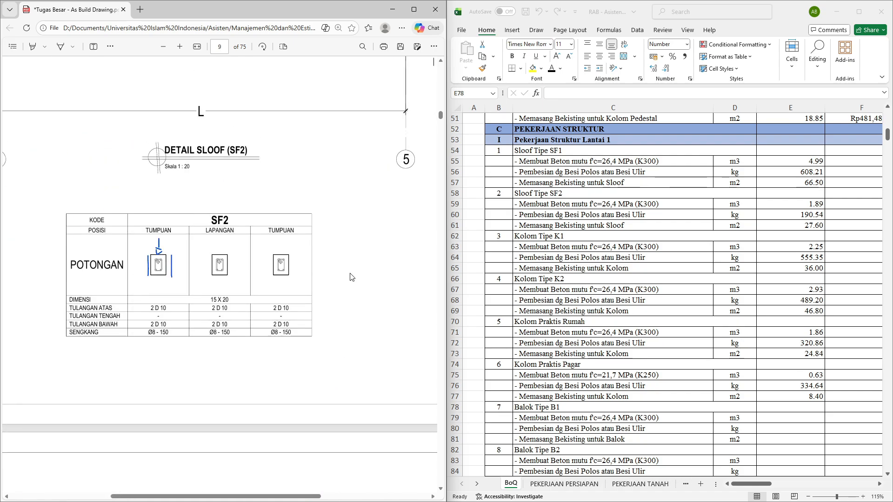
pyautogui.scroll(14, 351, 276)
pyautogui.scroll(3, 351, 277)
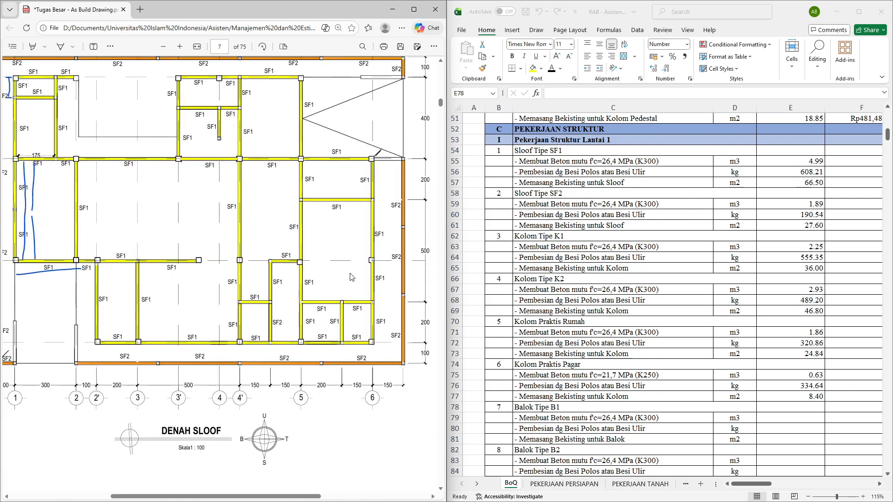
# Review the floor 1 sloof and column quantities in BoQ cells E55:E77 and the formwork link for Balok Tipe B1 in E81
pyautogui.click(790, 172)
pyautogui.moveTo(787, 160); pyautogui.dragTo(800, 400)
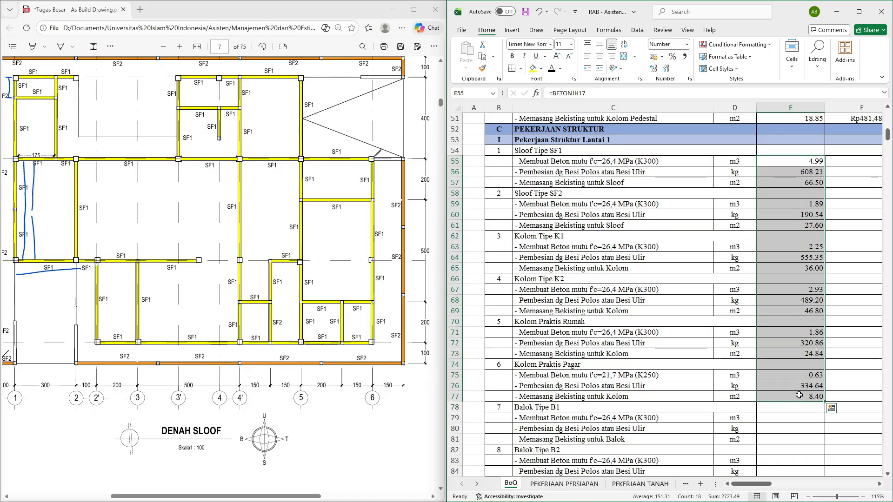
pyautogui.scroll(-7, 799, 395)
pyautogui.scroll(7, 253, 257)
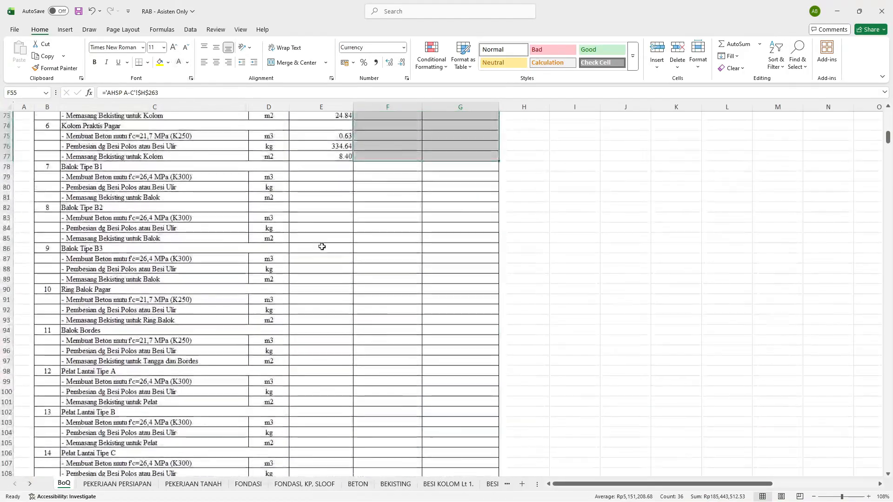
pyautogui.click(317, 200)
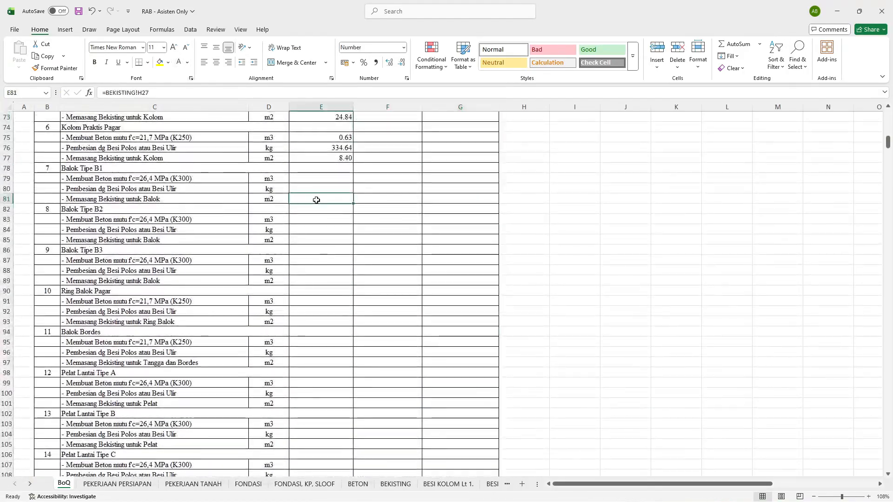
pyautogui.scroll(2, 316, 200)
pyautogui.scroll(3, 318, 260)
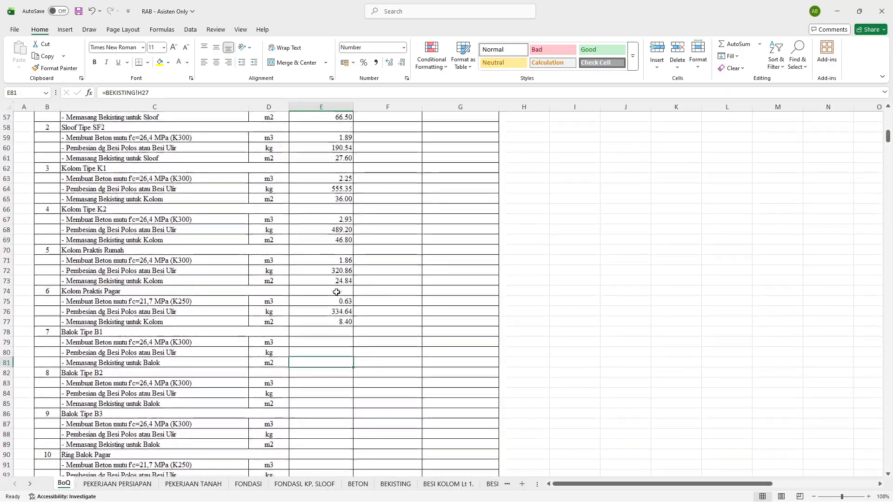
# Check the floor 2 links for the K1 concrete quantity in BoQ cell E116 and the K2 formwork quantity in E122
pyautogui.scroll(-18, 320, 325)
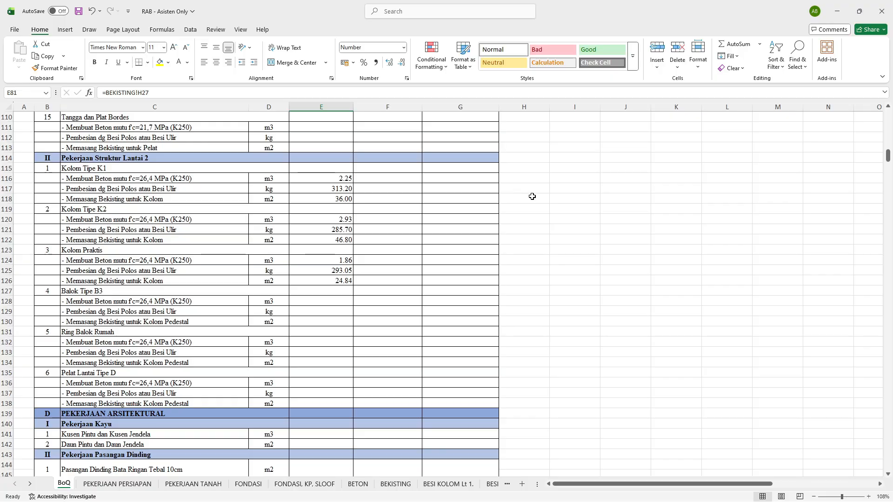
pyautogui.click(336, 179)
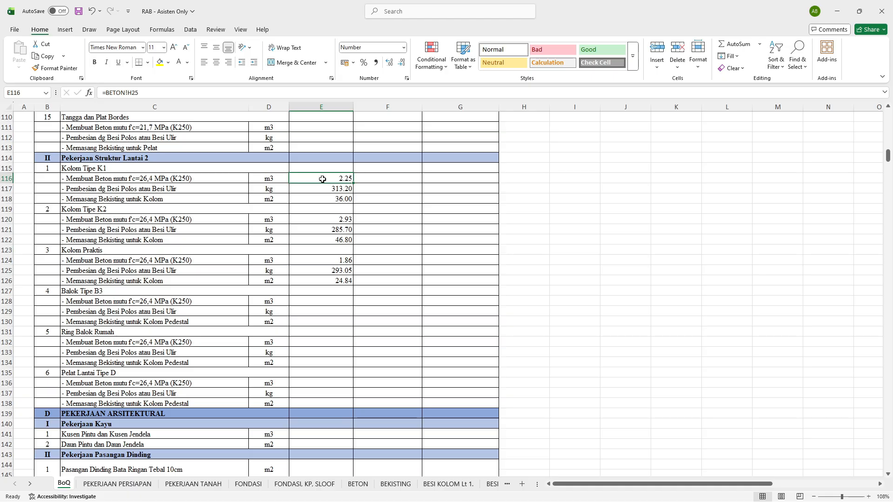
pyautogui.click(322, 239)
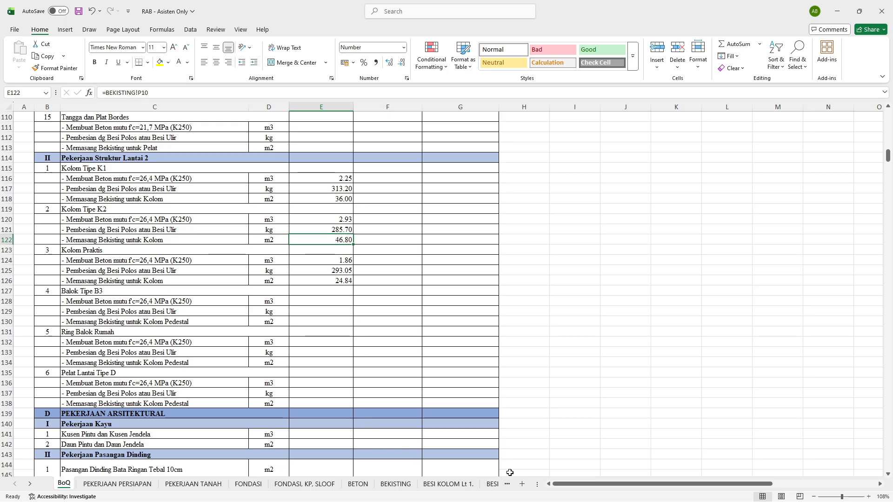
# Switch to the as-build drawing PDF in Edge and examine the K2 column detail on page 13
pyautogui.hotkey('alt', 'Tab')
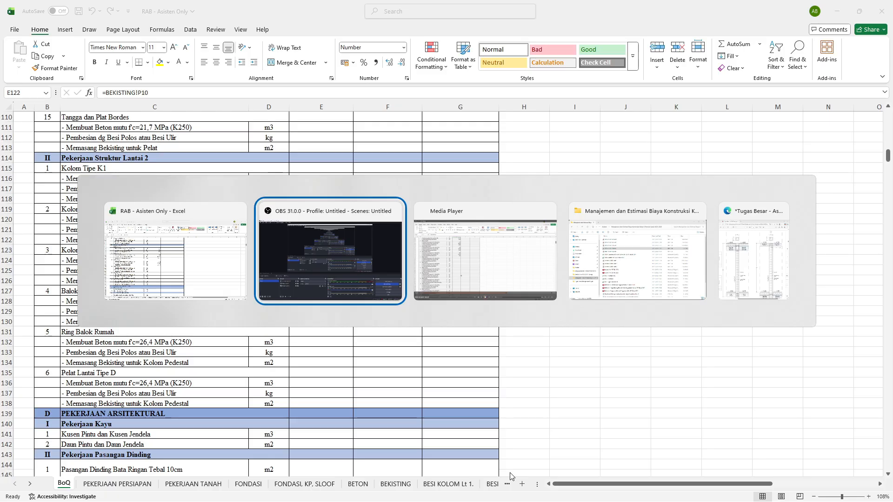
pyautogui.hotkey('alt', 'Tab')
pyautogui.hotkey('alt', 'Tab')
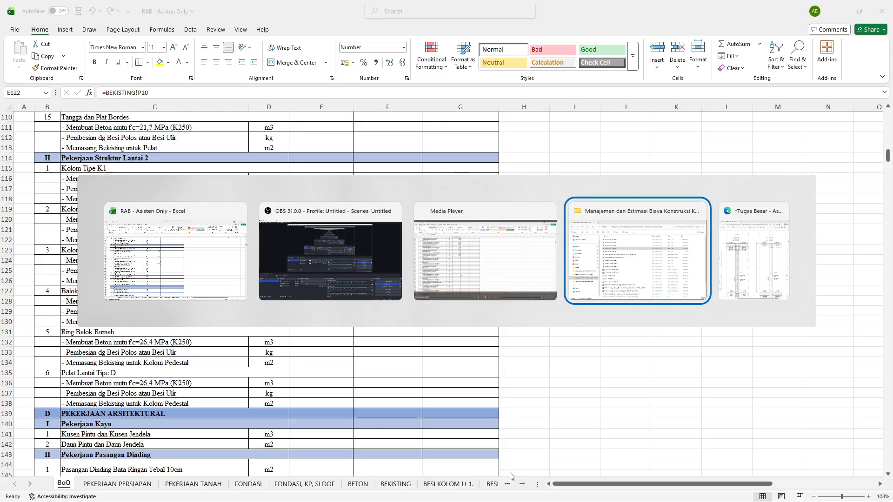
pyautogui.hotkey('alt', 'Tab')
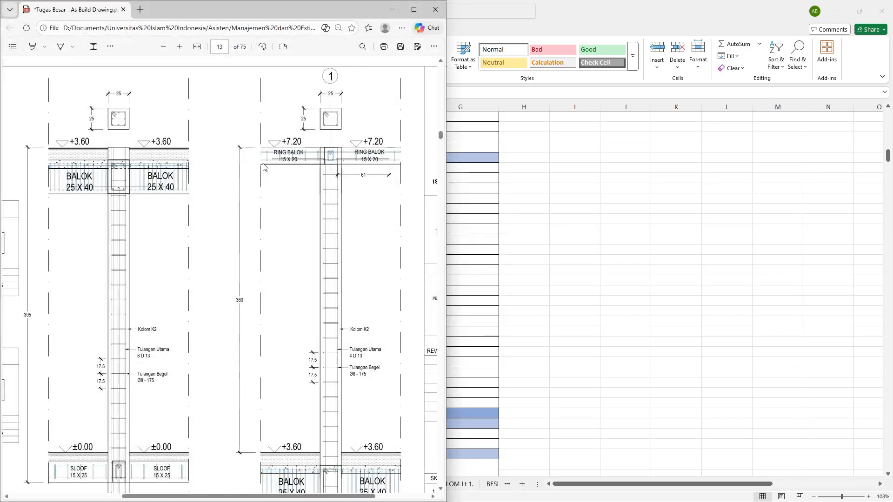
pyautogui.hscroll(-3, 264, 167)
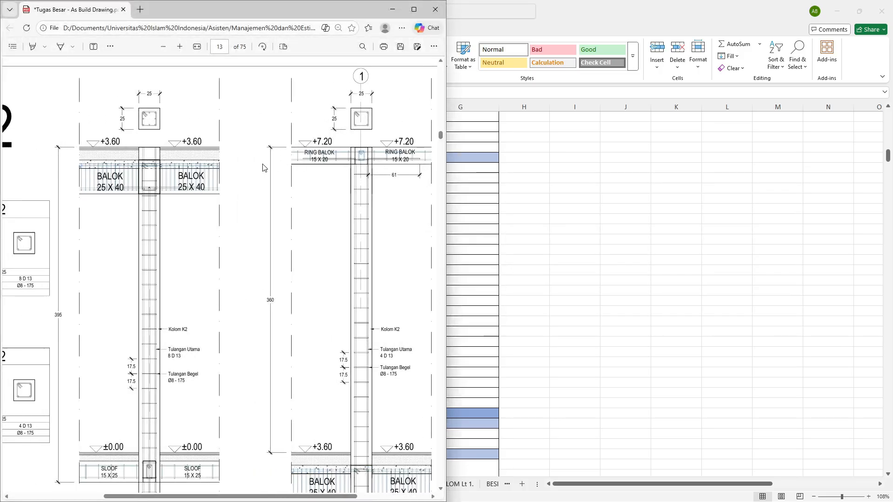
pyautogui.scroll(-1, 263, 168)
pyautogui.hscroll(-2, 264, 167)
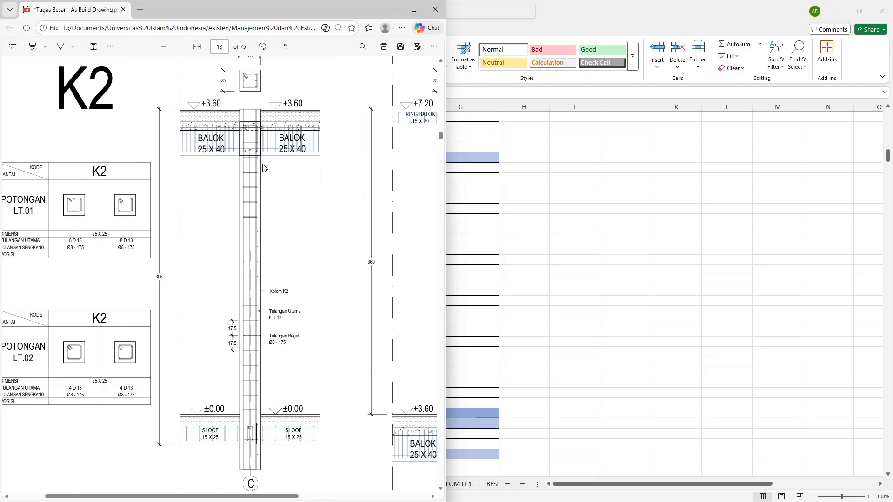
# Circle the main bar counts 8 and 4 for column K1 in the LT.01 and LT.02 tables on page 12
pyautogui.click(413, 9)
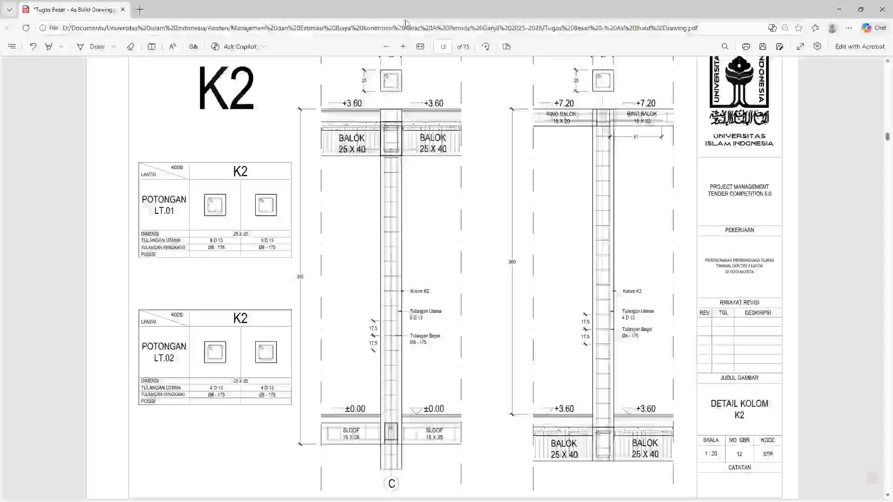
pyautogui.scroll(10, 365, 174)
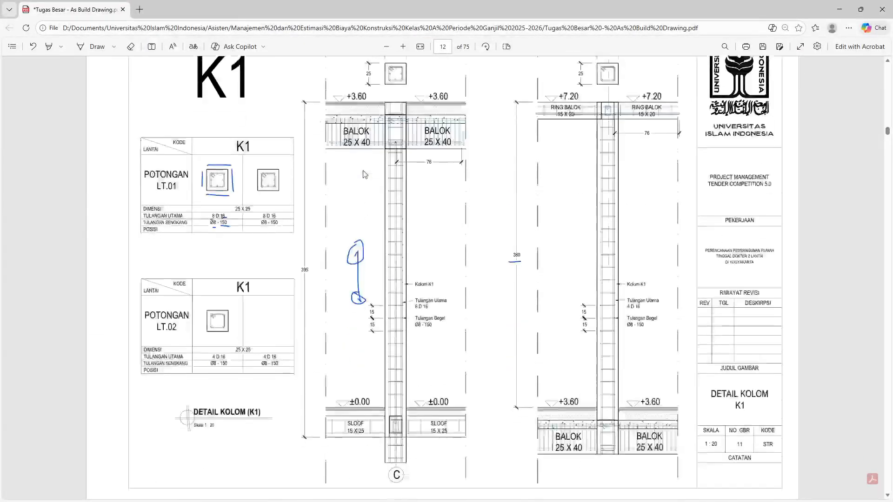
pyautogui.click(93, 46)
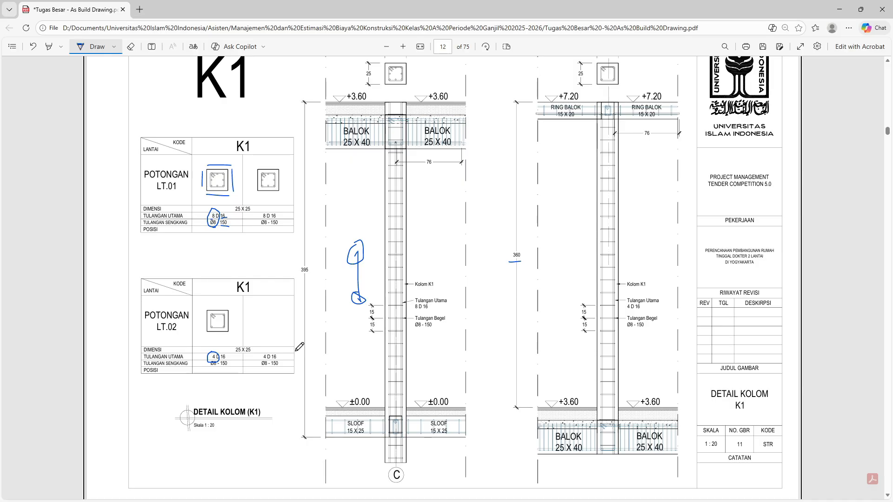
# Switch to Excel and check the main bar count in G10 and the K1, K2 and KP rebar tables on sheet BESI KOLOM Lt 2
pyautogui.hotkey('alt', 'Tab')
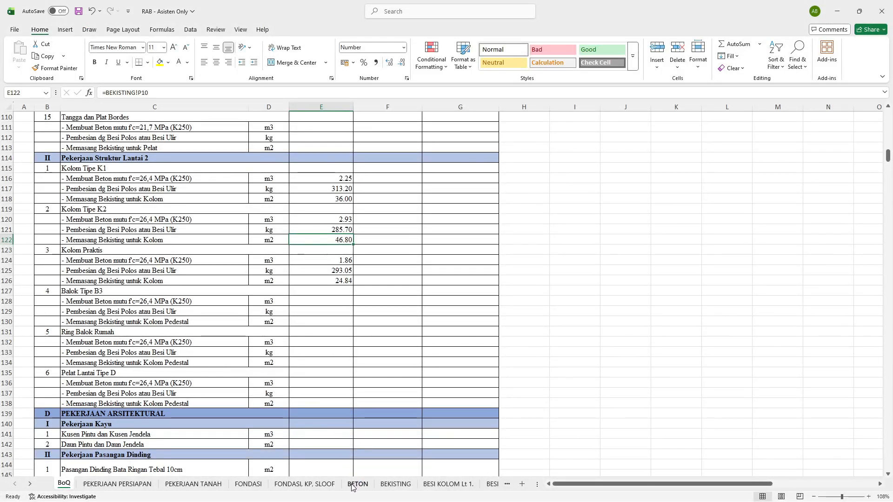
pyautogui.click(484, 490)
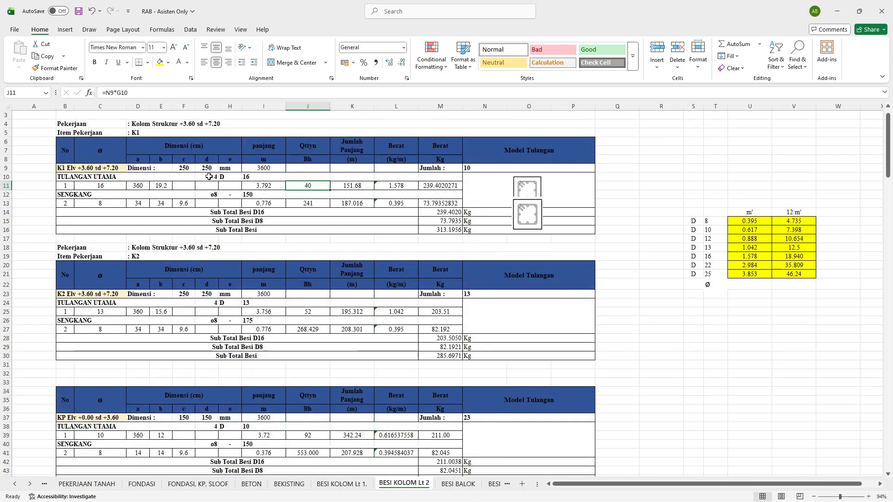
pyautogui.click(208, 176)
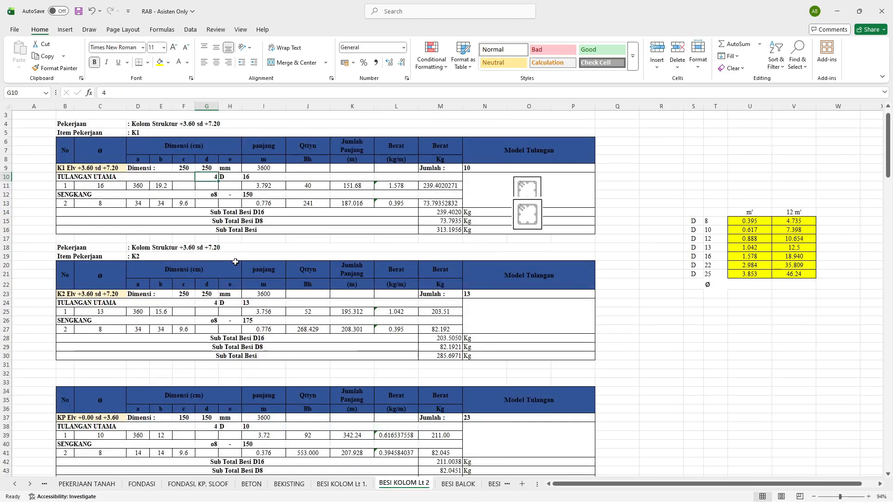
pyautogui.scroll(-4, 236, 262)
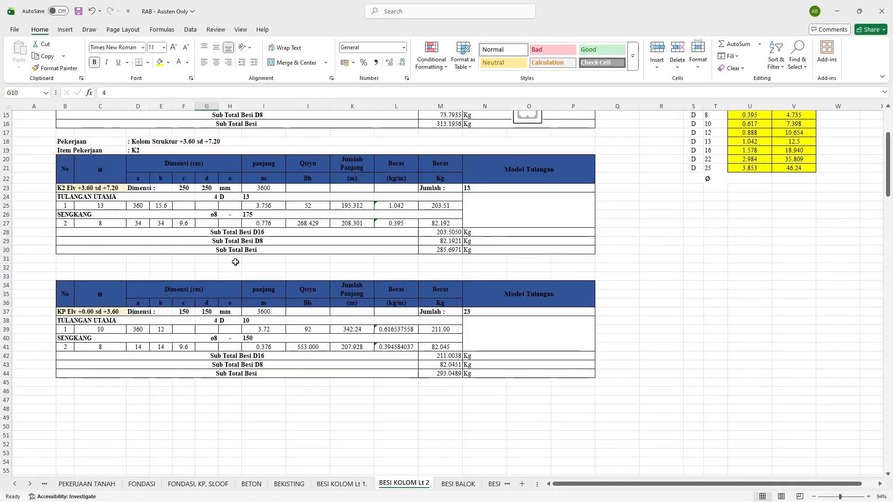
pyautogui.scroll(5, 235, 261)
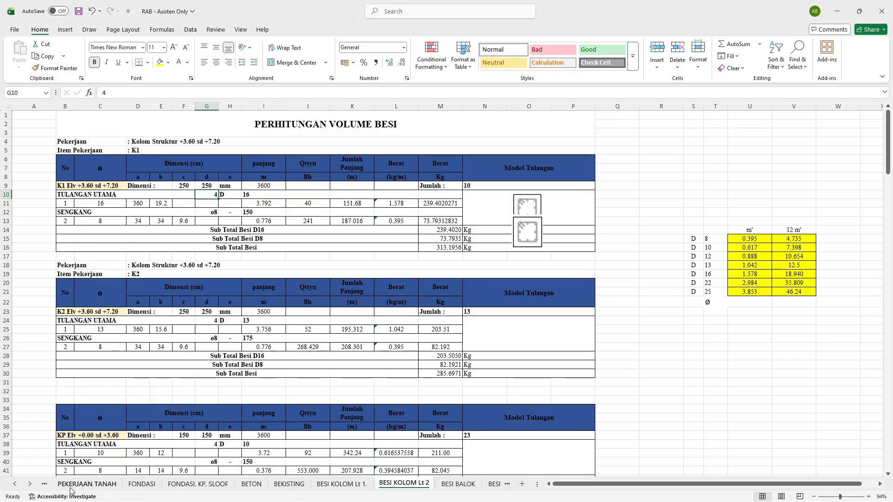
# Return to the BoQ sheet and check the floor 2 column links in E116, E126, E122 and E118
pyautogui.click(44, 486)
pyautogui.click(43, 486)
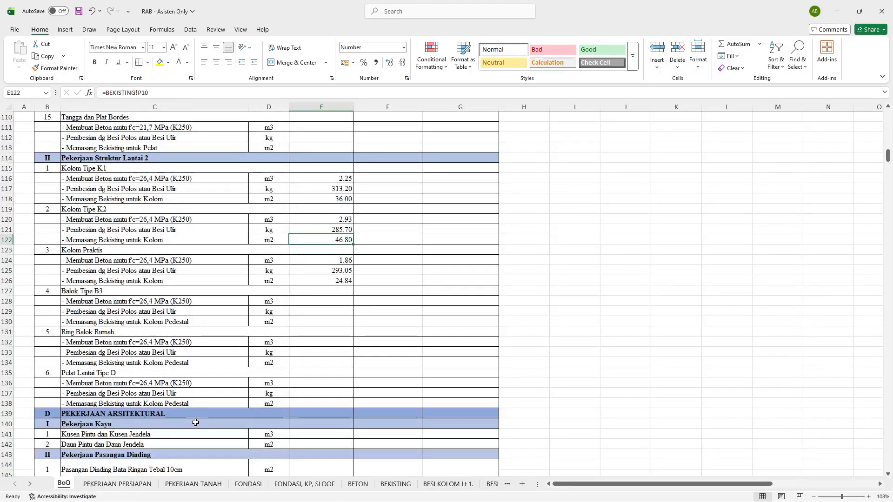
pyautogui.scroll(-1, 325, 375)
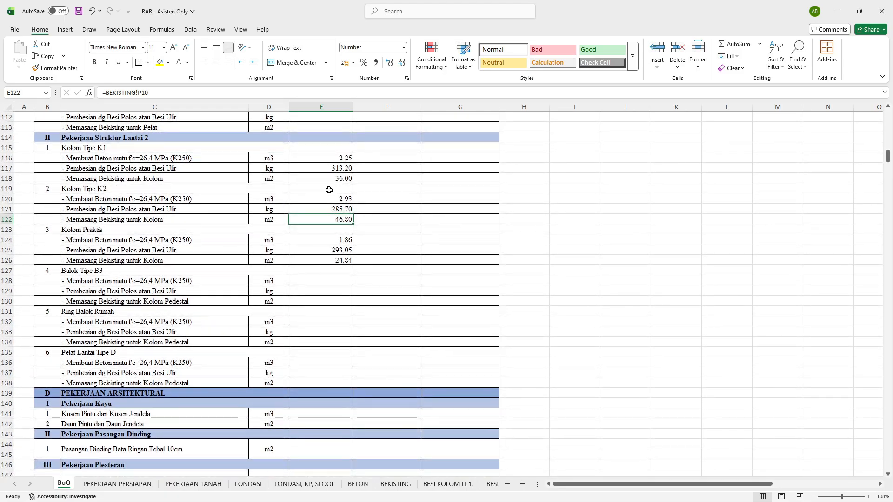
pyautogui.click(315, 157)
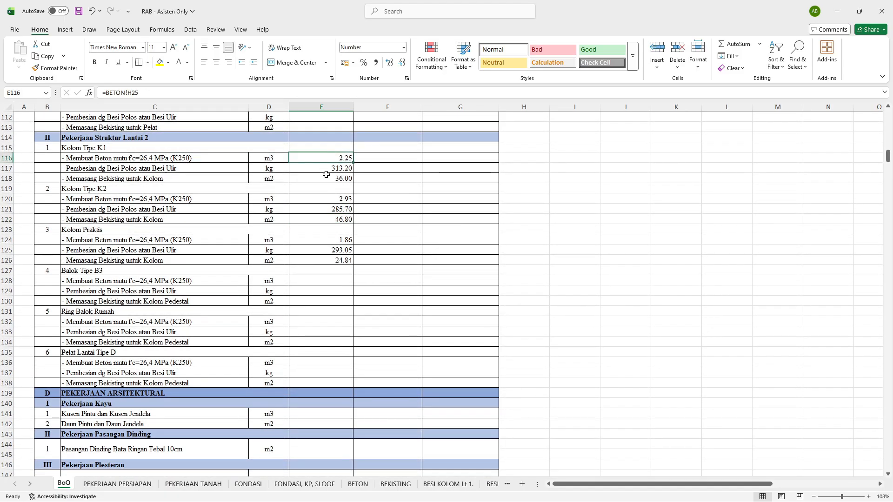
pyautogui.click(319, 257)
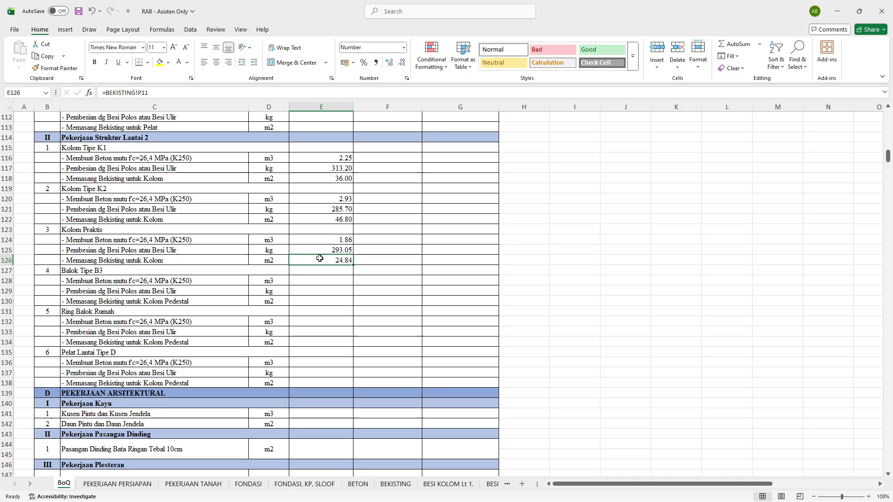
pyautogui.click(345, 219)
pyautogui.click(341, 188)
pyautogui.click(338, 178)
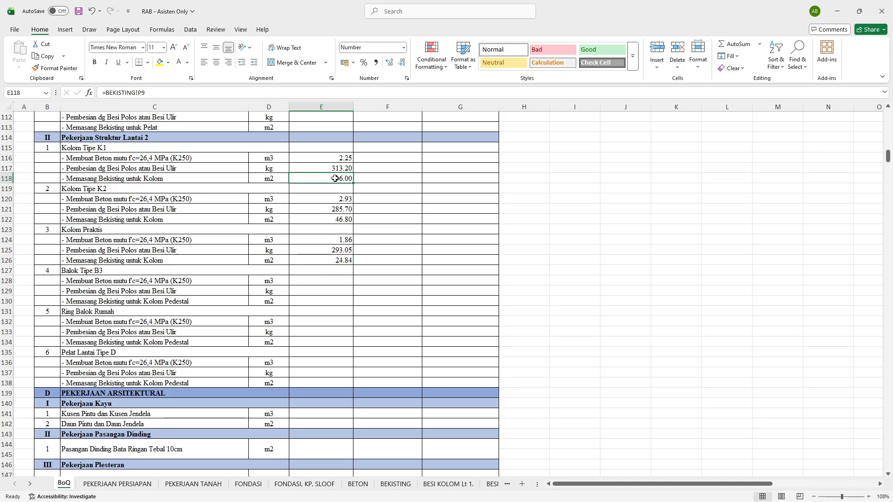
# Review the floor 1 column quantities in the BoQ and the Kolom lantai 1 rows B22:H25 on the BEKISTING sheet
pyautogui.scroll(9, 338, 205)
pyautogui.scroll(12, 337, 226)
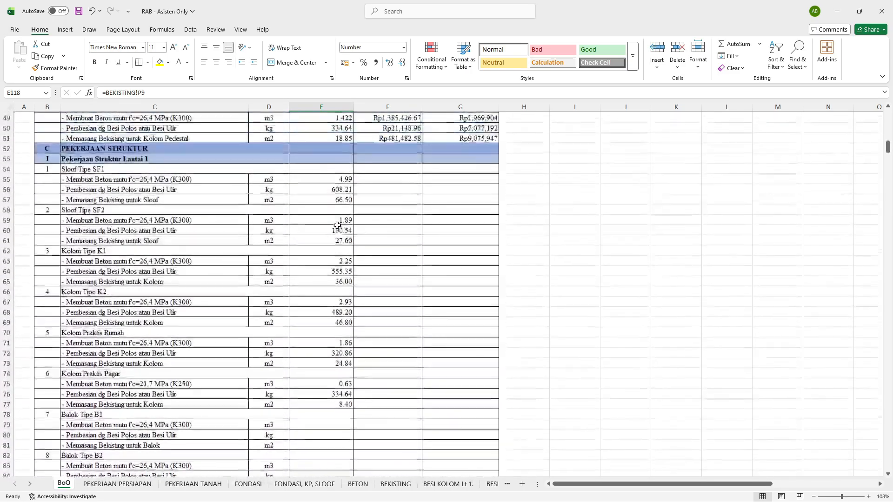
pyautogui.scroll(-6, 317, 351)
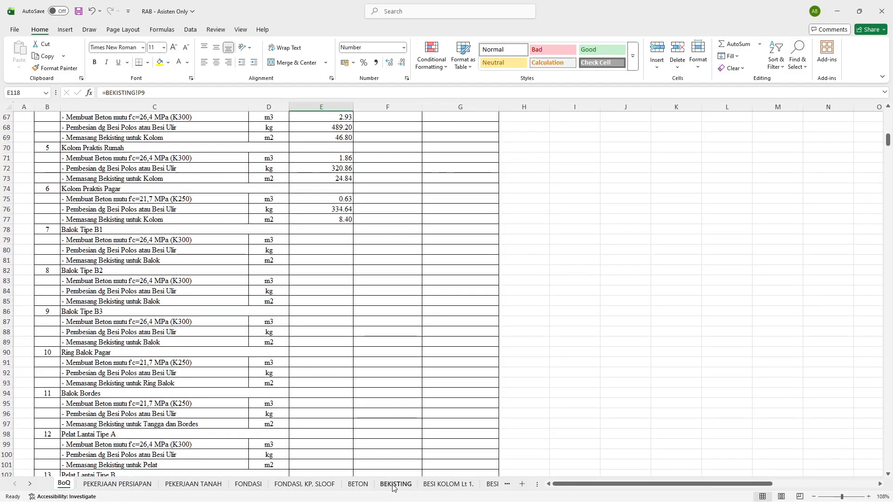
pyautogui.click(395, 484)
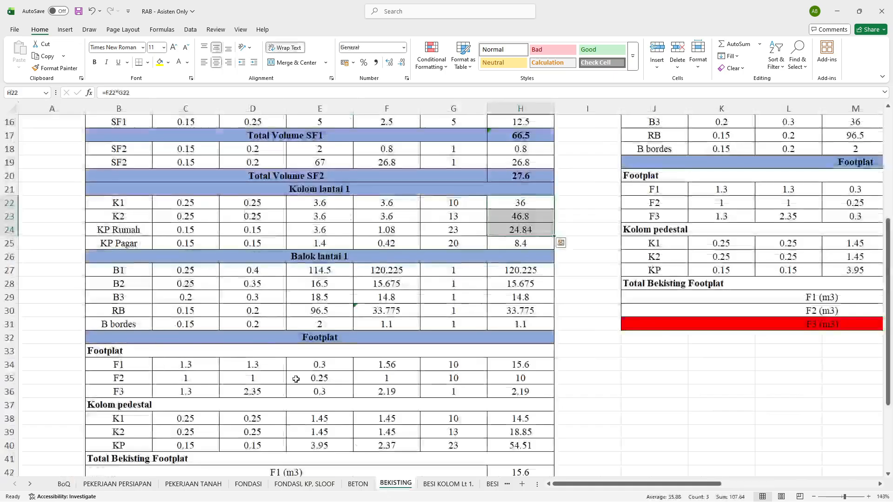
pyautogui.scroll(2, 354, 357)
pyautogui.hscroll(2, 353, 358)
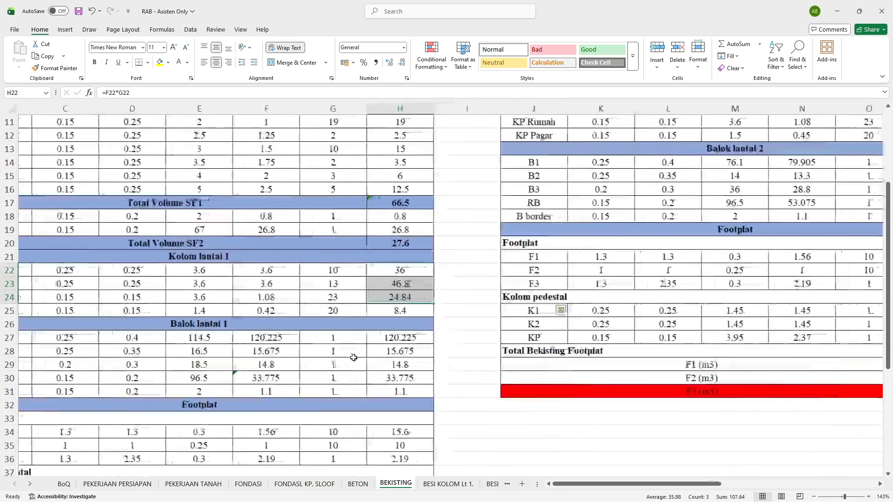
pyautogui.scroll(1, 354, 357)
pyautogui.hscroll(-2, 283, 341)
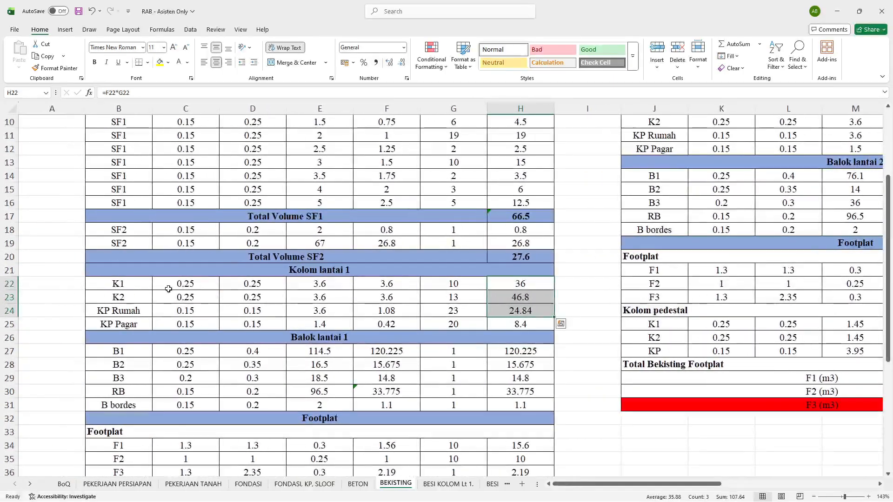
pyautogui.moveTo(120, 285); pyautogui.dragTo(518, 318)
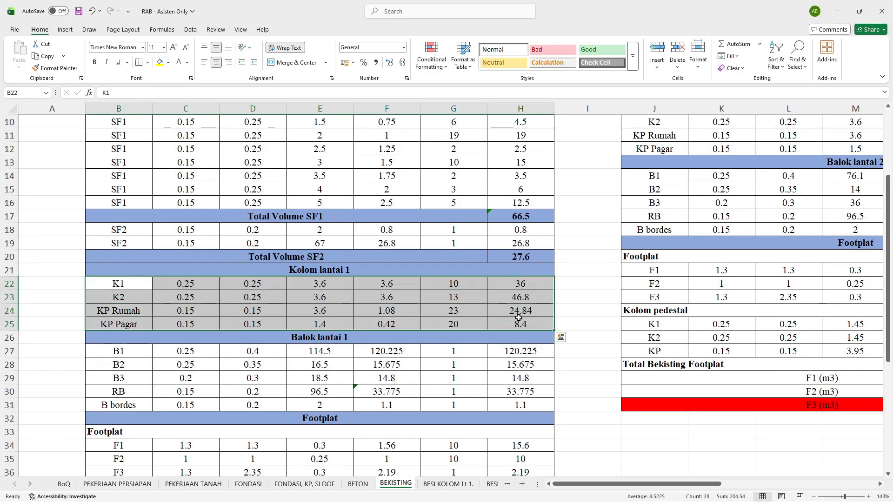
# Set the KP Pagar length in M12 of the Kolom lantai 2 formwork table to 1.4
pyautogui.hscroll(5, 519, 317)
pyautogui.scroll(3, 518, 315)
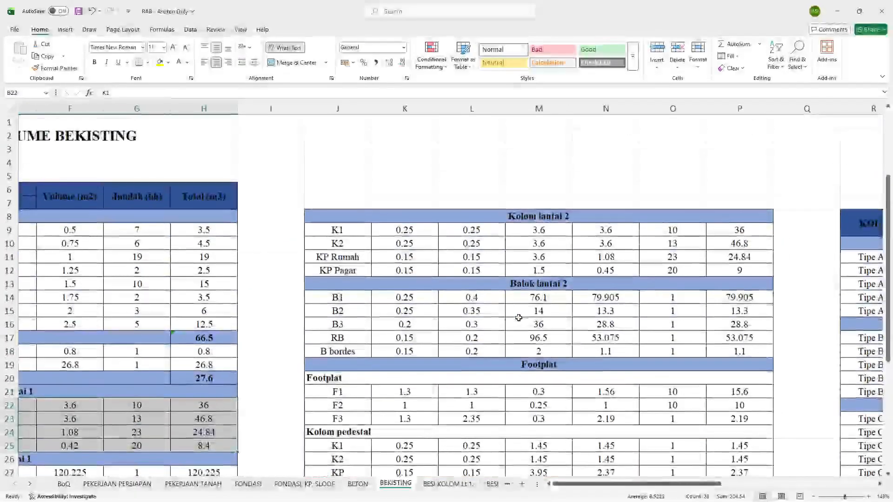
pyautogui.click(533, 268)
pyautogui.write('1.4')
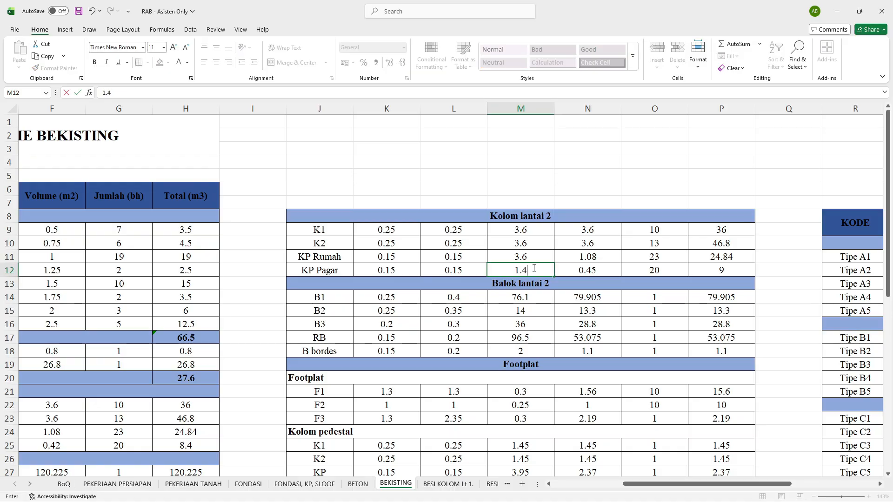
pyautogui.press('Return')
# Clear the KP Pagar row J12:P12 from the Kolom lantai 2 table on the BEKISTING sheet
pyautogui.moveTo(349, 231); pyautogui.dragTo(746, 272)
pyautogui.scroll(-8, 533, 309)
pyautogui.scroll(5, 534, 310)
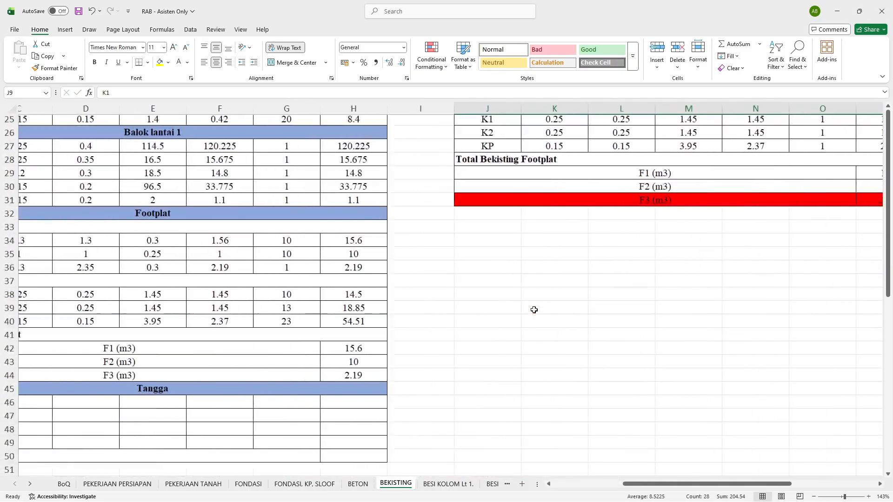
pyautogui.scroll(3, 534, 309)
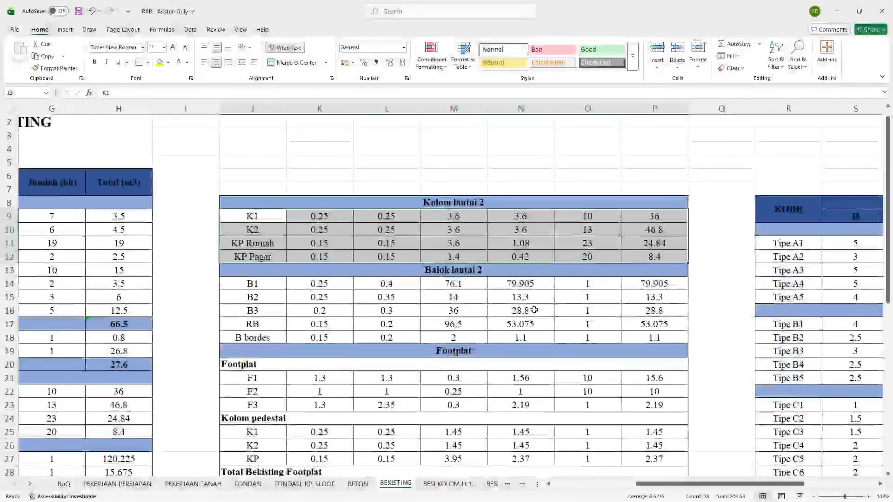
pyautogui.click(277, 255)
pyautogui.moveTo(277, 255); pyautogui.dragTo(633, 259)
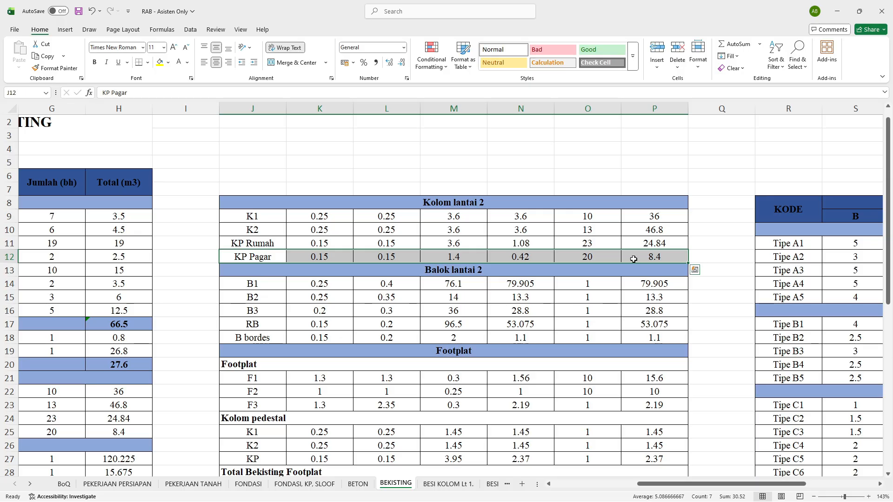
pyautogui.press('Delete')
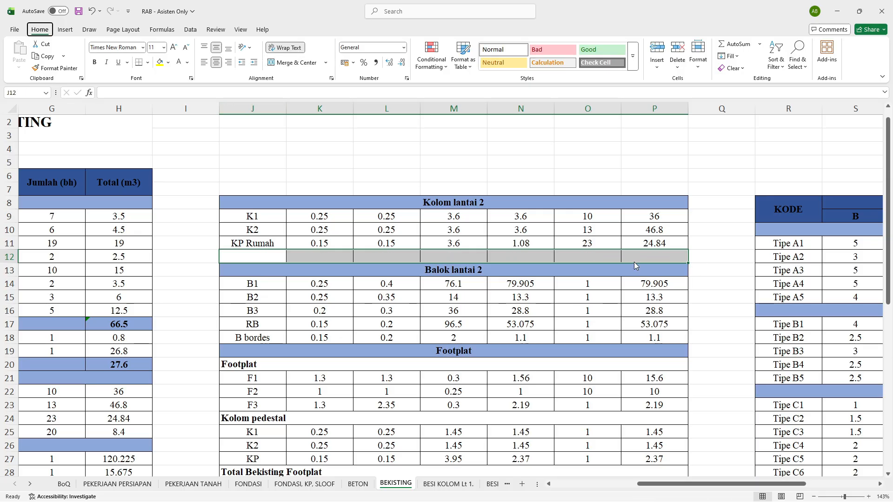
# Review the K1, K2 and KP Rumah rows of Kolom lantai 2 and the Footplat tables on BEKISTING, and open the BETON sheet
pyautogui.click(314, 265)
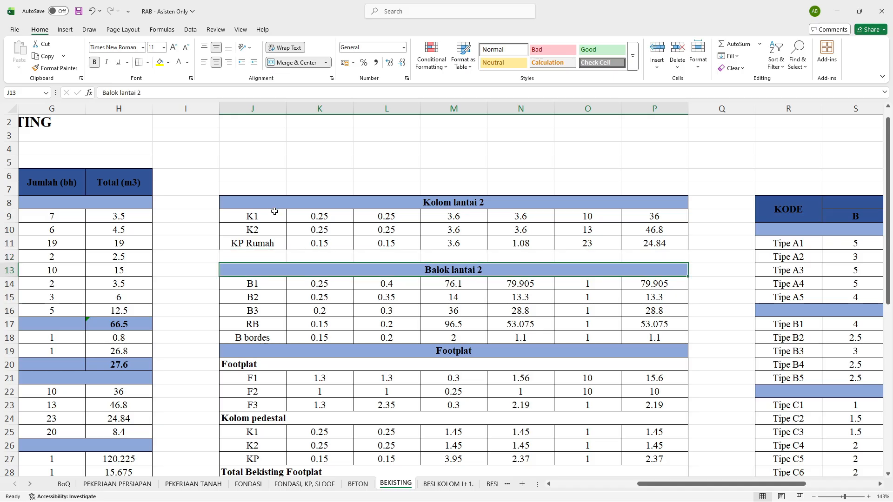
pyautogui.moveTo(274, 208); pyautogui.dragTo(562, 243)
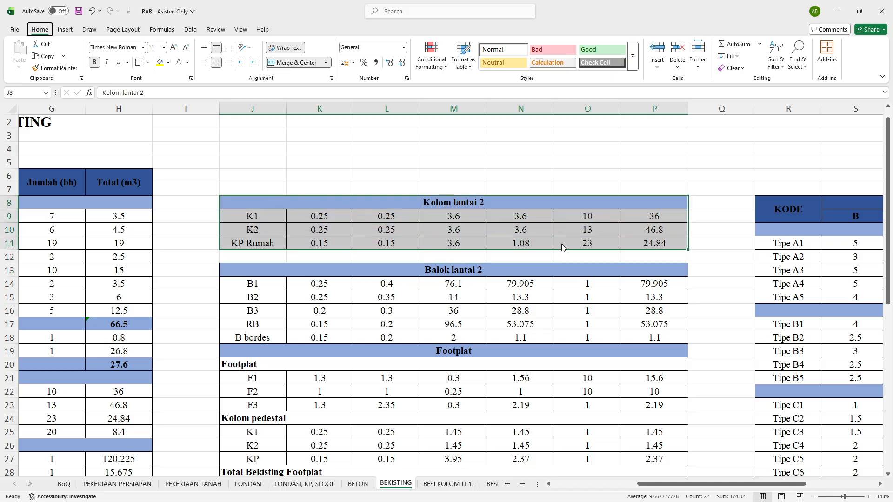
pyautogui.click(536, 349)
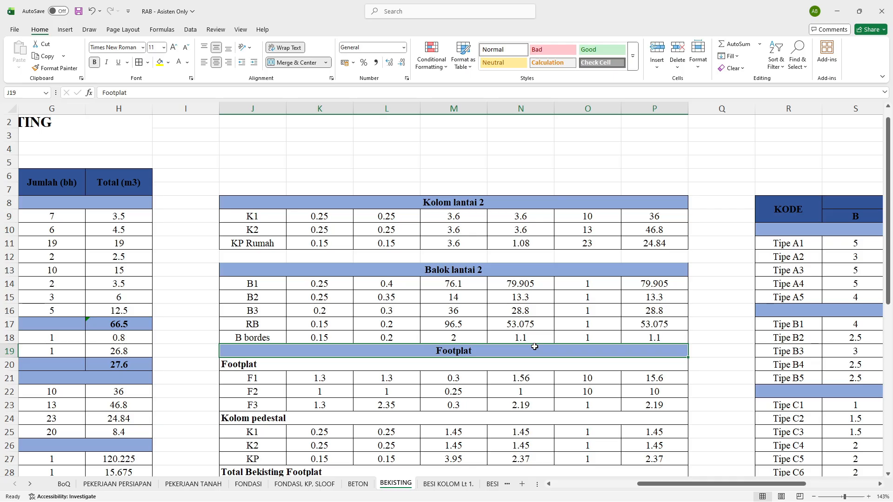
pyautogui.scroll(-3, 460, 317)
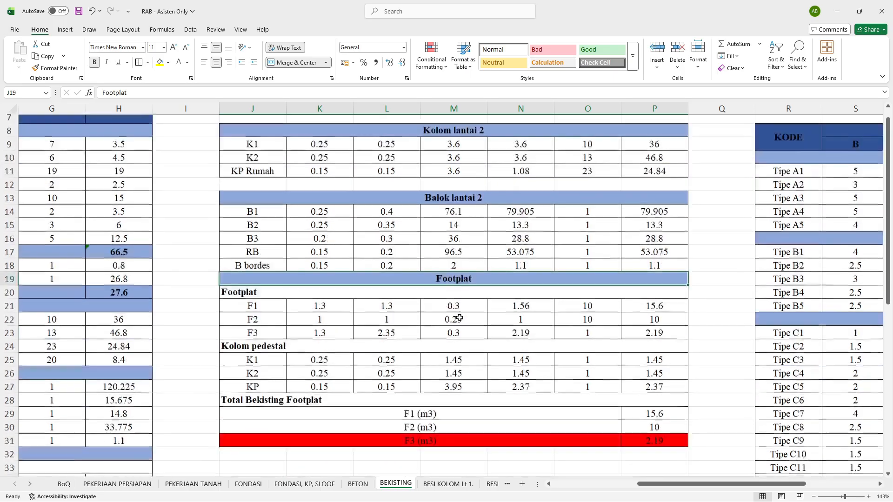
pyautogui.scroll(4, 524, 326)
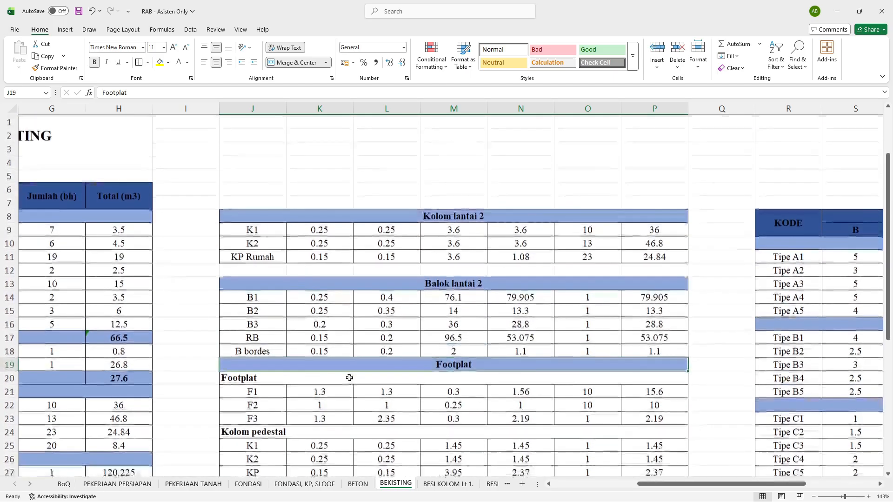
pyautogui.click(354, 483)
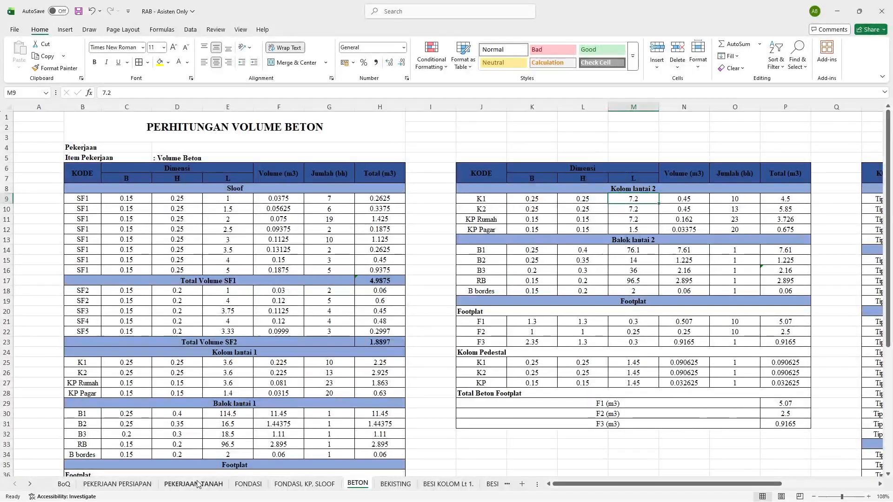
# Return to the BoQ sheet and look through the HARGA SATUAN column from the preparation work to the floor 2 structure
pyautogui.click(64, 486)
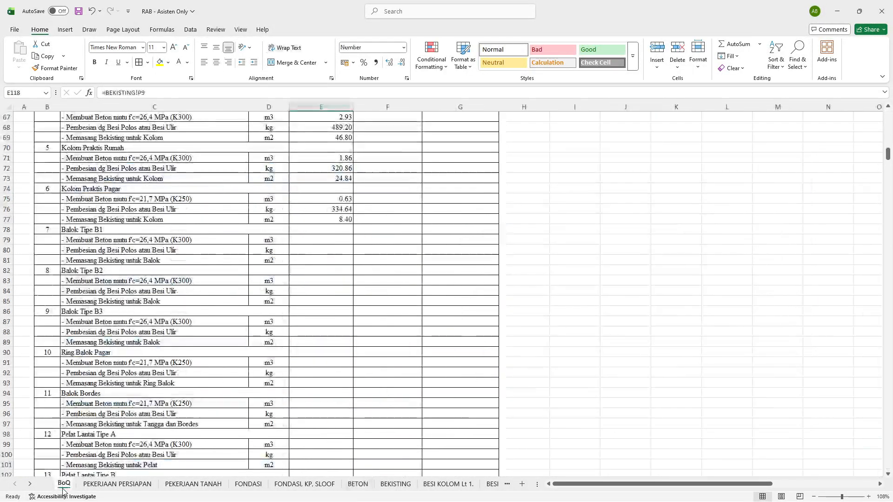
pyautogui.scroll(-3, 299, 350)
pyautogui.scroll(3, 303, 350)
pyautogui.scroll(13, 301, 351)
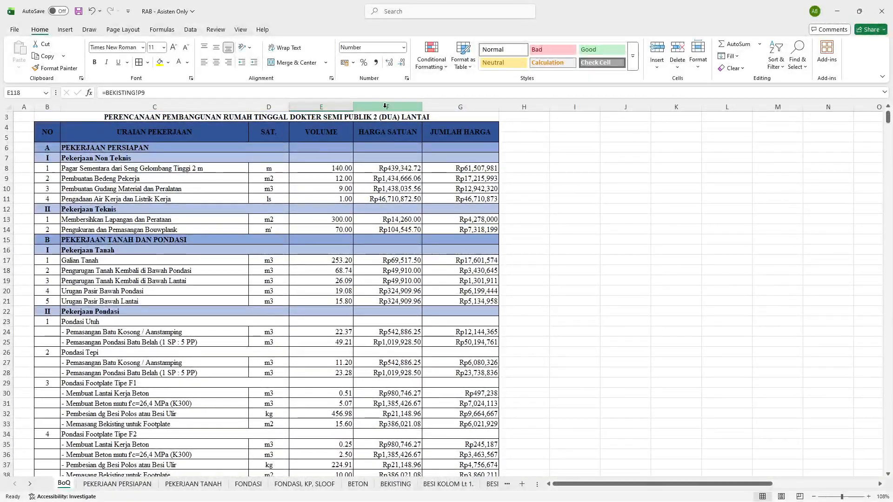
pyautogui.click(386, 106)
pyautogui.scroll(-18, 383, 225)
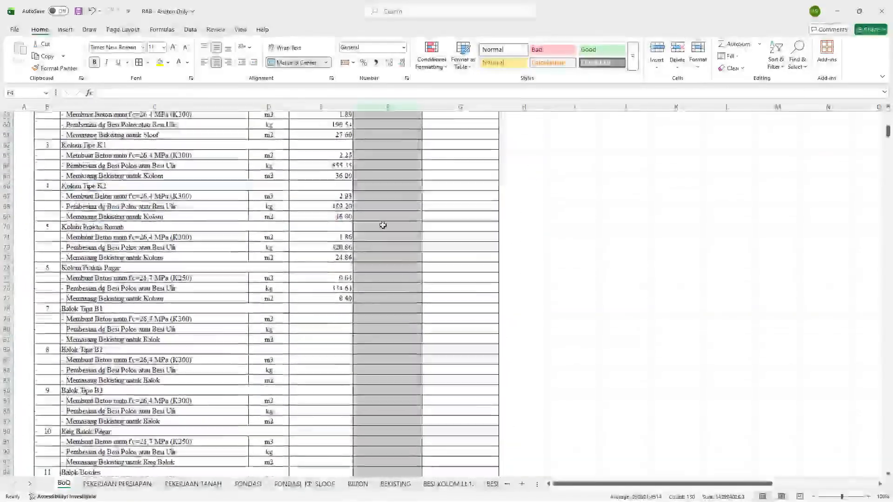
pyautogui.scroll(-20, 383, 226)
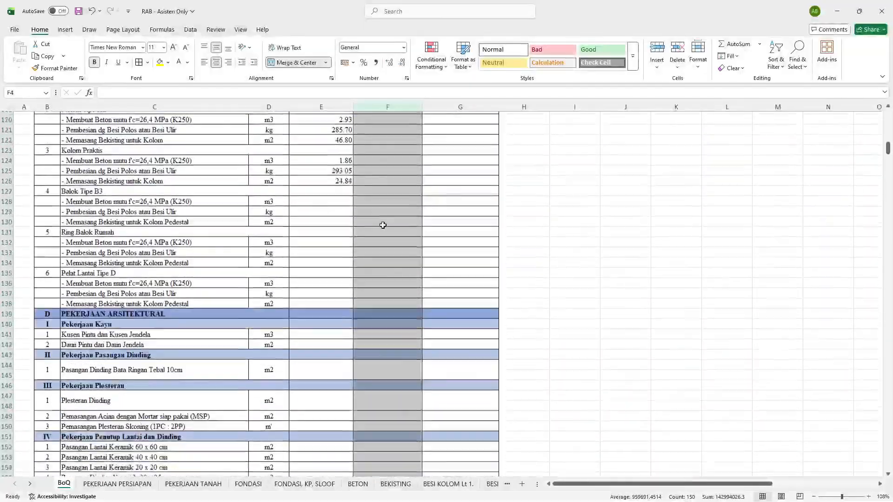
pyautogui.scroll(20, 382, 225)
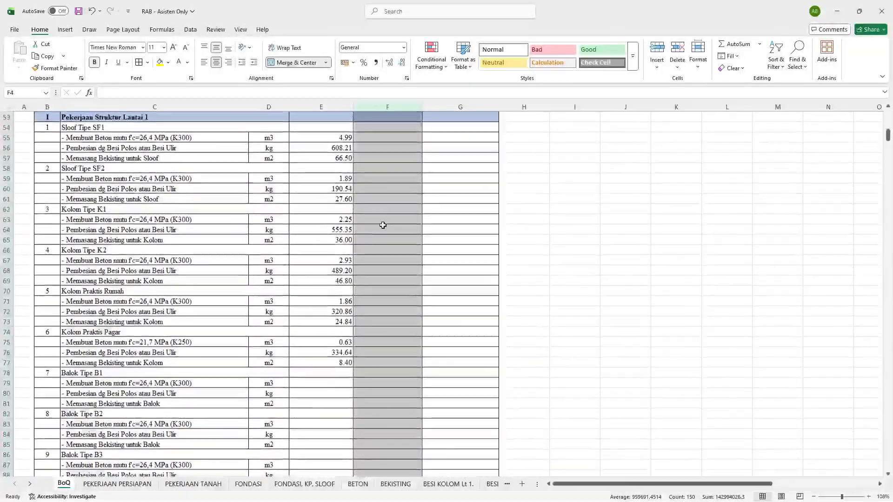
# Highlight the unit price and total cells of the sloof and column items, F55:G77 for floor 1 and F116:G126 for floor 2
pyautogui.moveTo(366, 142); pyautogui.dragTo(444, 368)
pyautogui.scroll(17, 455, 162)
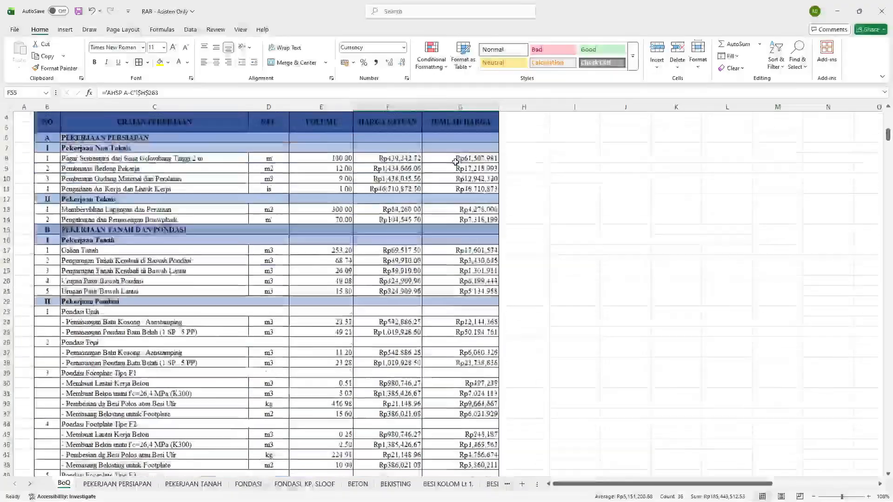
pyautogui.scroll(-20, 454, 285)
pyautogui.scroll(6, 454, 285)
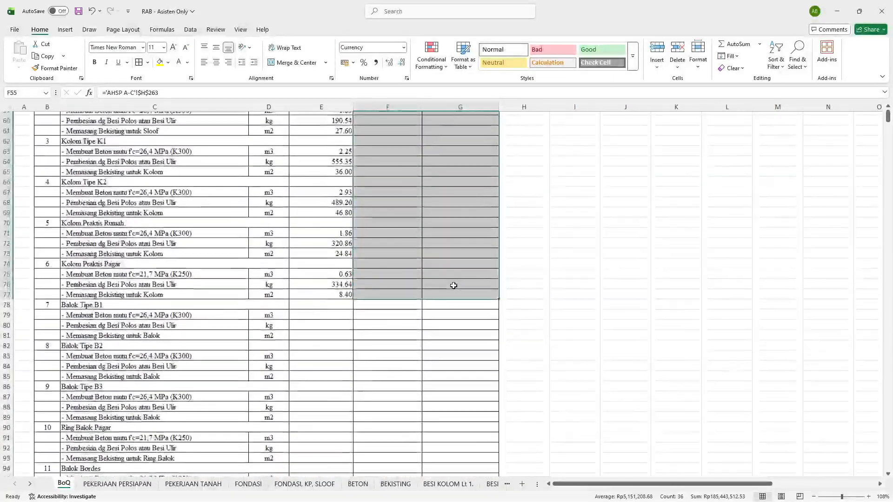
pyautogui.scroll(-17, 434, 247)
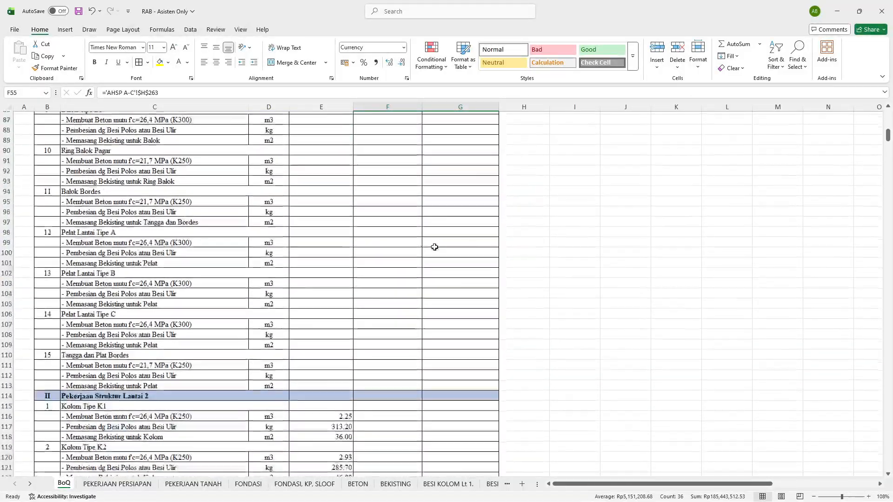
pyautogui.moveTo(397, 222); pyautogui.dragTo(461, 319)
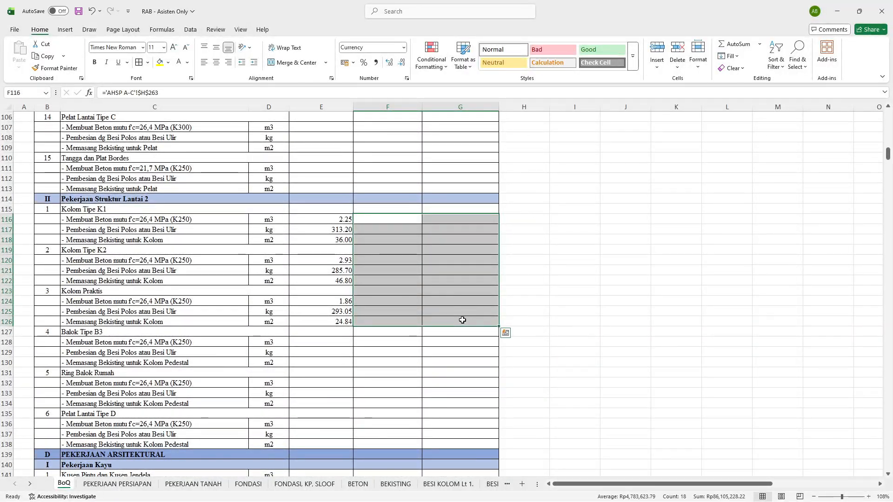
pyautogui.scroll(4, 463, 320)
pyautogui.scroll(3, 463, 320)
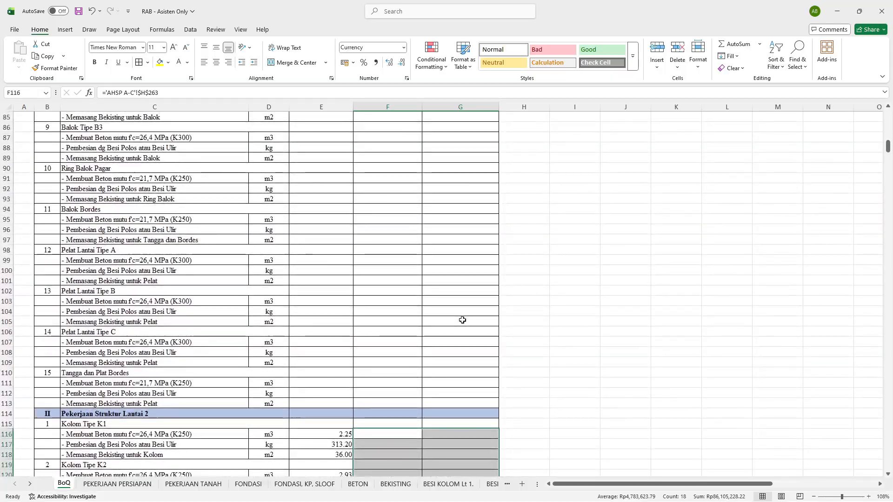
# Review the remaining BoQ items from the floor 1 beams and slabs through architectural and plumbing work to the total cost rows
pyautogui.scroll(3, 463, 320)
pyautogui.click(240, 230)
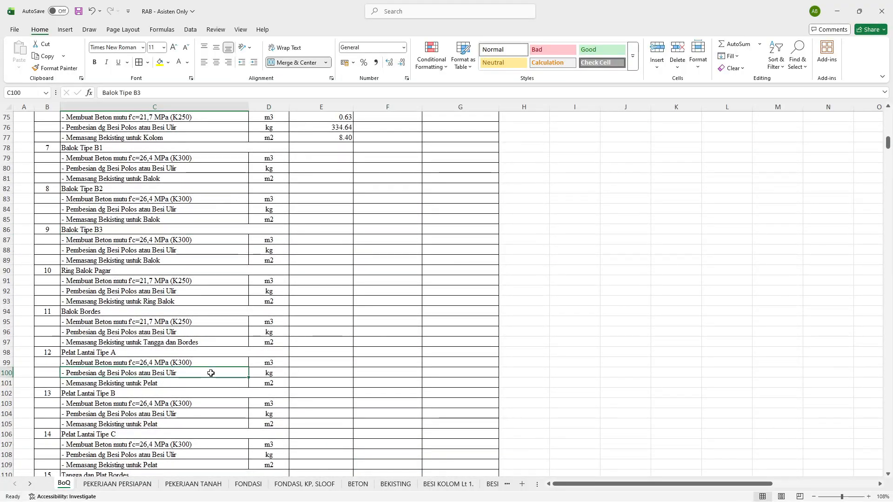
pyautogui.scroll(-10, 211, 373)
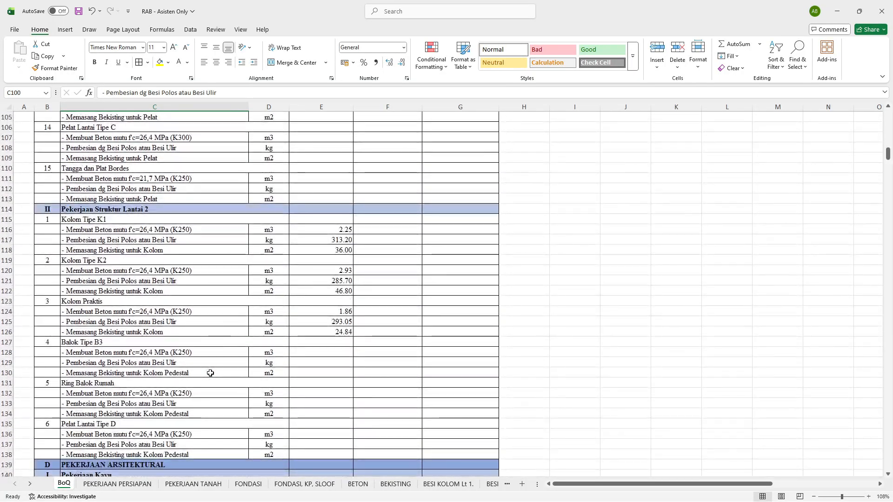
pyautogui.scroll(3, 191, 361)
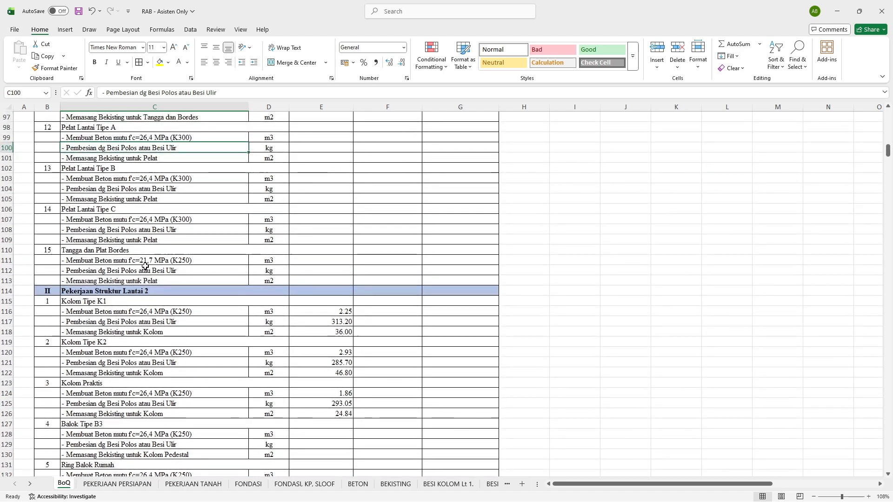
pyautogui.scroll(-4, 145, 266)
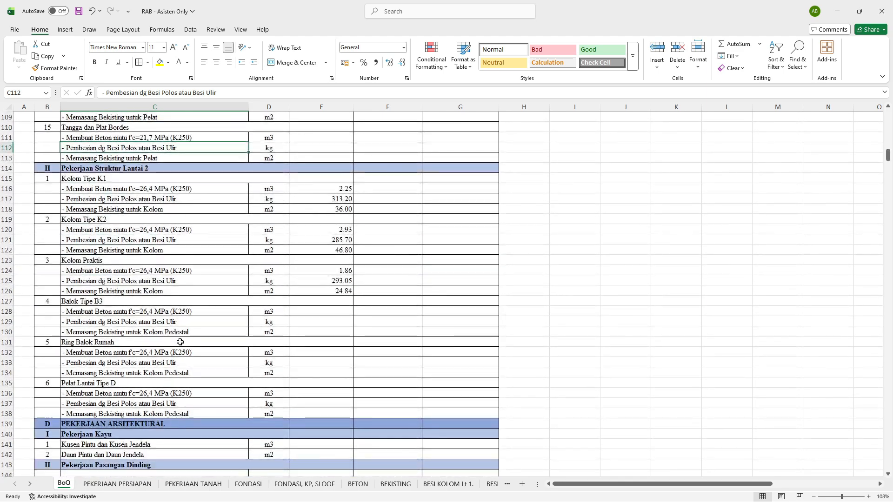
pyautogui.scroll(-20, 180, 342)
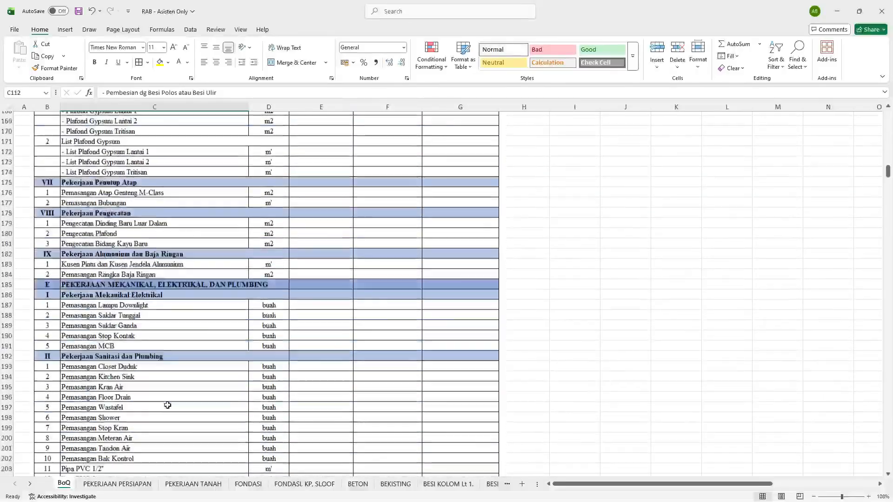
pyautogui.scroll(-2, 174, 376)
pyautogui.scroll(-2, 182, 344)
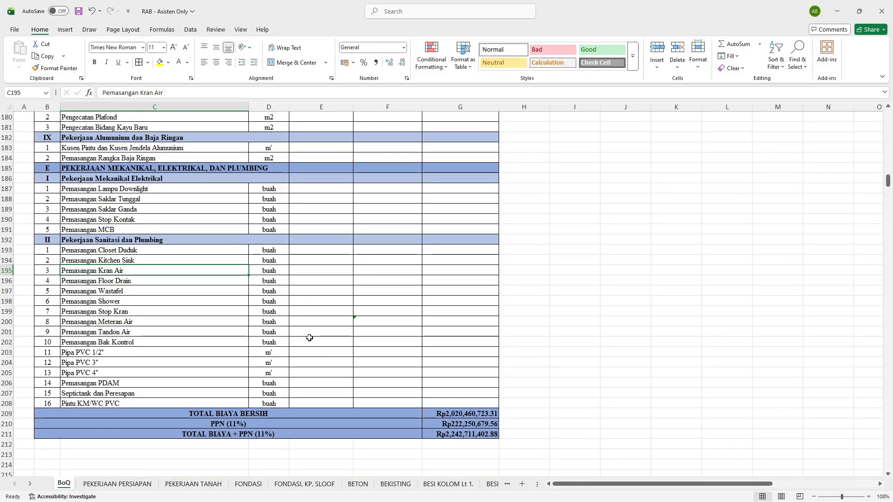
pyautogui.scroll(4, 309, 337)
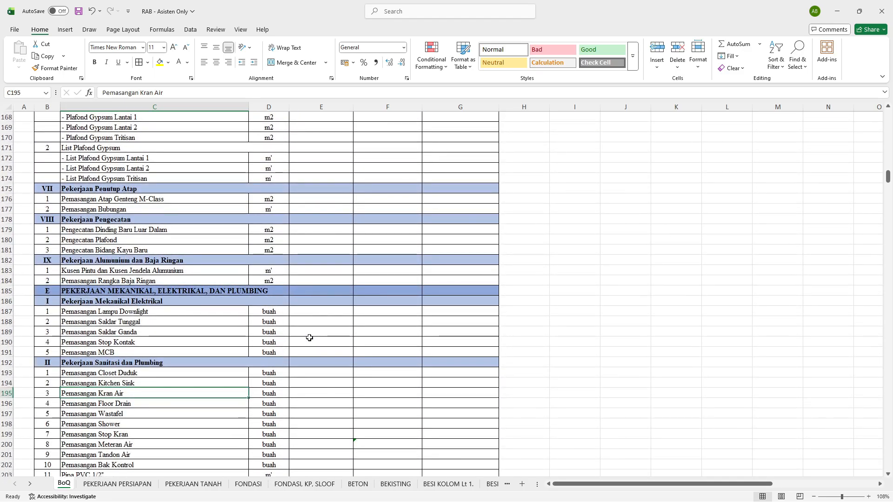
# Examine the HARGA SATUAN column against the Pekerjaan Struktur Lantai 1 items and check the JUMLAH HARGA formula in G64
pyautogui.scroll(20, 370, 302)
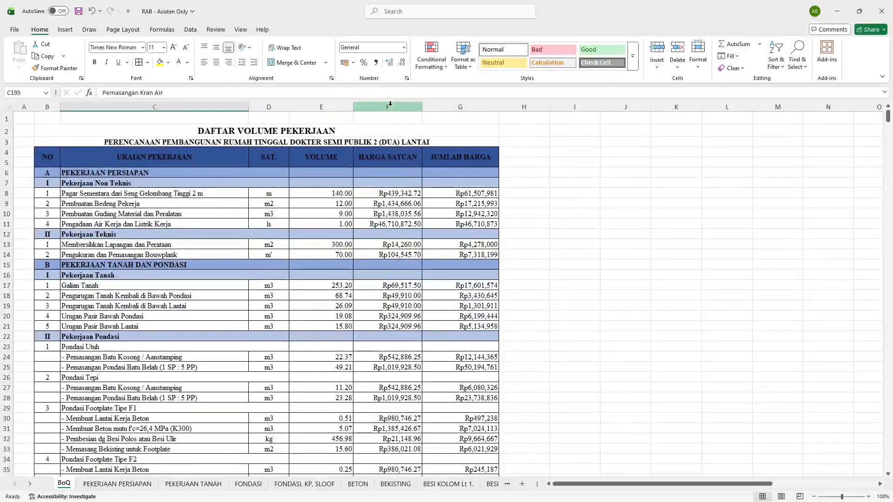
pyautogui.click(388, 107)
pyautogui.scroll(-14, 371, 326)
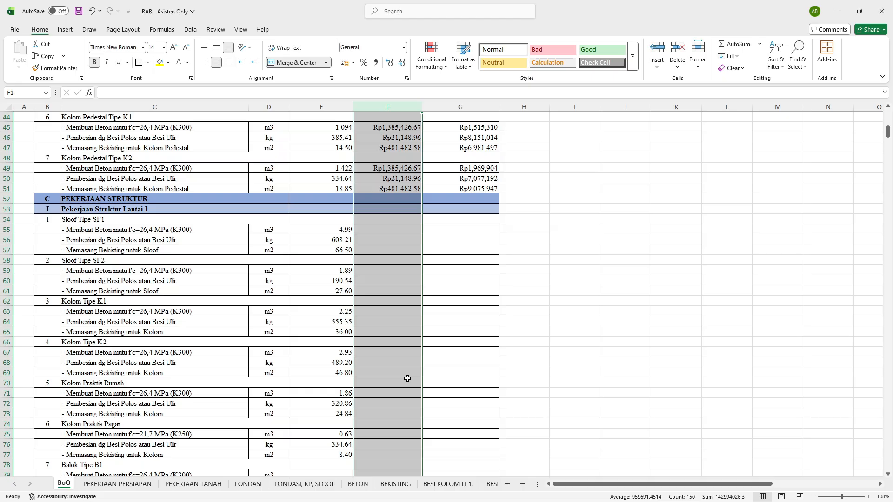
pyautogui.click(460, 325)
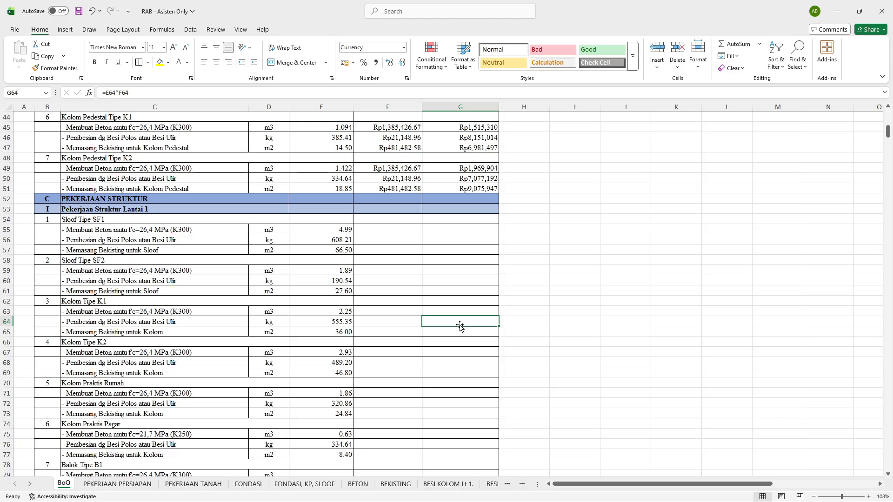
pyautogui.scroll(-3, 459, 327)
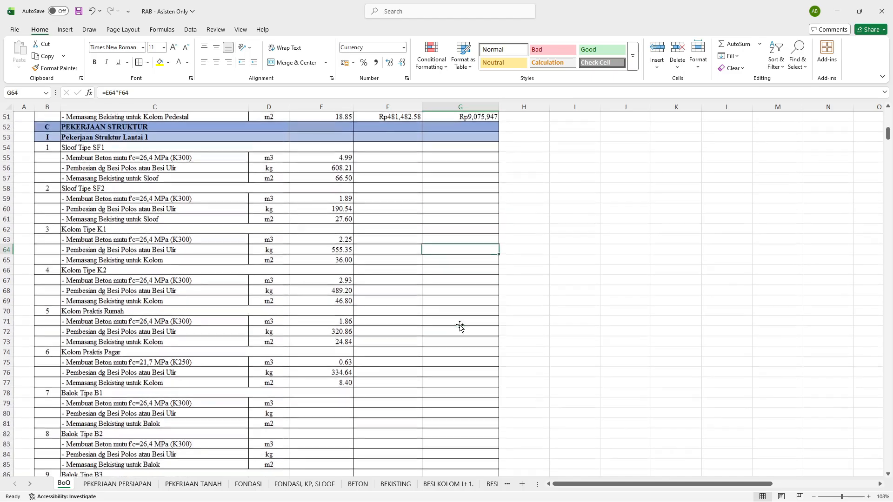